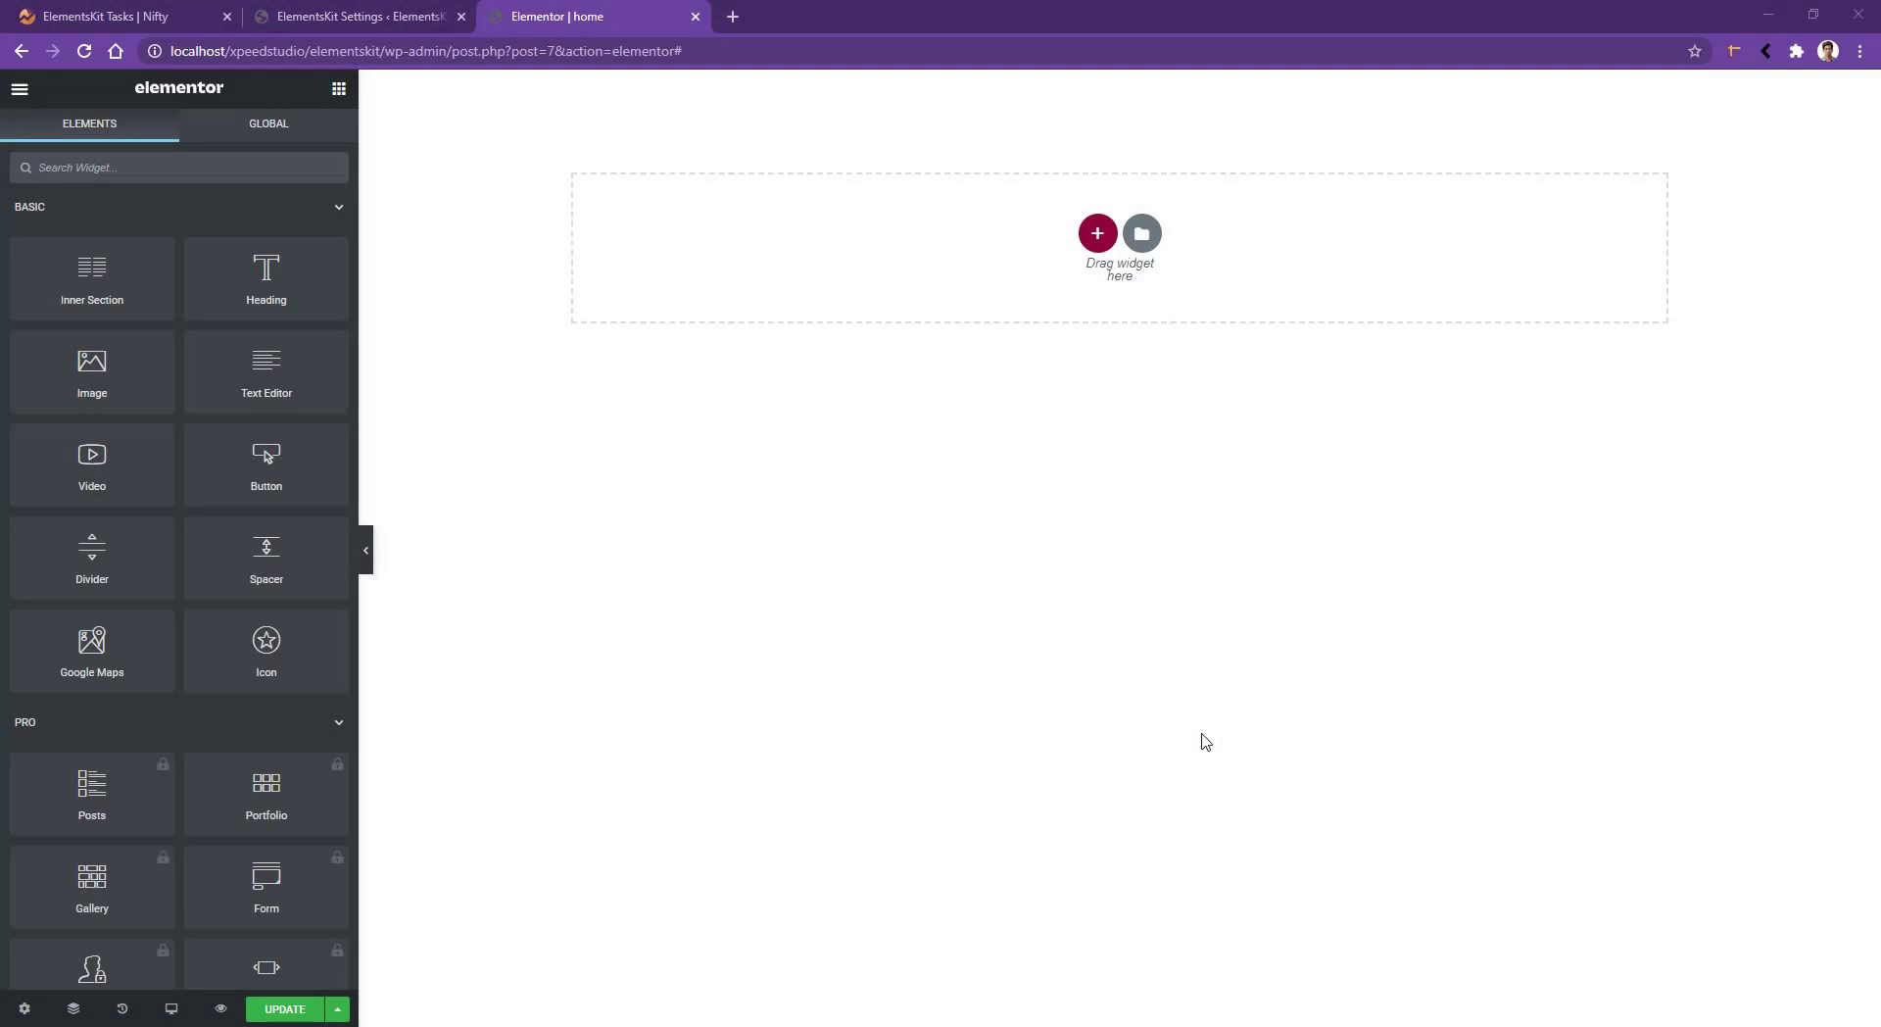
- Search the widget panel for 'team' so only the Team widget shows
click(120, 179)
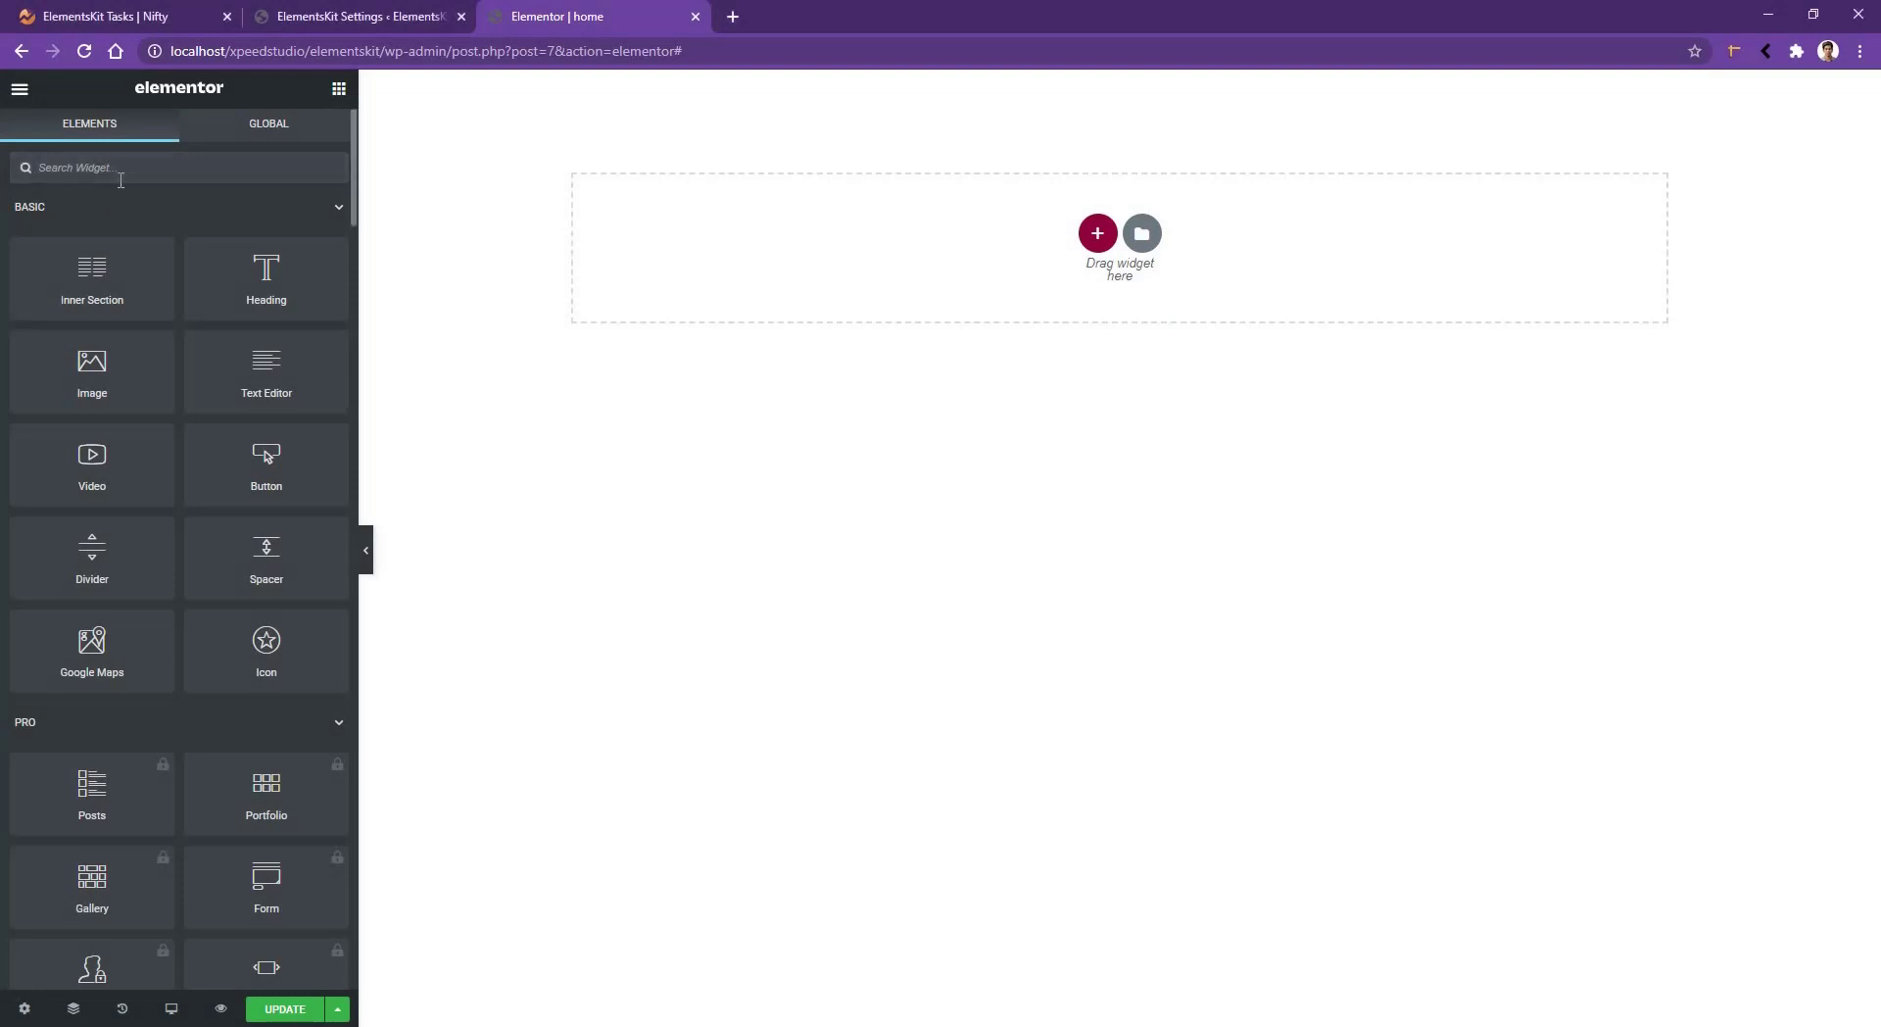
text(team)
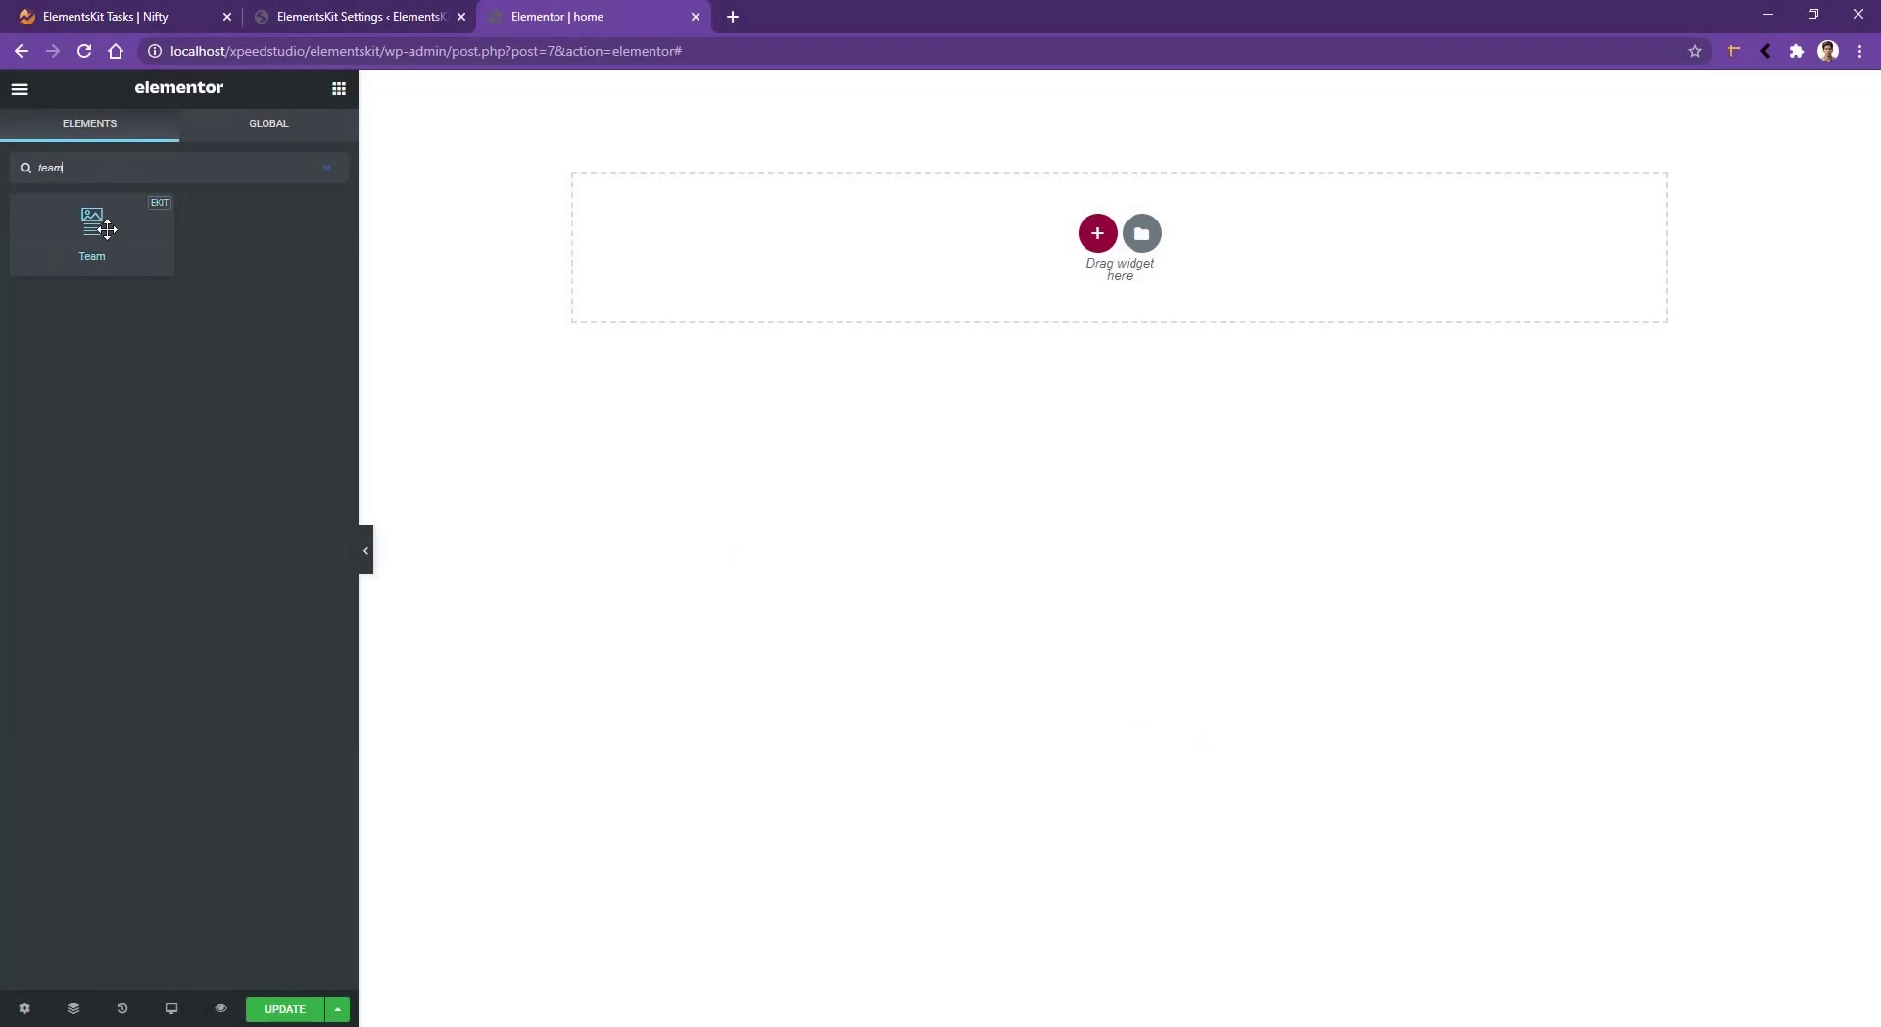
- Drop a Team widget on the page, duplicate its column into three cards, and select the middle card
drag(158, 215, 1019, 221)
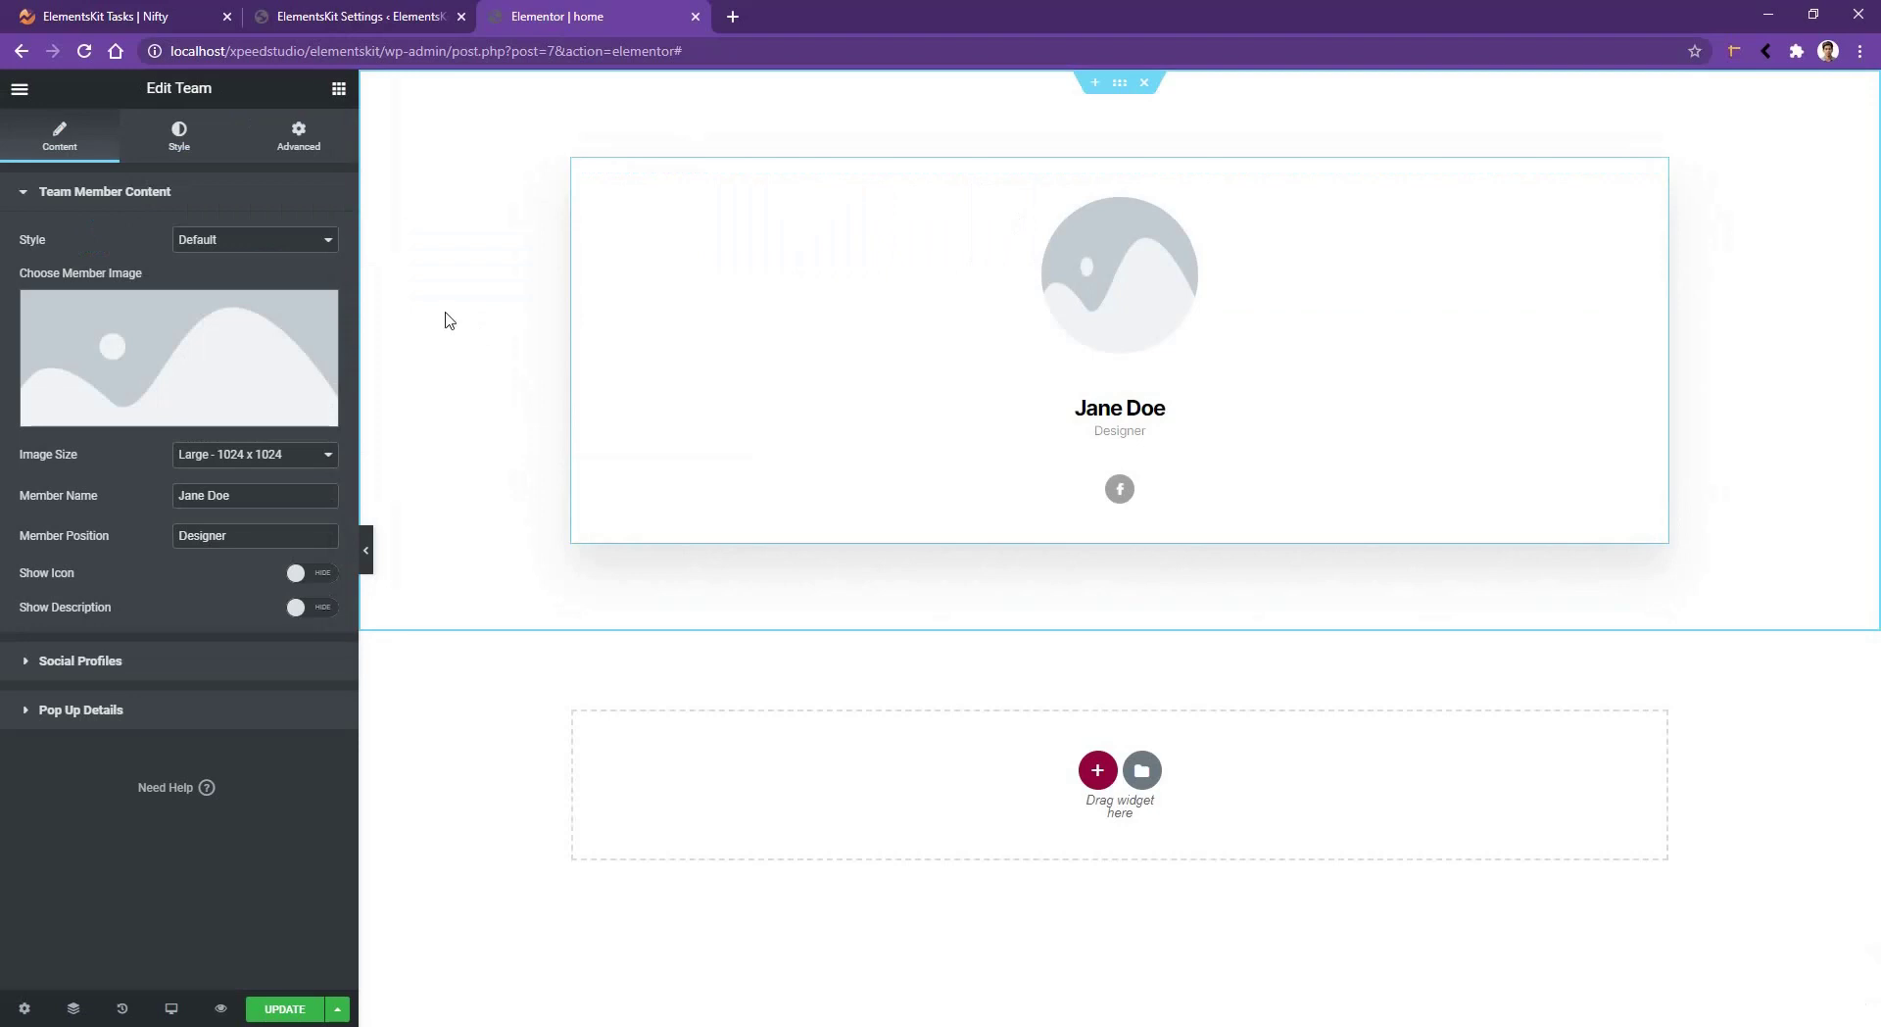
right_click(583, 181)
click(617, 210)
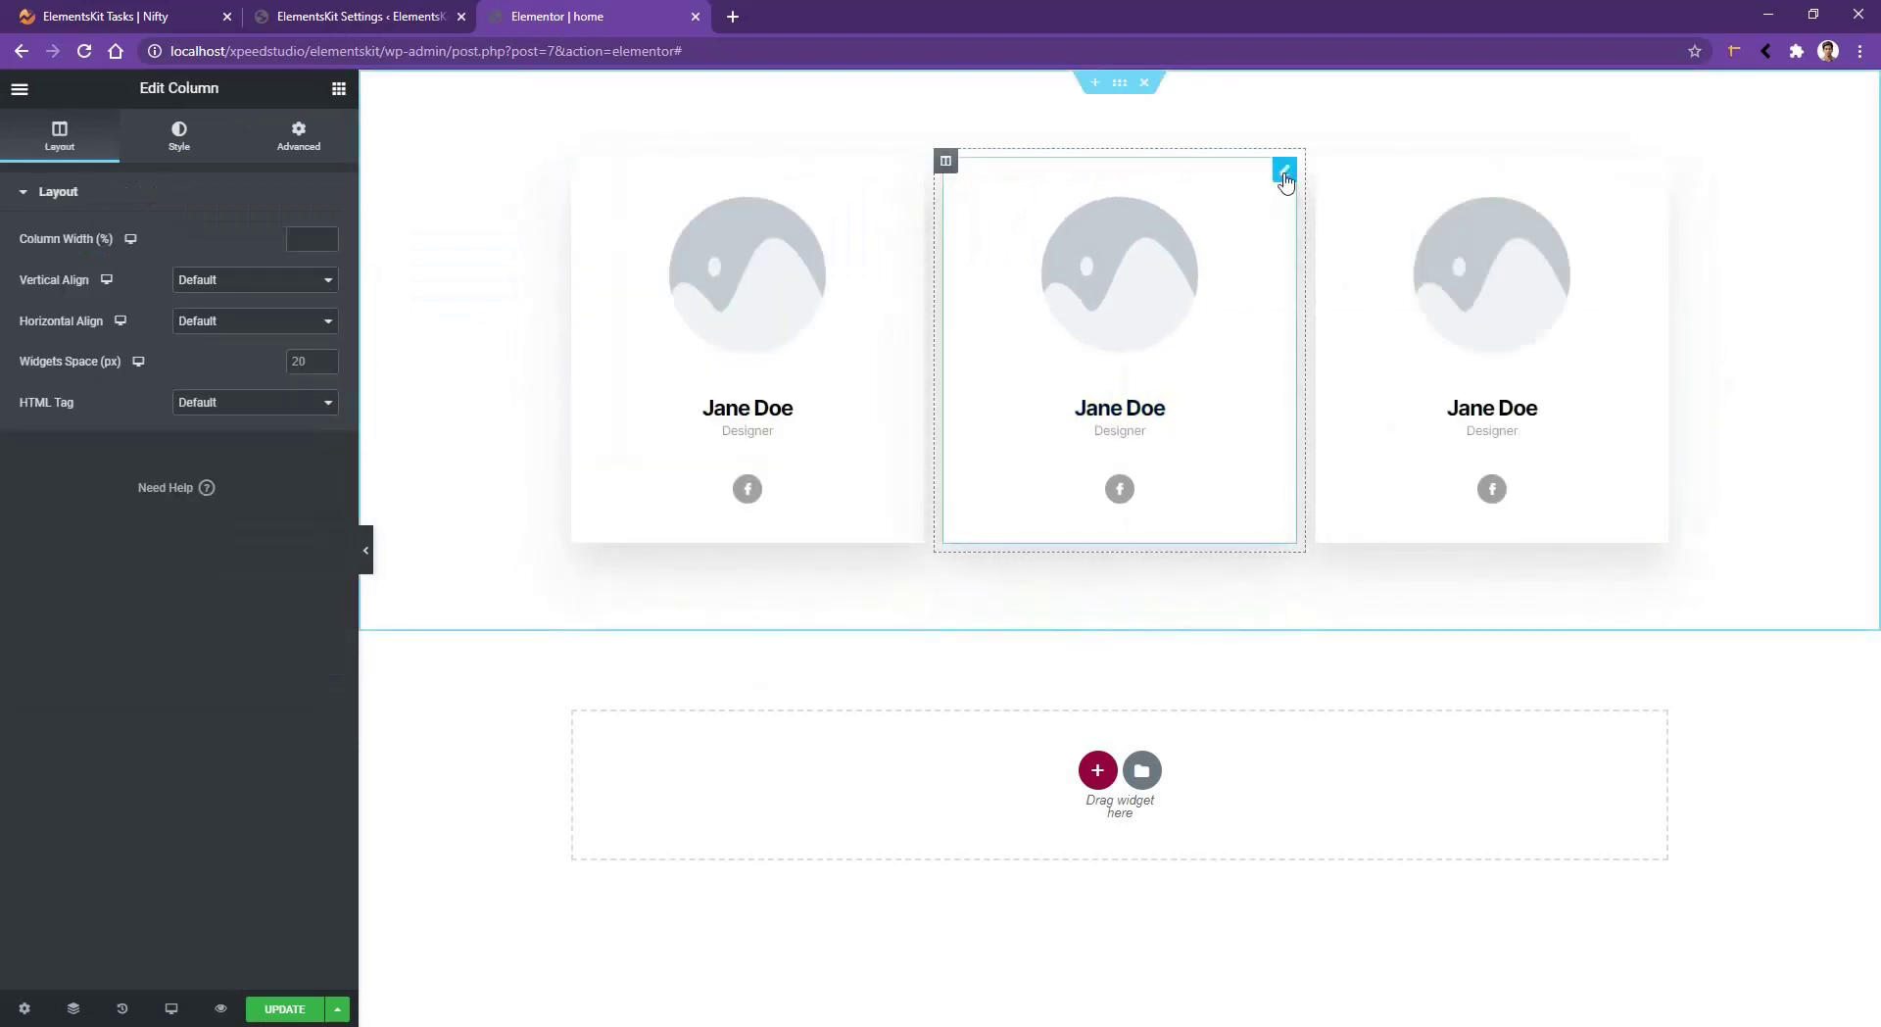
click(1279, 201)
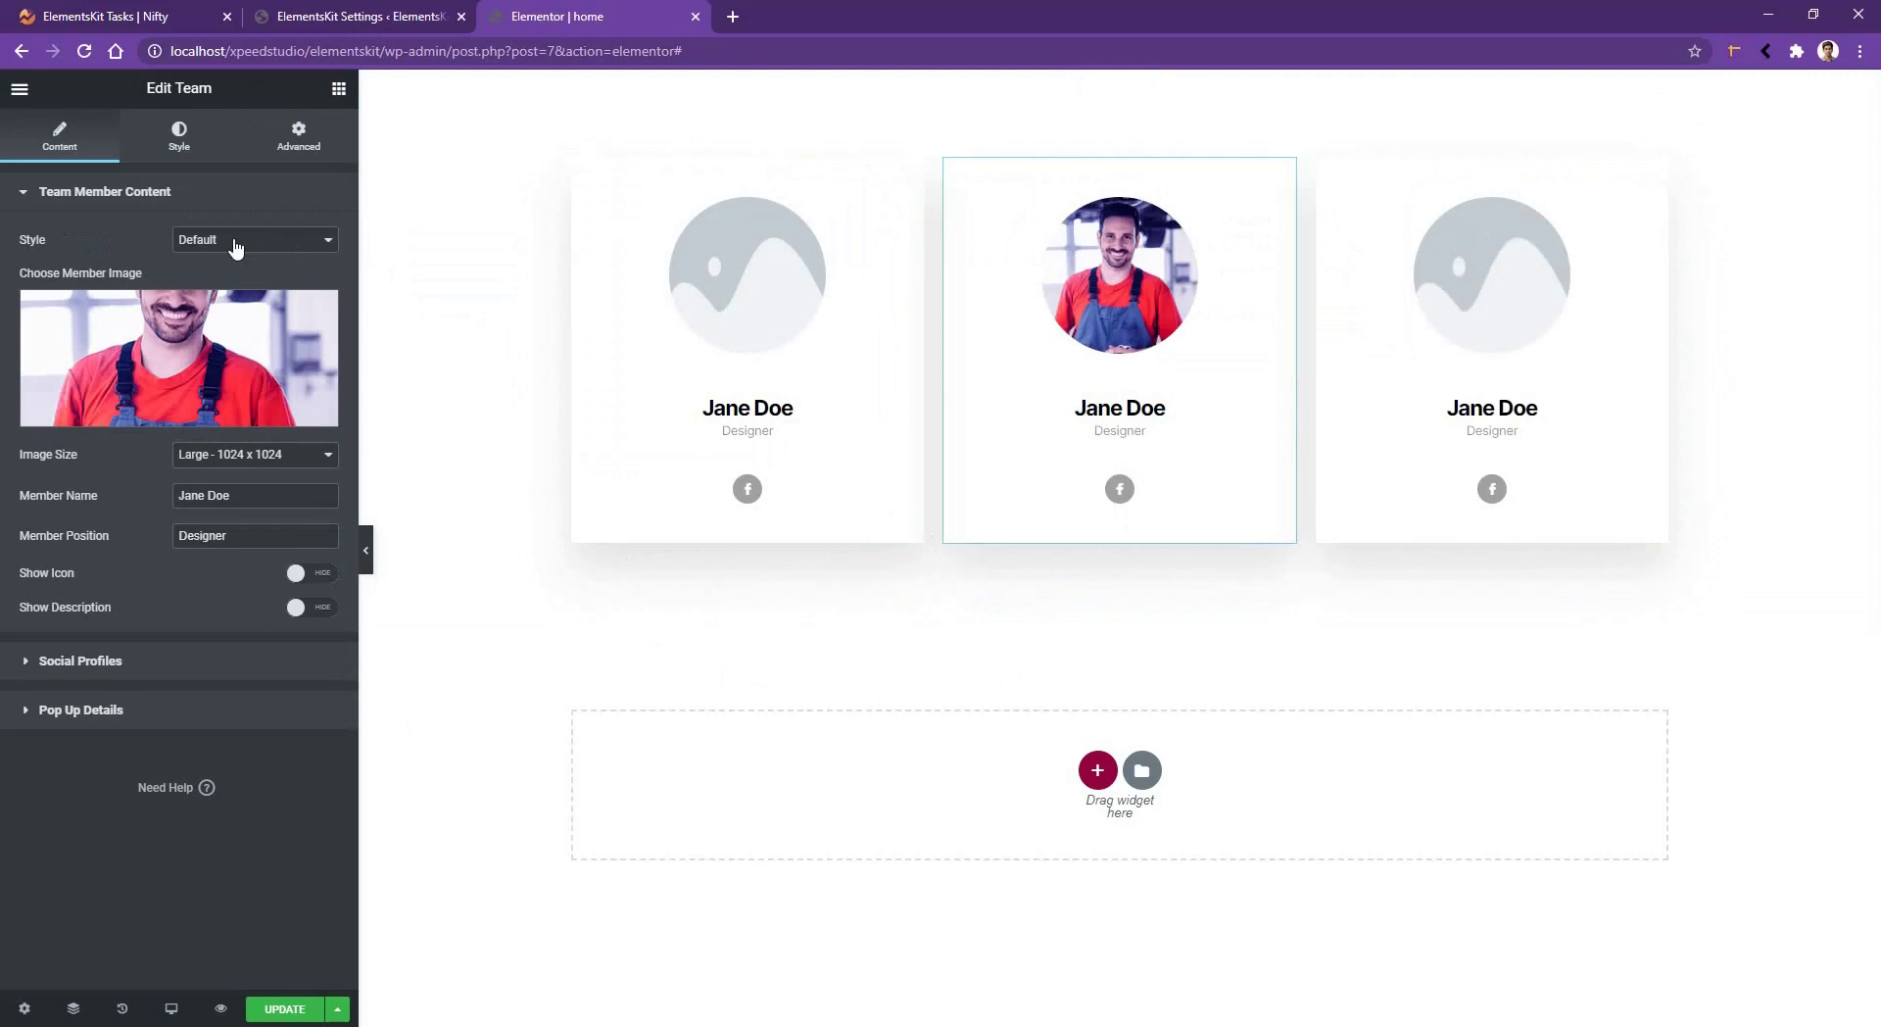
- Try the Overlay style, then set the middle card to Centered with a Thumbnail 150 x 150 image
click(240, 241)
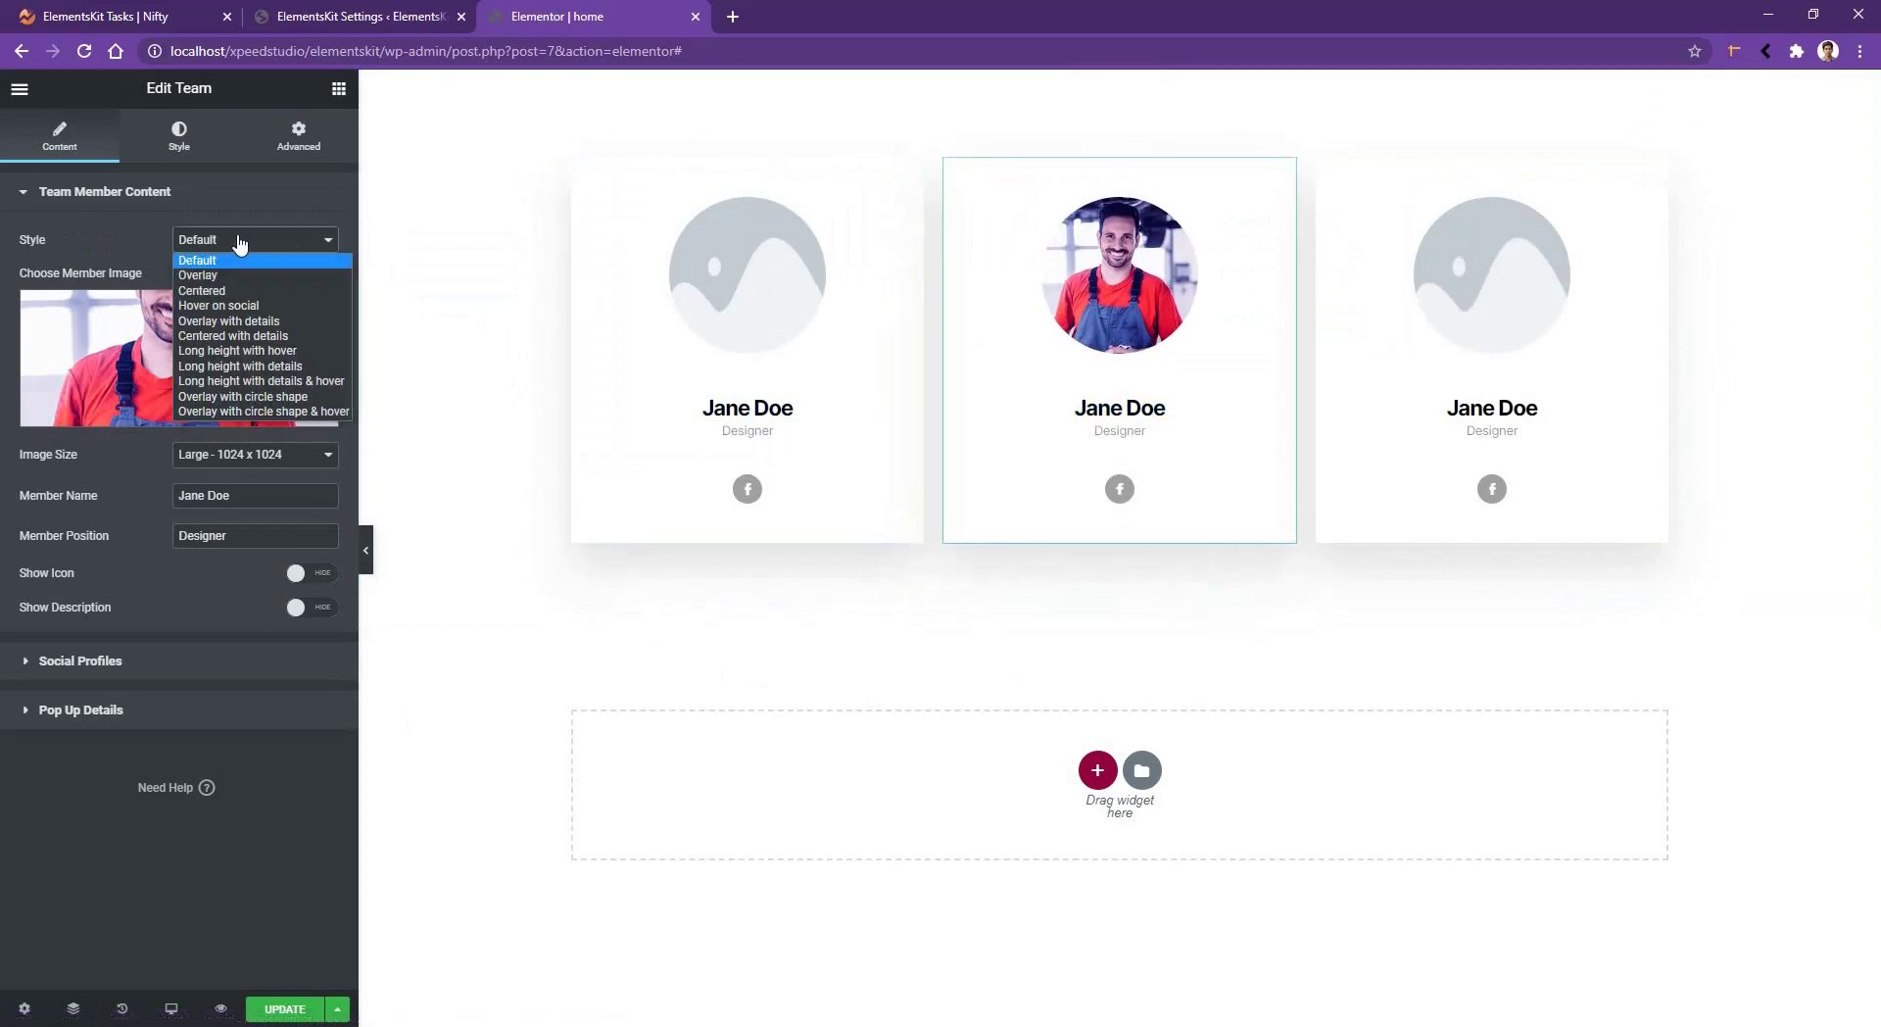
click(236, 274)
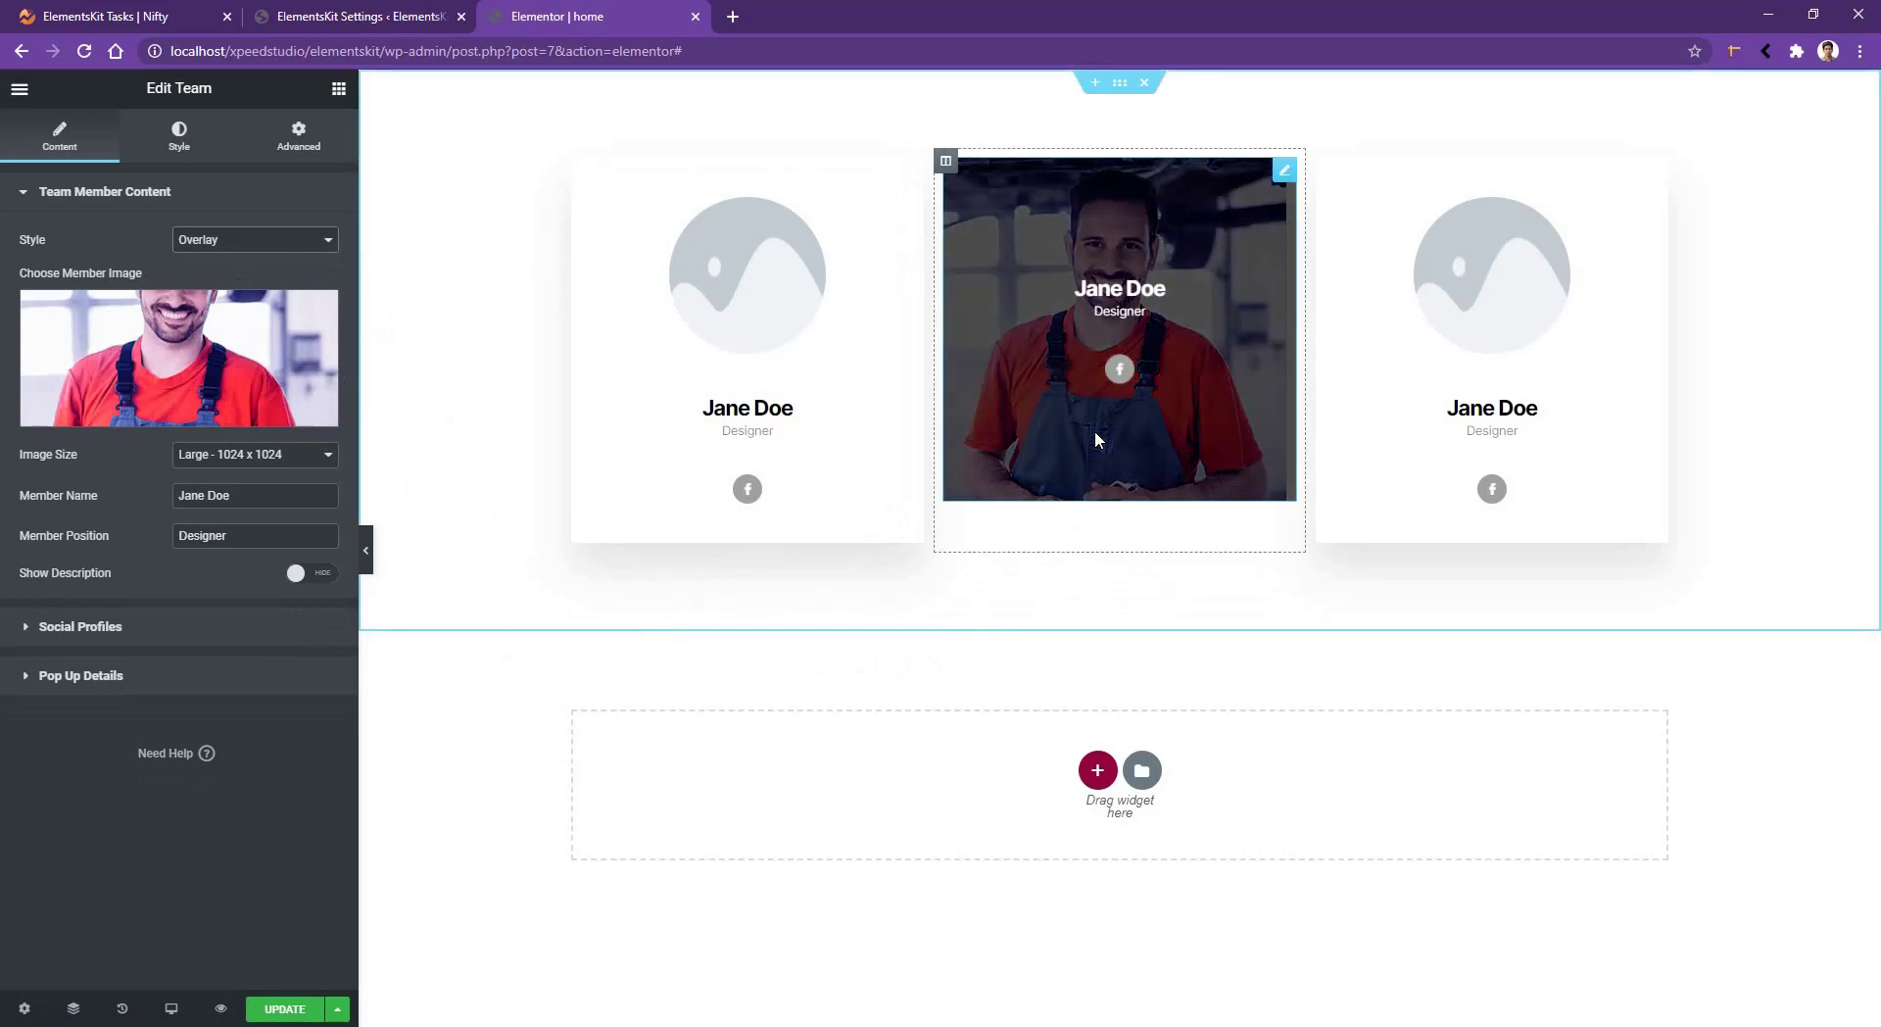
click(239, 239)
click(239, 291)
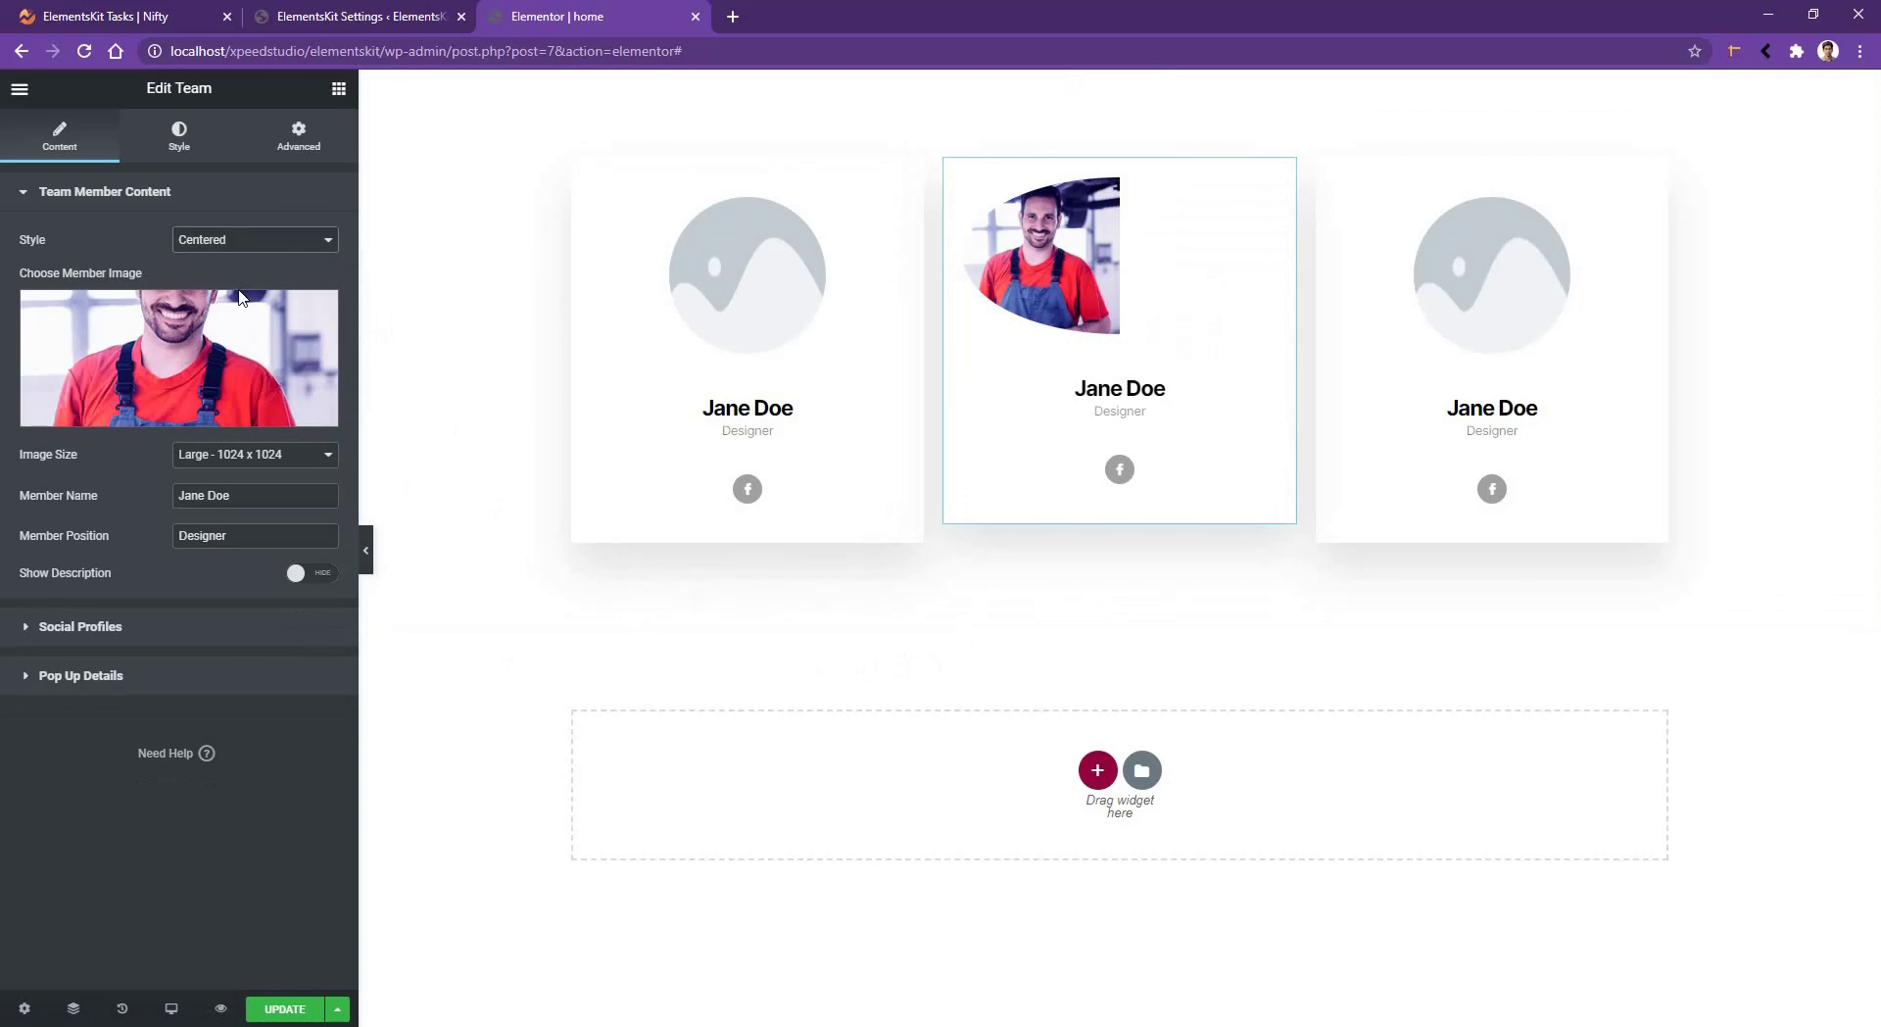
click(240, 295)
- Set the middle card's styled image size to 100% so the photo fills the card
click(182, 147)
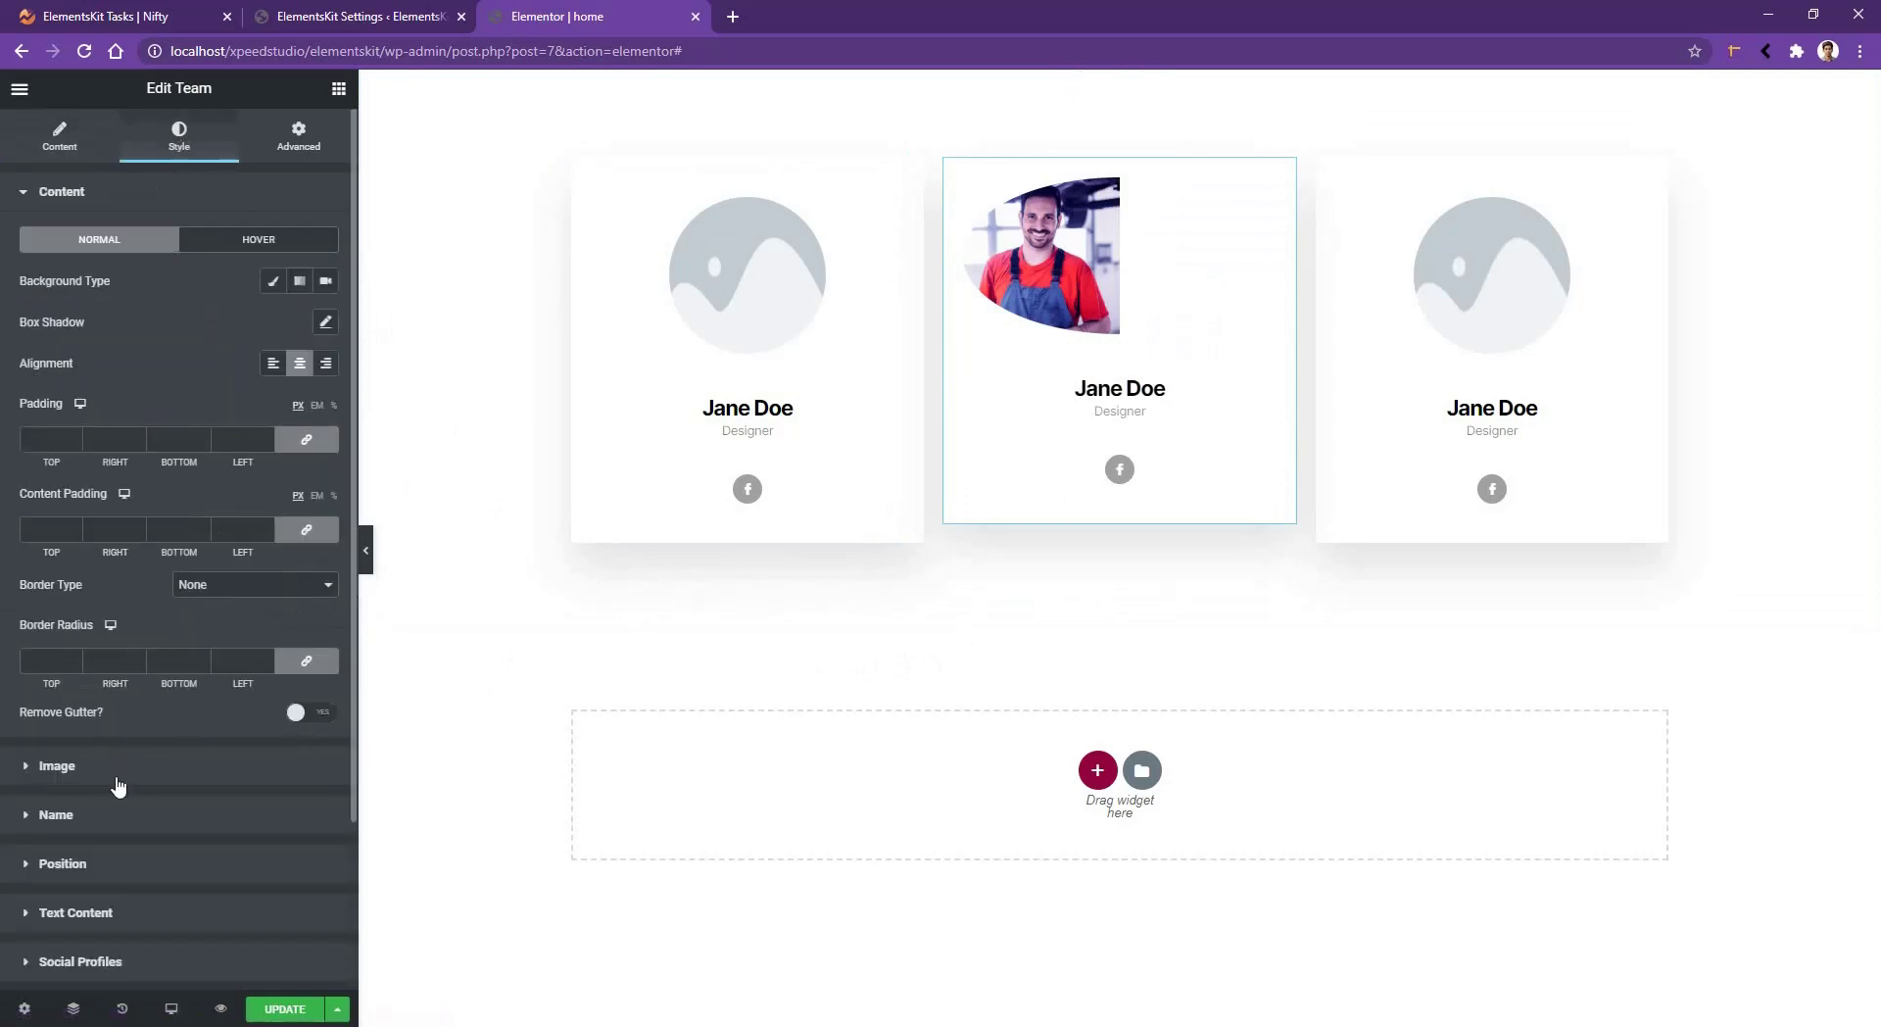
click(57, 766)
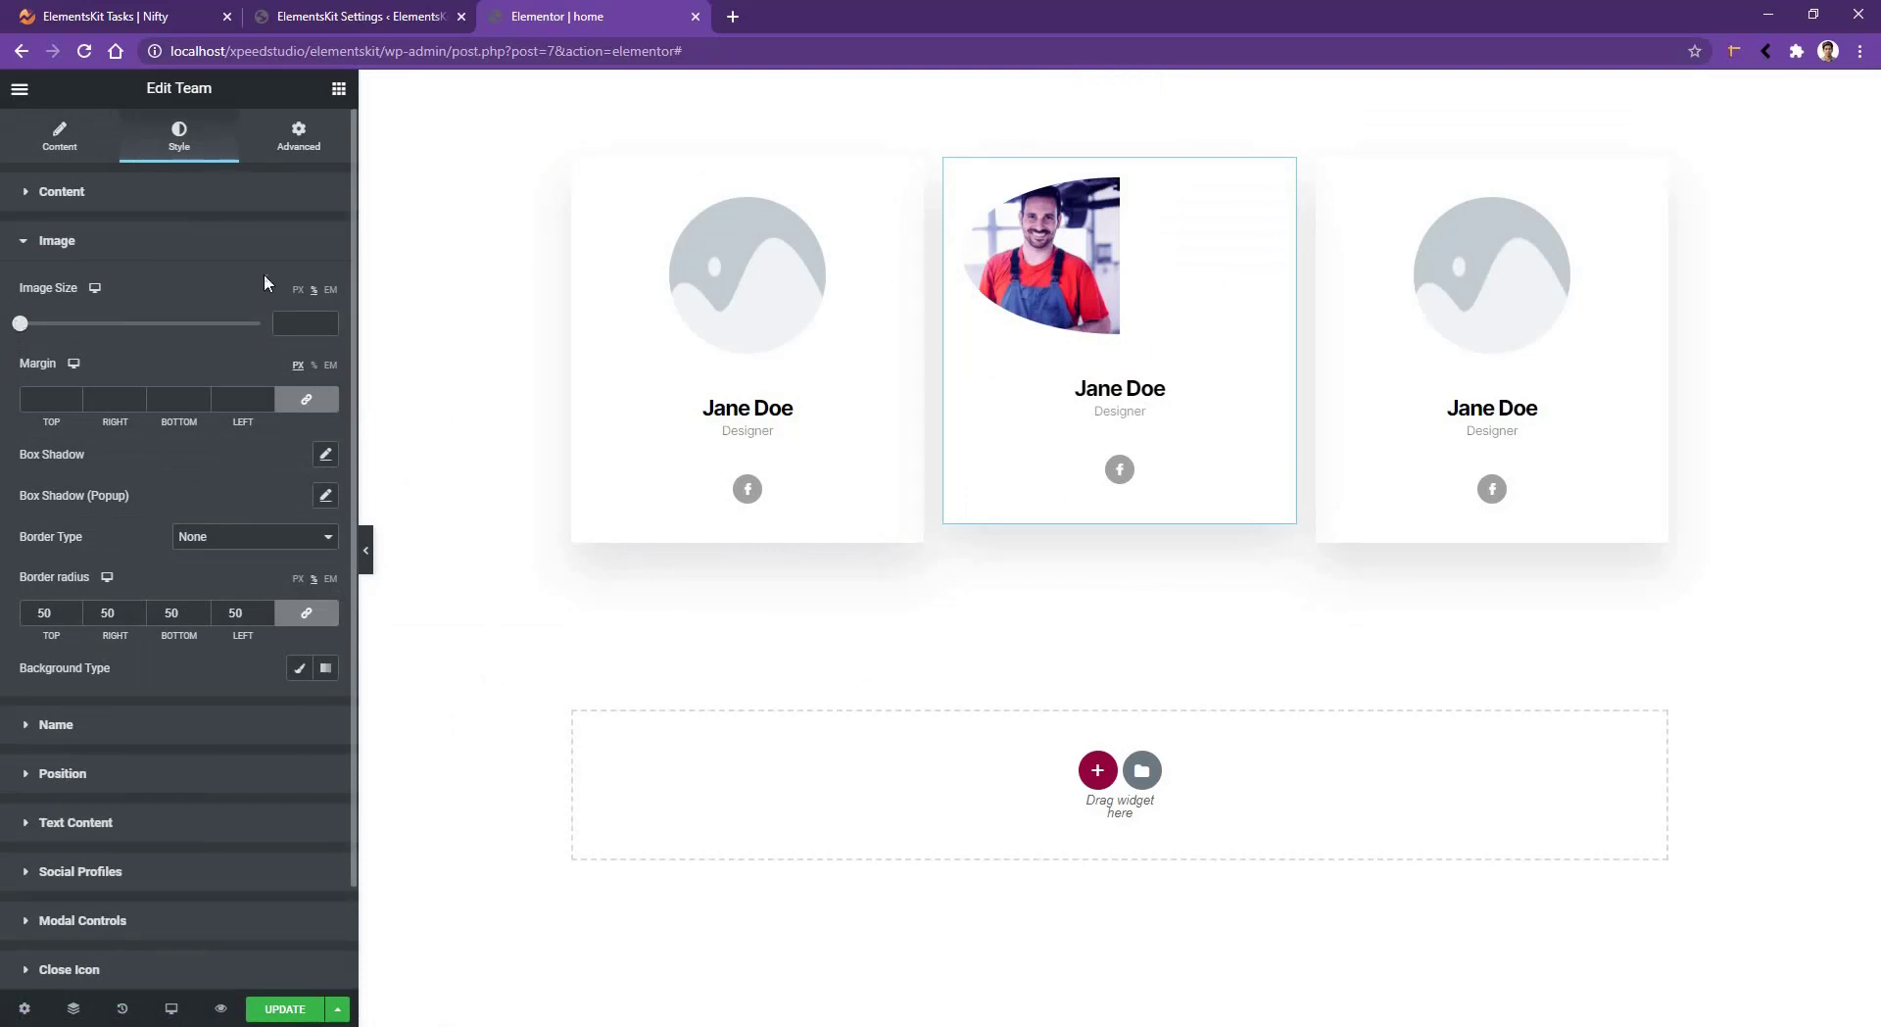
click(312, 289)
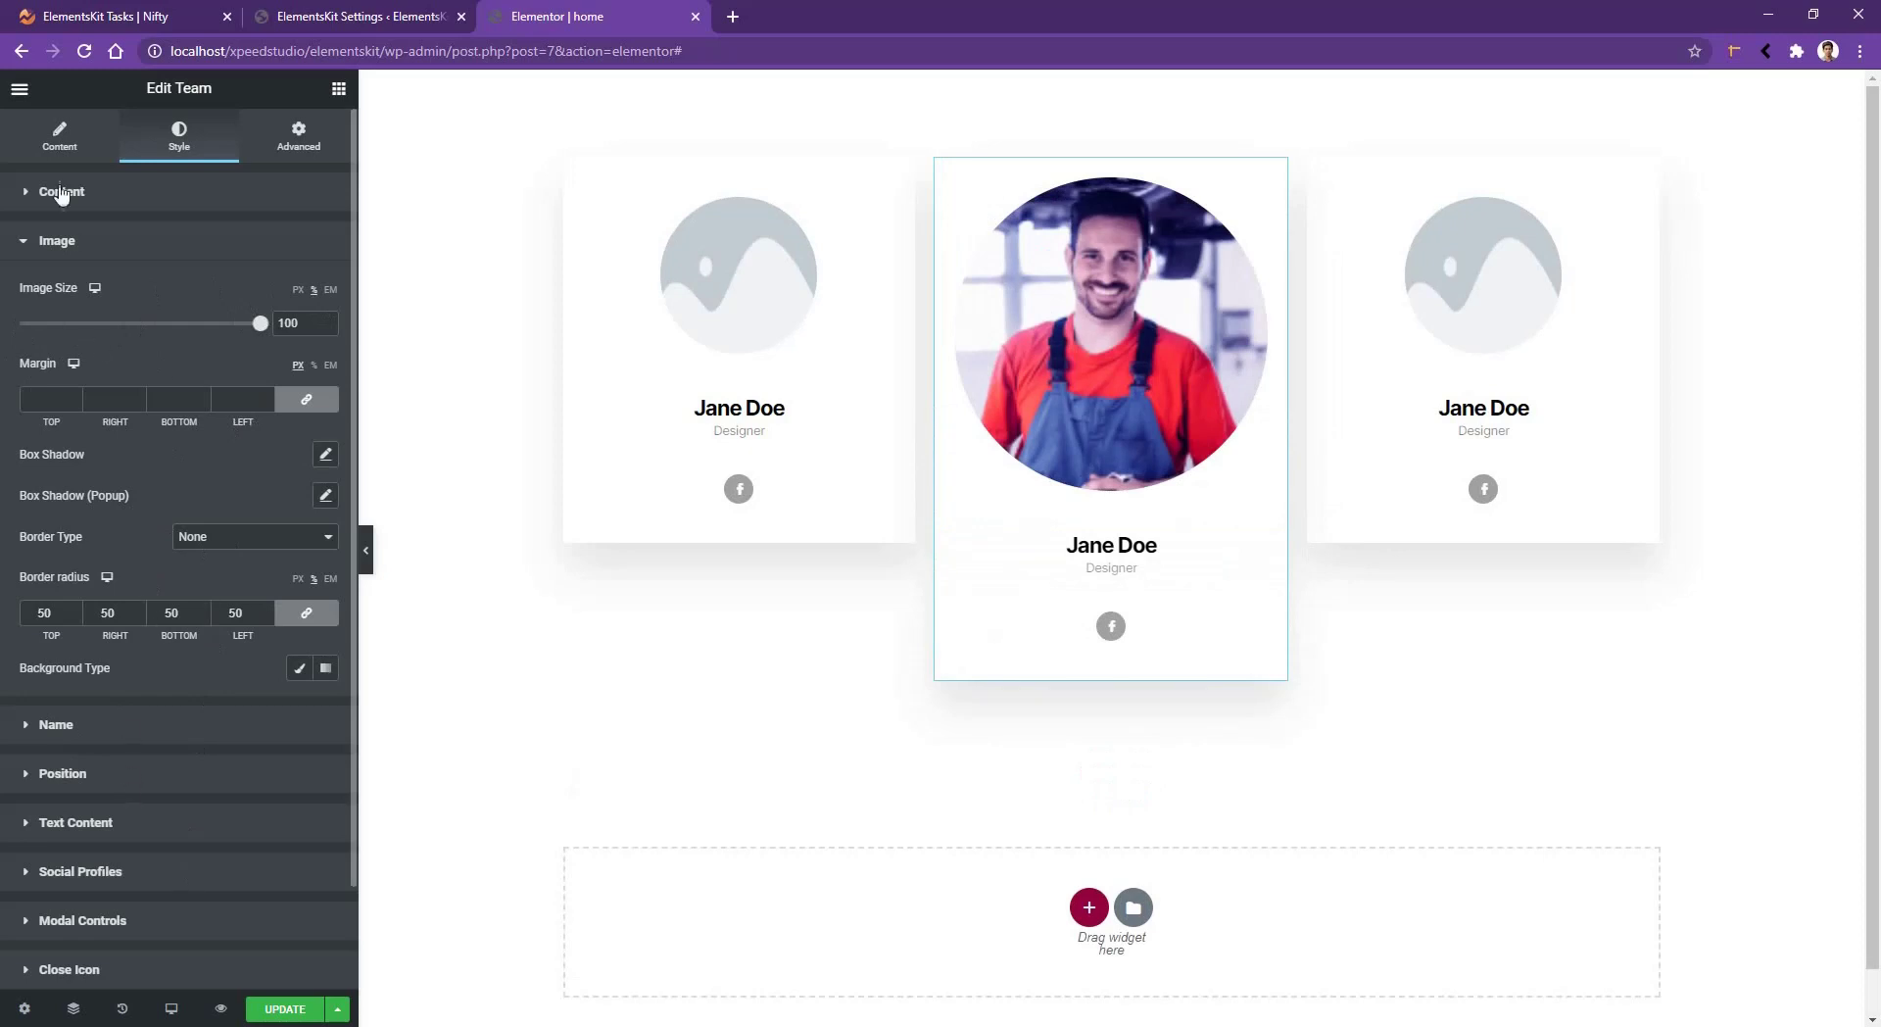
click(51, 142)
- Apply the Hover on social style and set the photo's border radius to 0
click(255, 245)
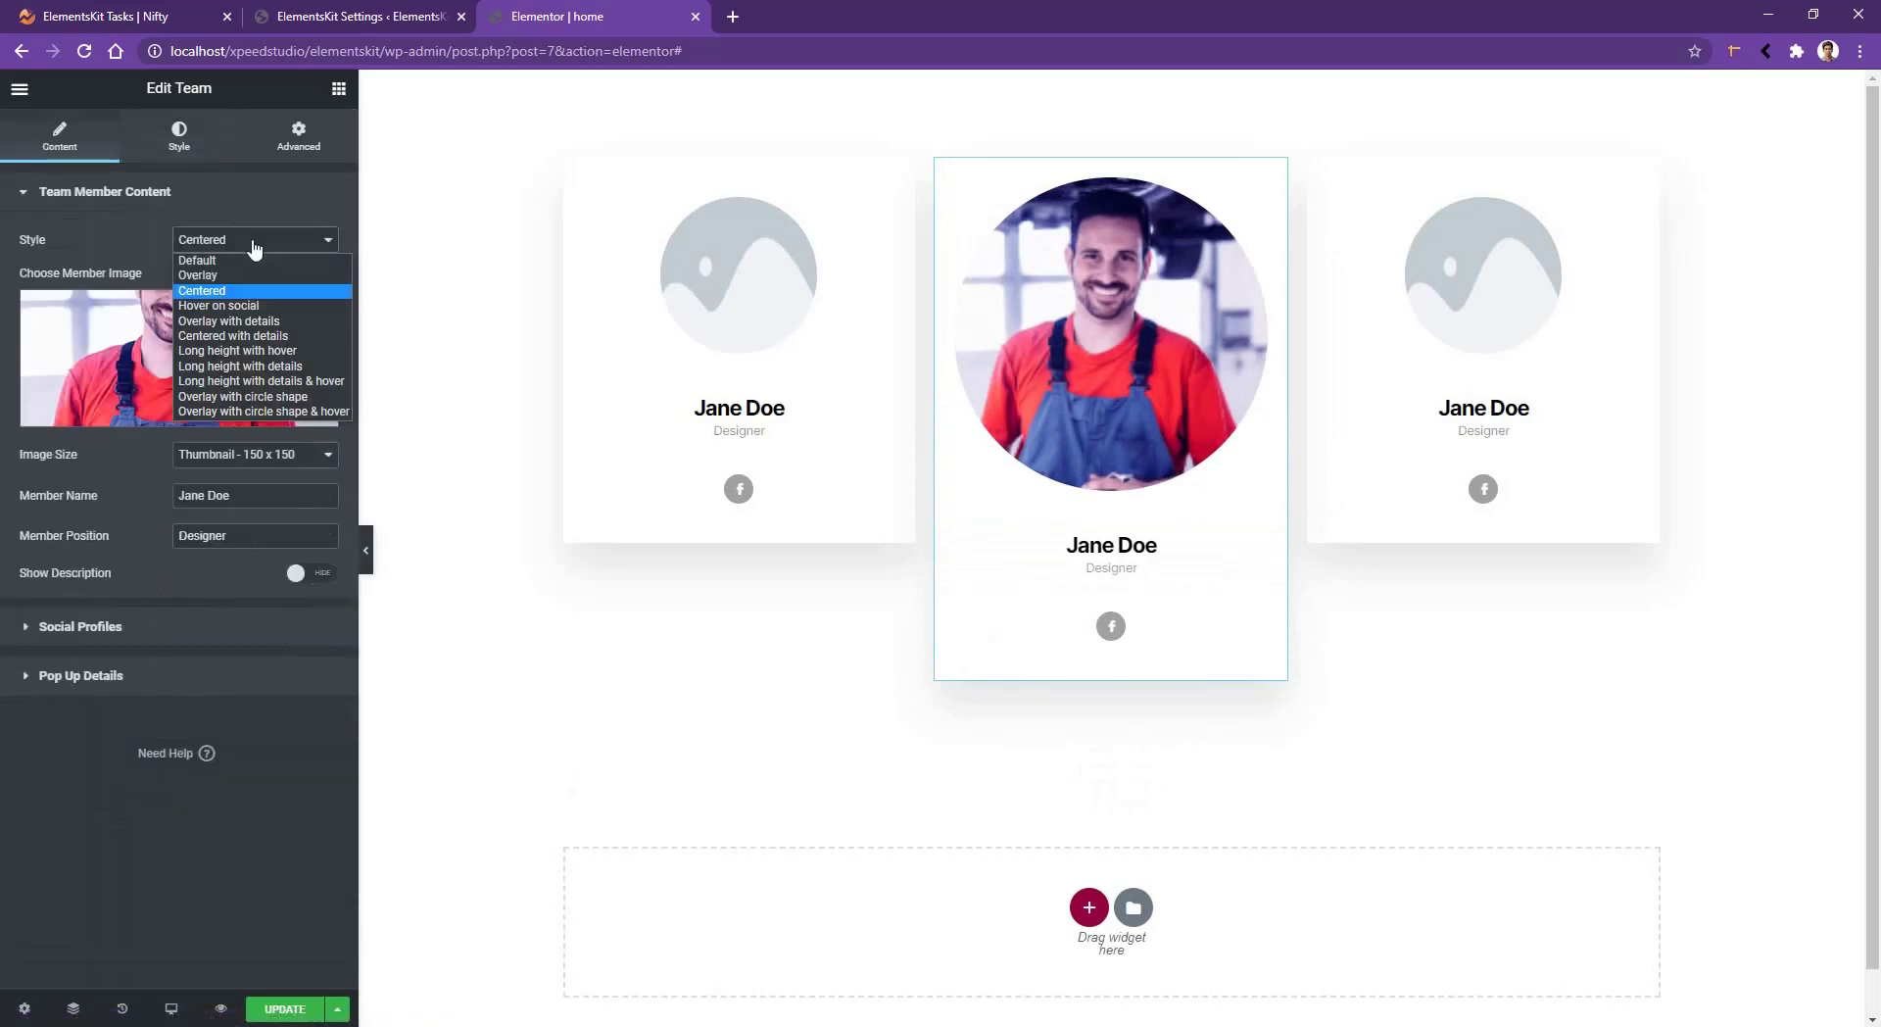
click(258, 306)
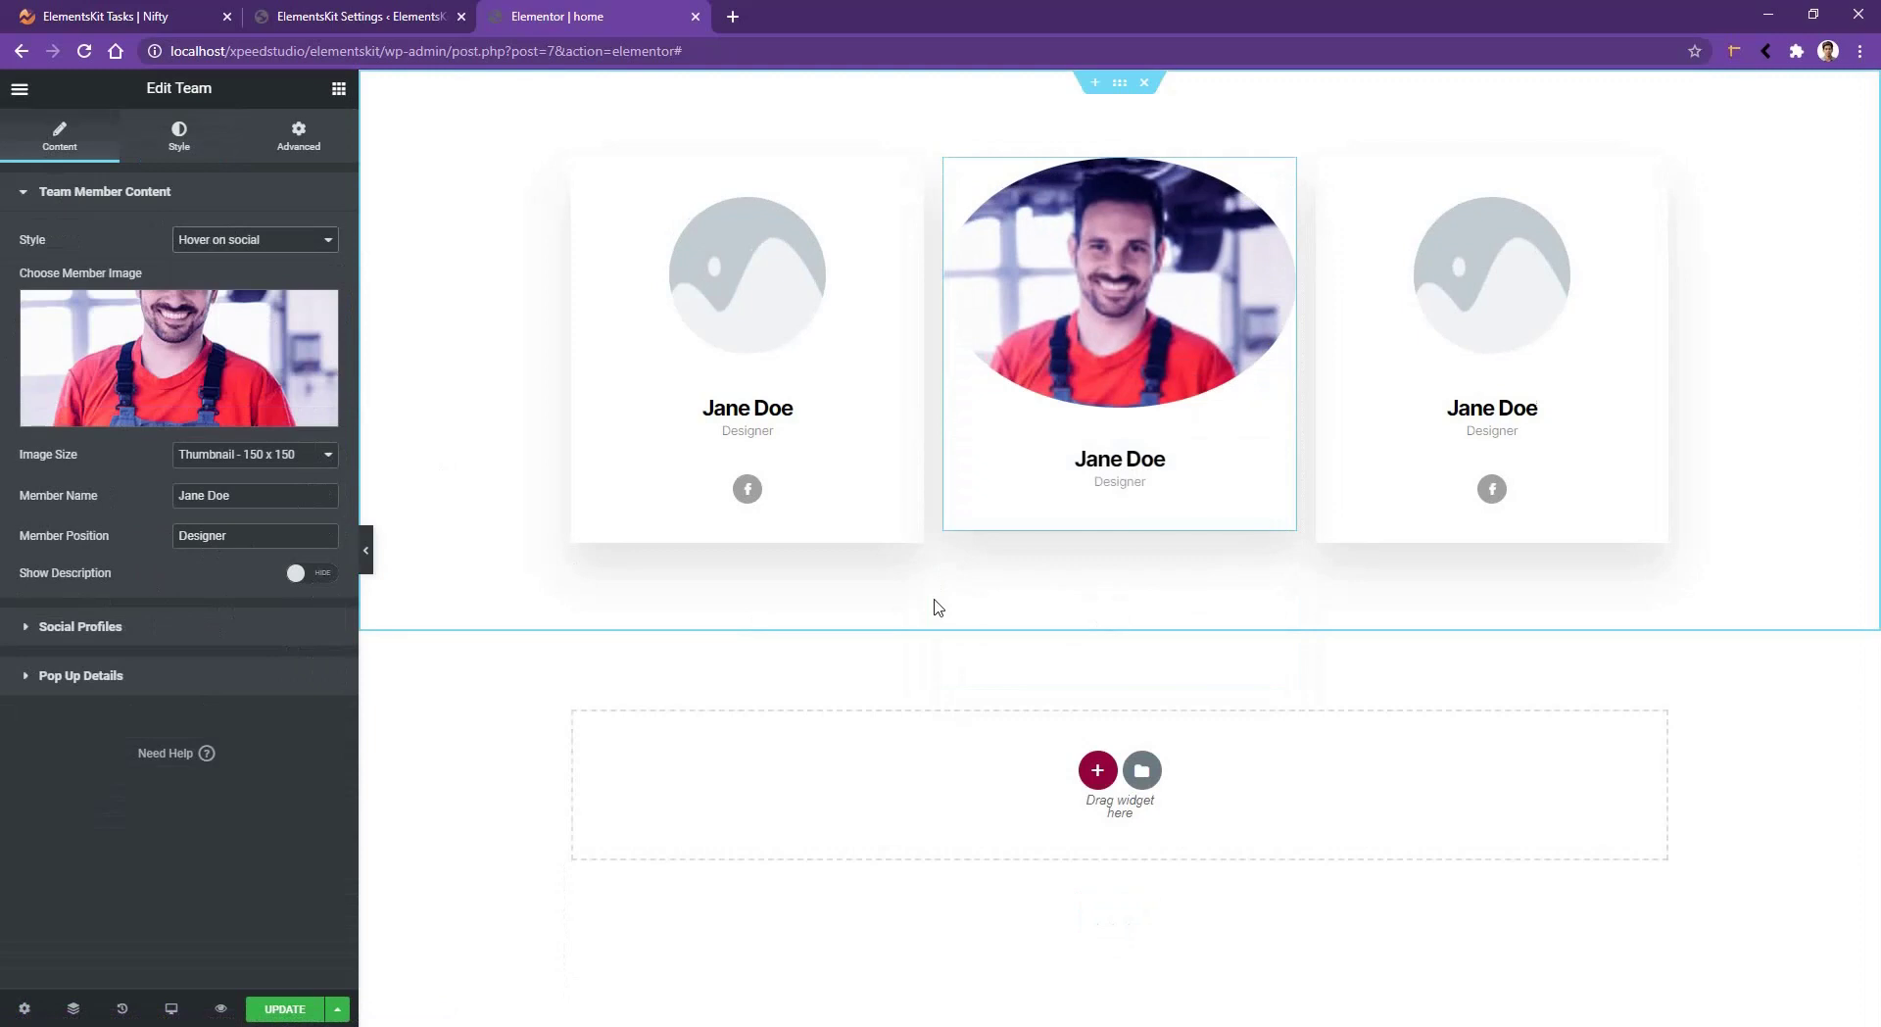
click(180, 152)
click(125, 849)
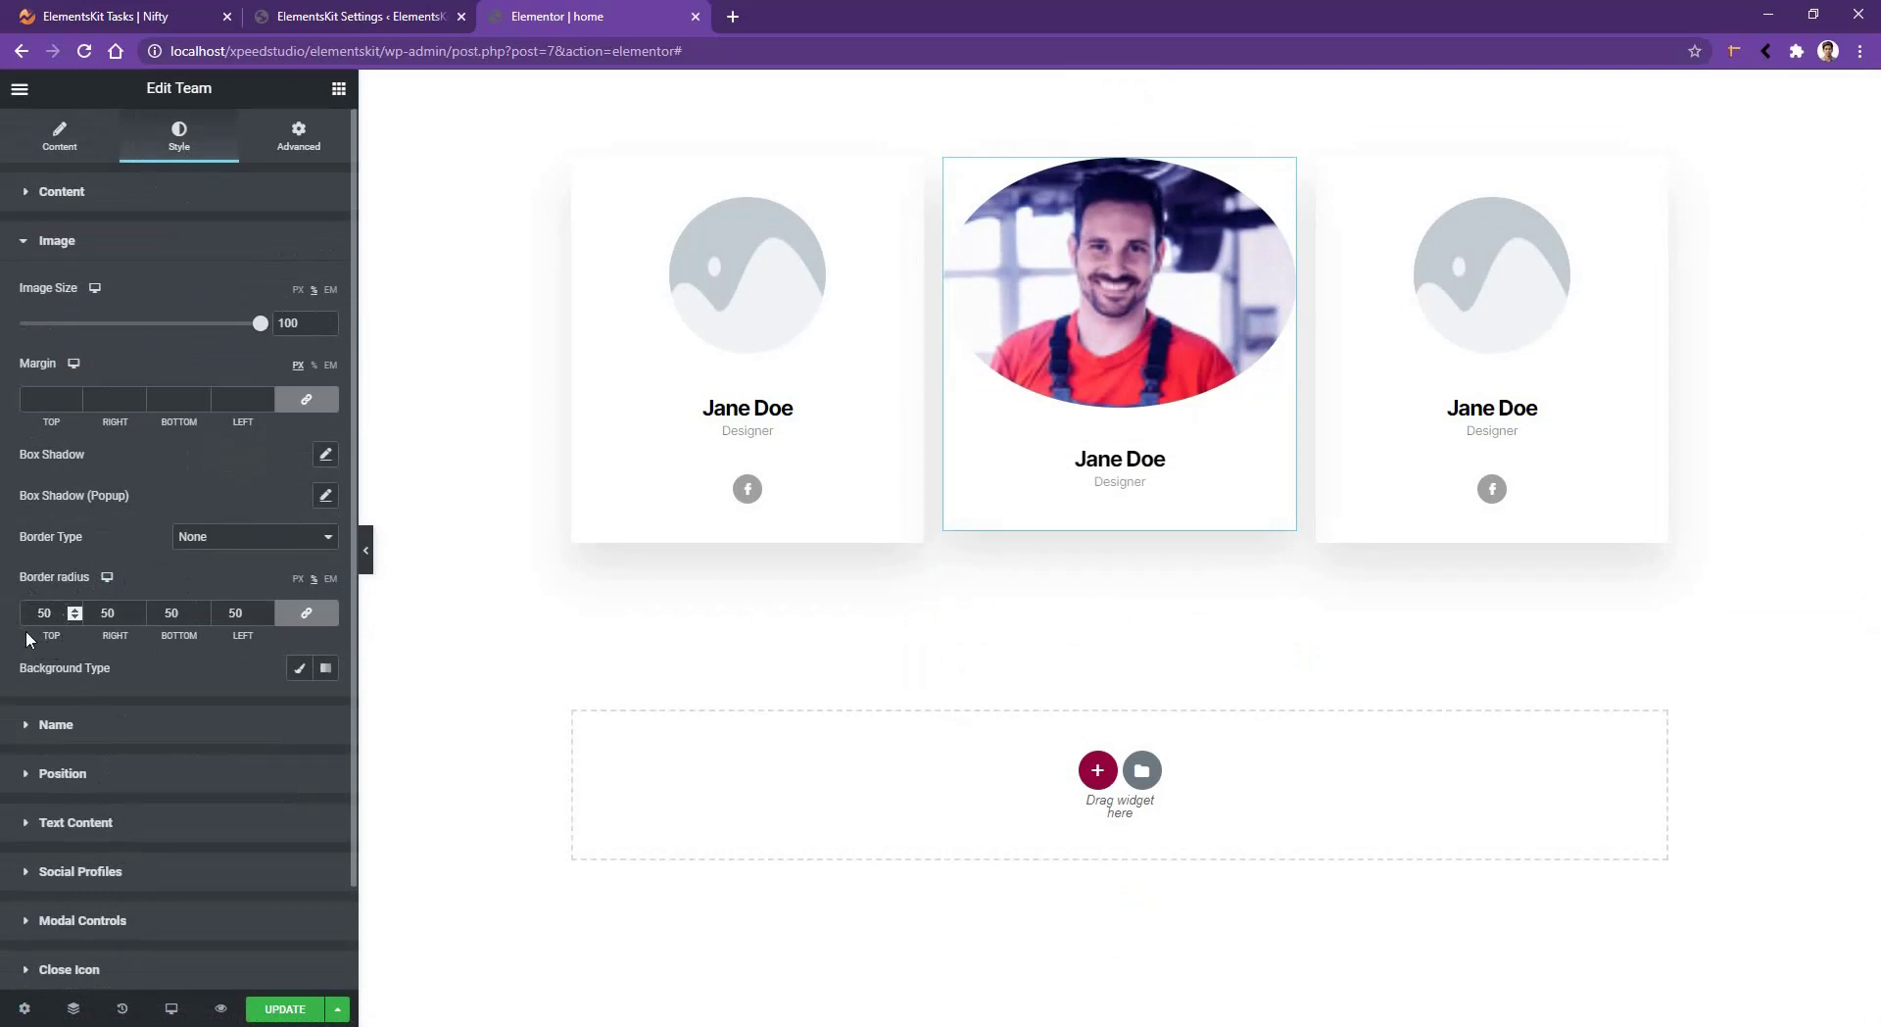
drag(251, 612, 213, 611)
text(0)
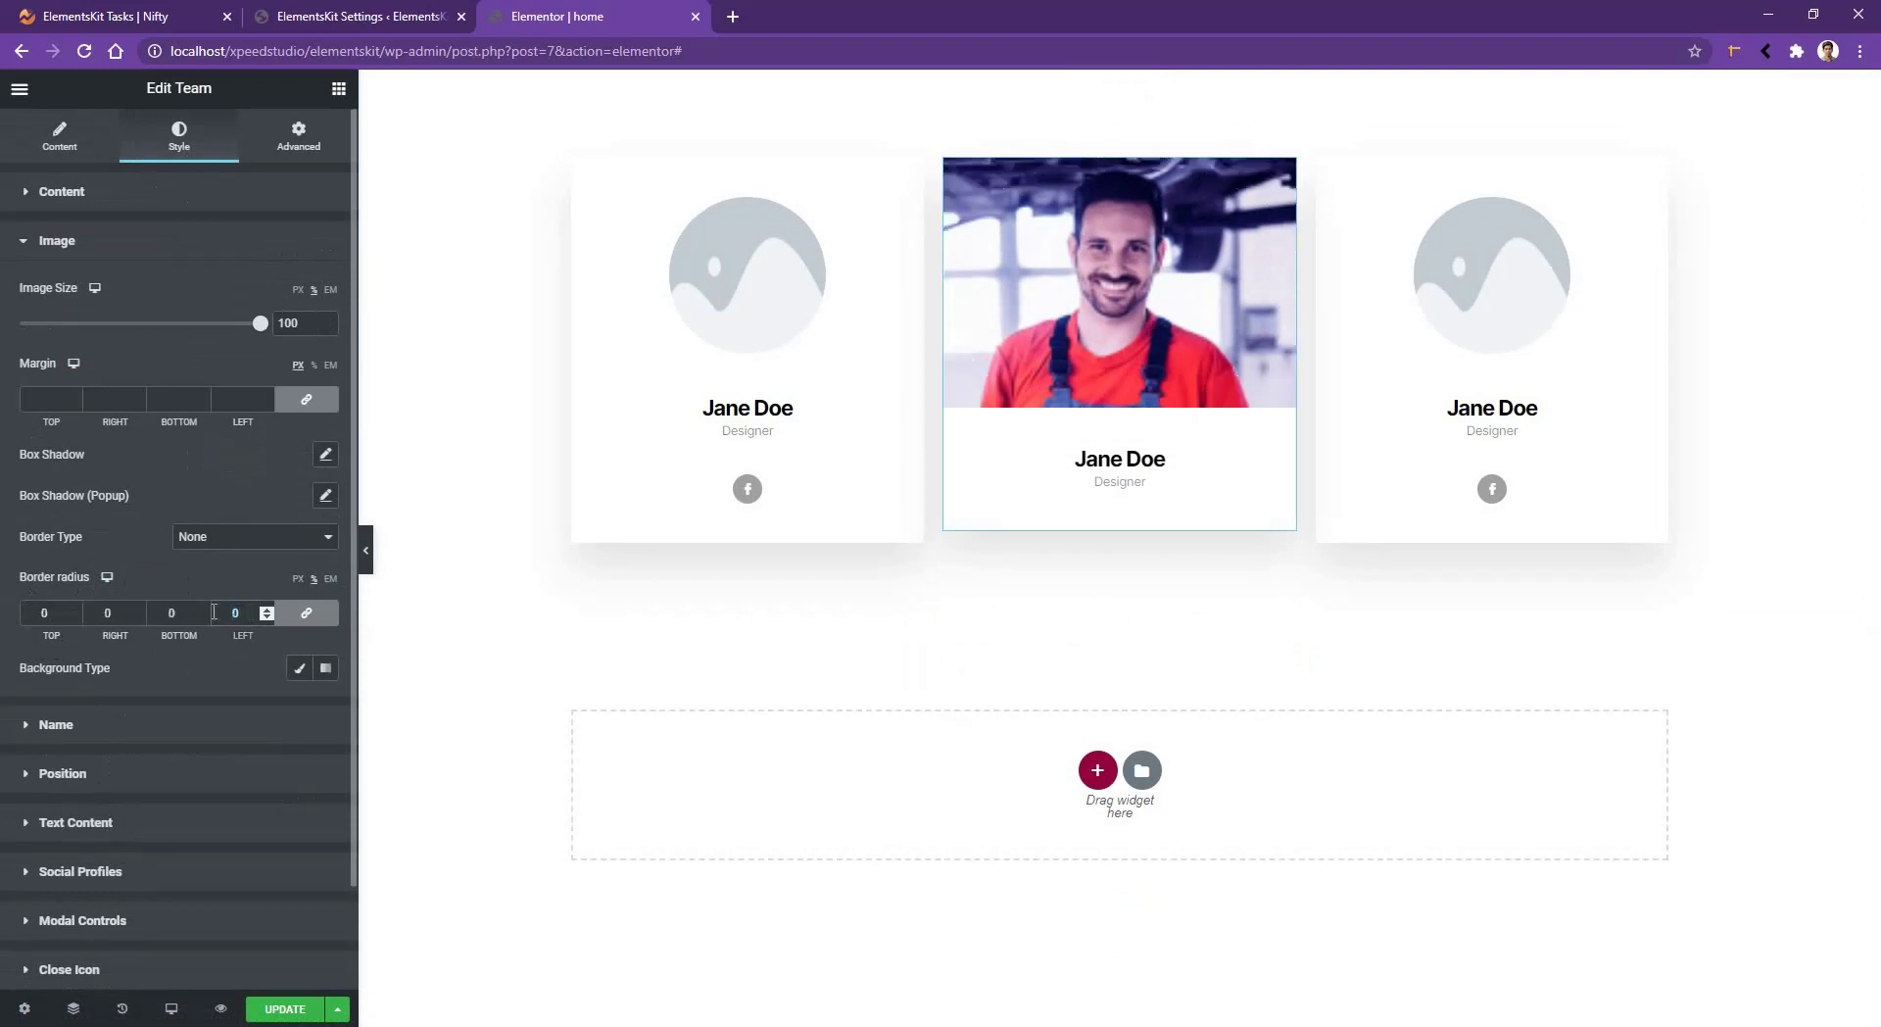
click(60, 147)
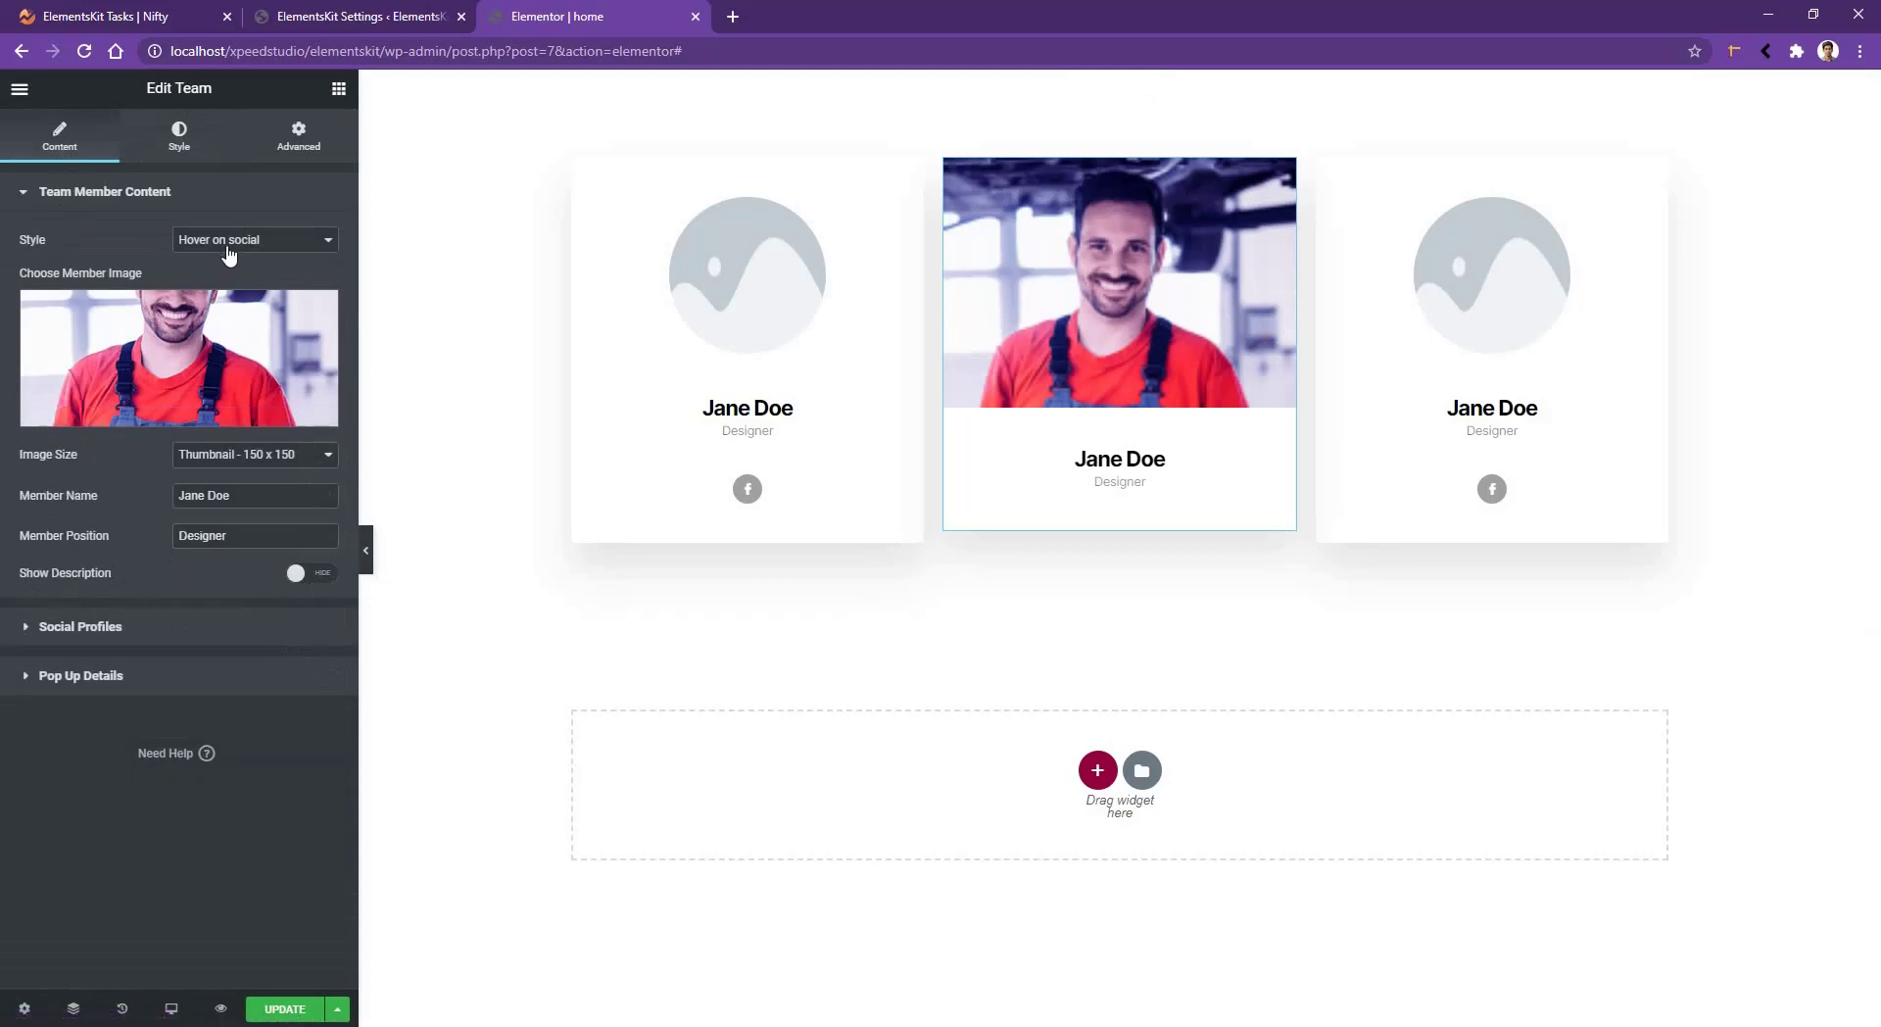
- Cycle through the Overlay, Centered and Long height styles, ending on Overlay with circle shape & hover
click(181, 243)
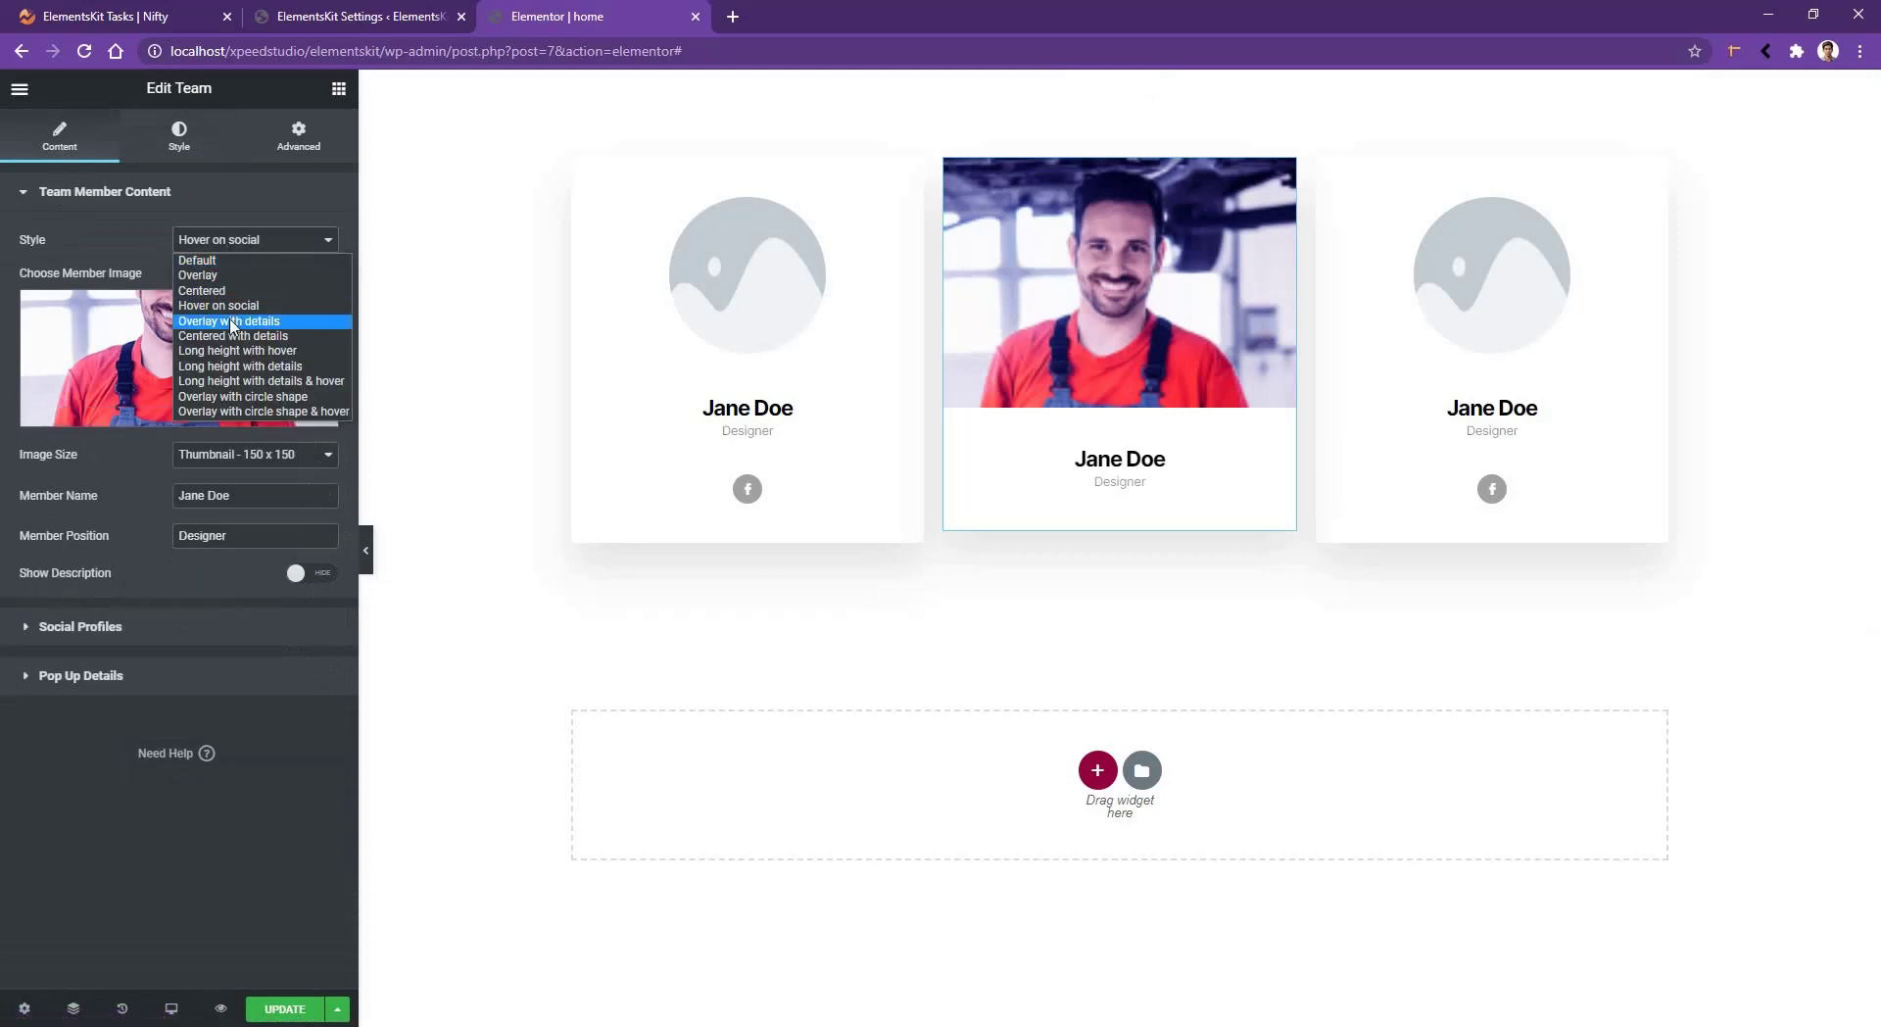
click(232, 323)
click(223, 243)
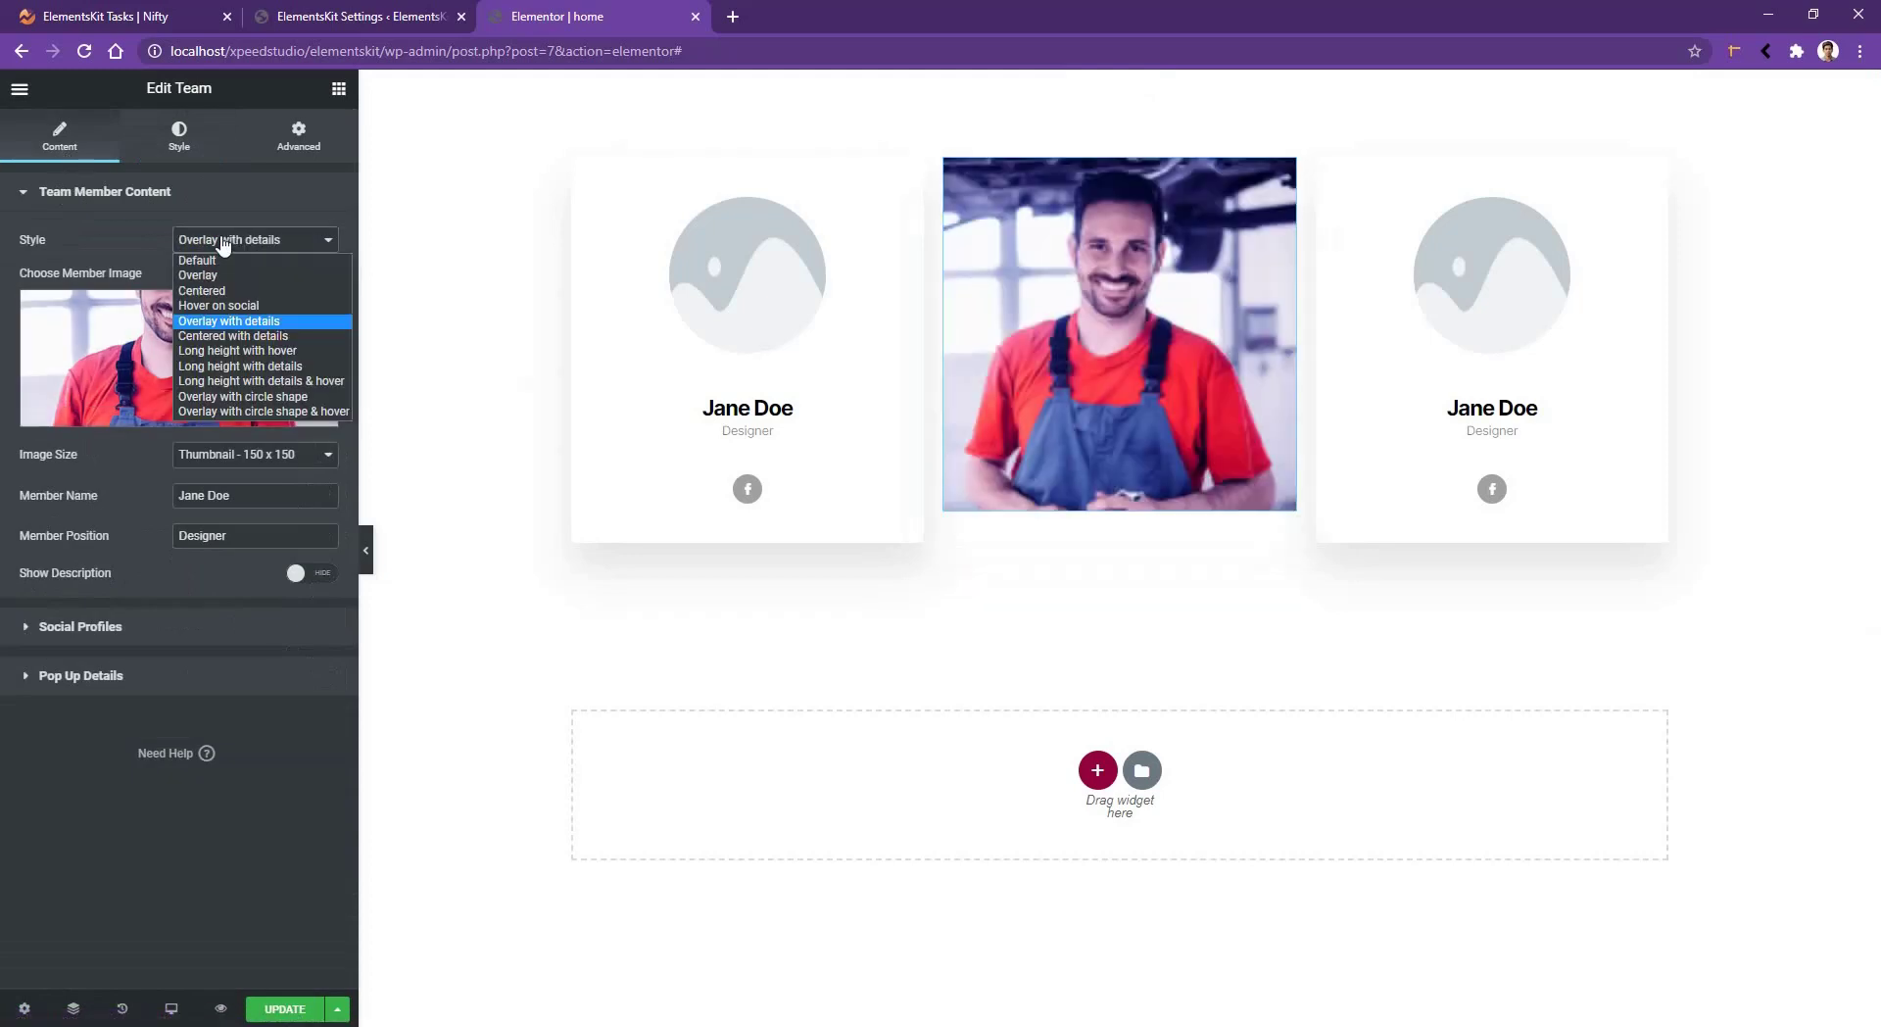
click(240, 338)
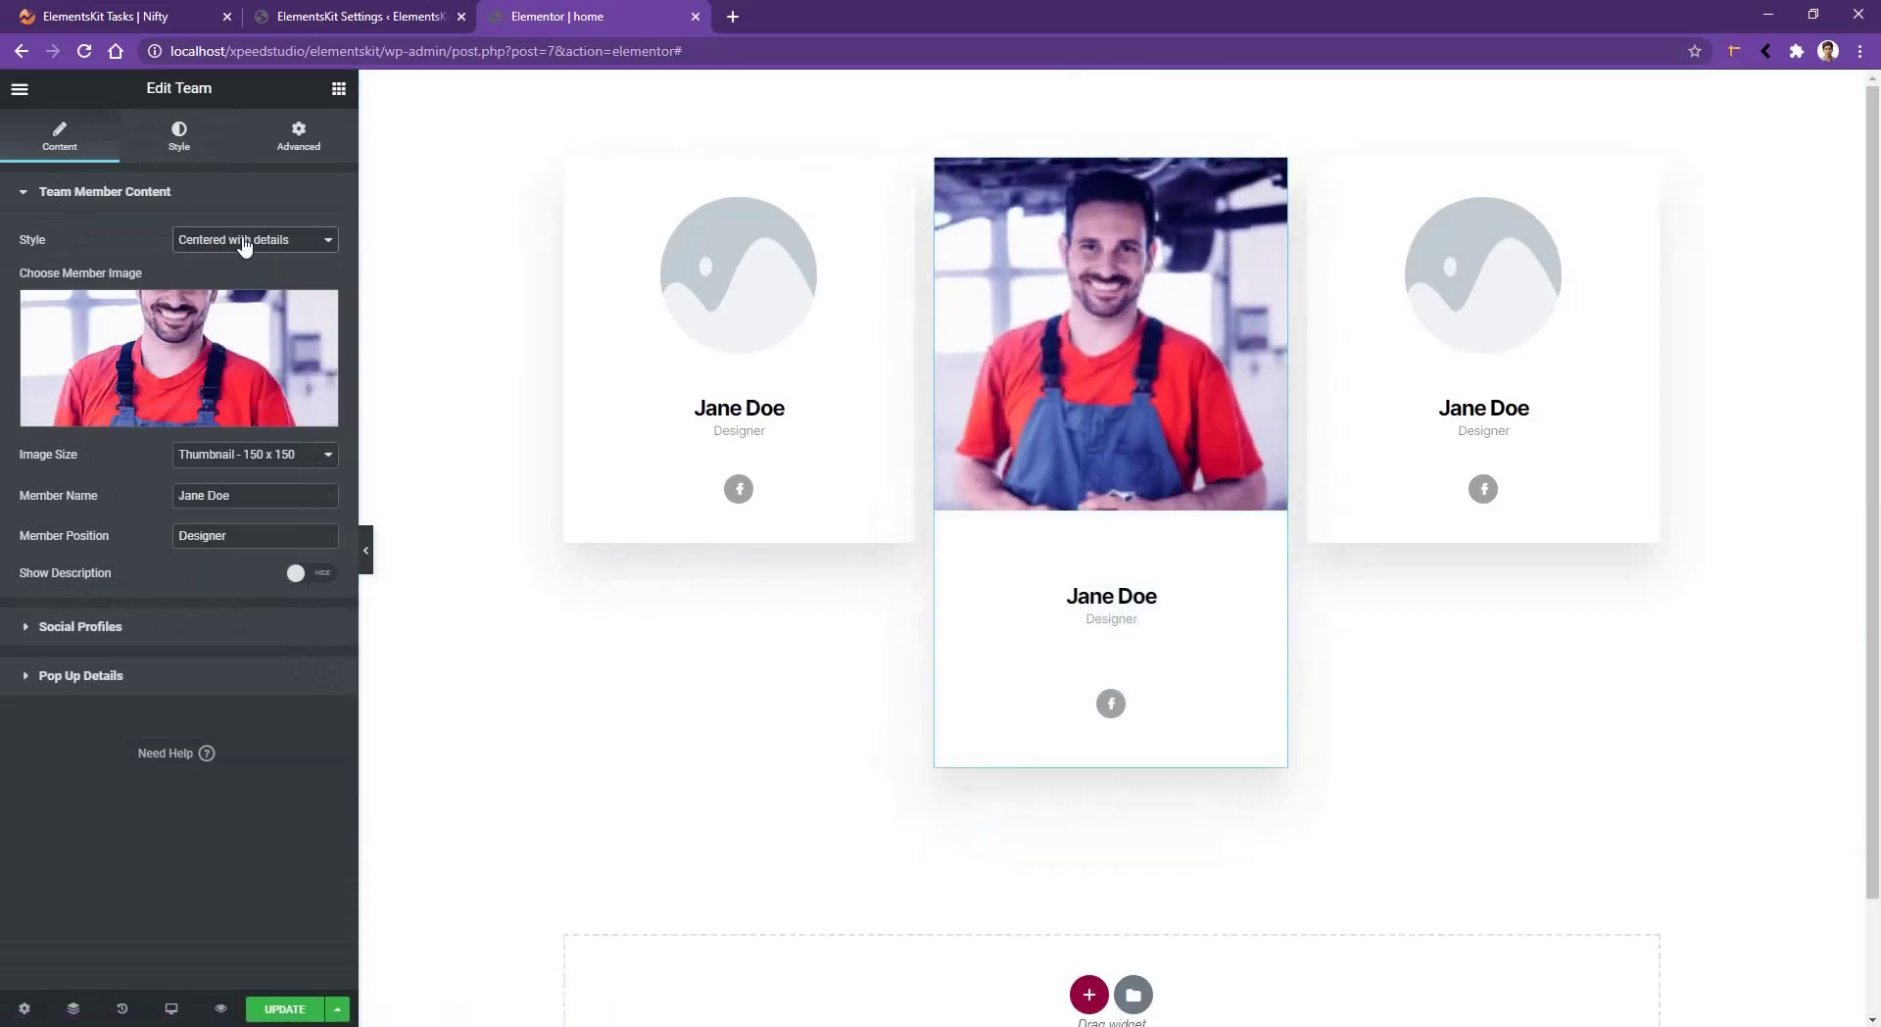
click(244, 246)
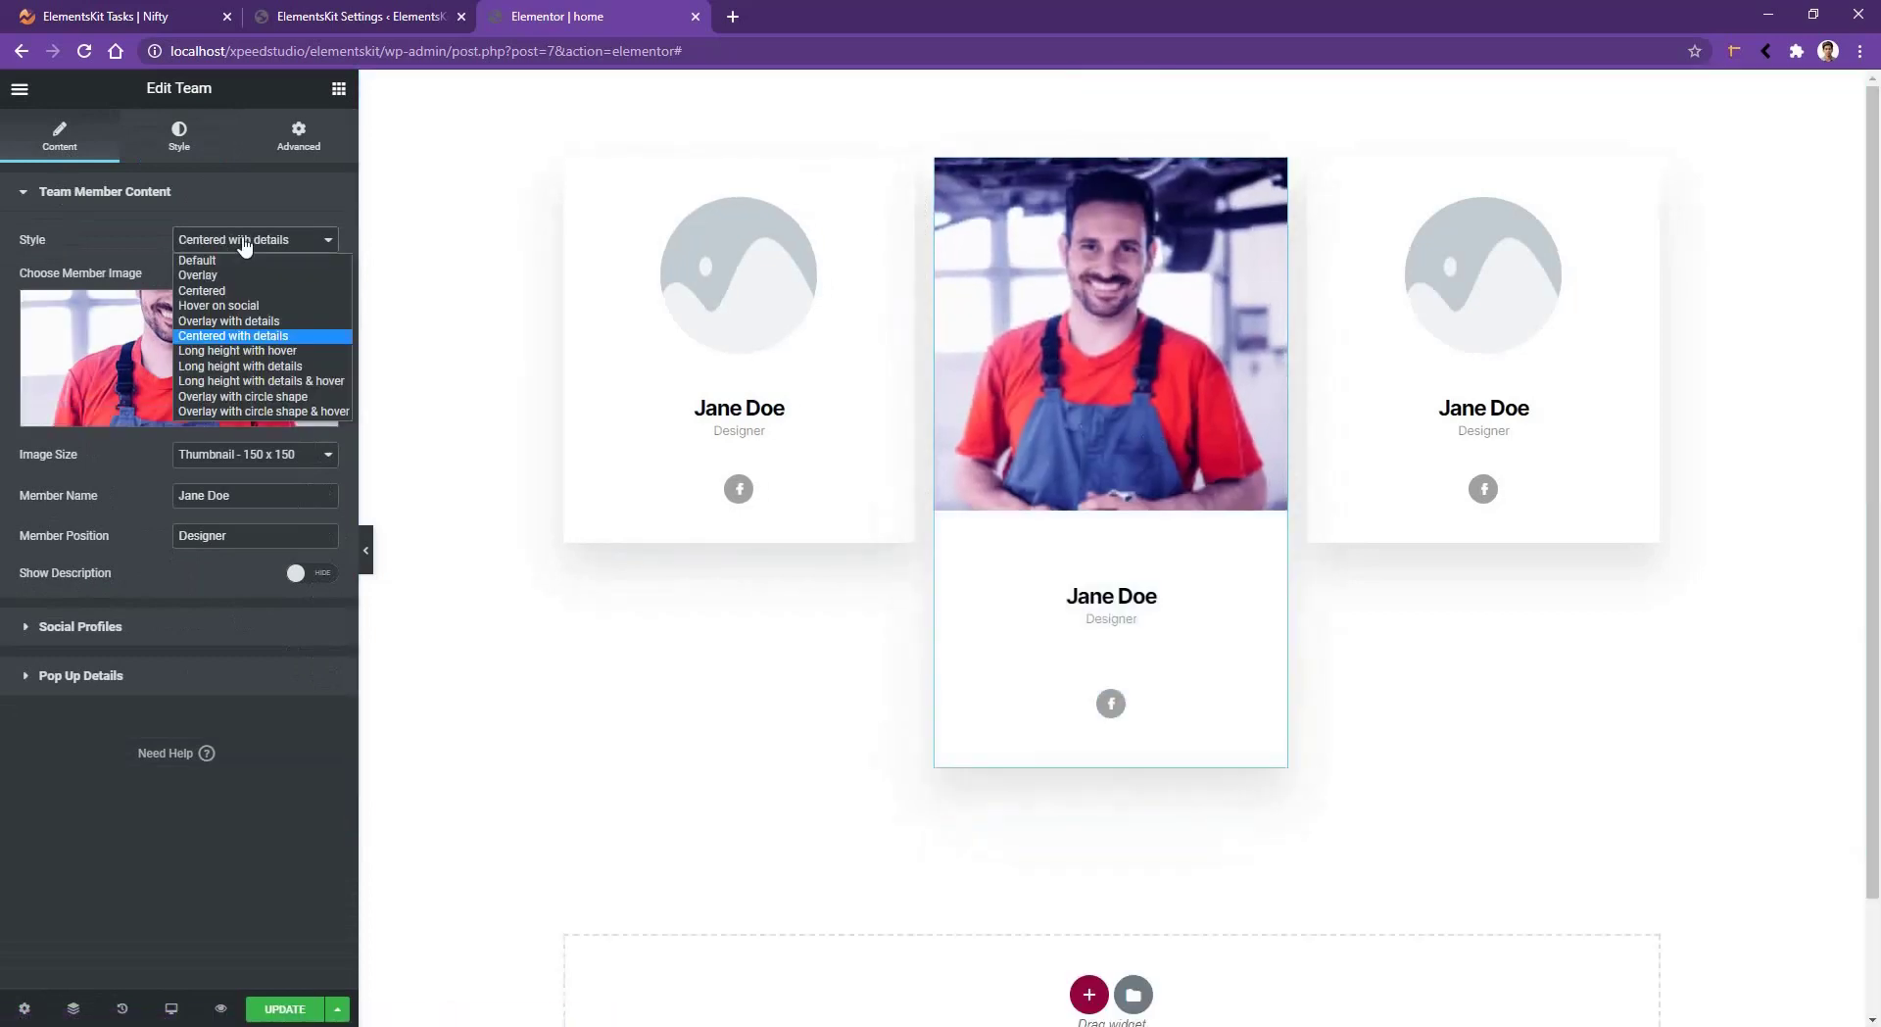
click(249, 351)
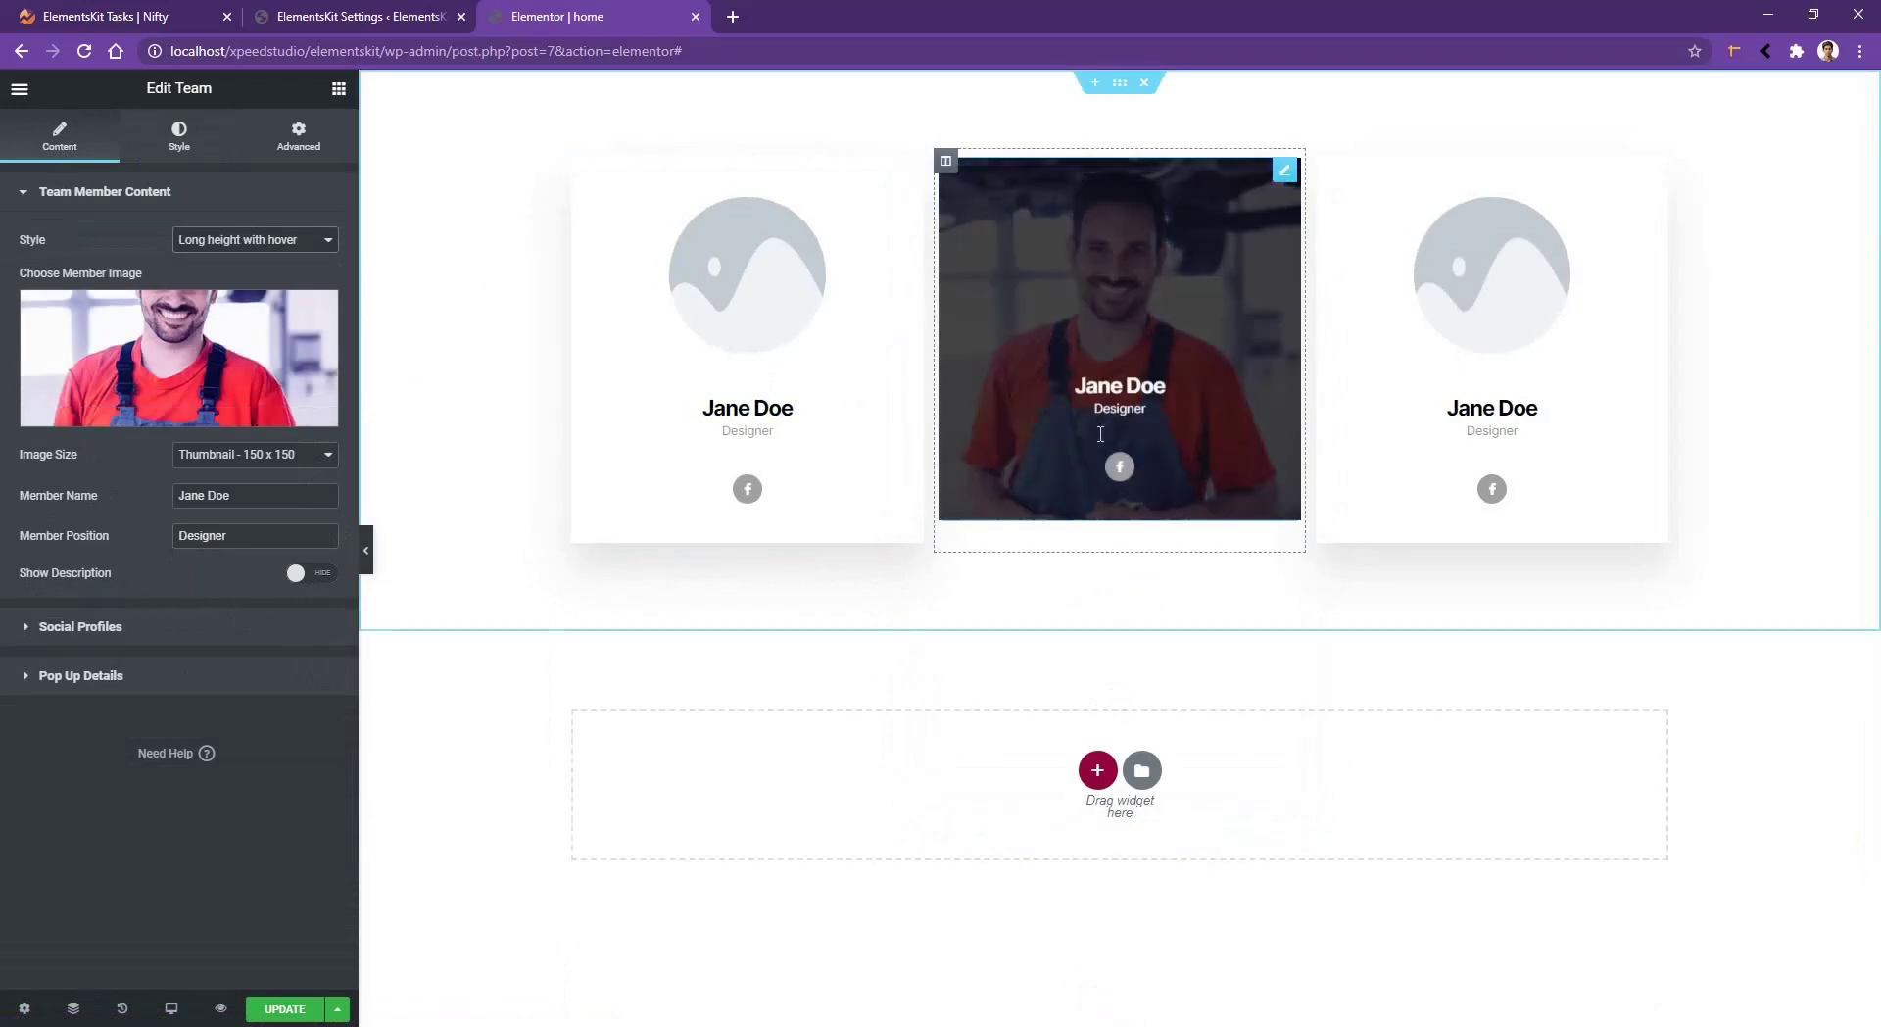
click(250, 245)
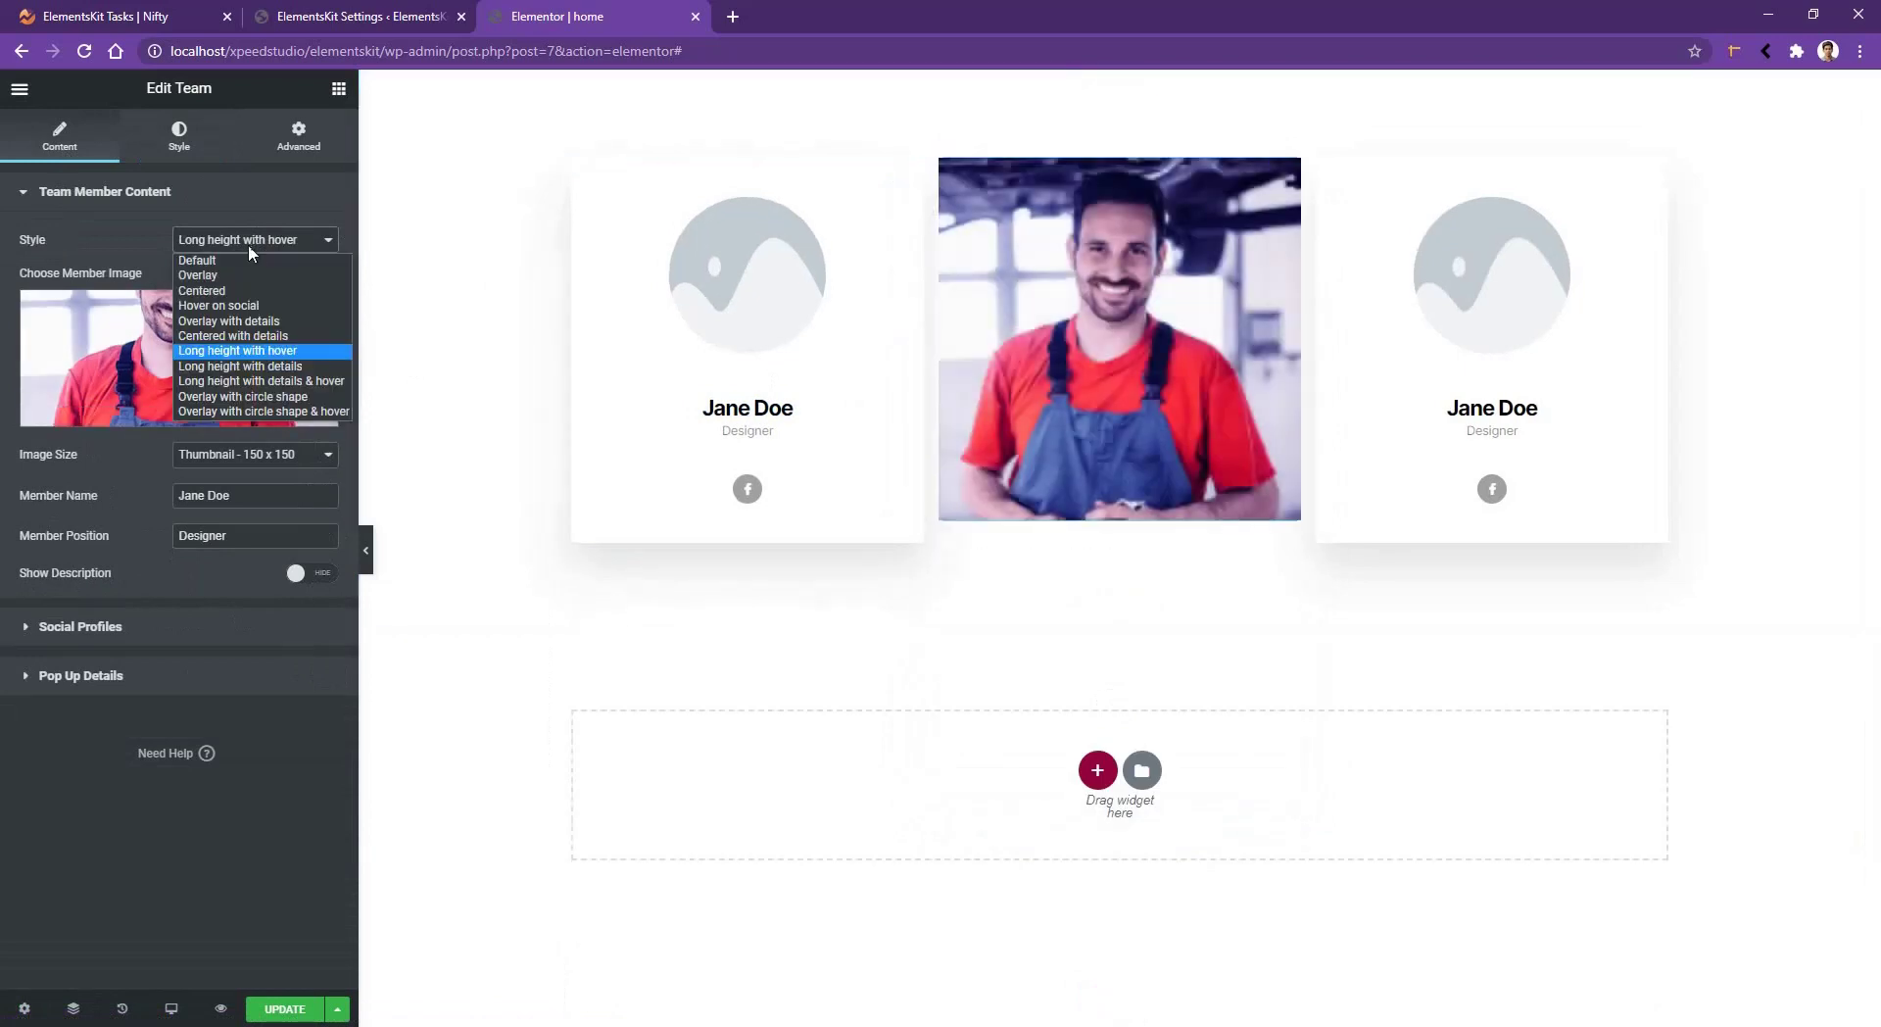
click(256, 367)
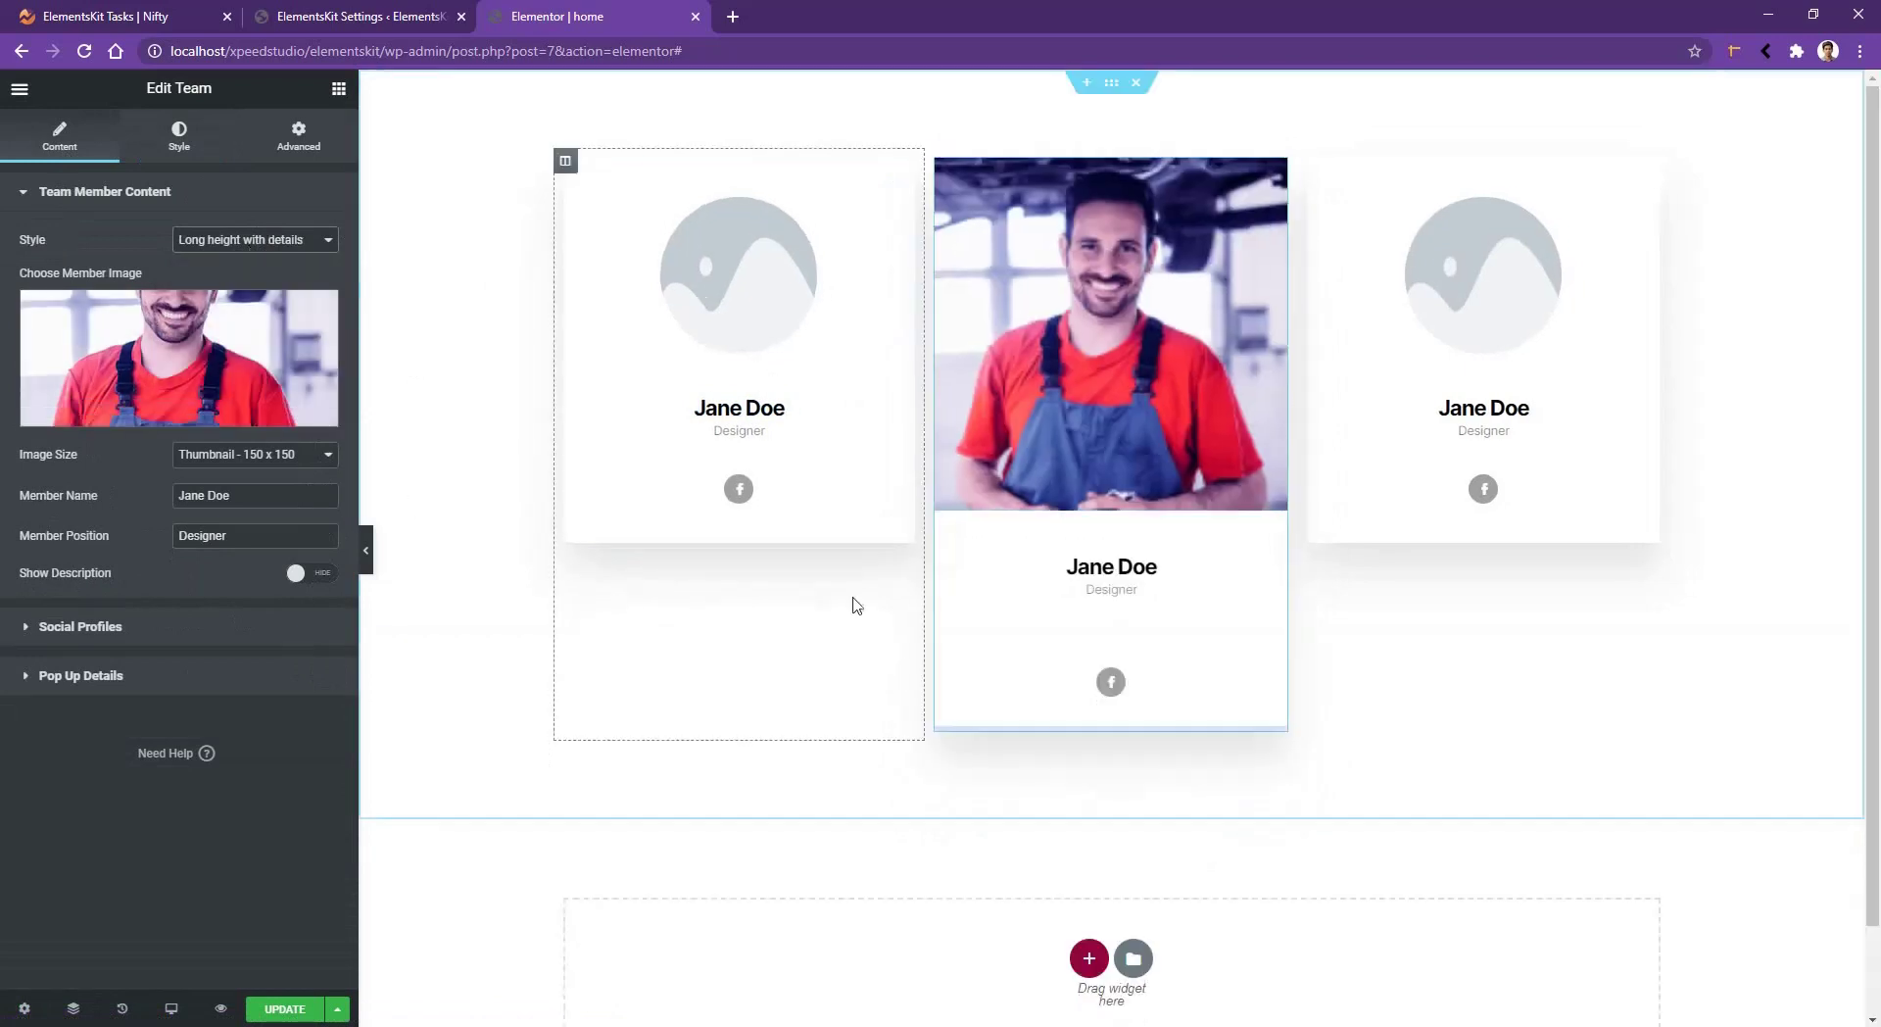
click(250, 240)
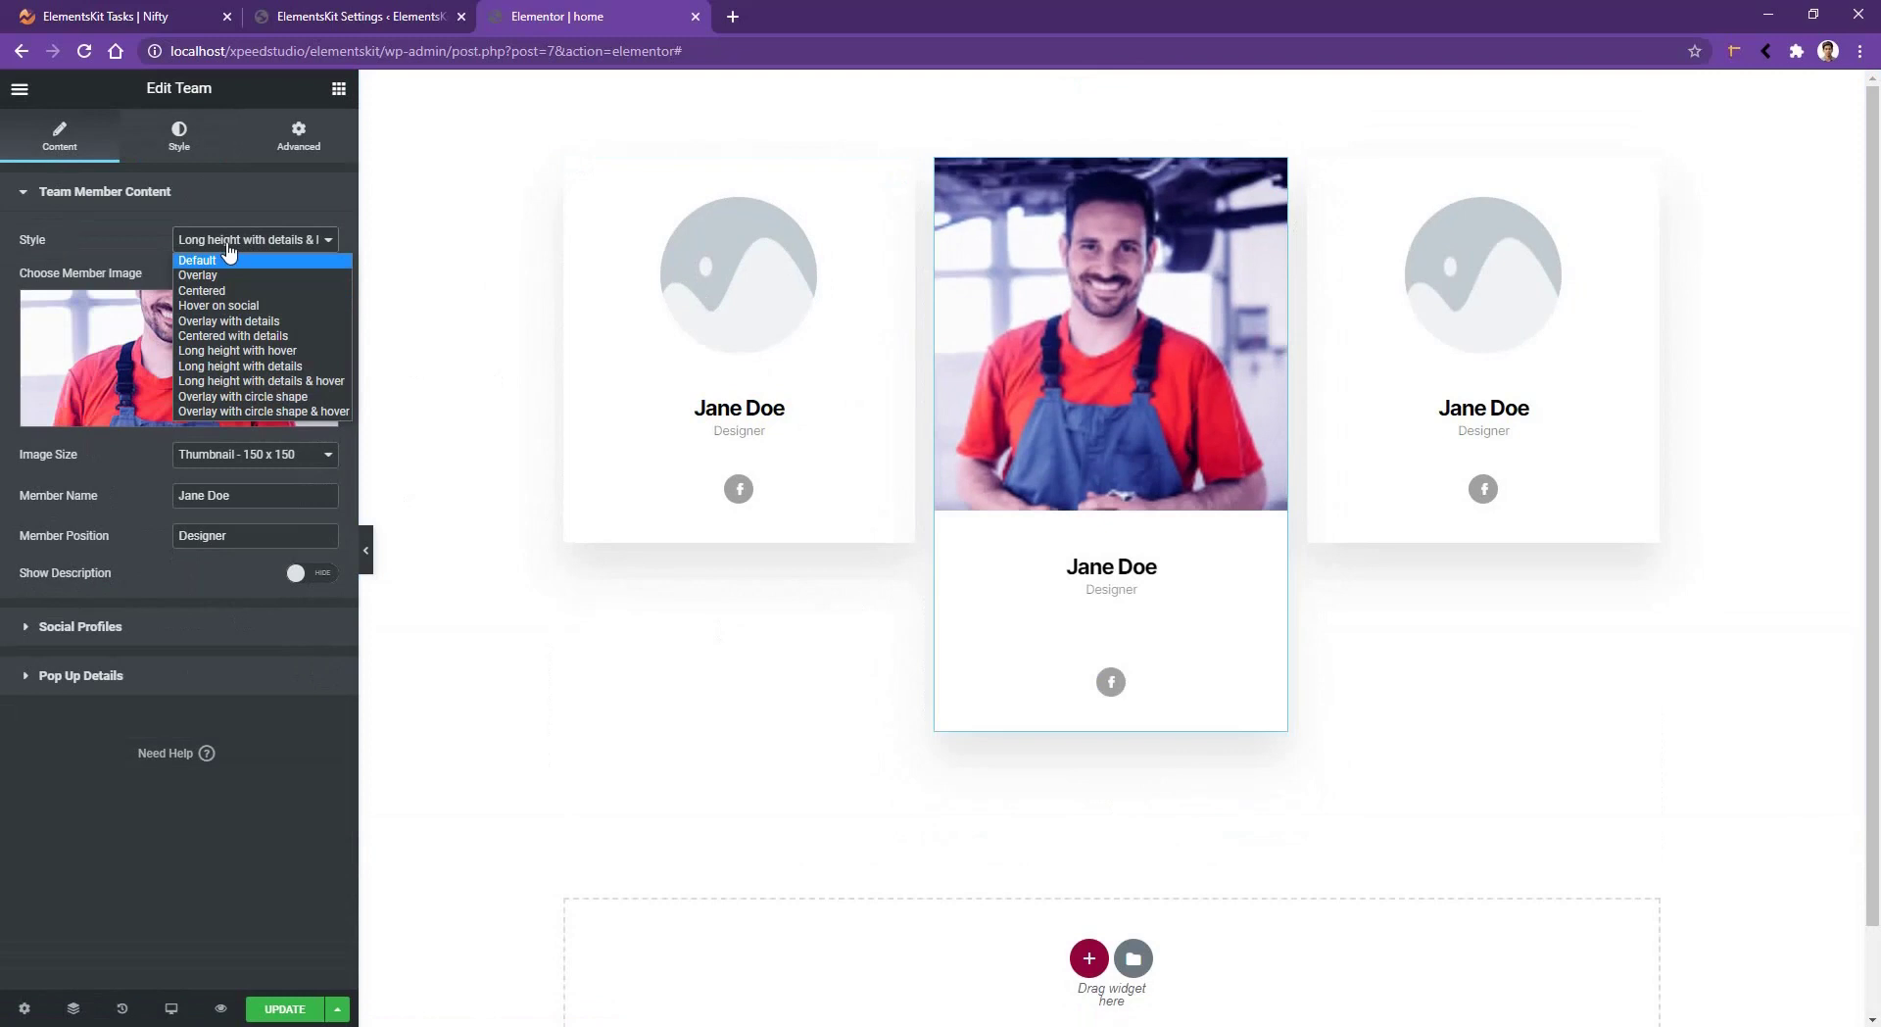
click(240, 396)
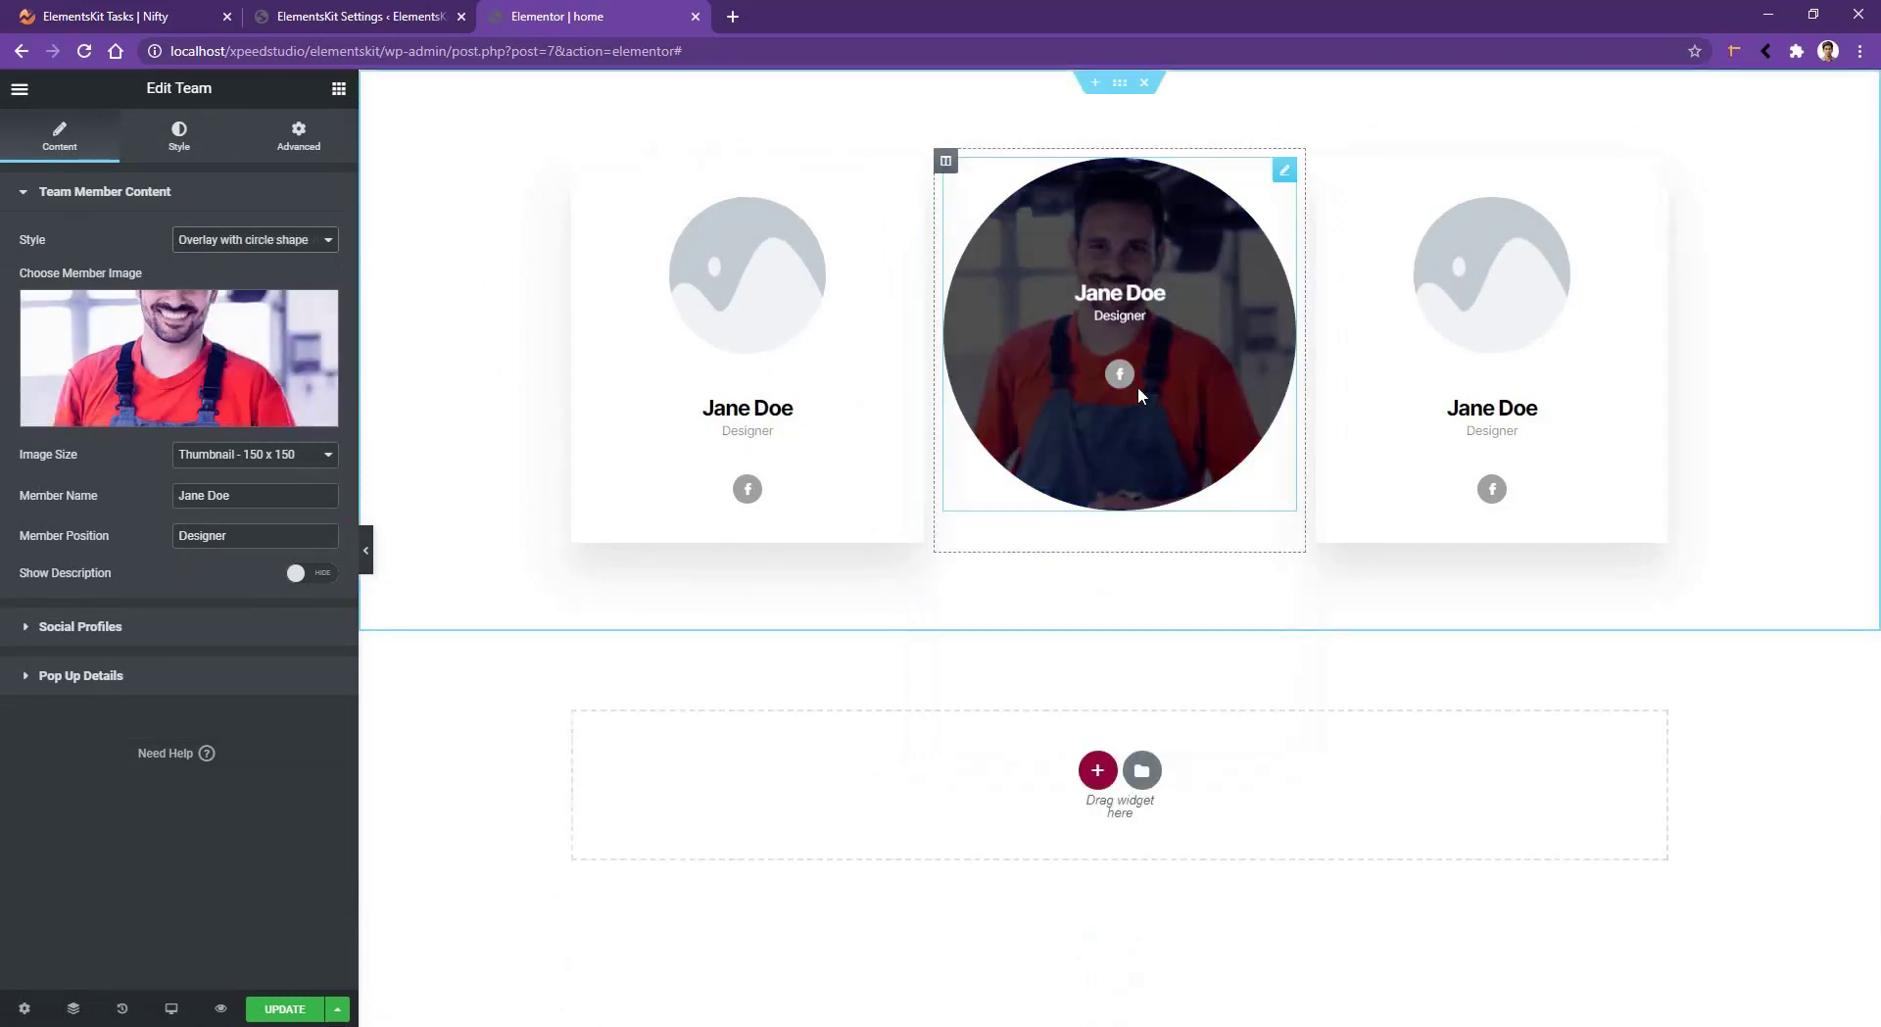
click(237, 241)
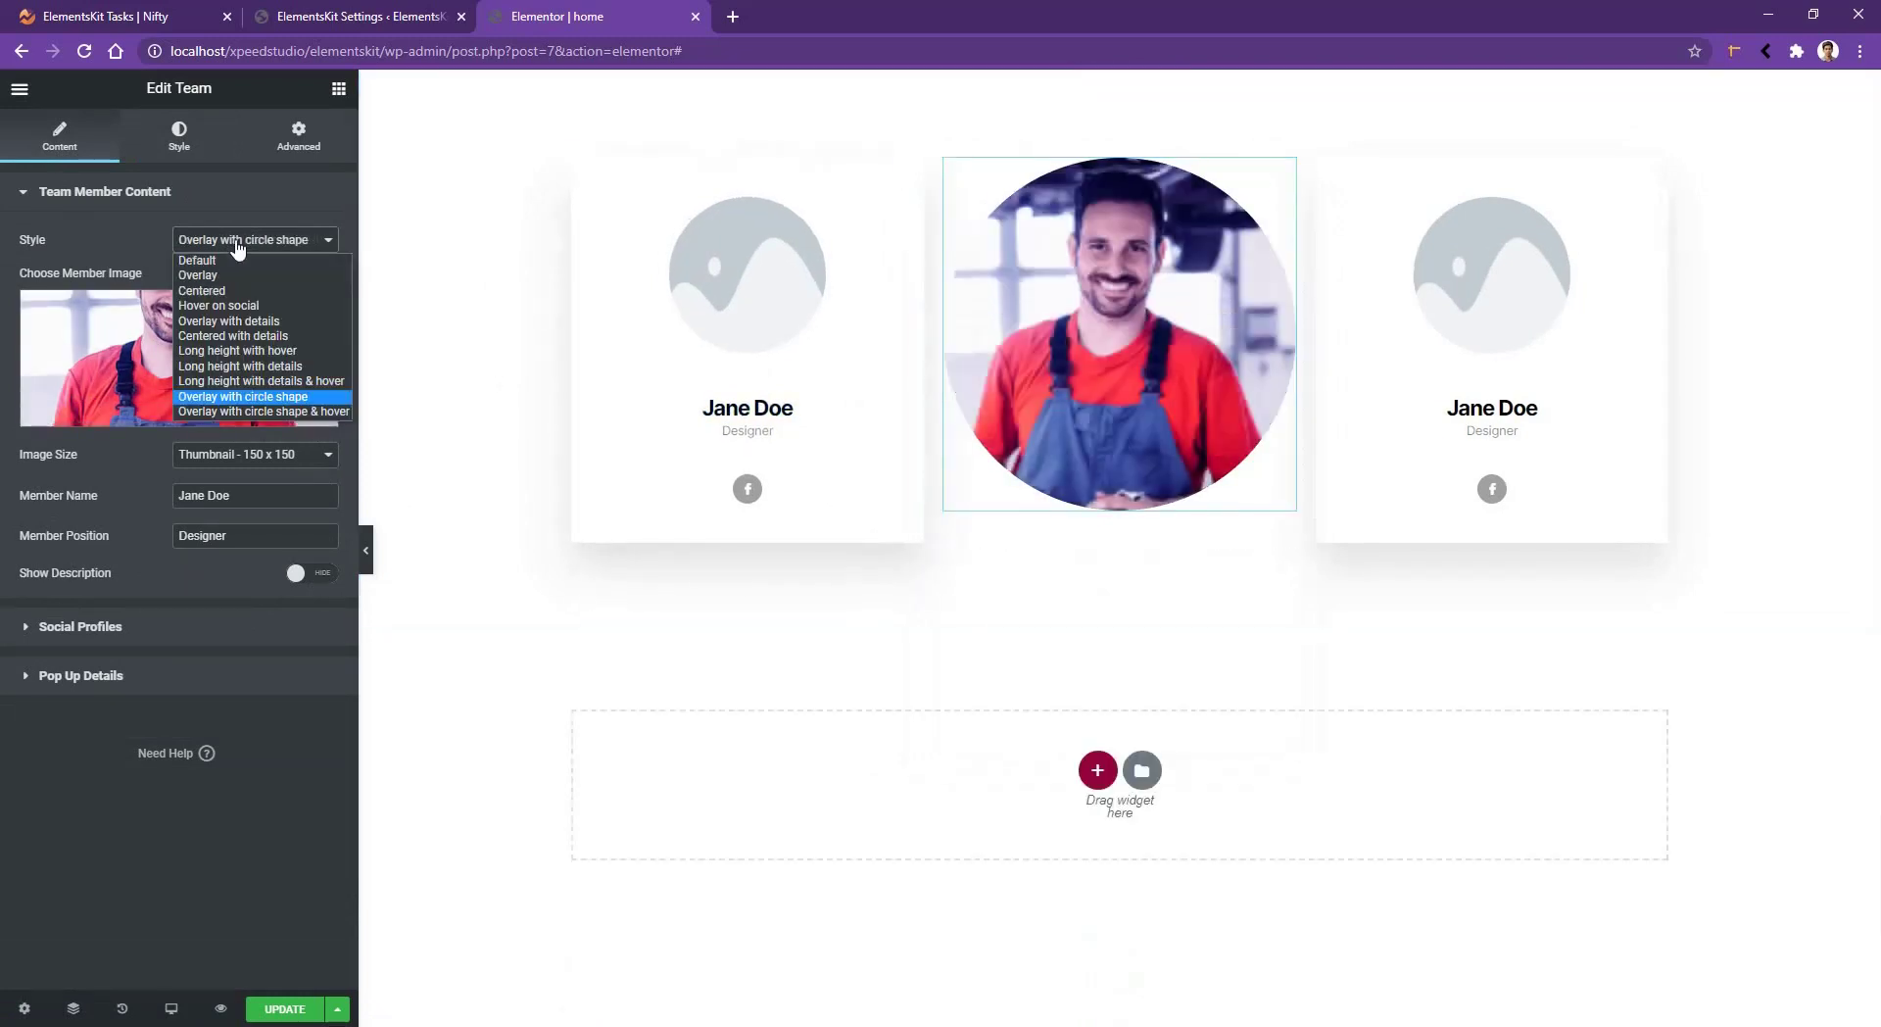
click(260, 411)
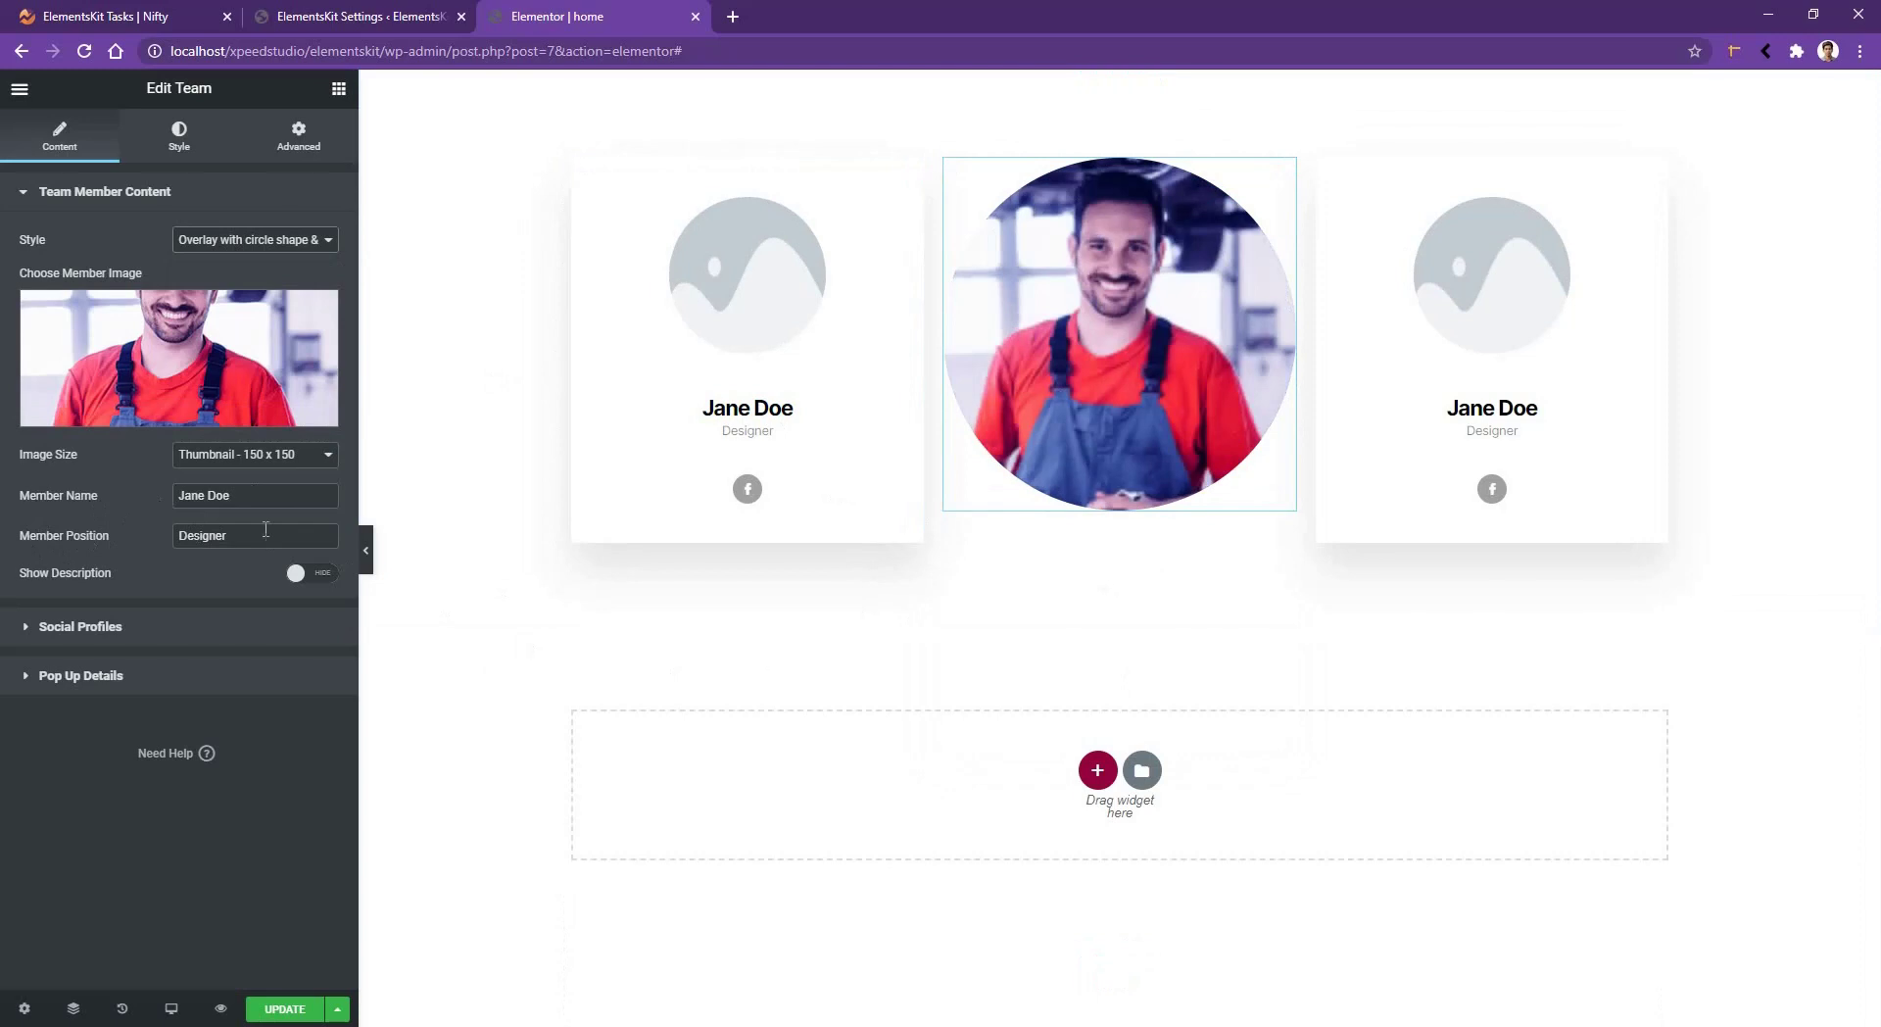
- Change the member position to 'Developer', enable Show Description, and apply Overlay with details
drag(274, 535, 80, 539)
text(Developer)
click(315, 573)
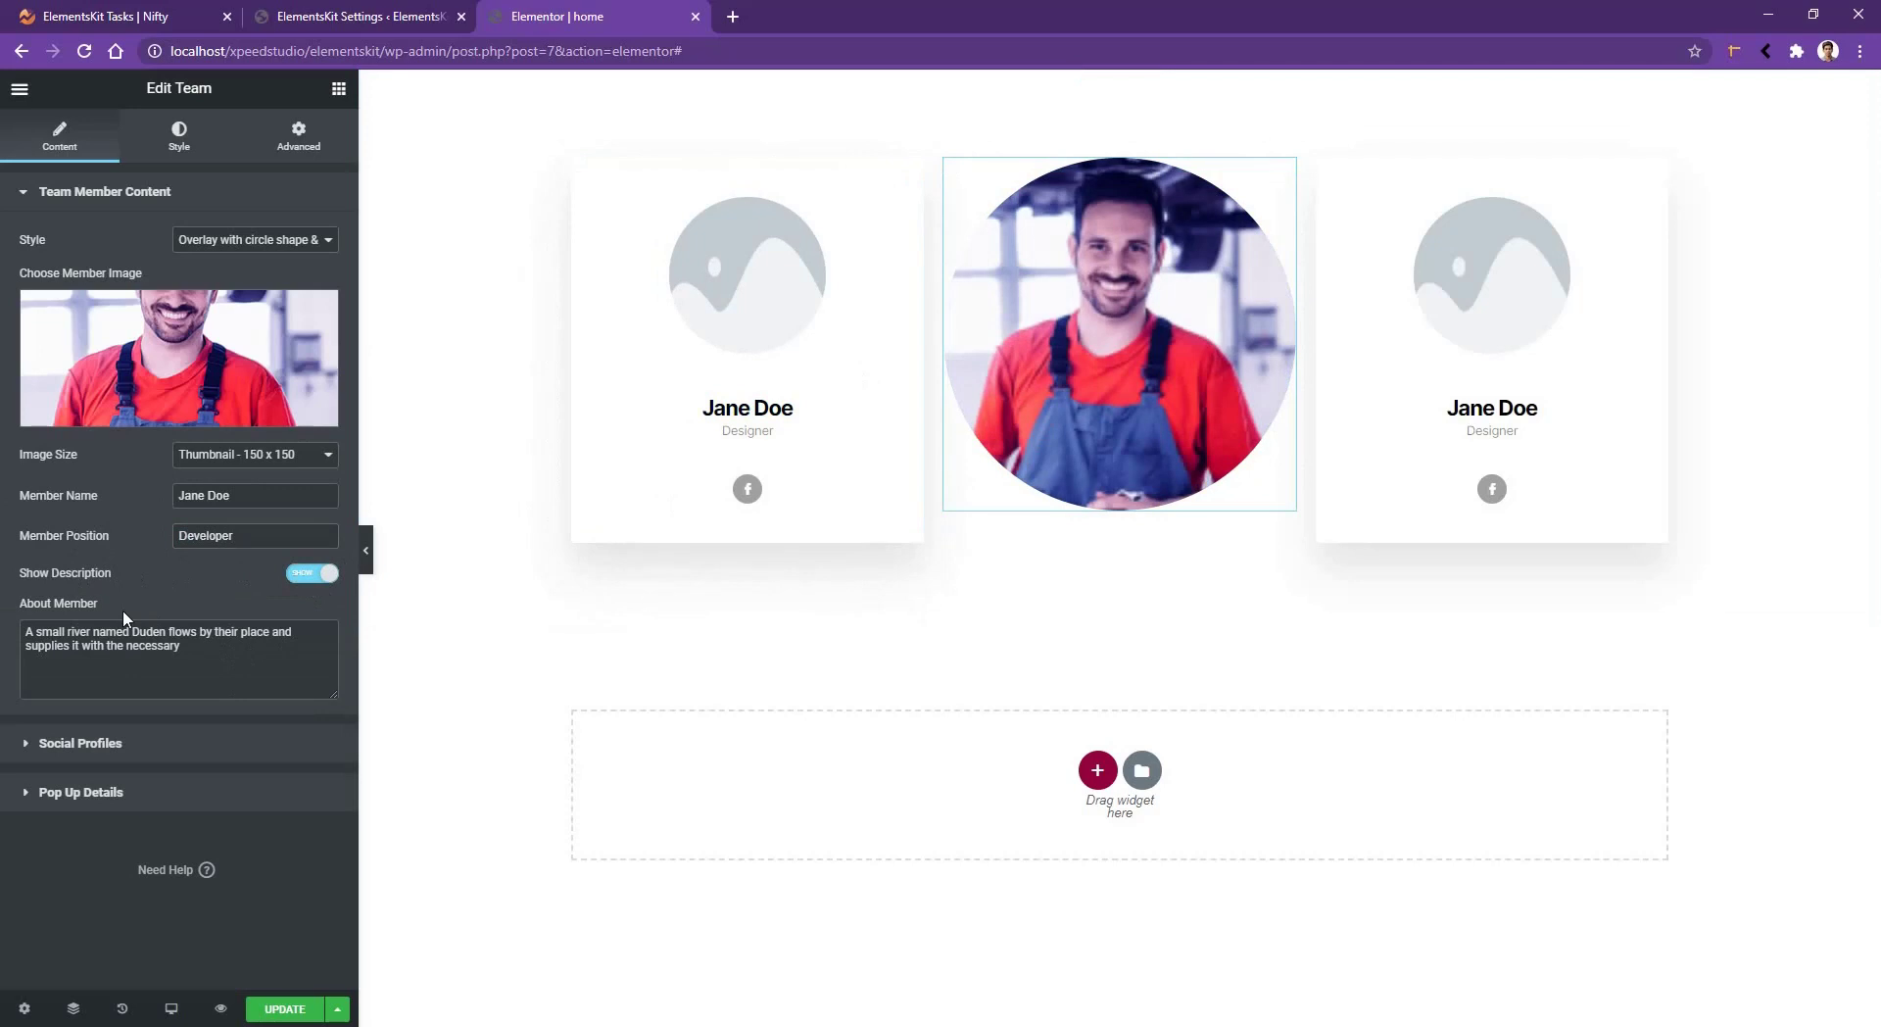
click(229, 240)
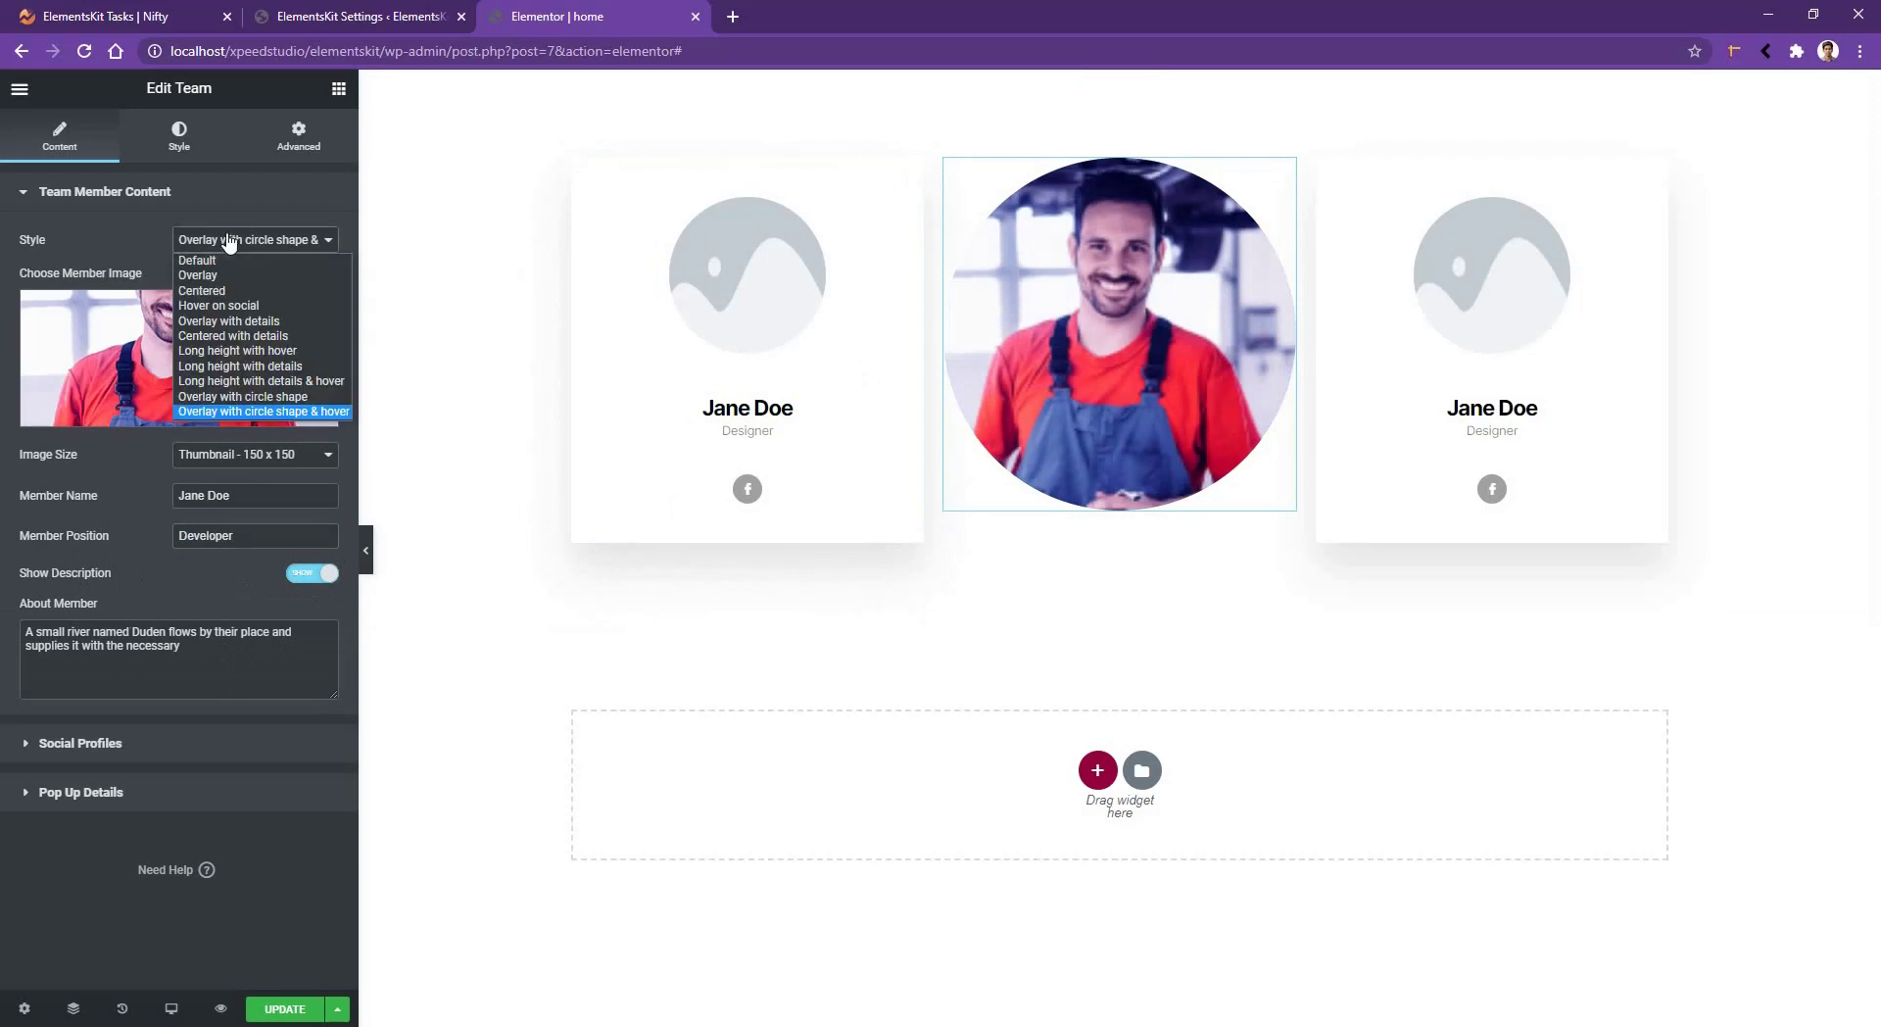
click(229, 322)
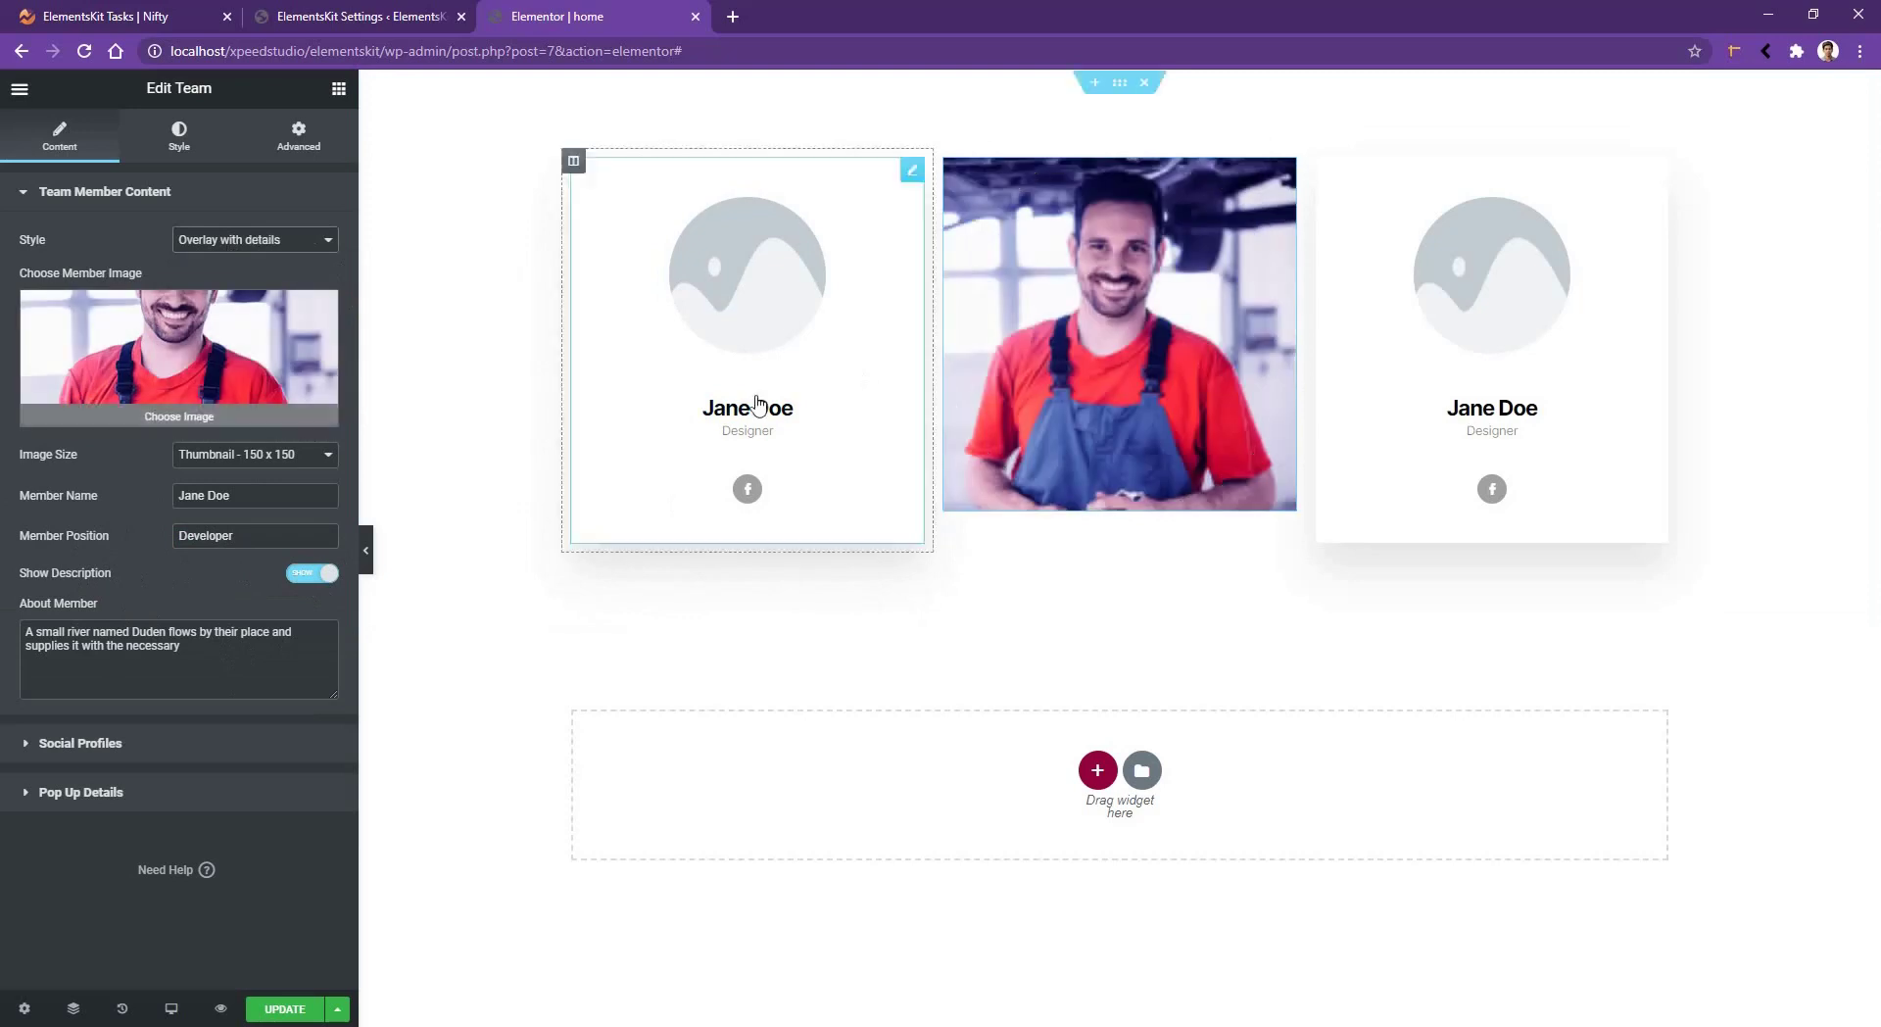
- Add a second social profile item and insert the Twitter icon from the Icon Library
click(71, 745)
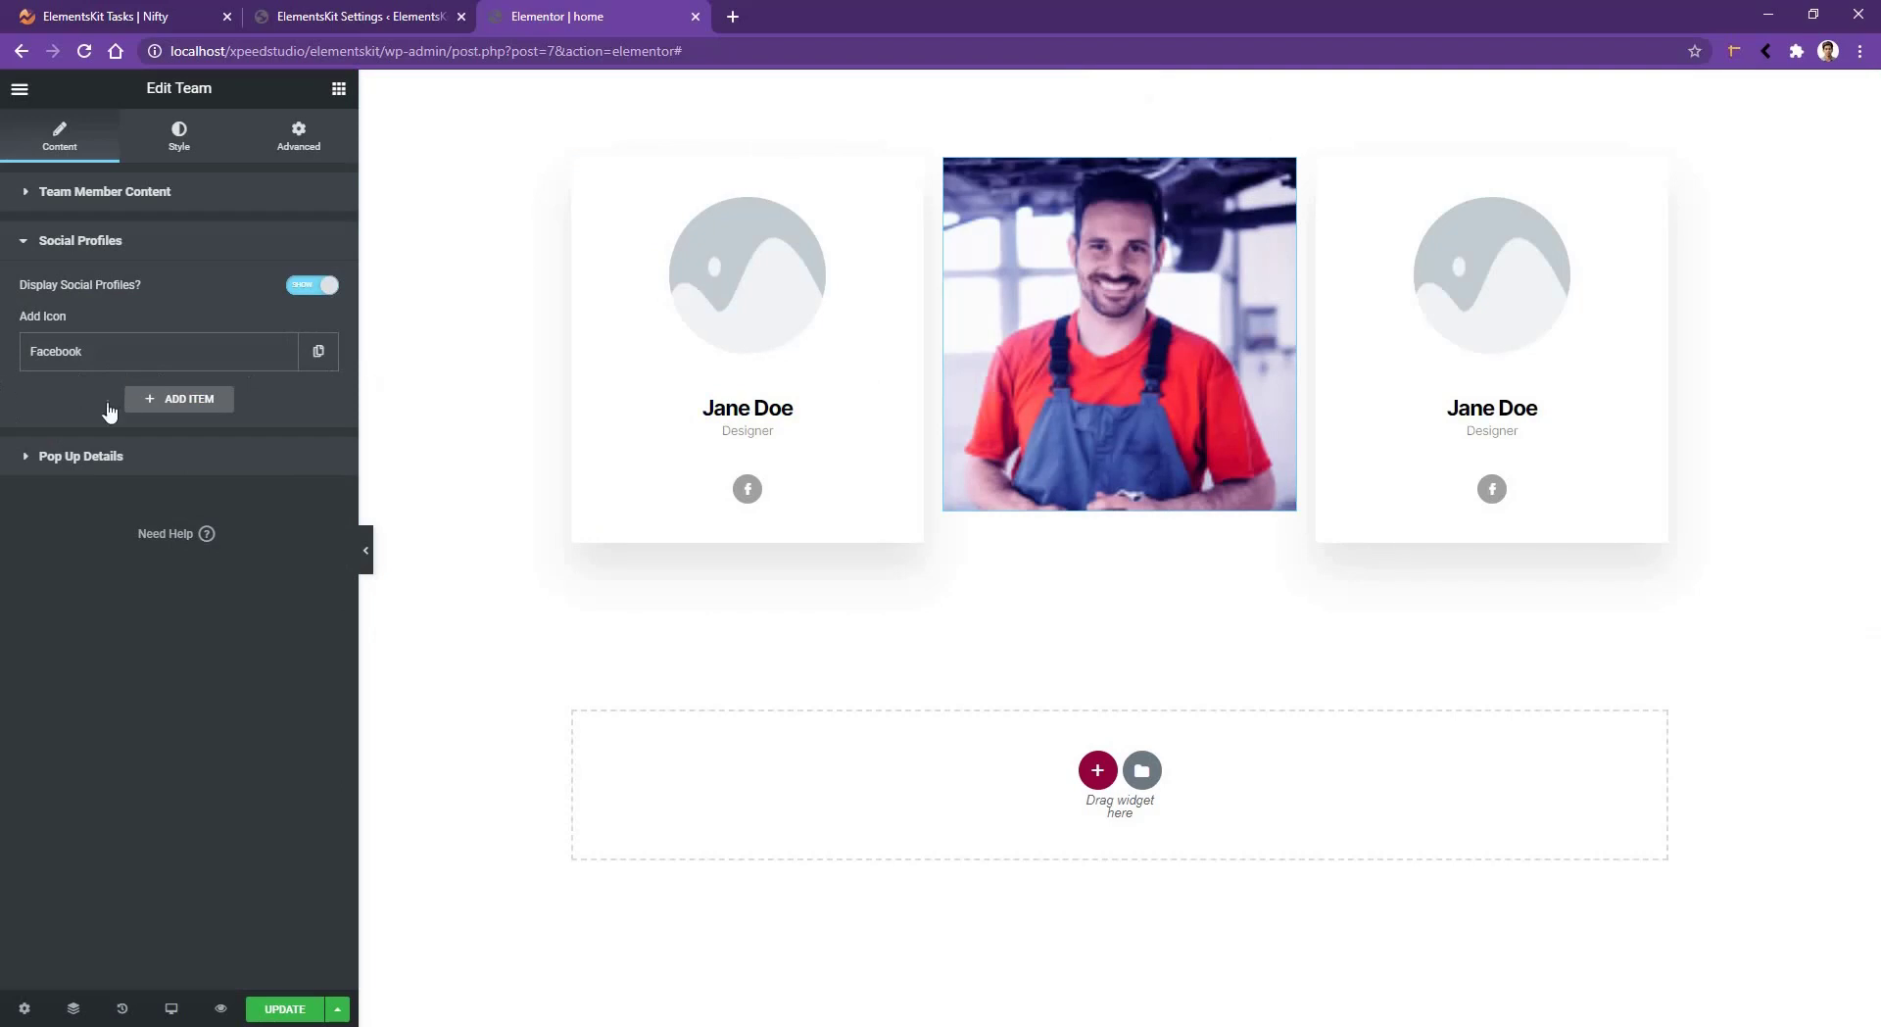
click(175, 399)
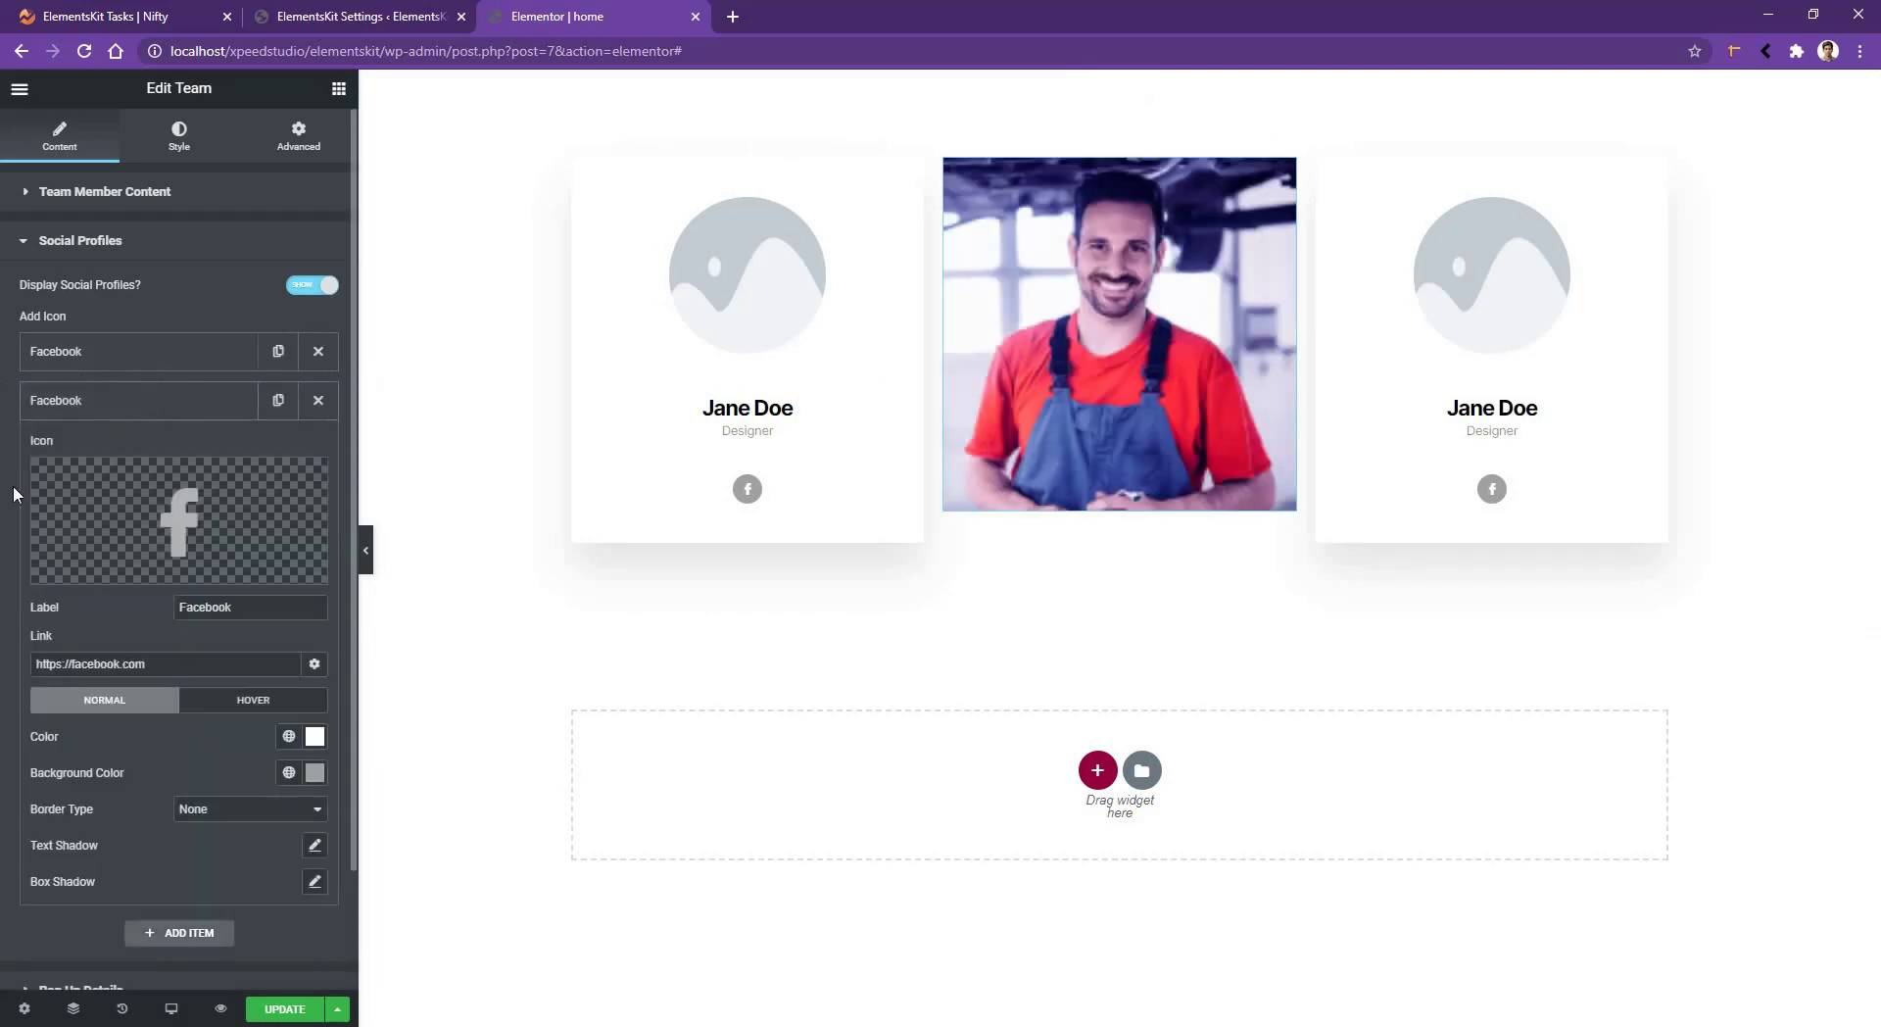
click(121, 509)
click(1095, 253)
text(fwi)
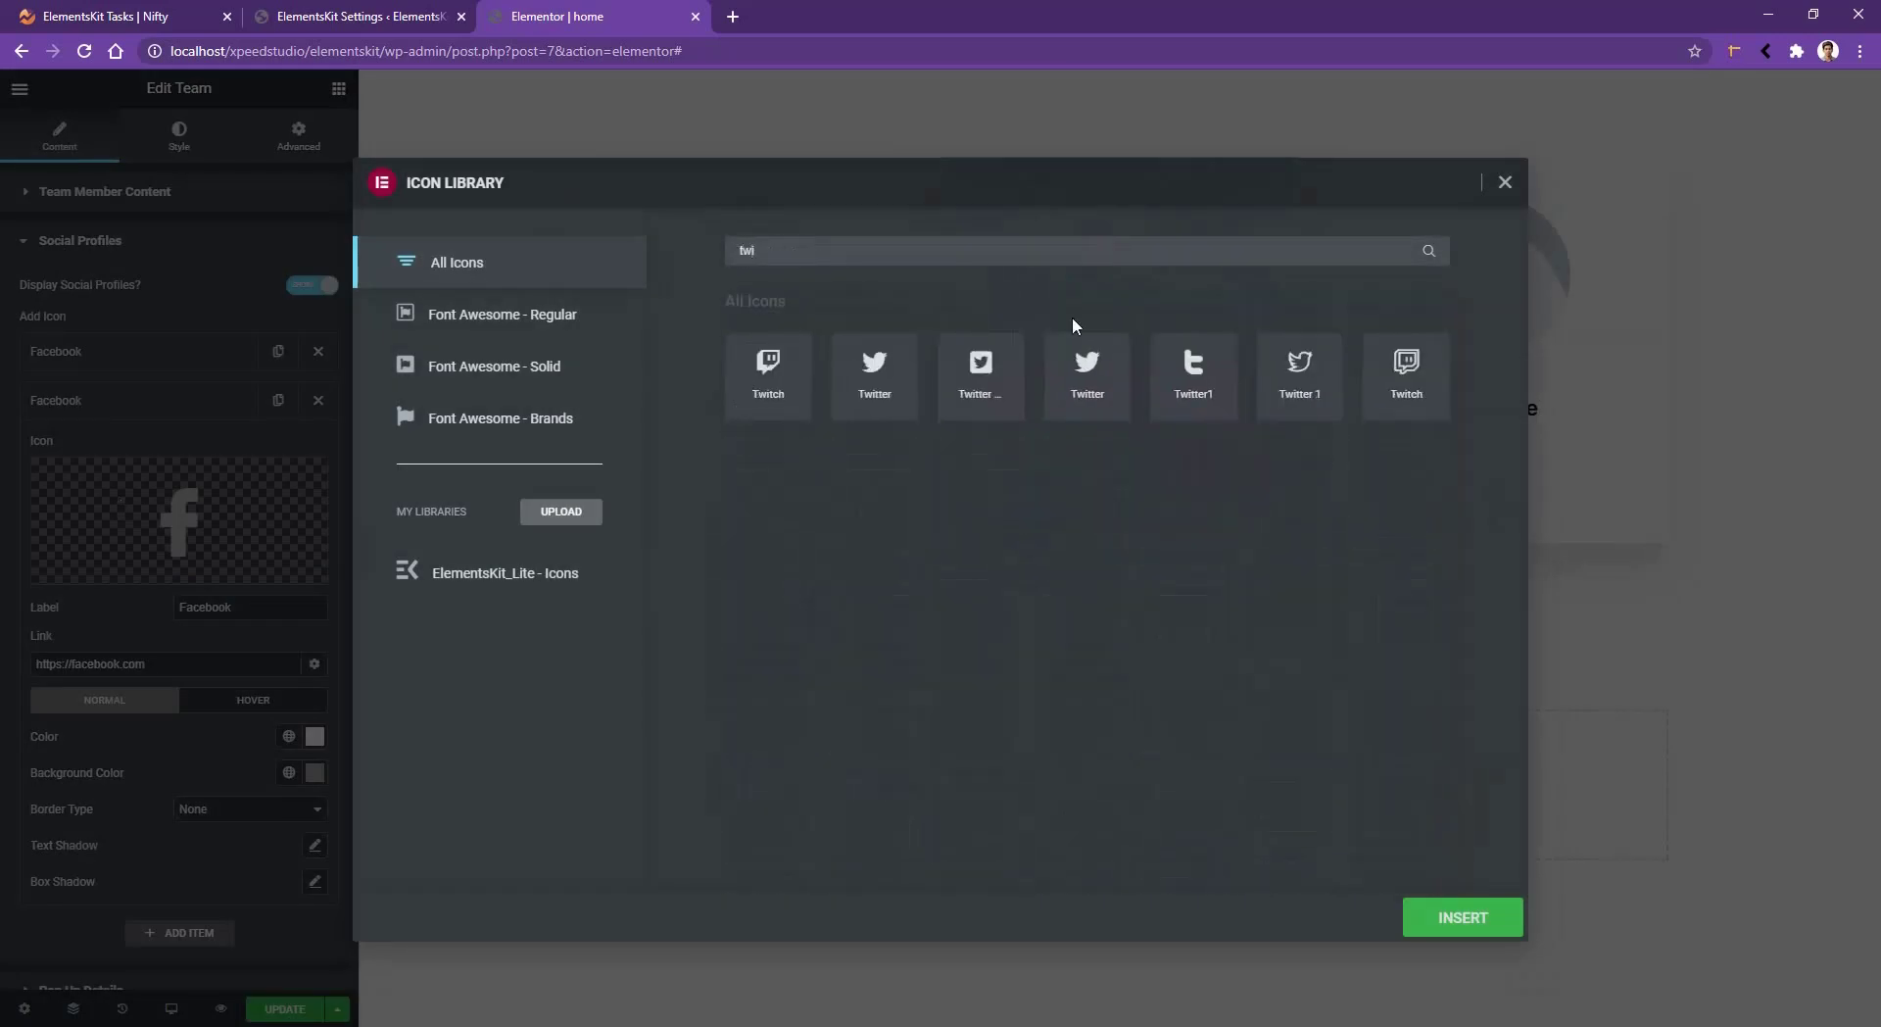
click(879, 375)
click(1460, 921)
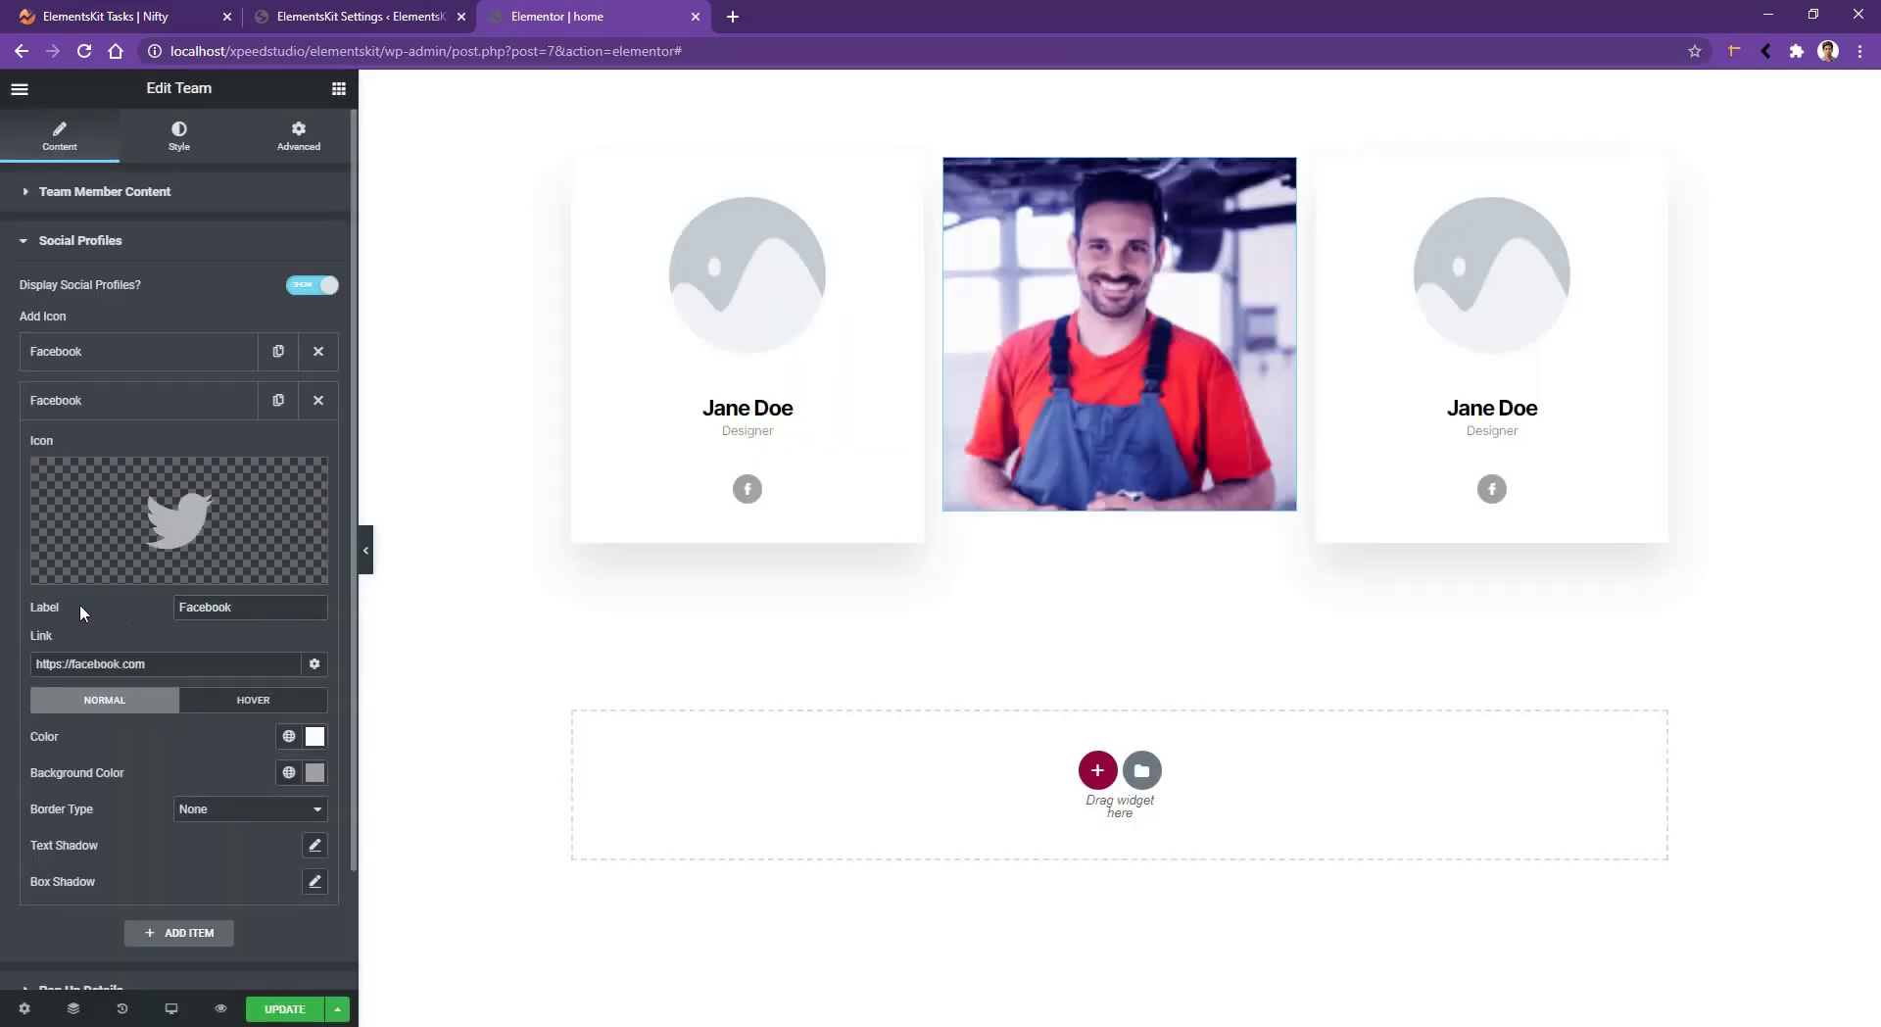
- Rename the profile label to 'Twitter' and set its icon background to red
drag(235, 605, 31, 600)
text(Twitter)
mouse_move(1193, 425)
drag(232, 520, 312, 498)
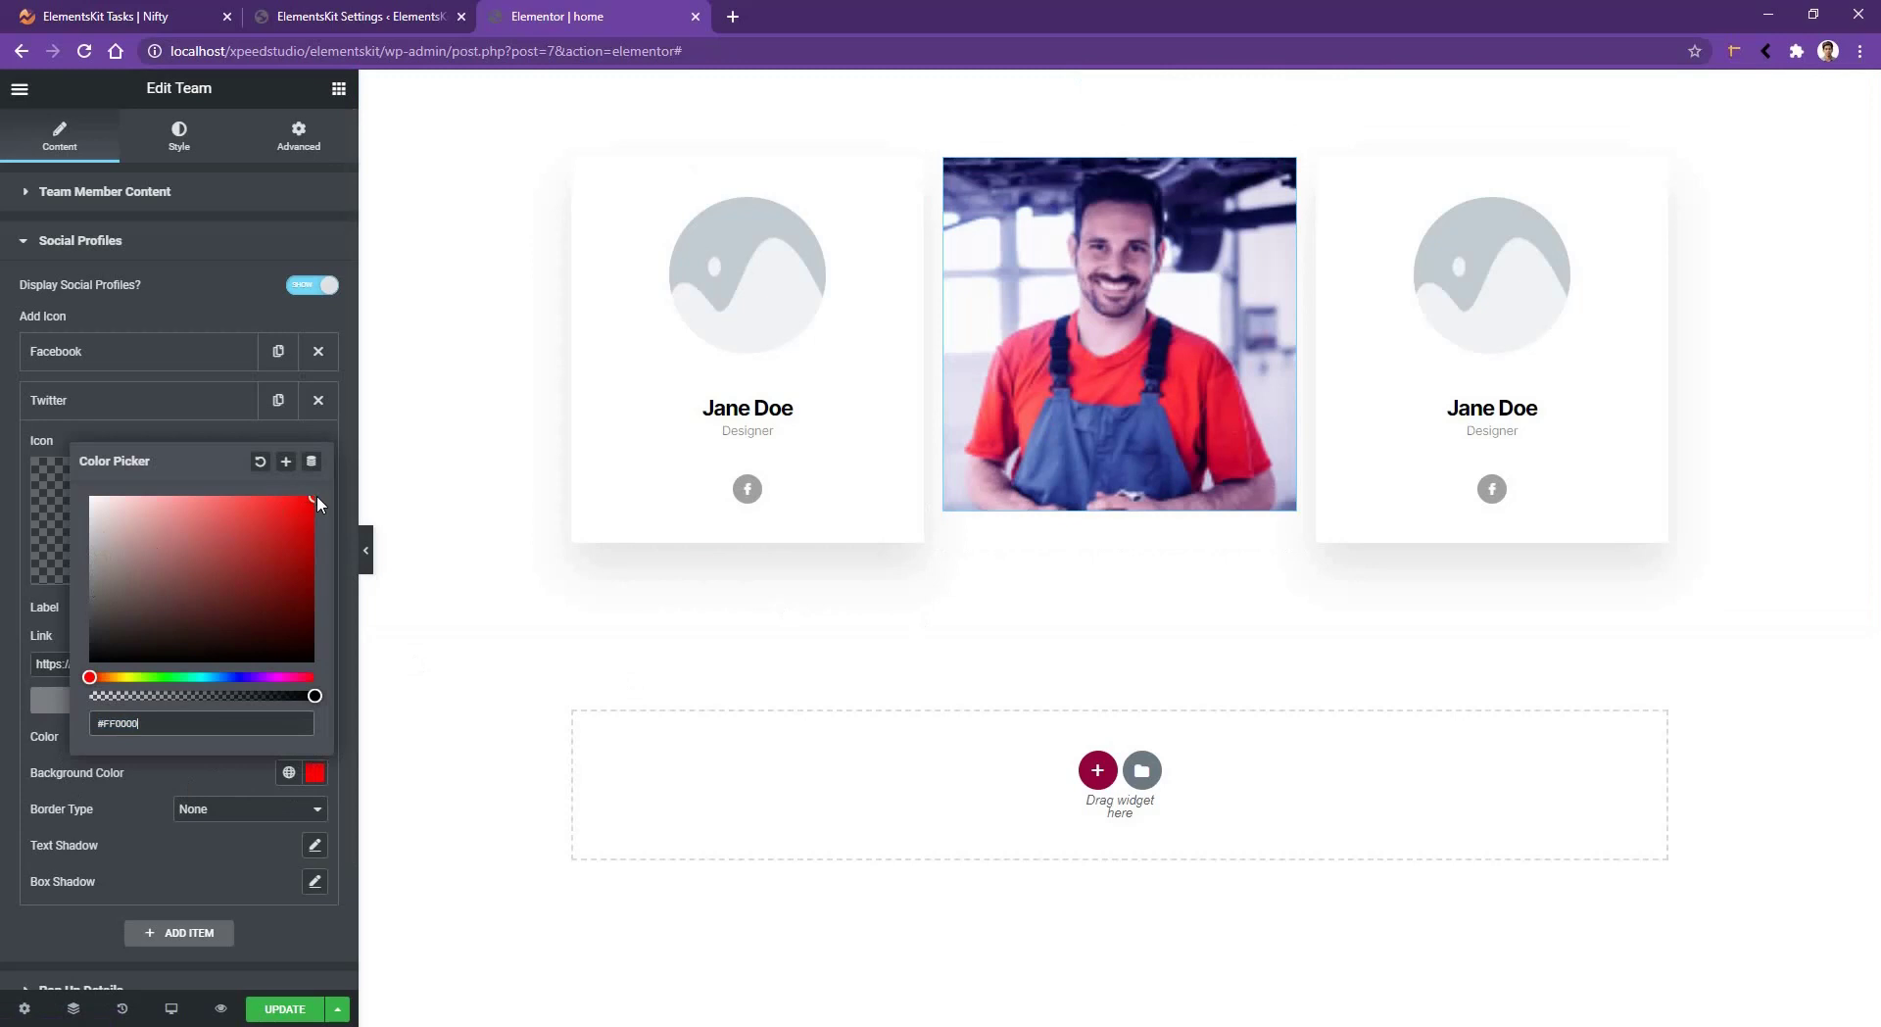
key(Escape)
- Set the icon's hover background colour to near-black #151515
click(264, 702)
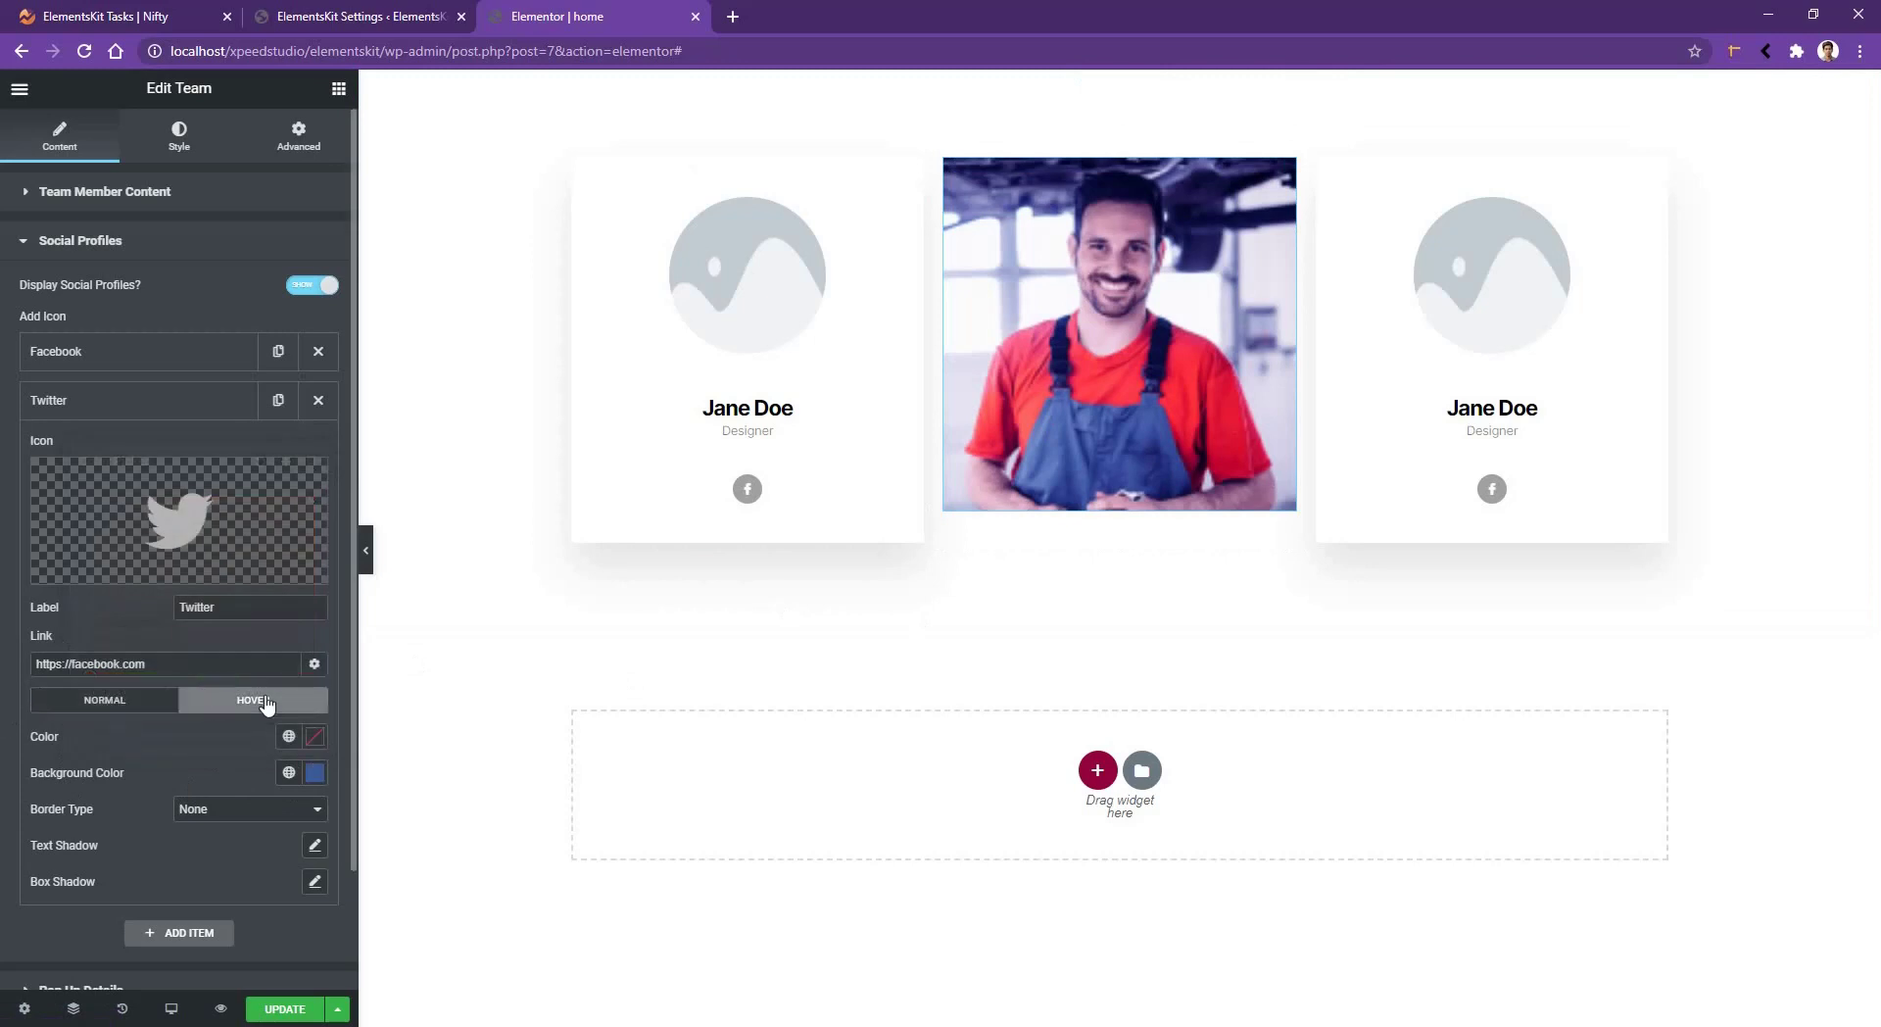
click(315, 772)
drag(153, 632, 78, 662)
key(Escape)
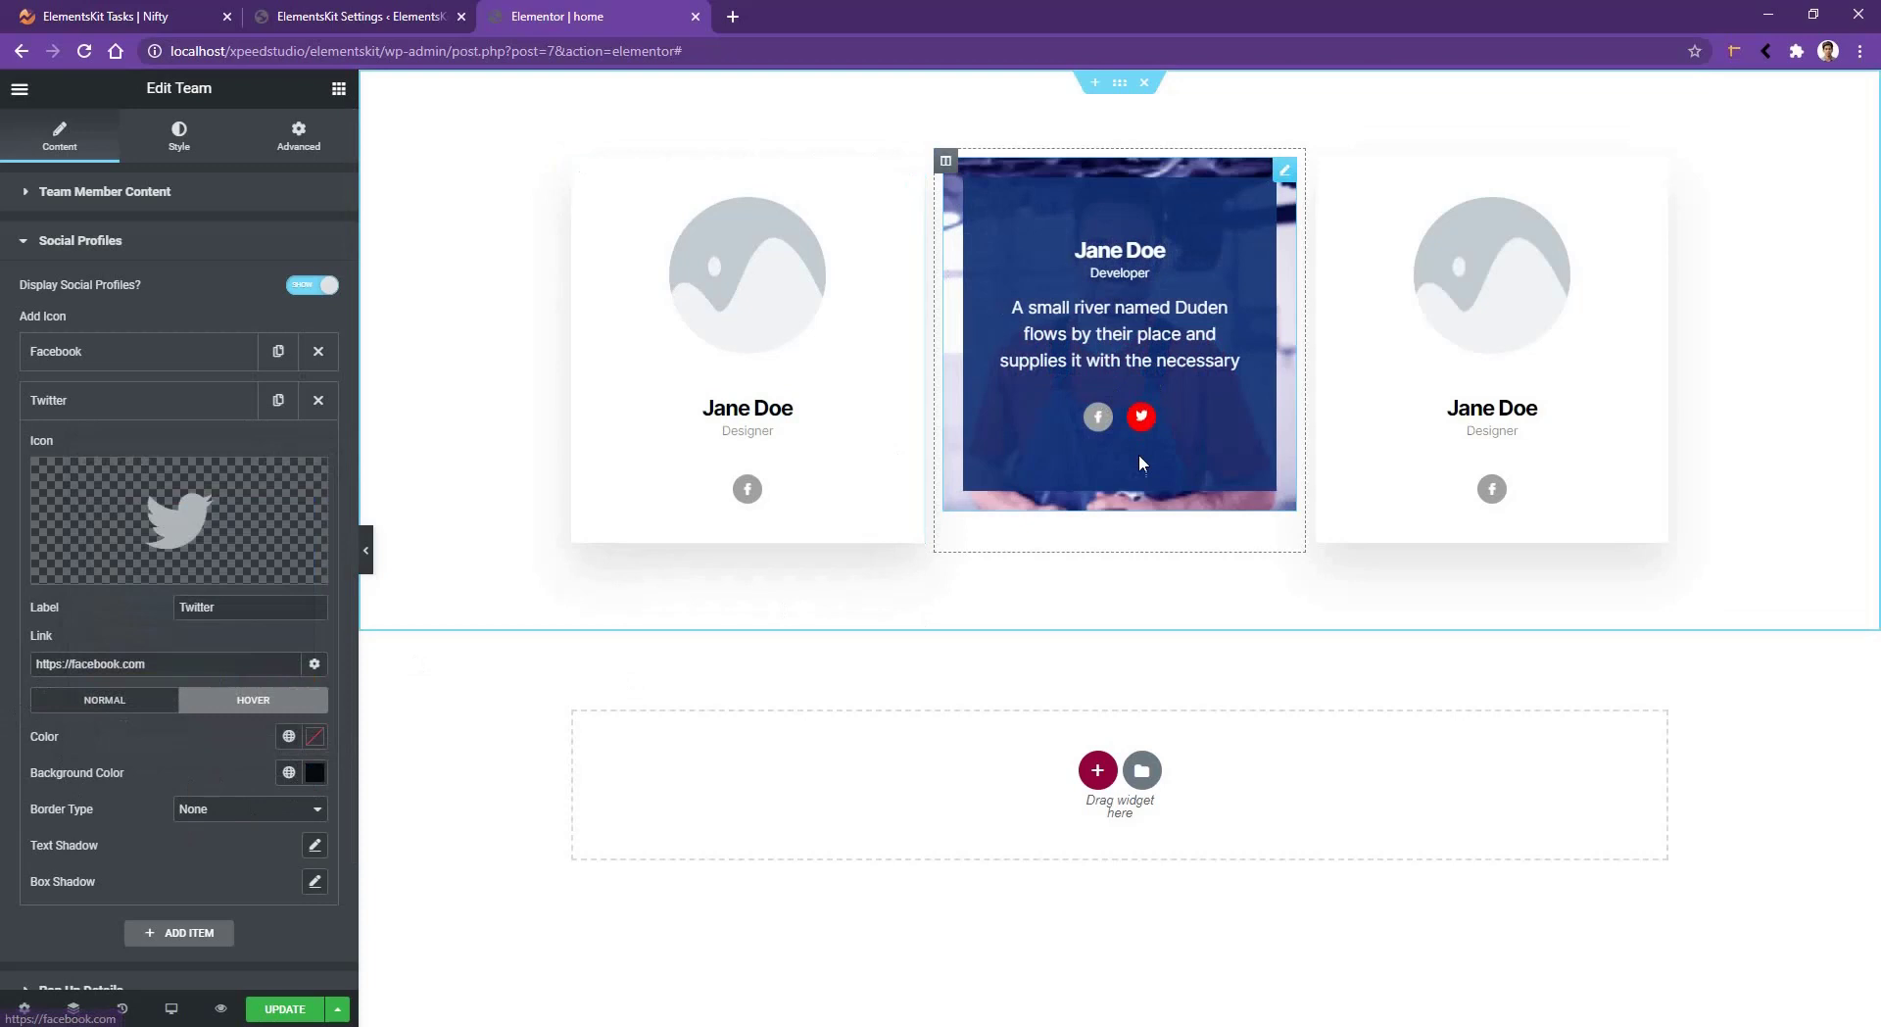
click(105, 700)
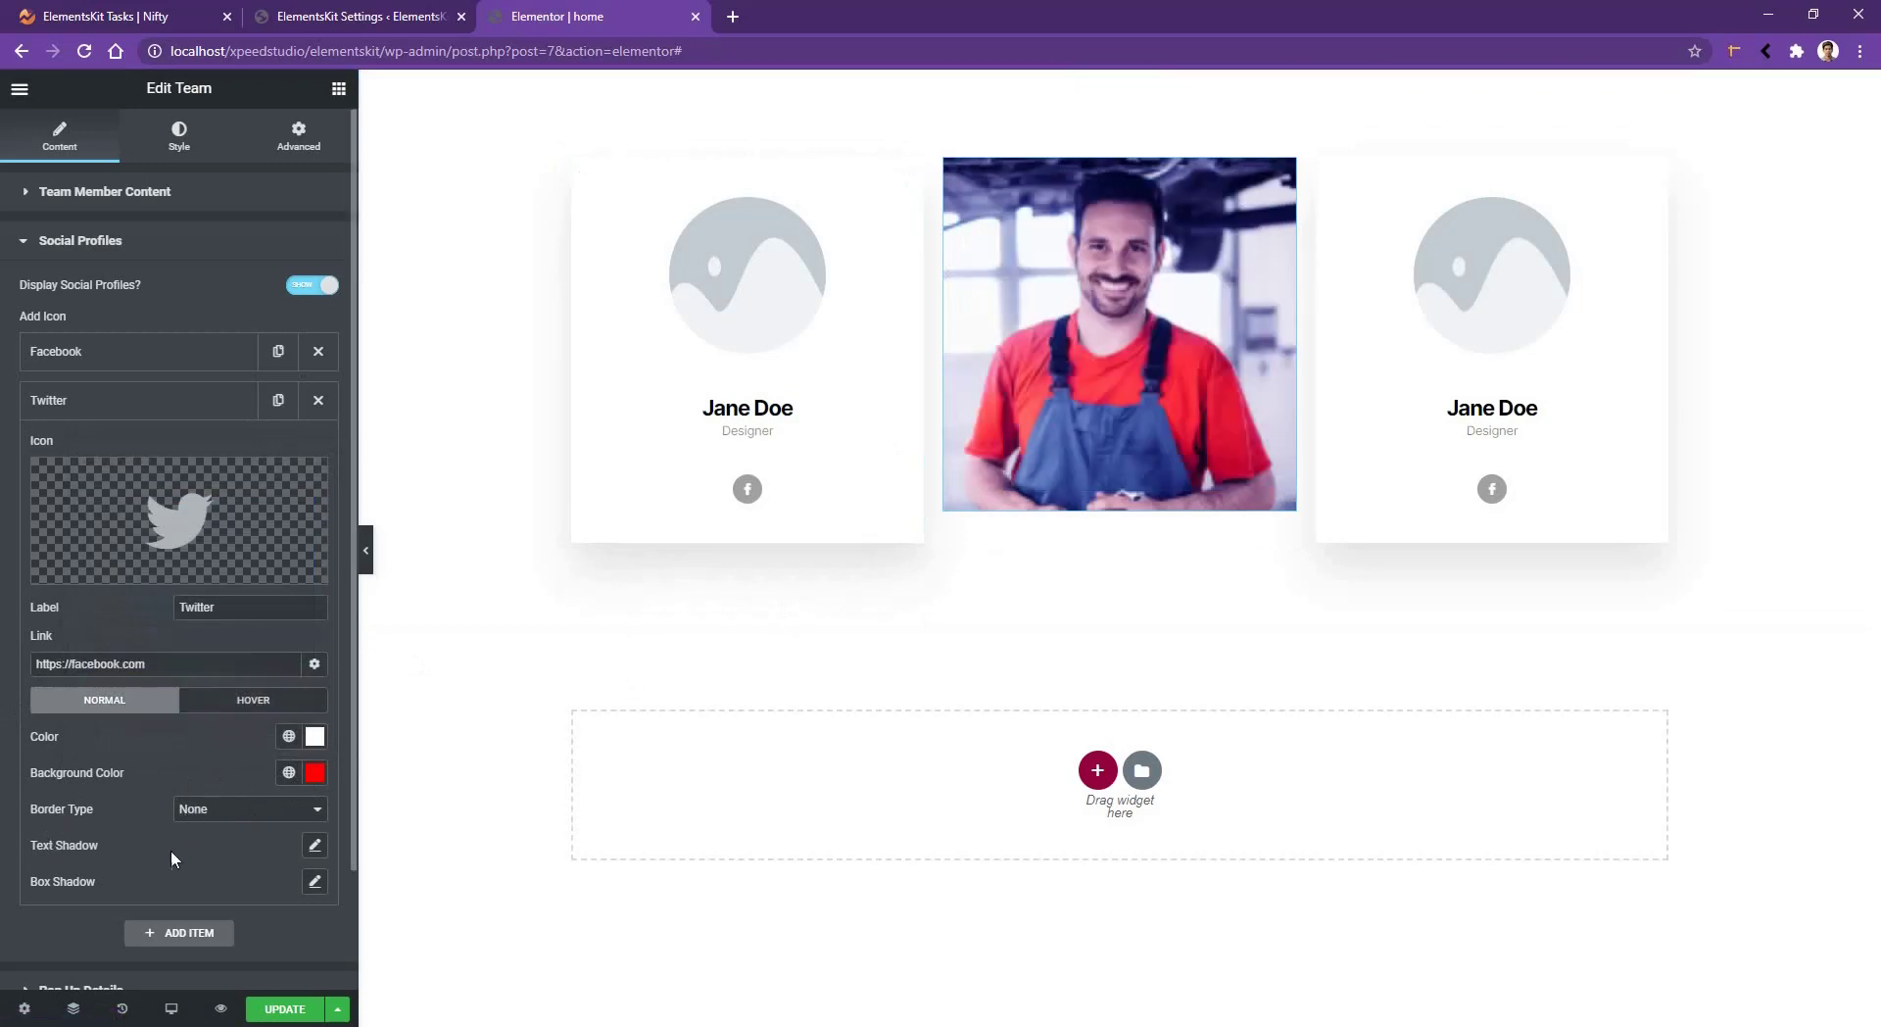
- Give the social icon a solid border with width 1
click(216, 810)
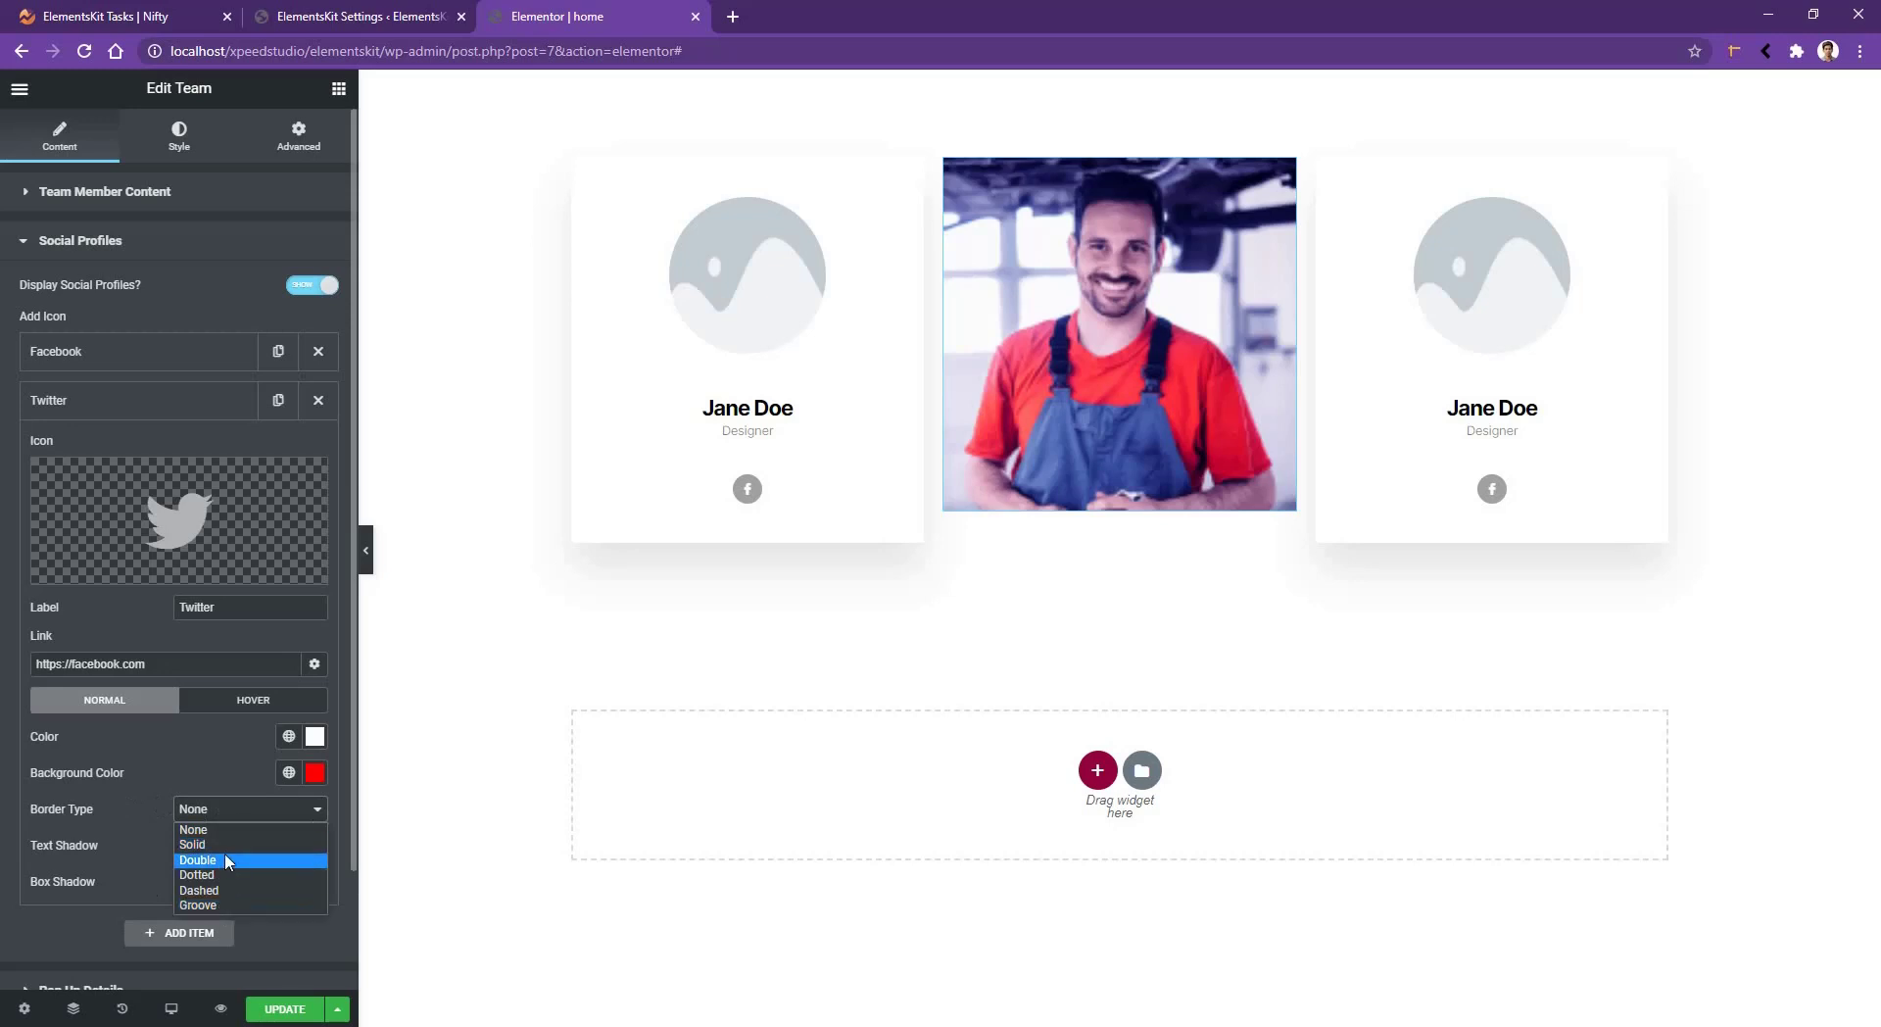
click(211, 845)
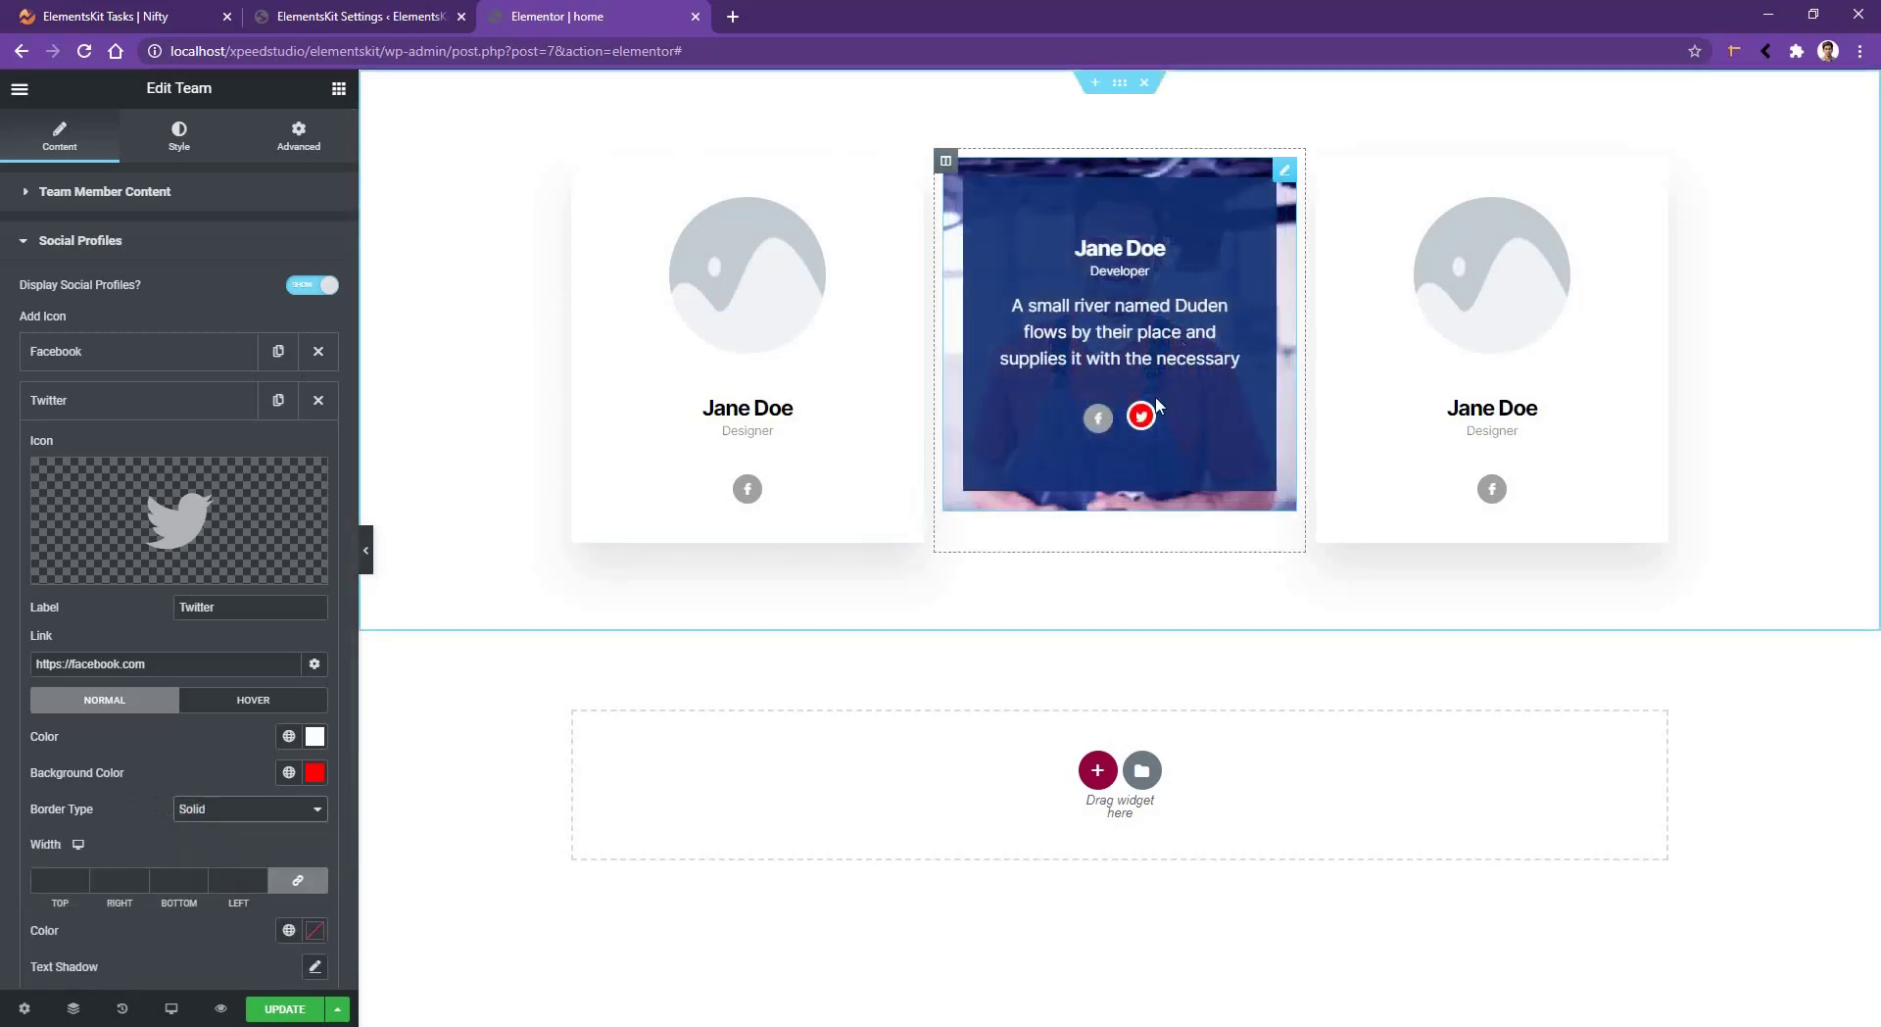
click(60, 880)
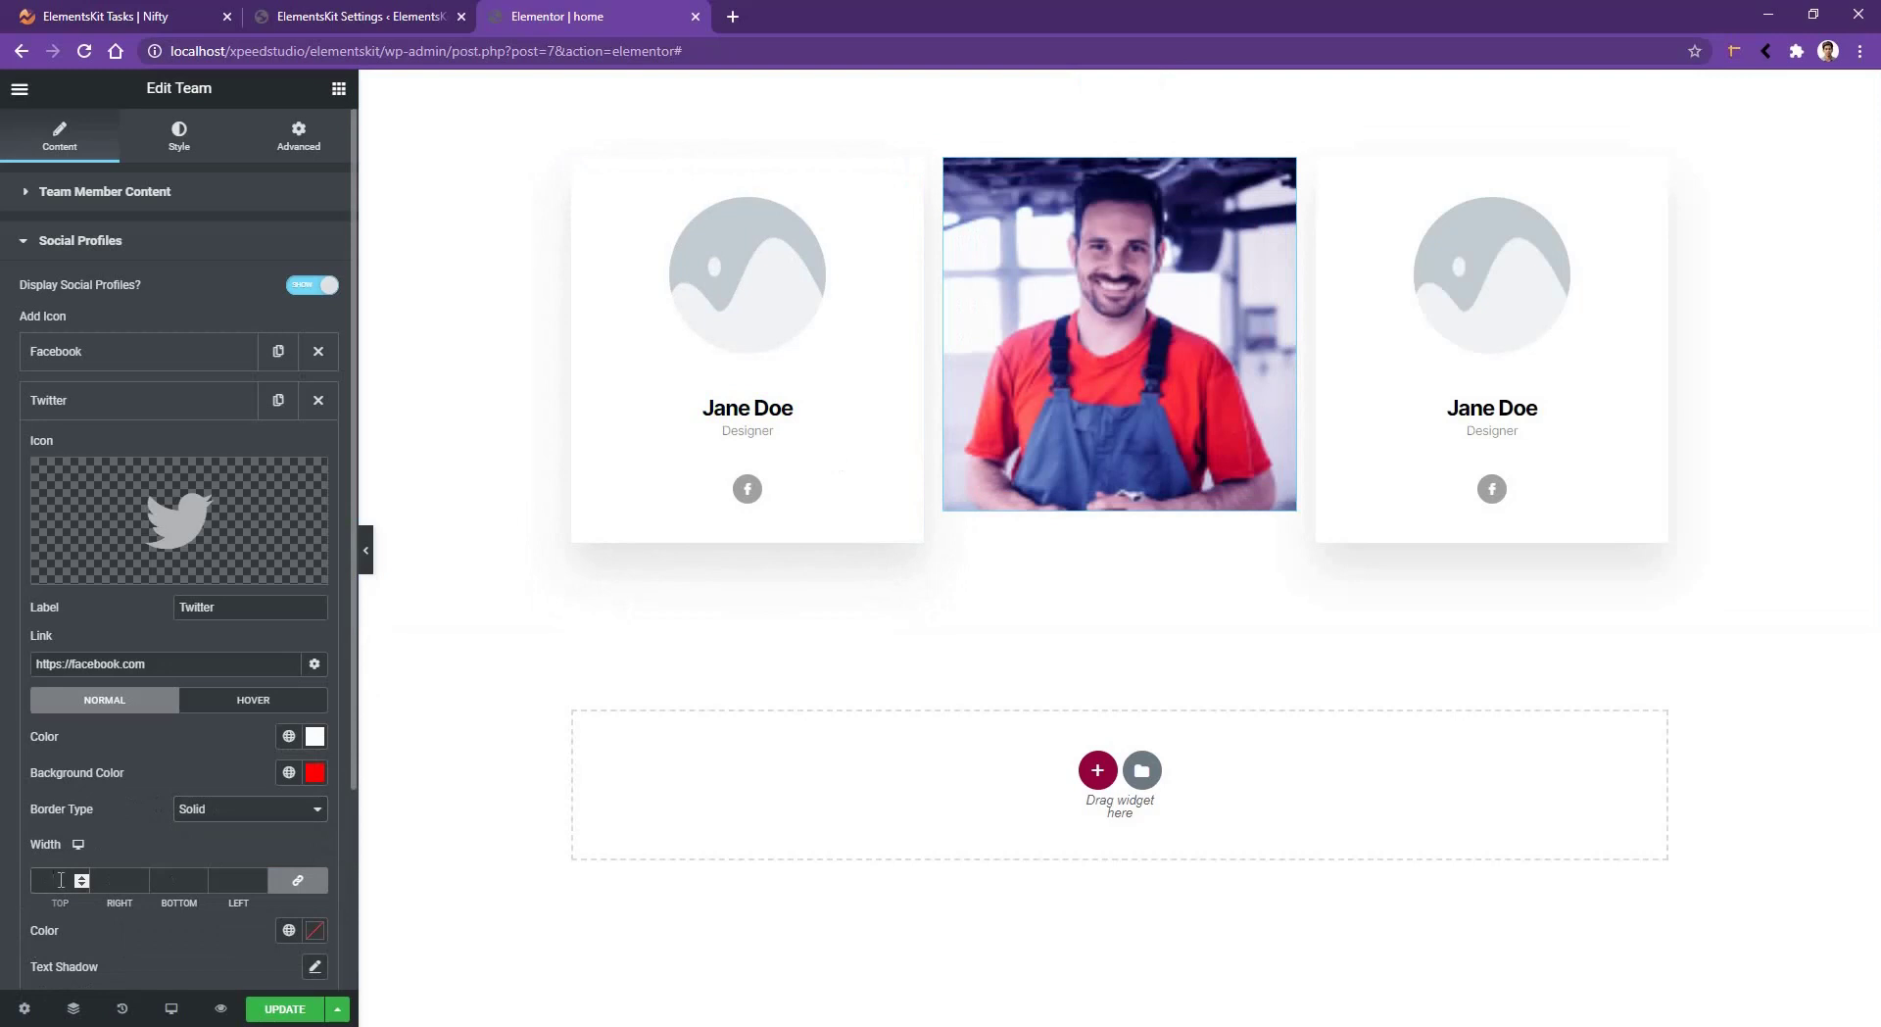
scroll(179, 757, down, 2)
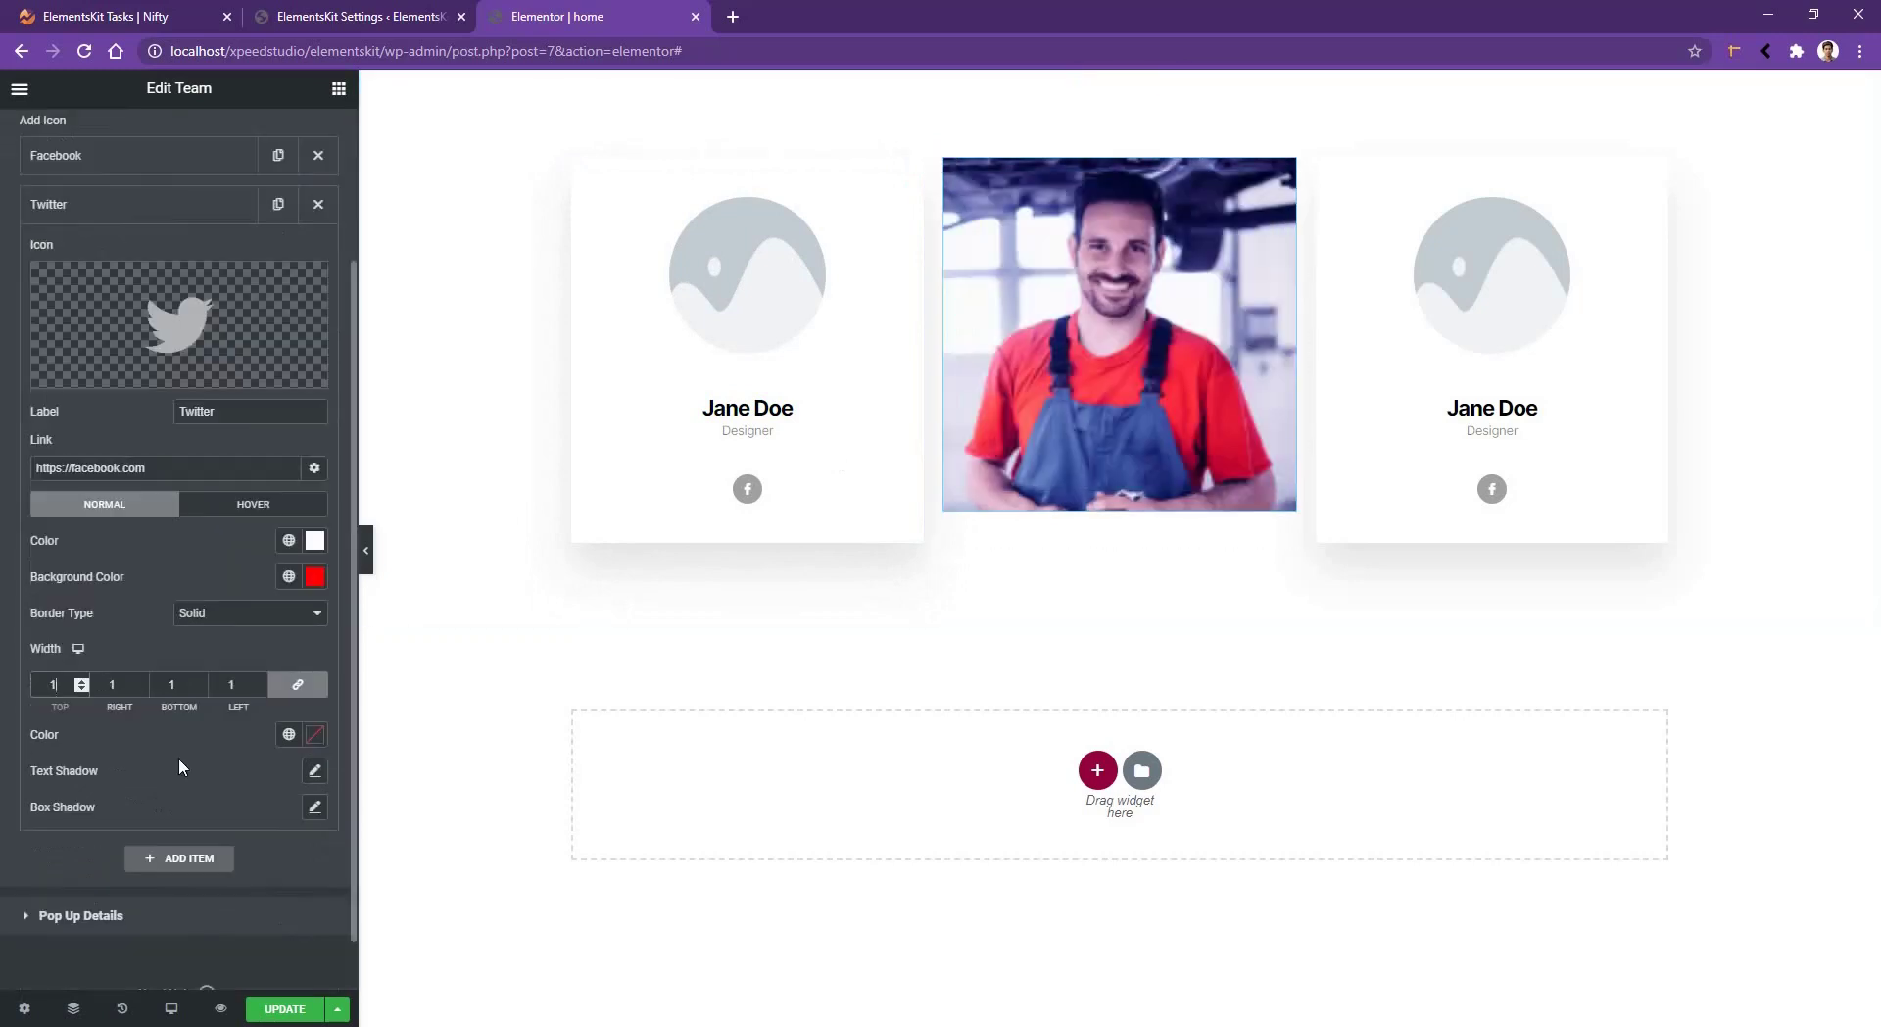
click(86, 913)
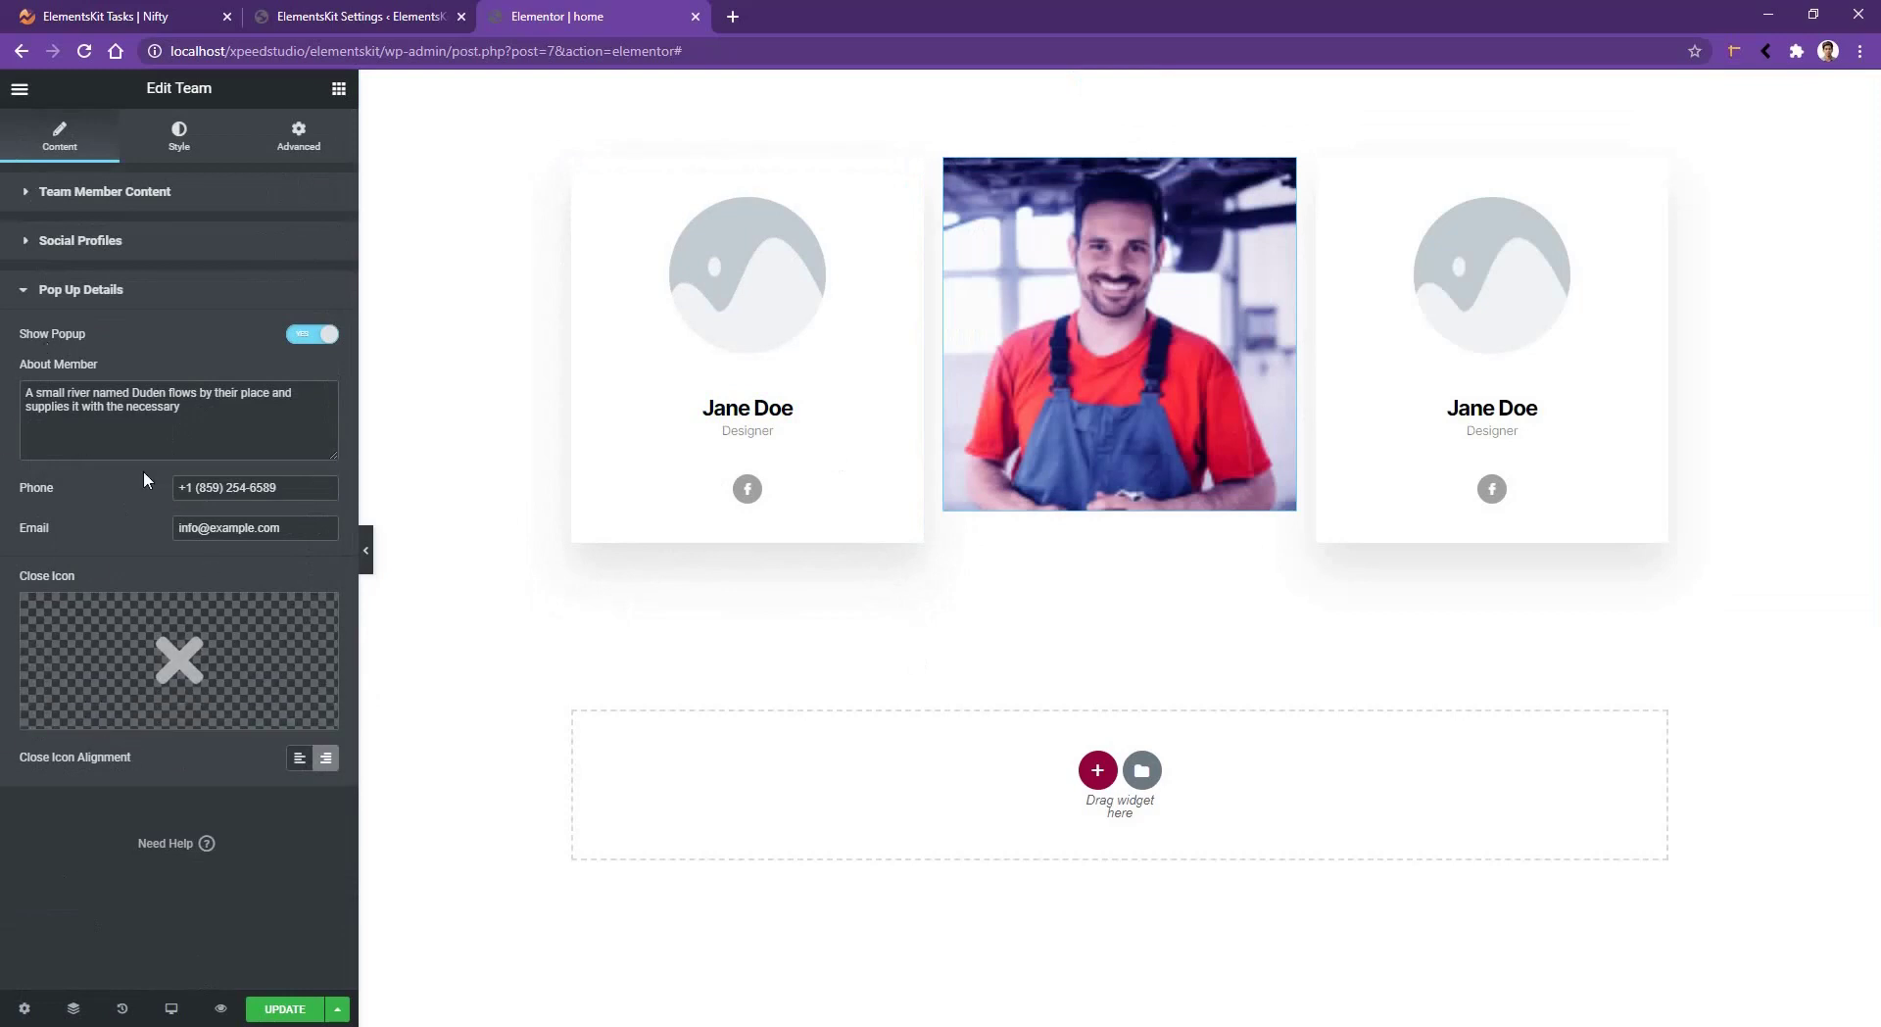
- Preview the middle card's member popup with the editor panel hidden, then close it
click(360, 549)
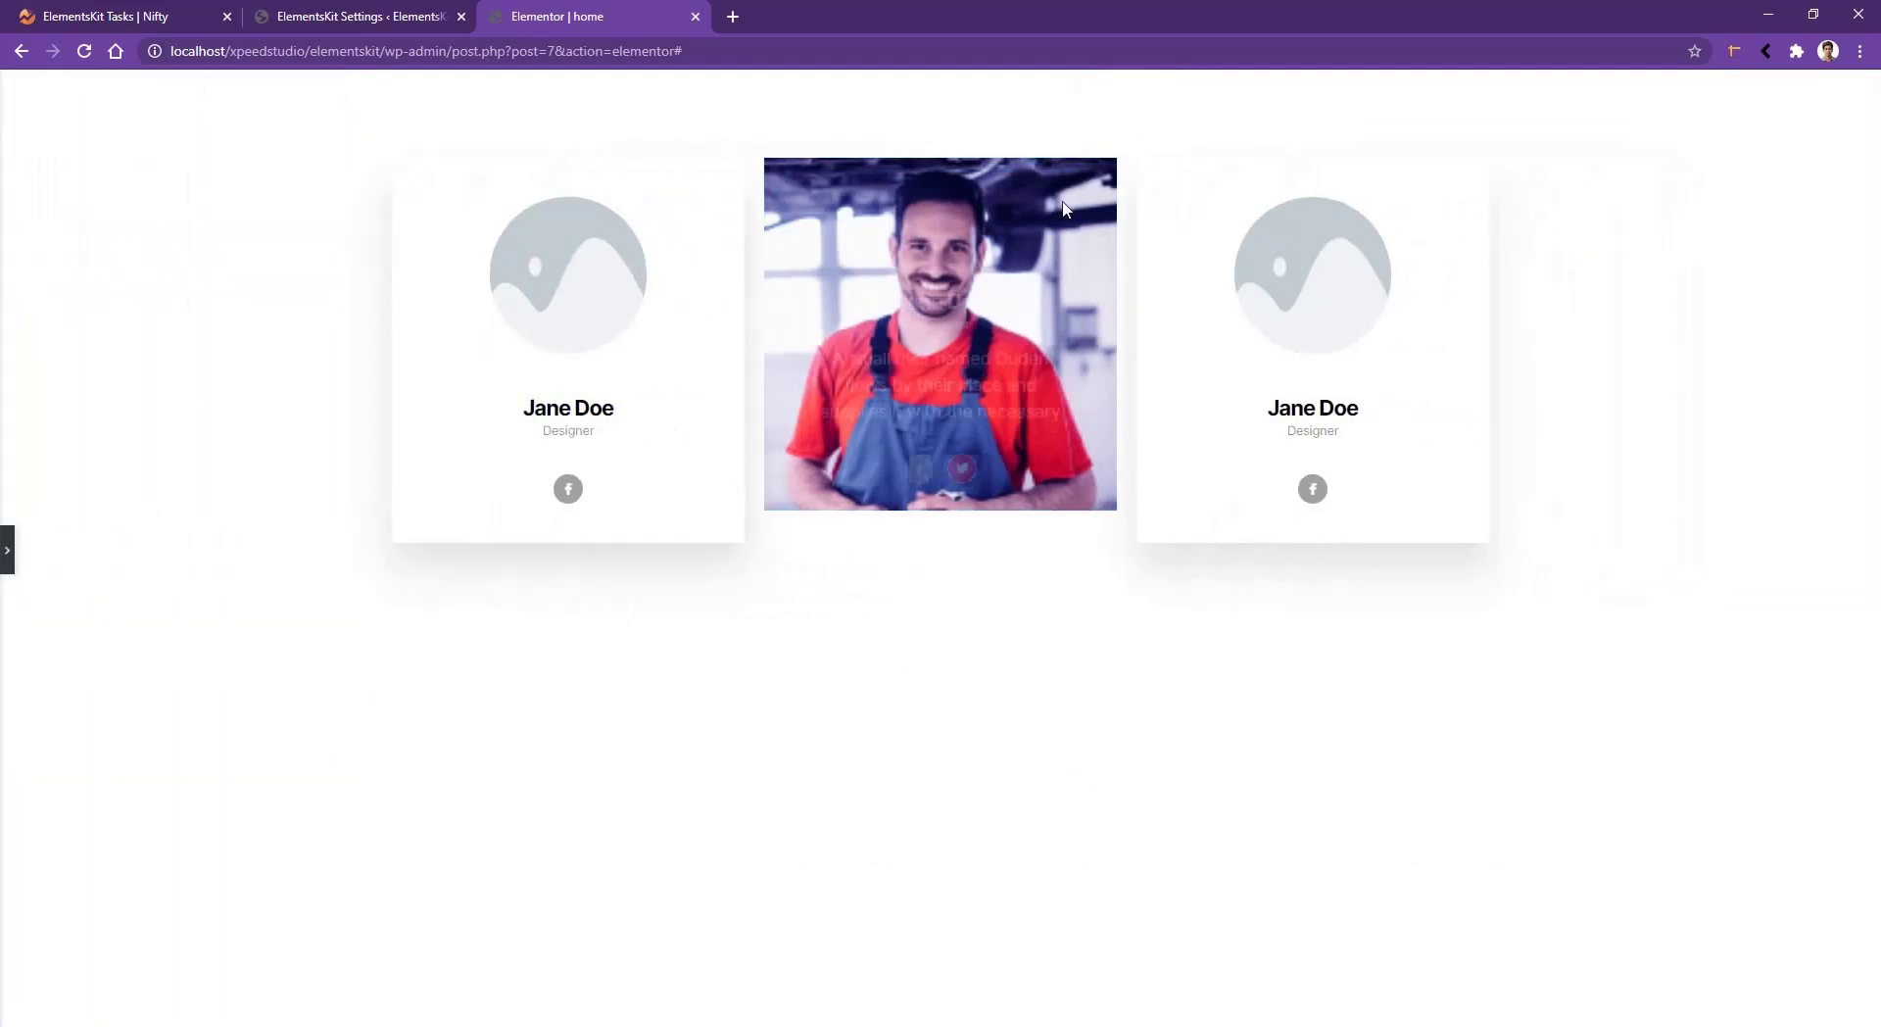
click(961, 260)
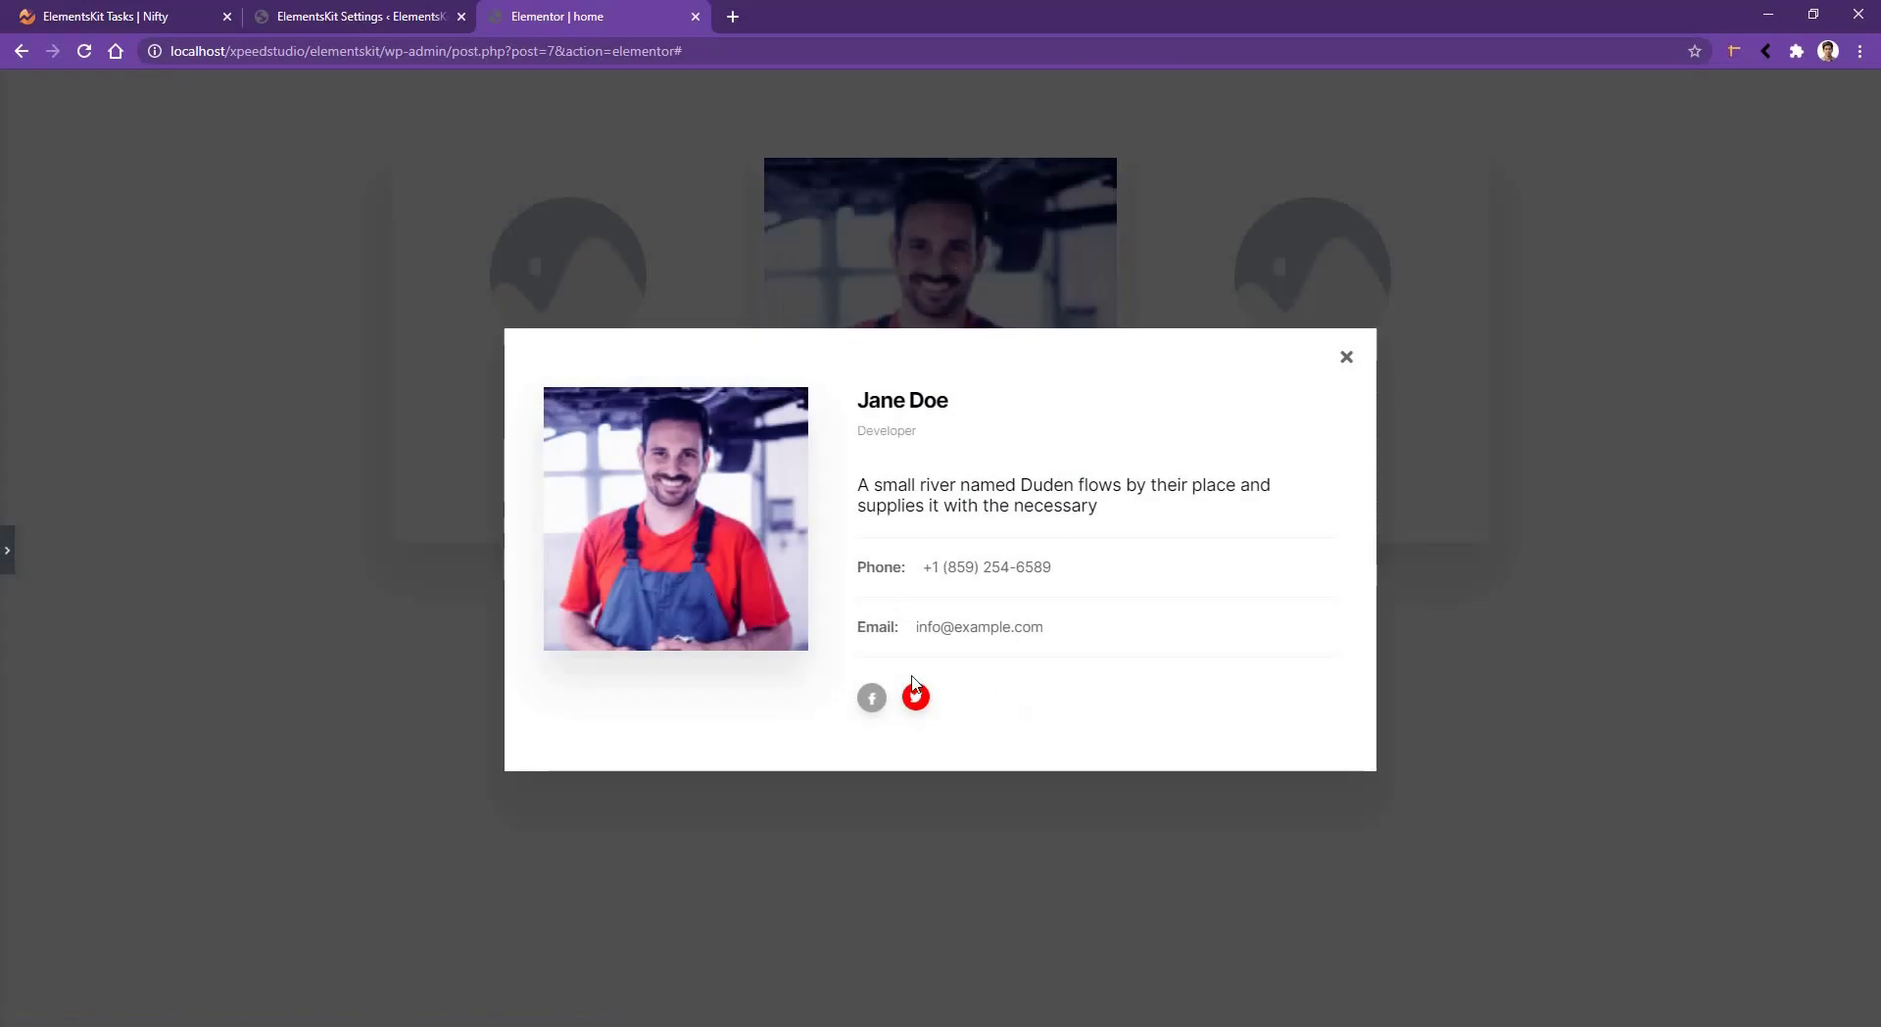
click(1345, 358)
click(7, 550)
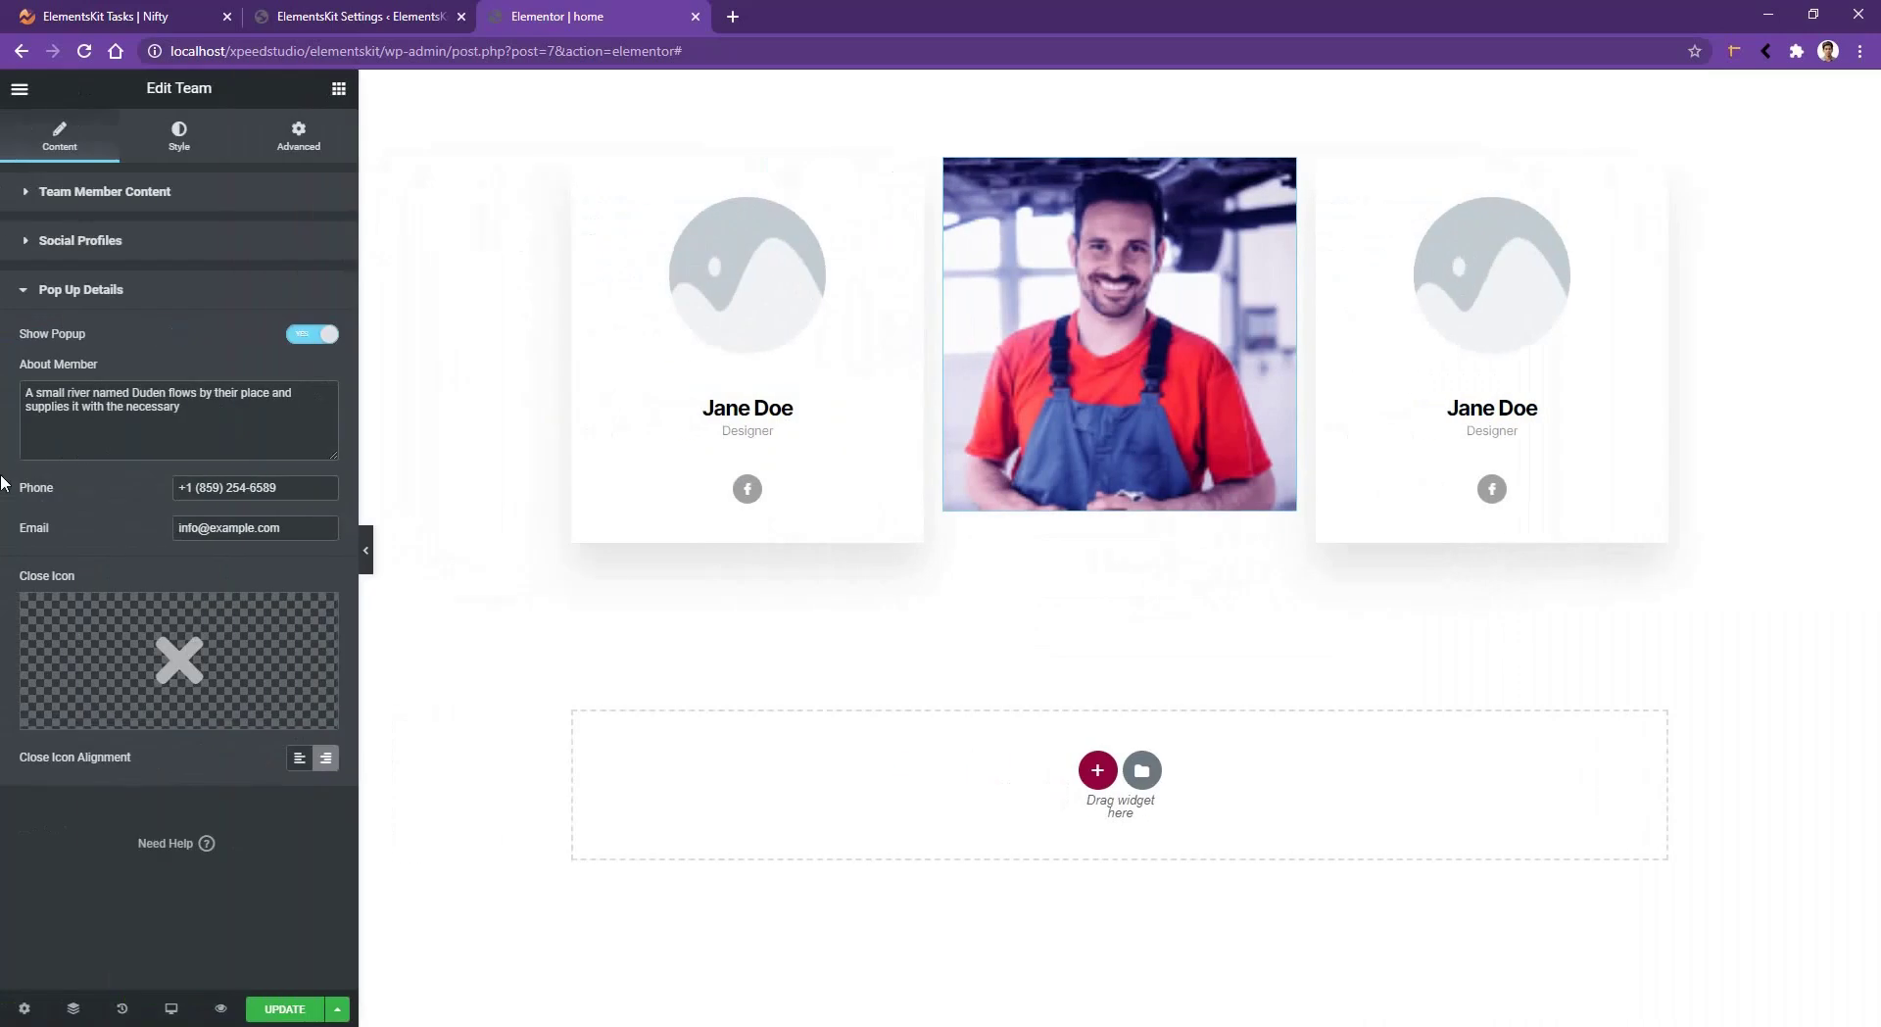
- Paste a second copy of the About Member bio on a new line and align the close icon left
drag(182, 406, 3, 373)
key(ctrl+c)
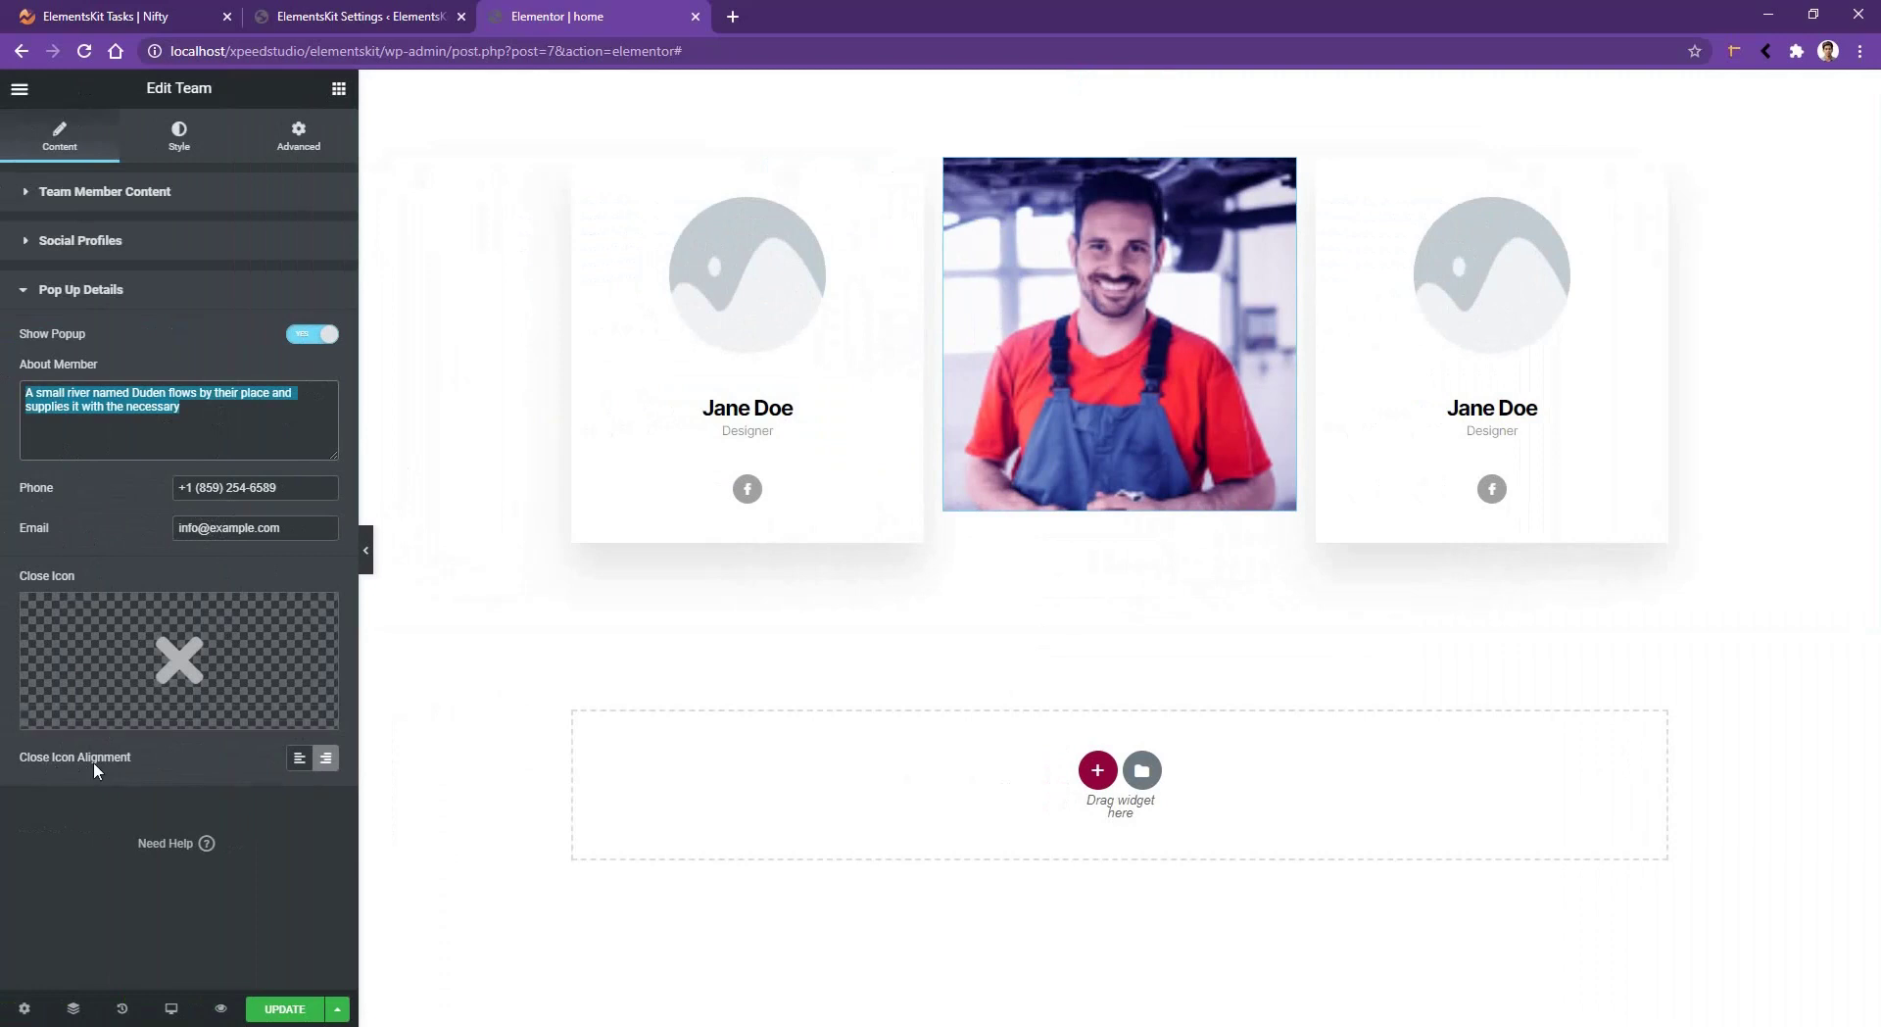
click(300, 760)
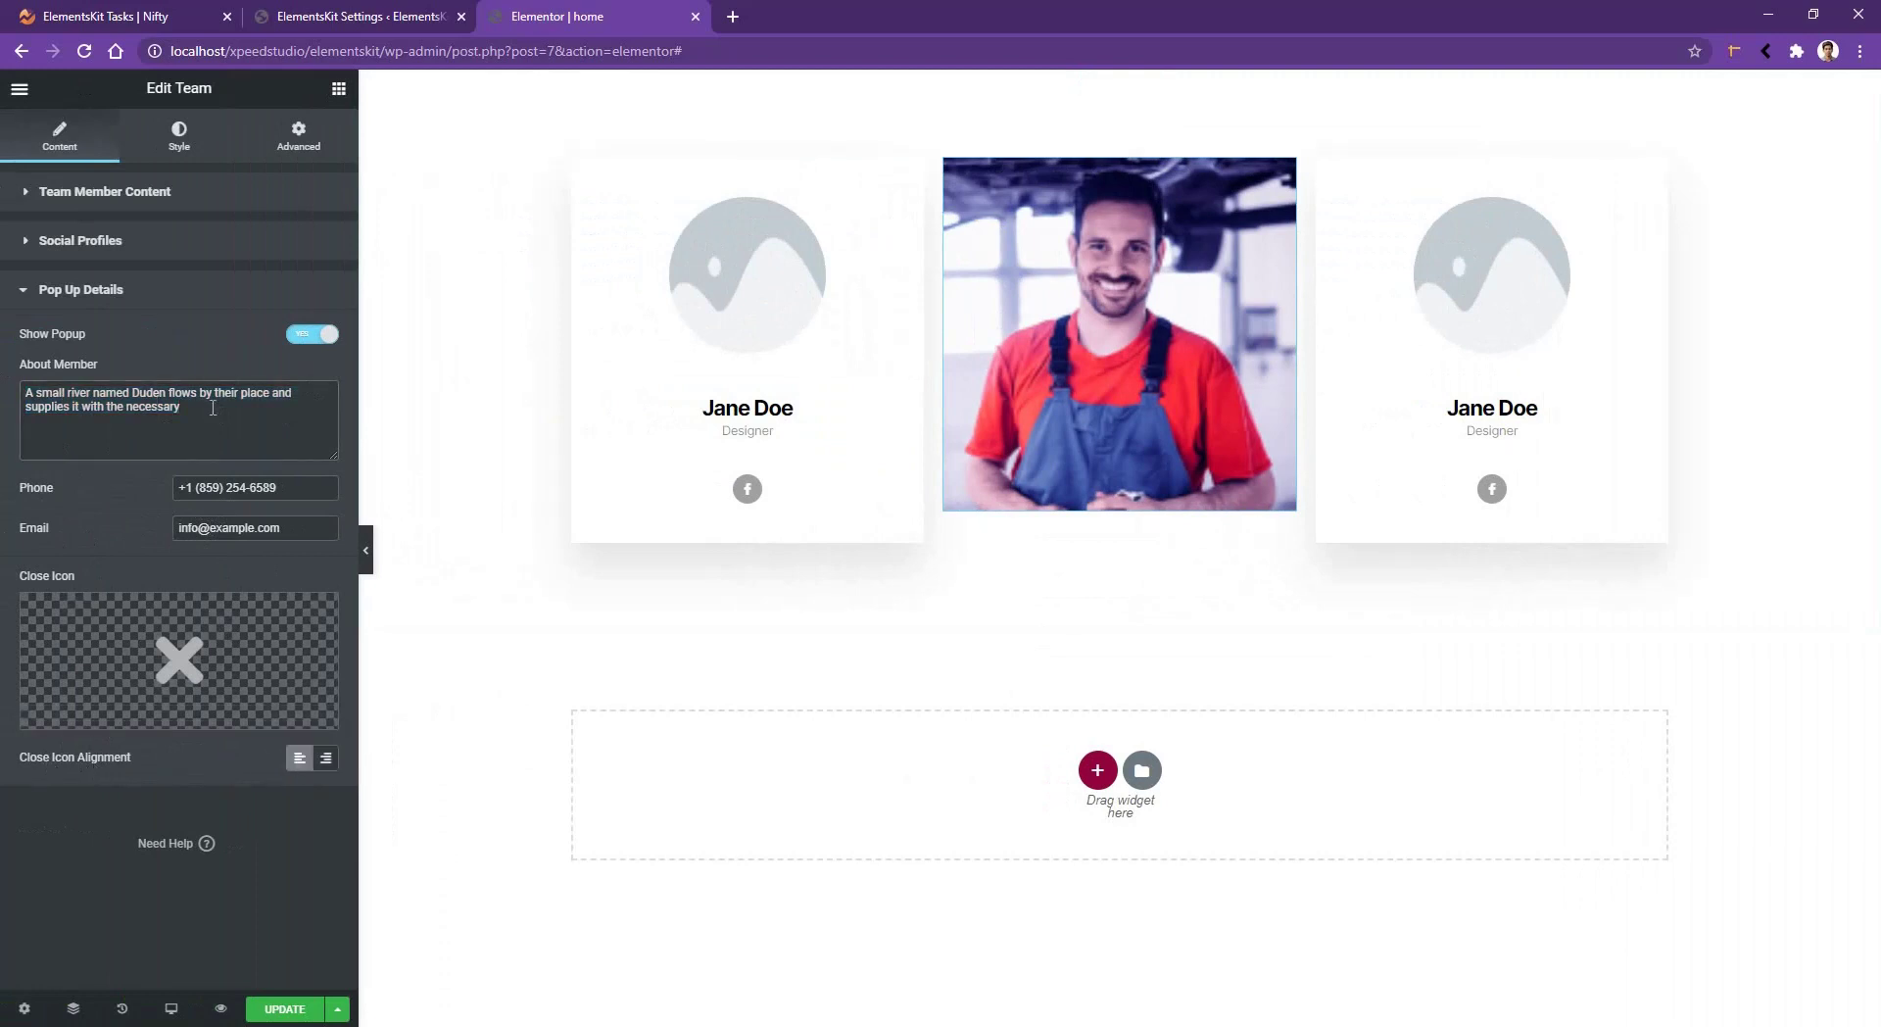
click(182, 403)
key(Return)
key(ctrl+v)
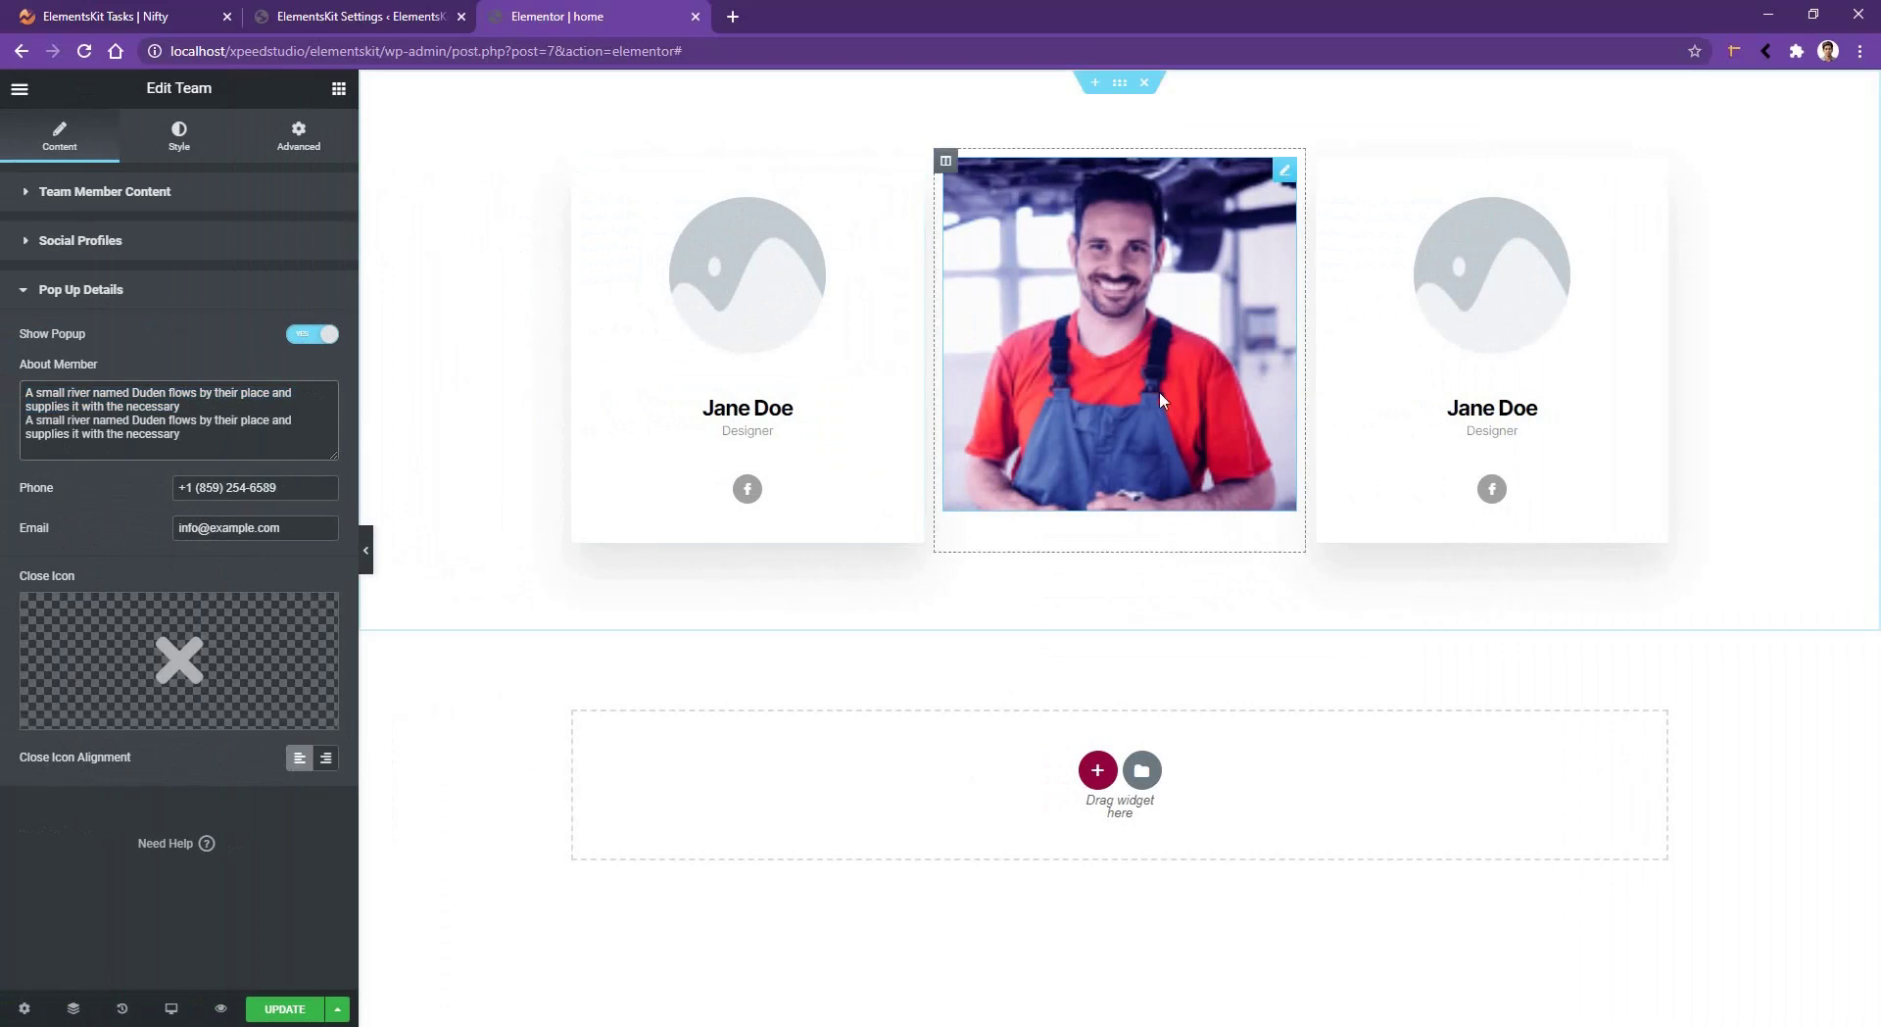
- Open the middle card's popup to check the doubled bio, then close it
mouse_move(1140, 252)
click(1140, 251)
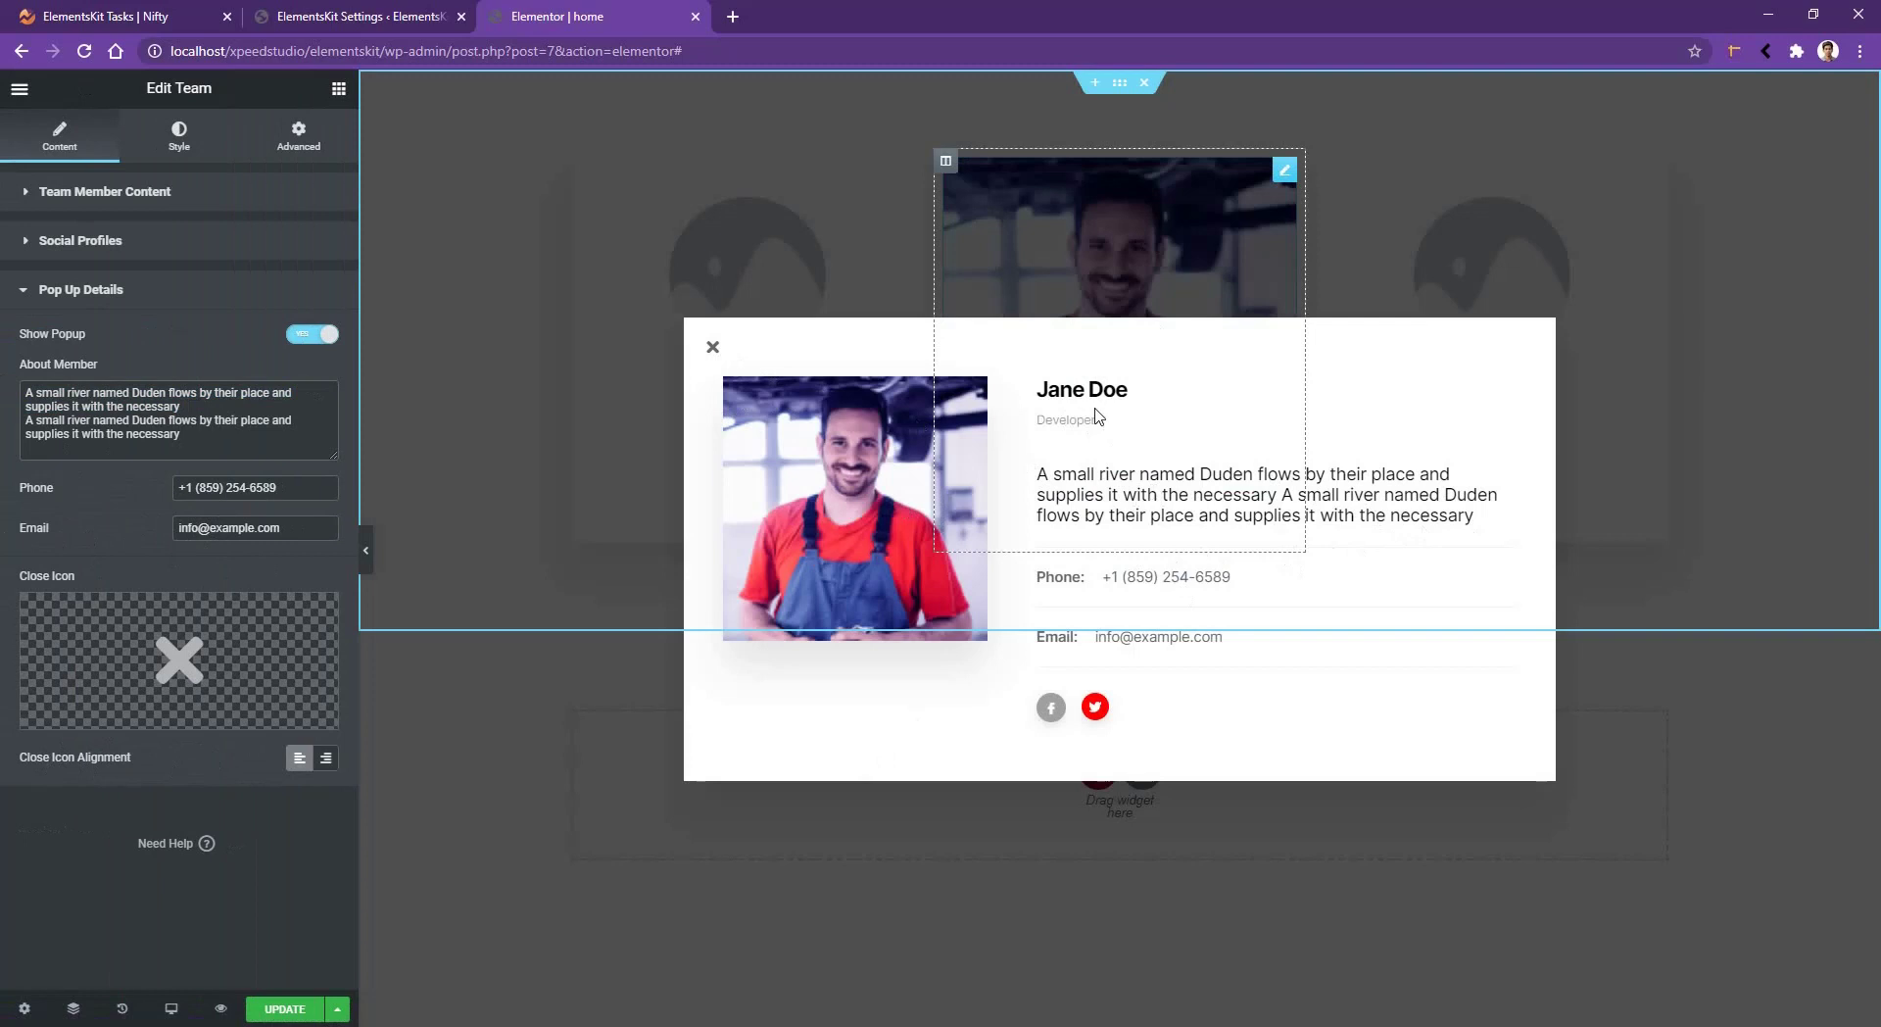
click(714, 348)
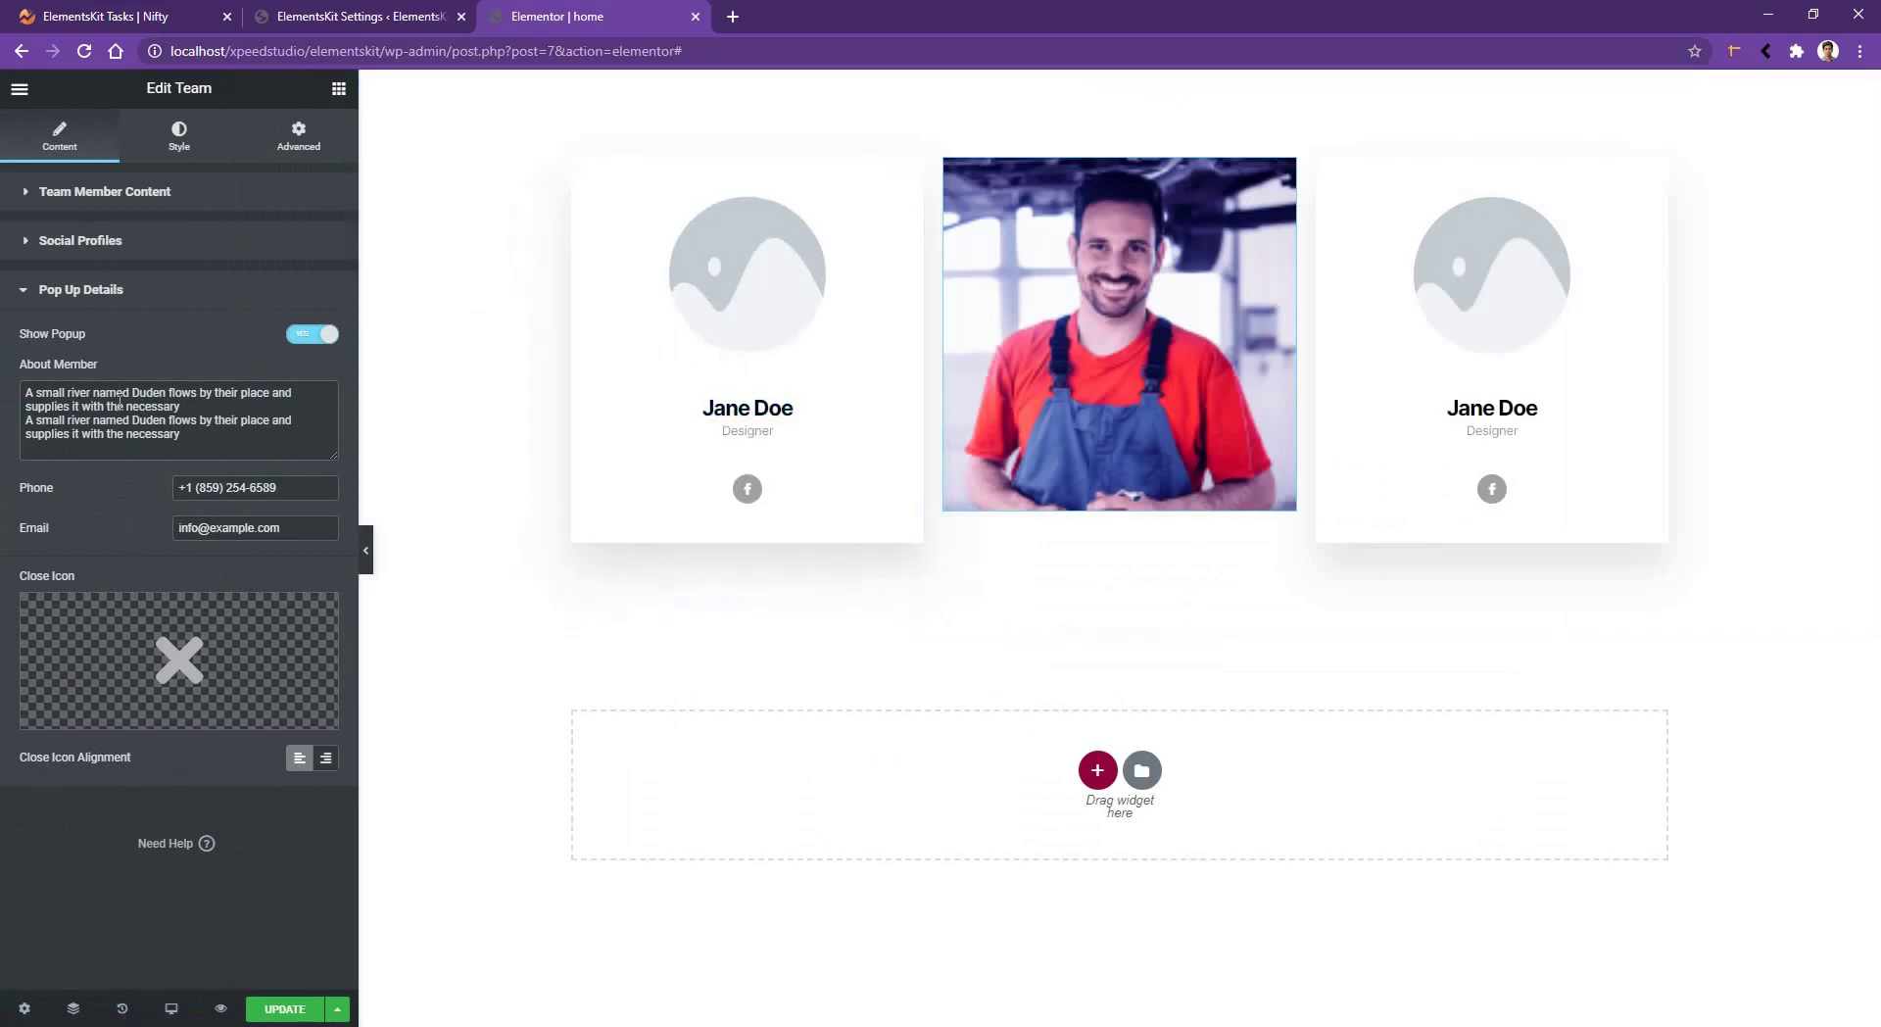
- Give the middle card's content a classic green background on the Style tab
click(179, 135)
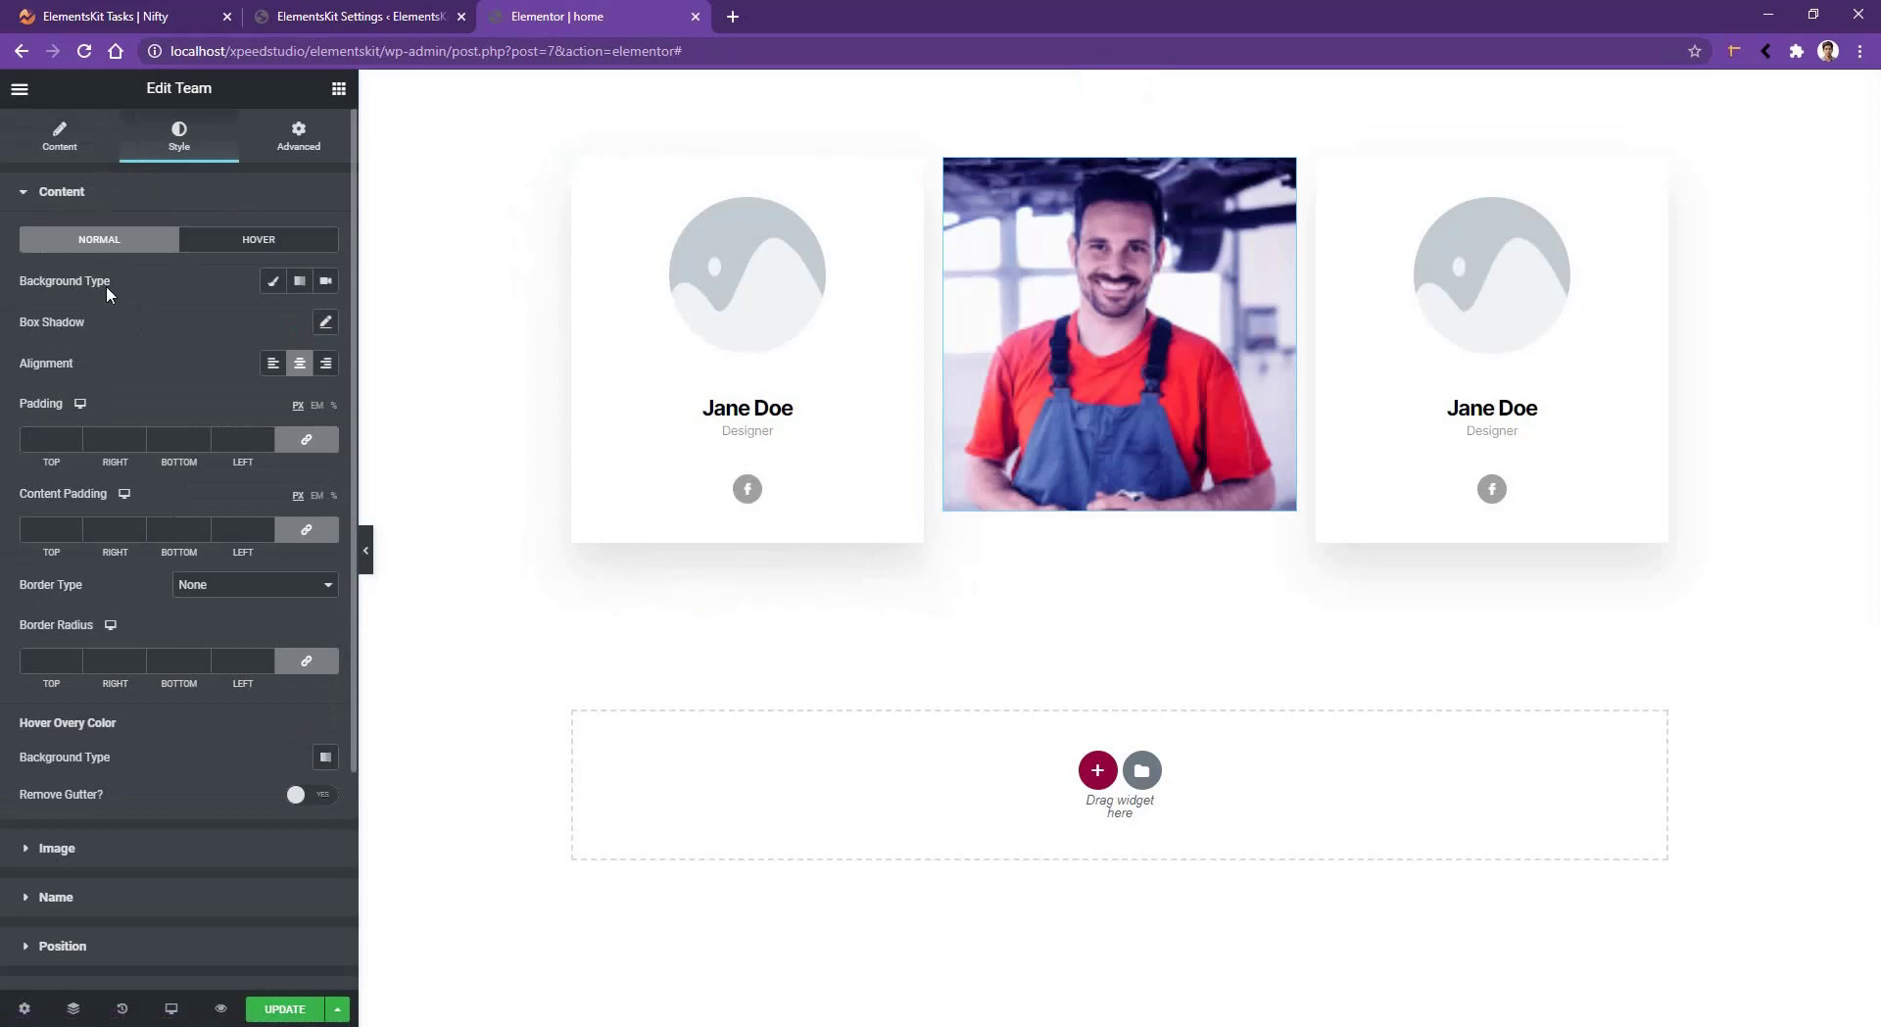
click(324, 324)
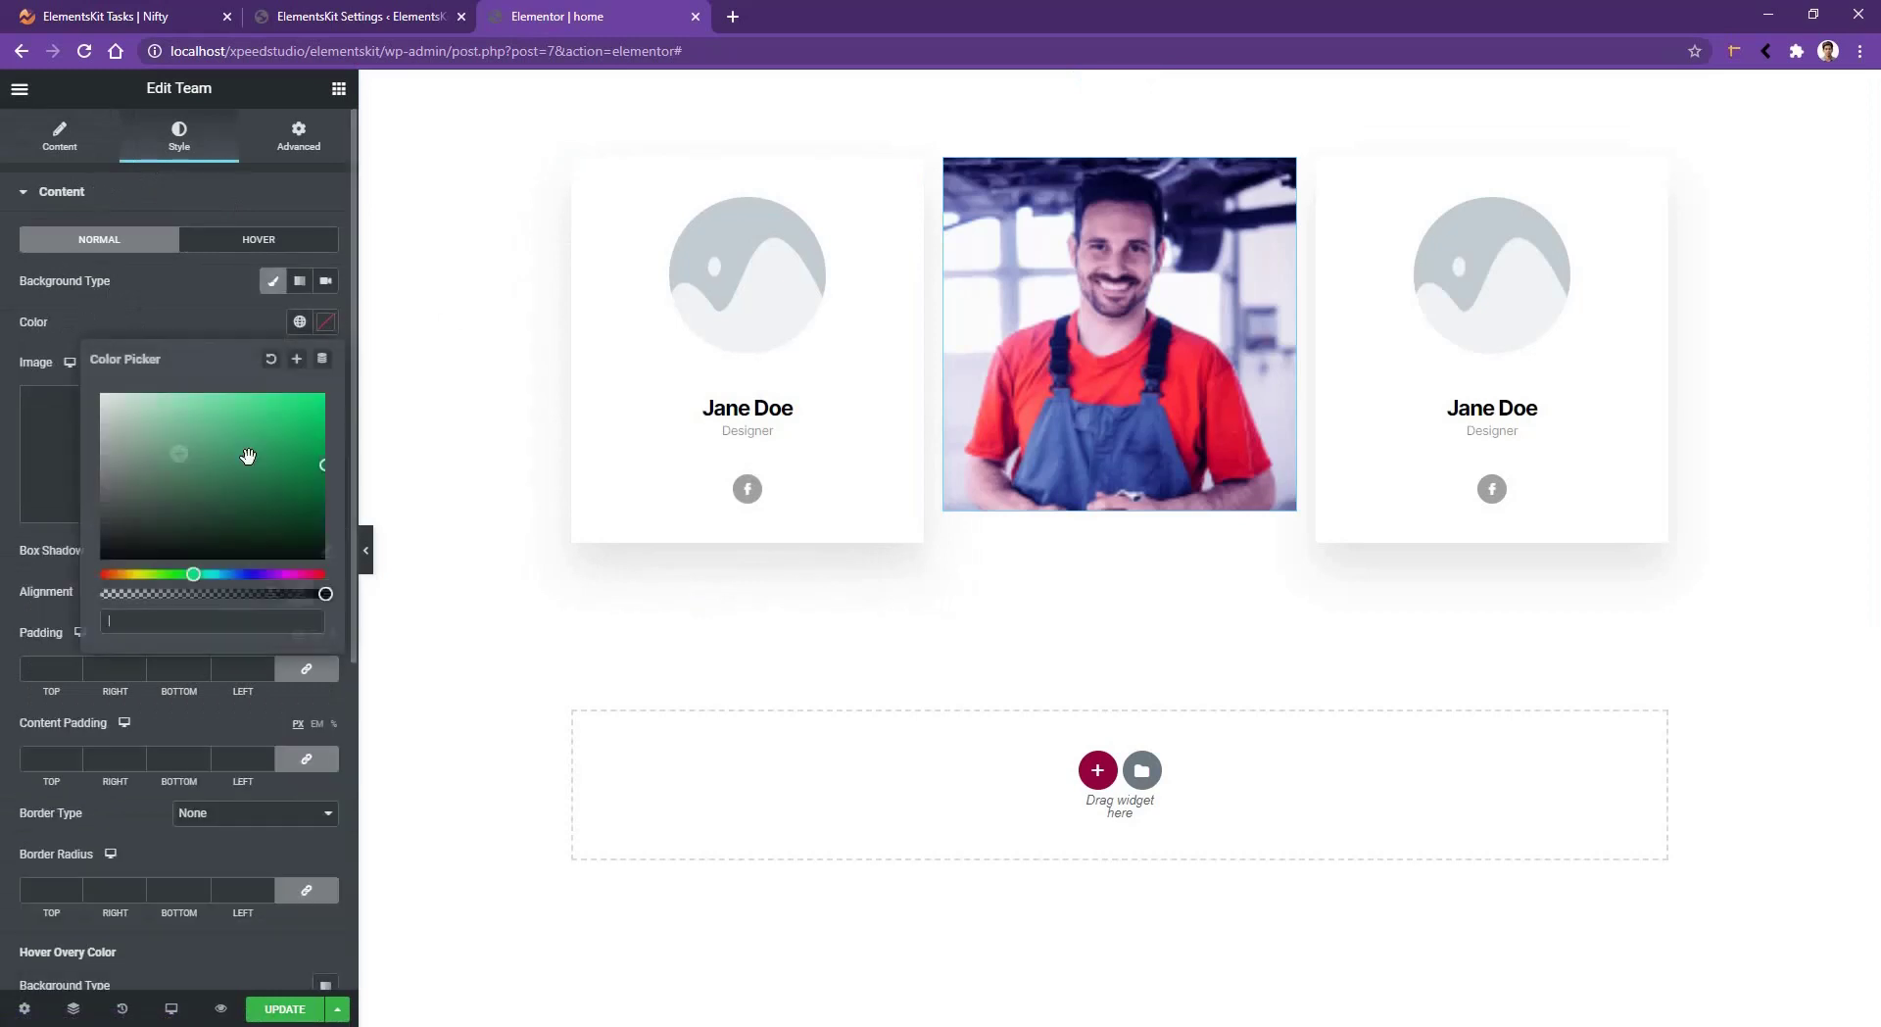
click(193, 574)
click(207, 322)
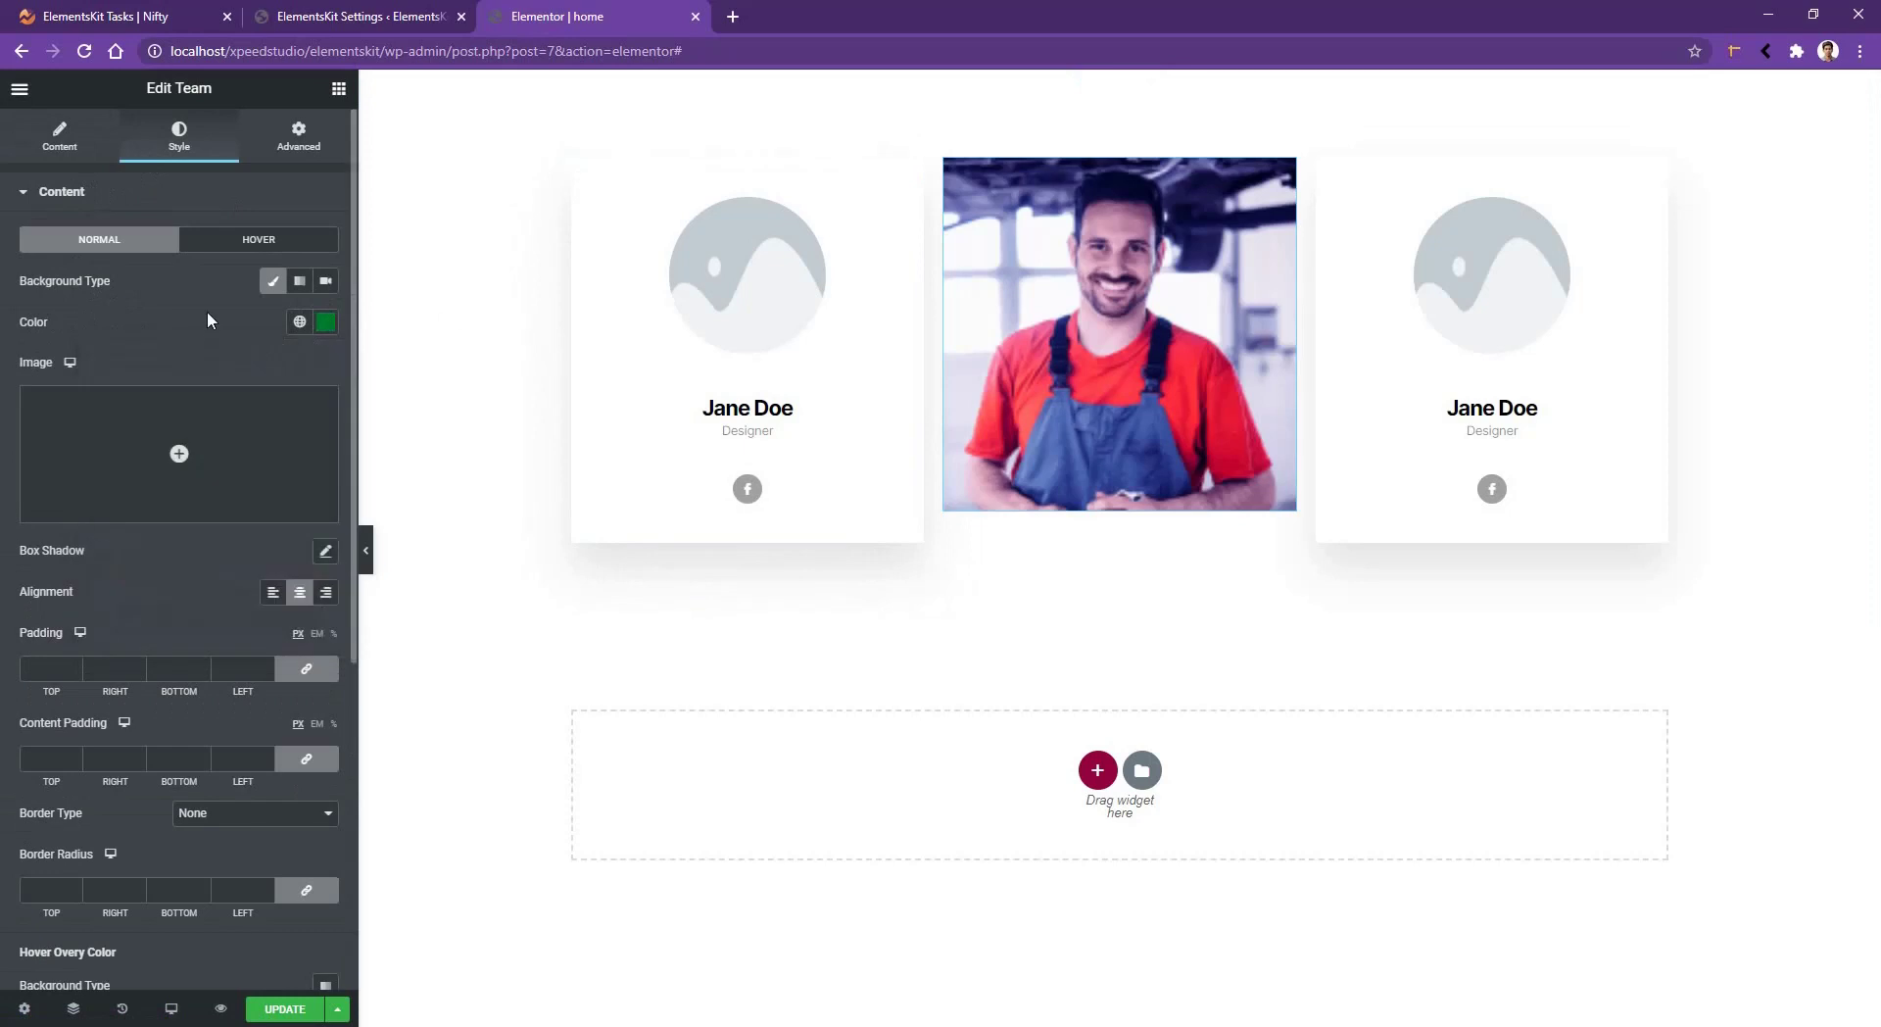
- Set the card's hover background colour to red #E70000
mouse_move(1086, 364)
click(281, 249)
click(326, 322)
click(323, 408)
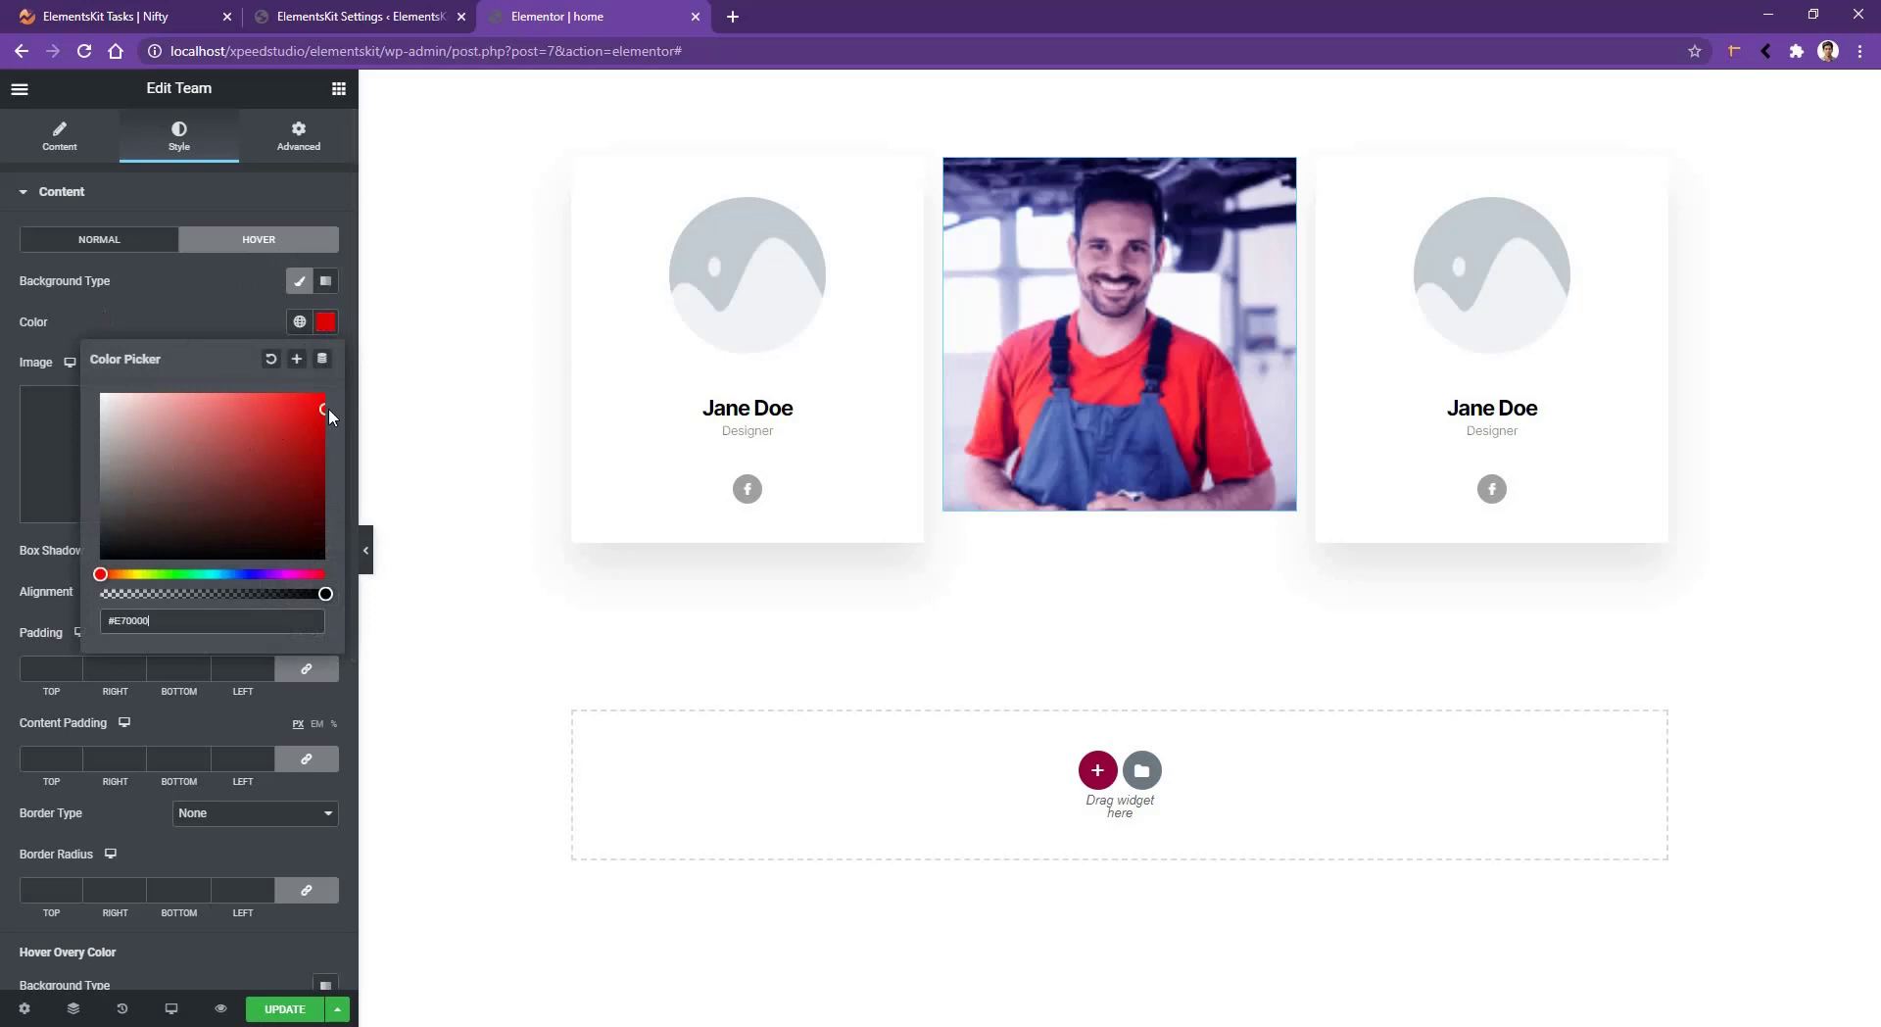
mouse_move(1015, 437)
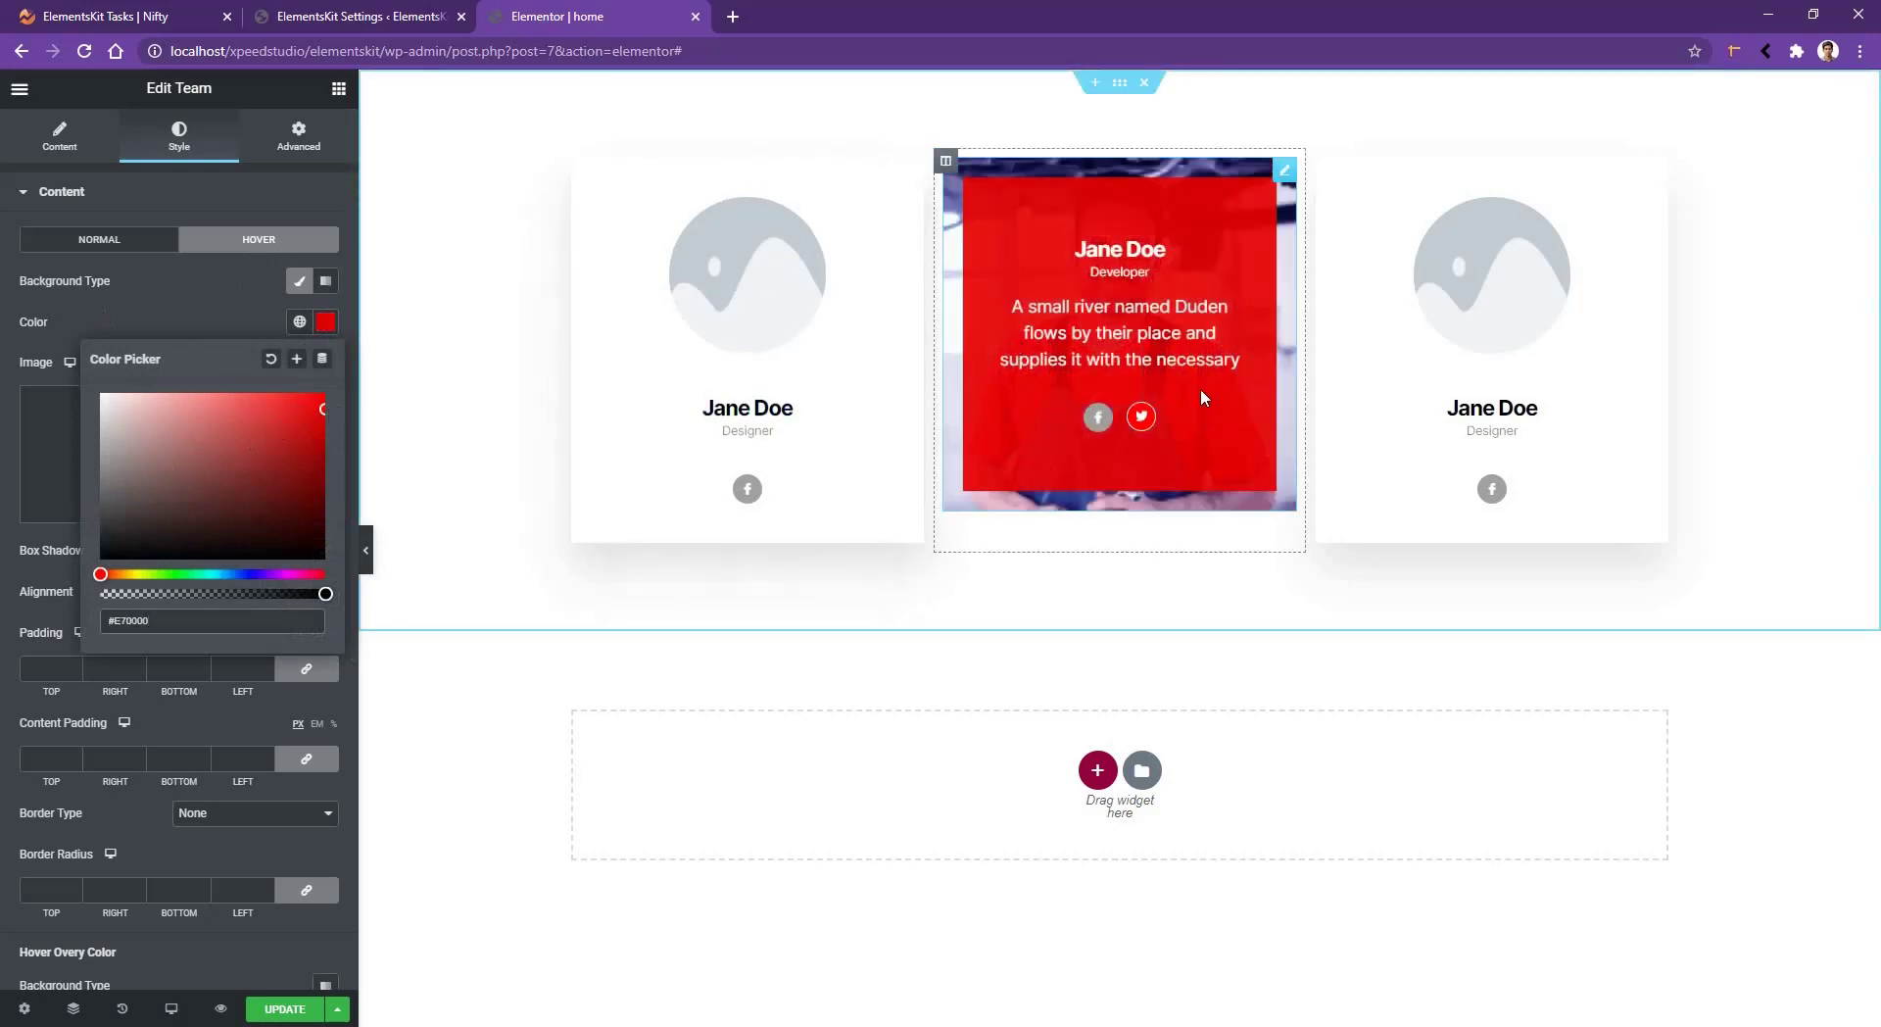
click(214, 320)
click(127, 247)
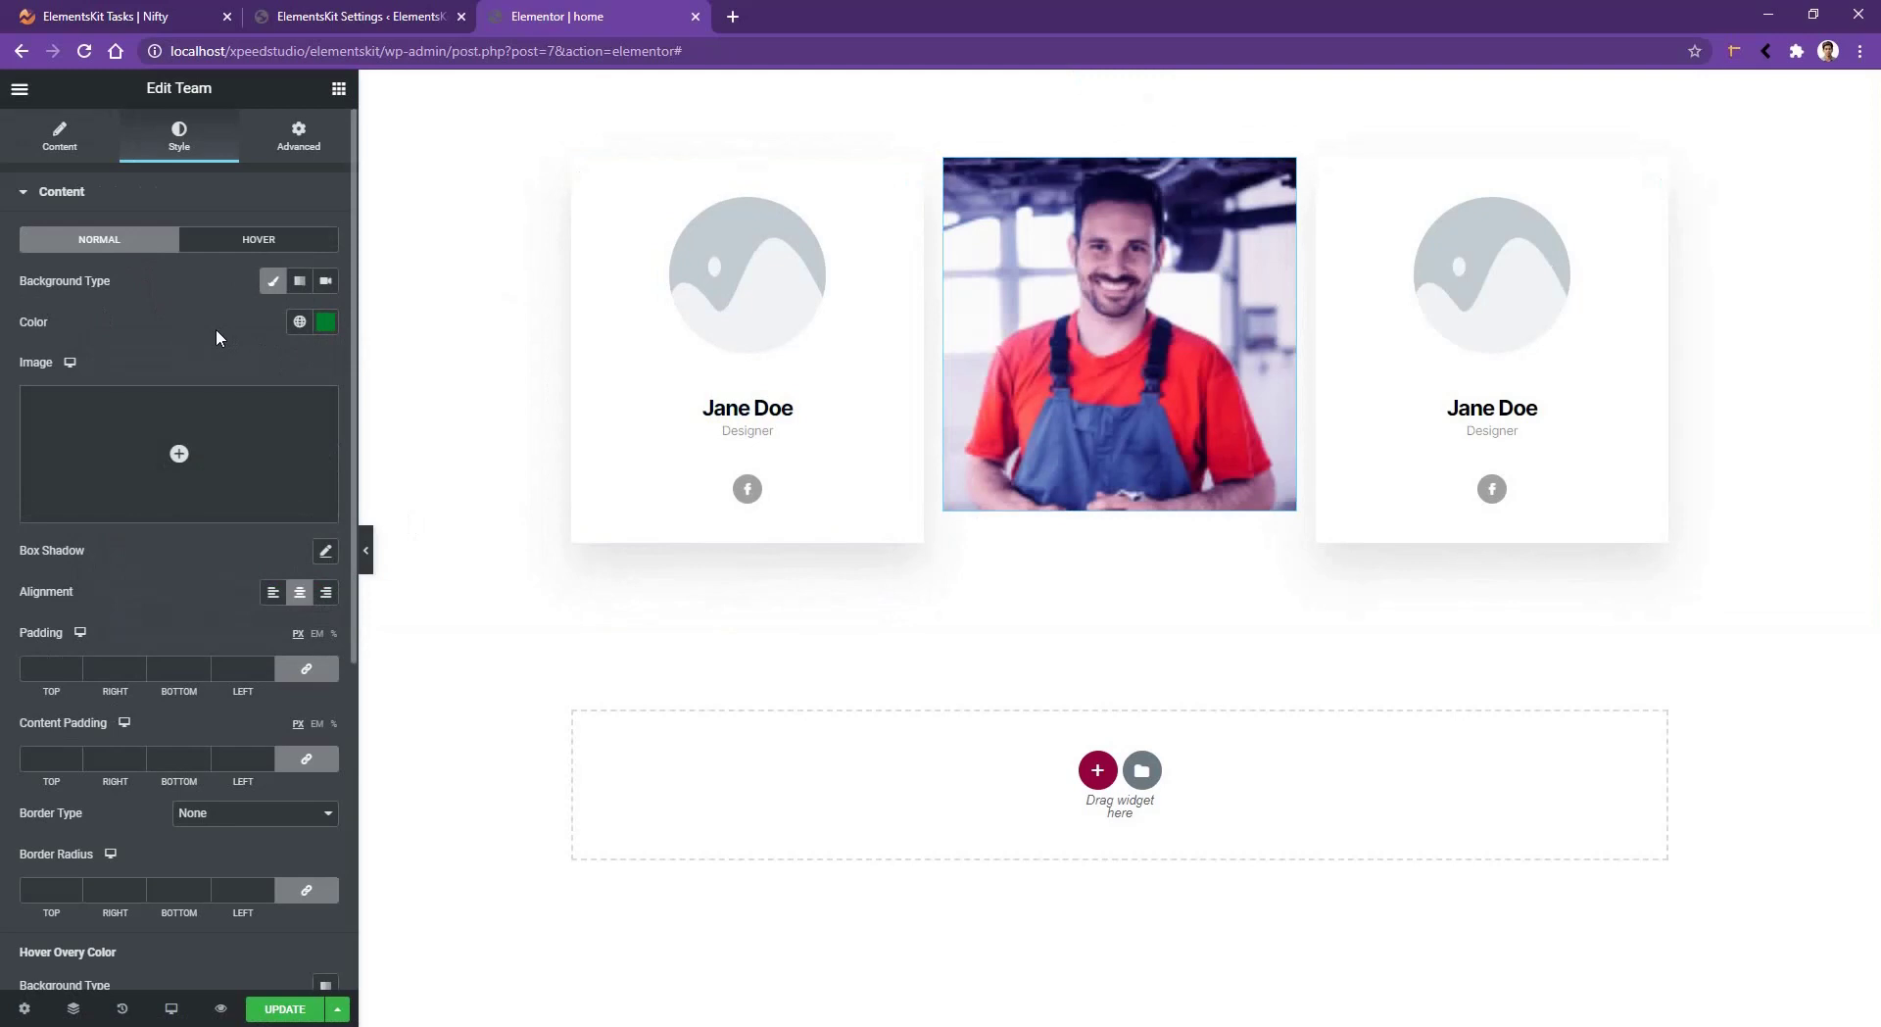
- Select the left Jane Doe card and give its content a solid red #CC2828 background
click(913, 172)
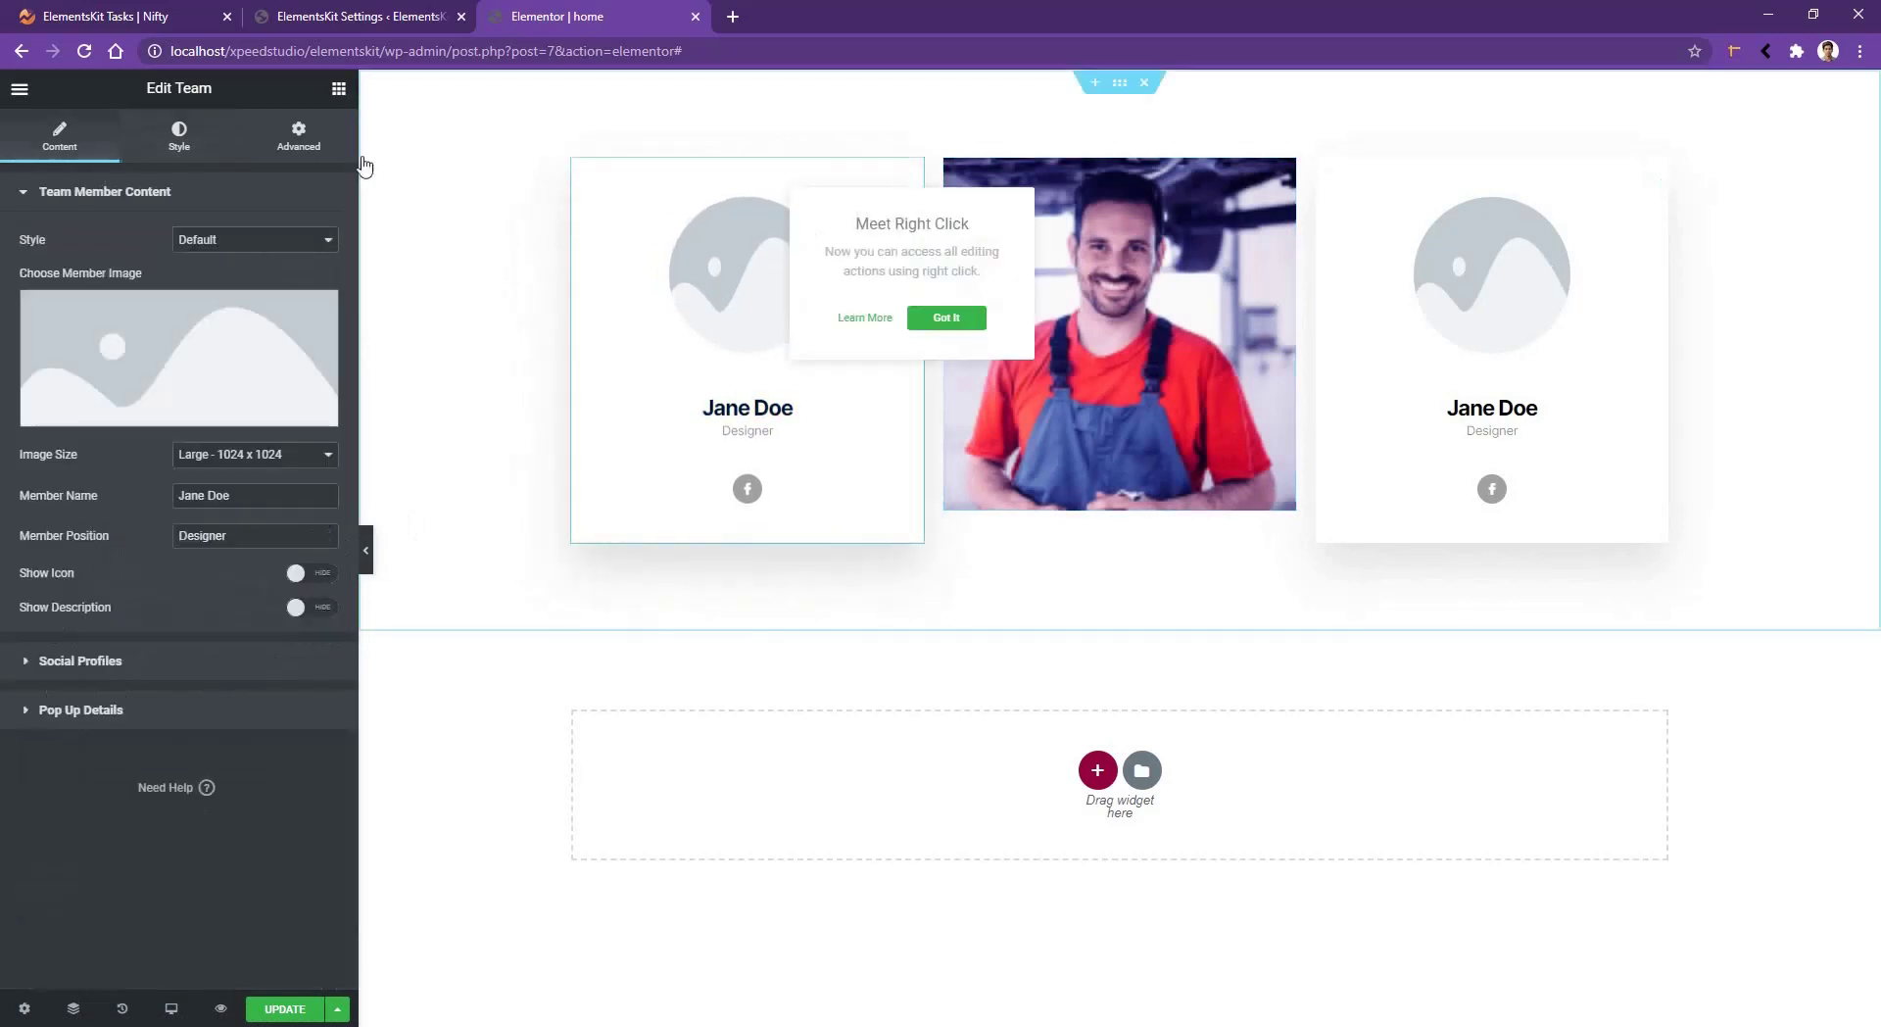
click(179, 137)
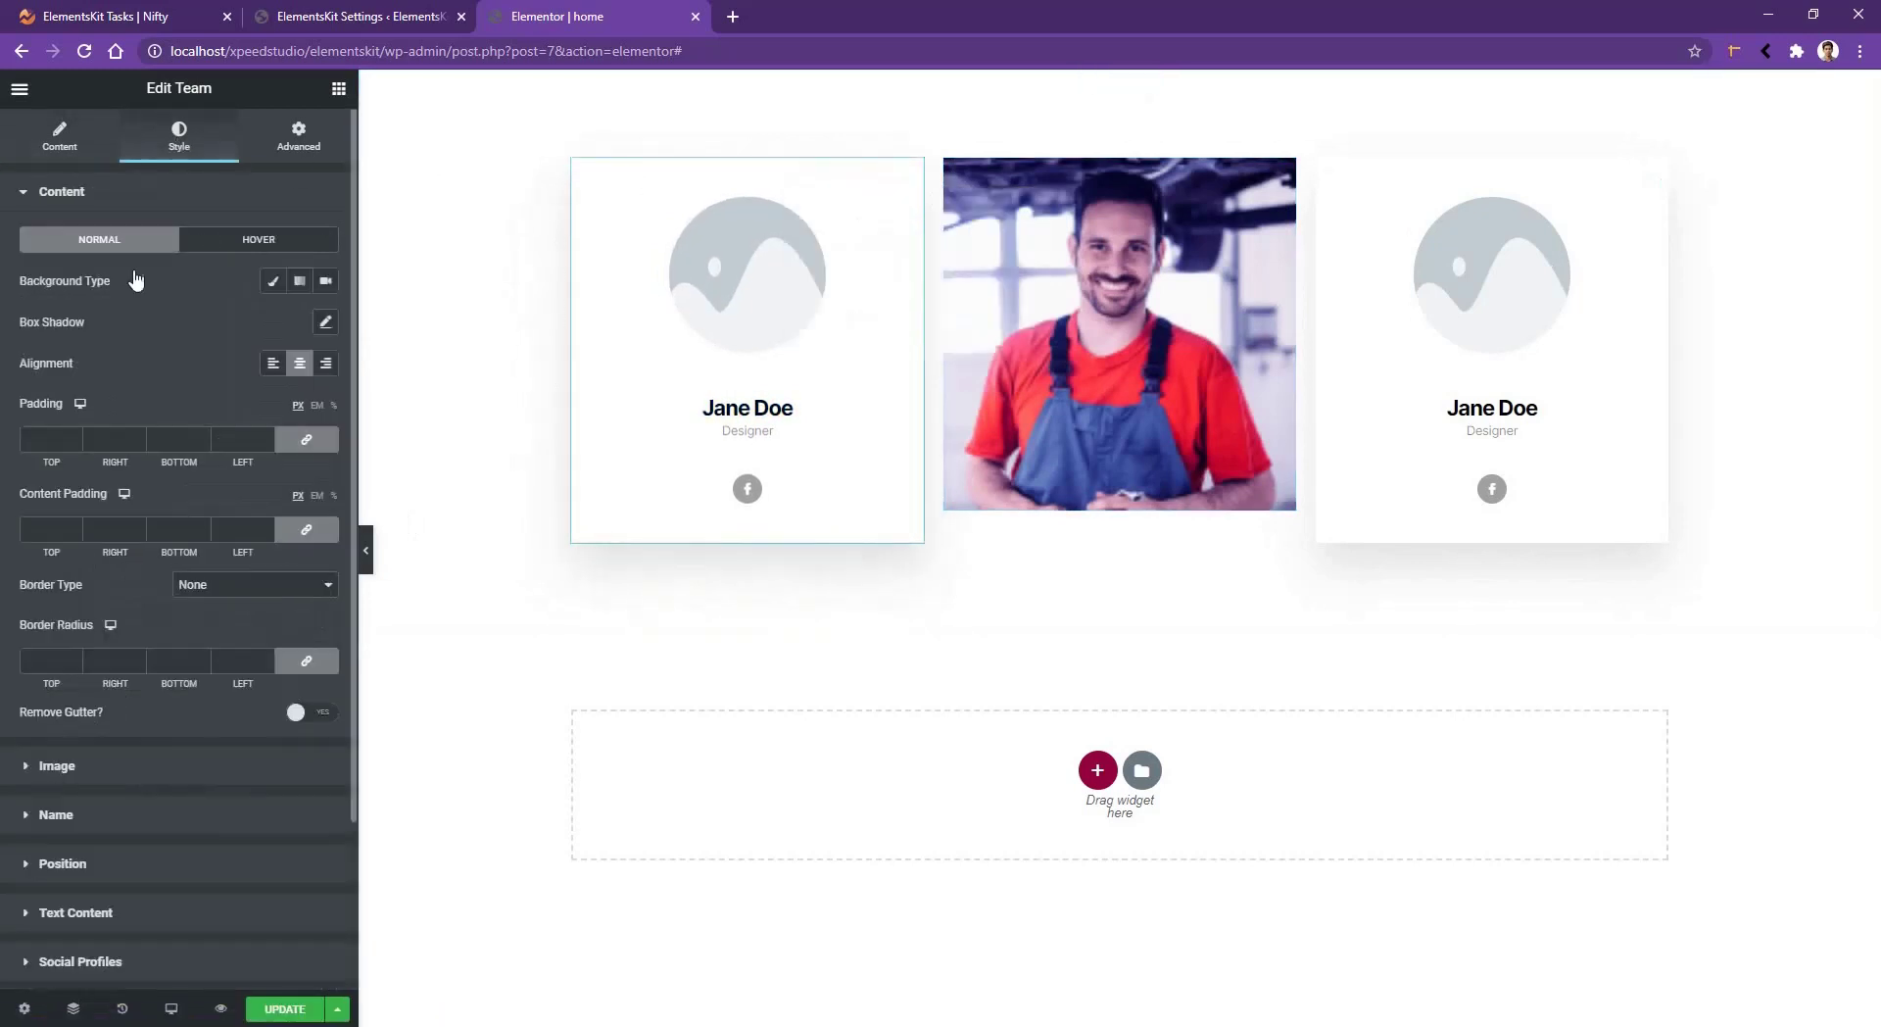
click(273, 281)
click(325, 322)
click(280, 424)
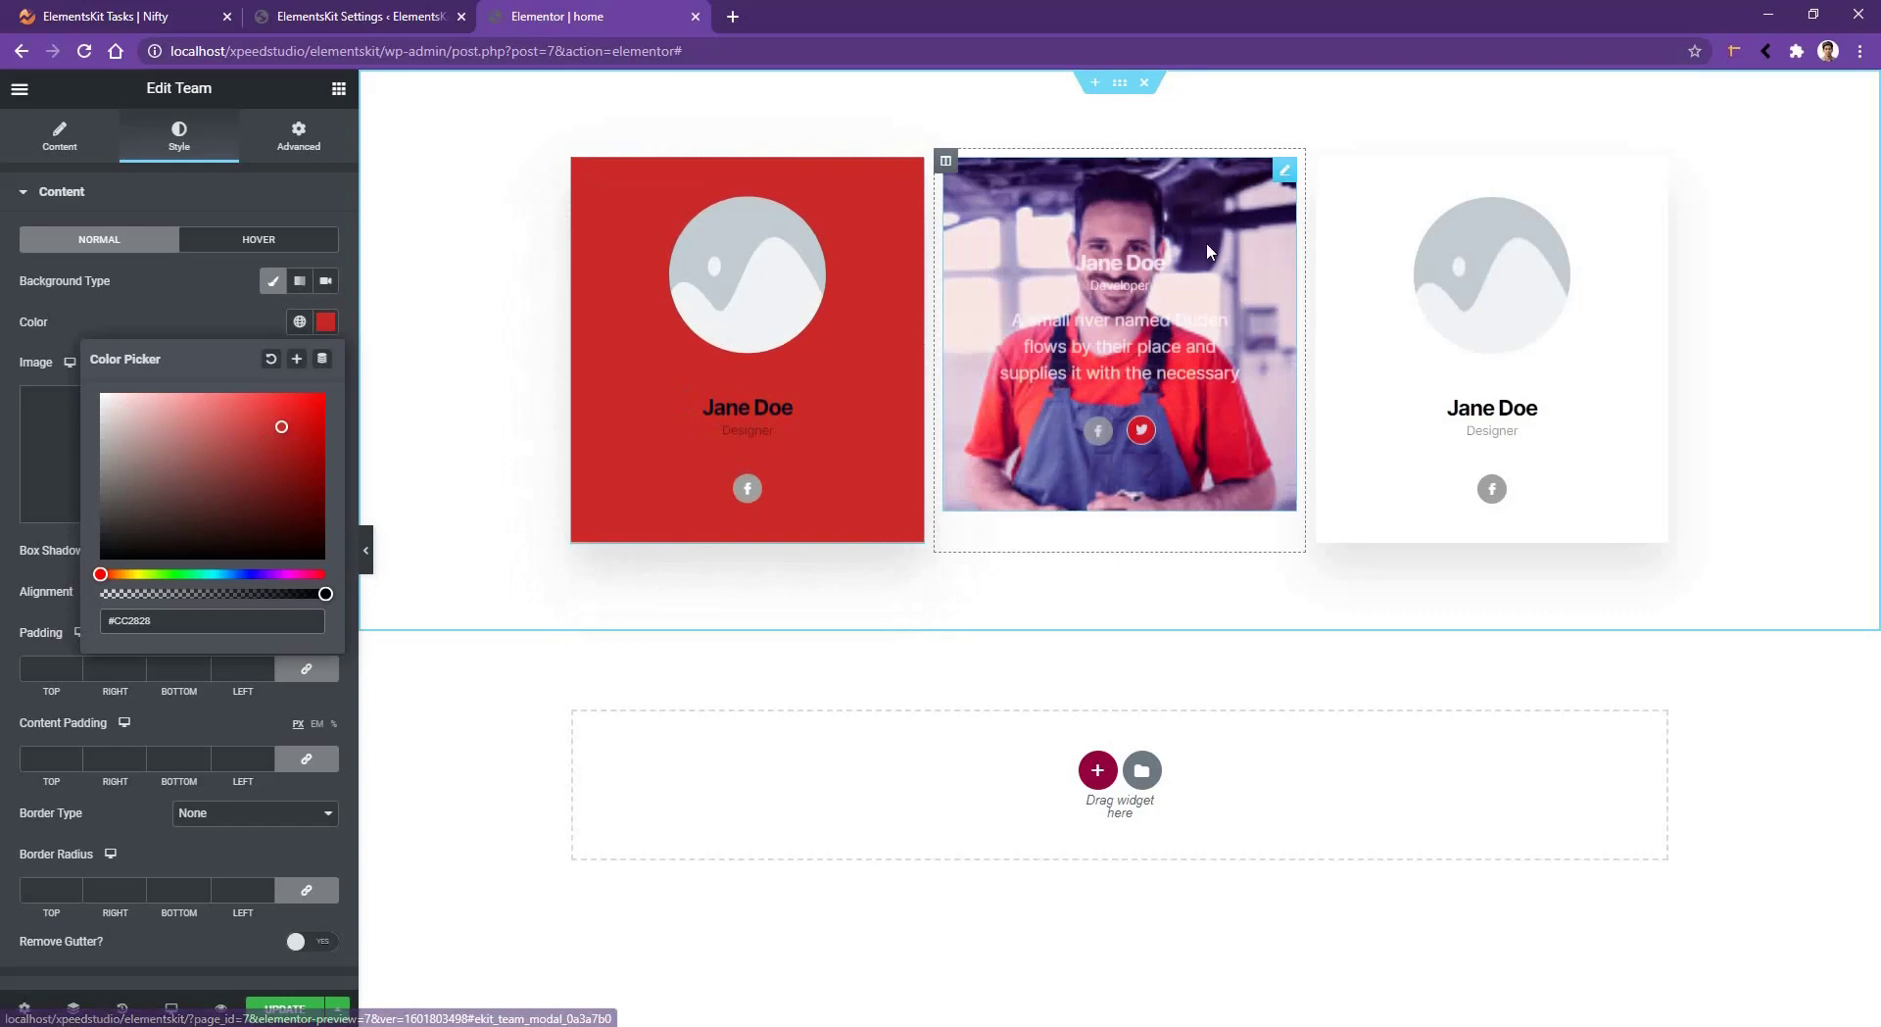
click(1298, 184)
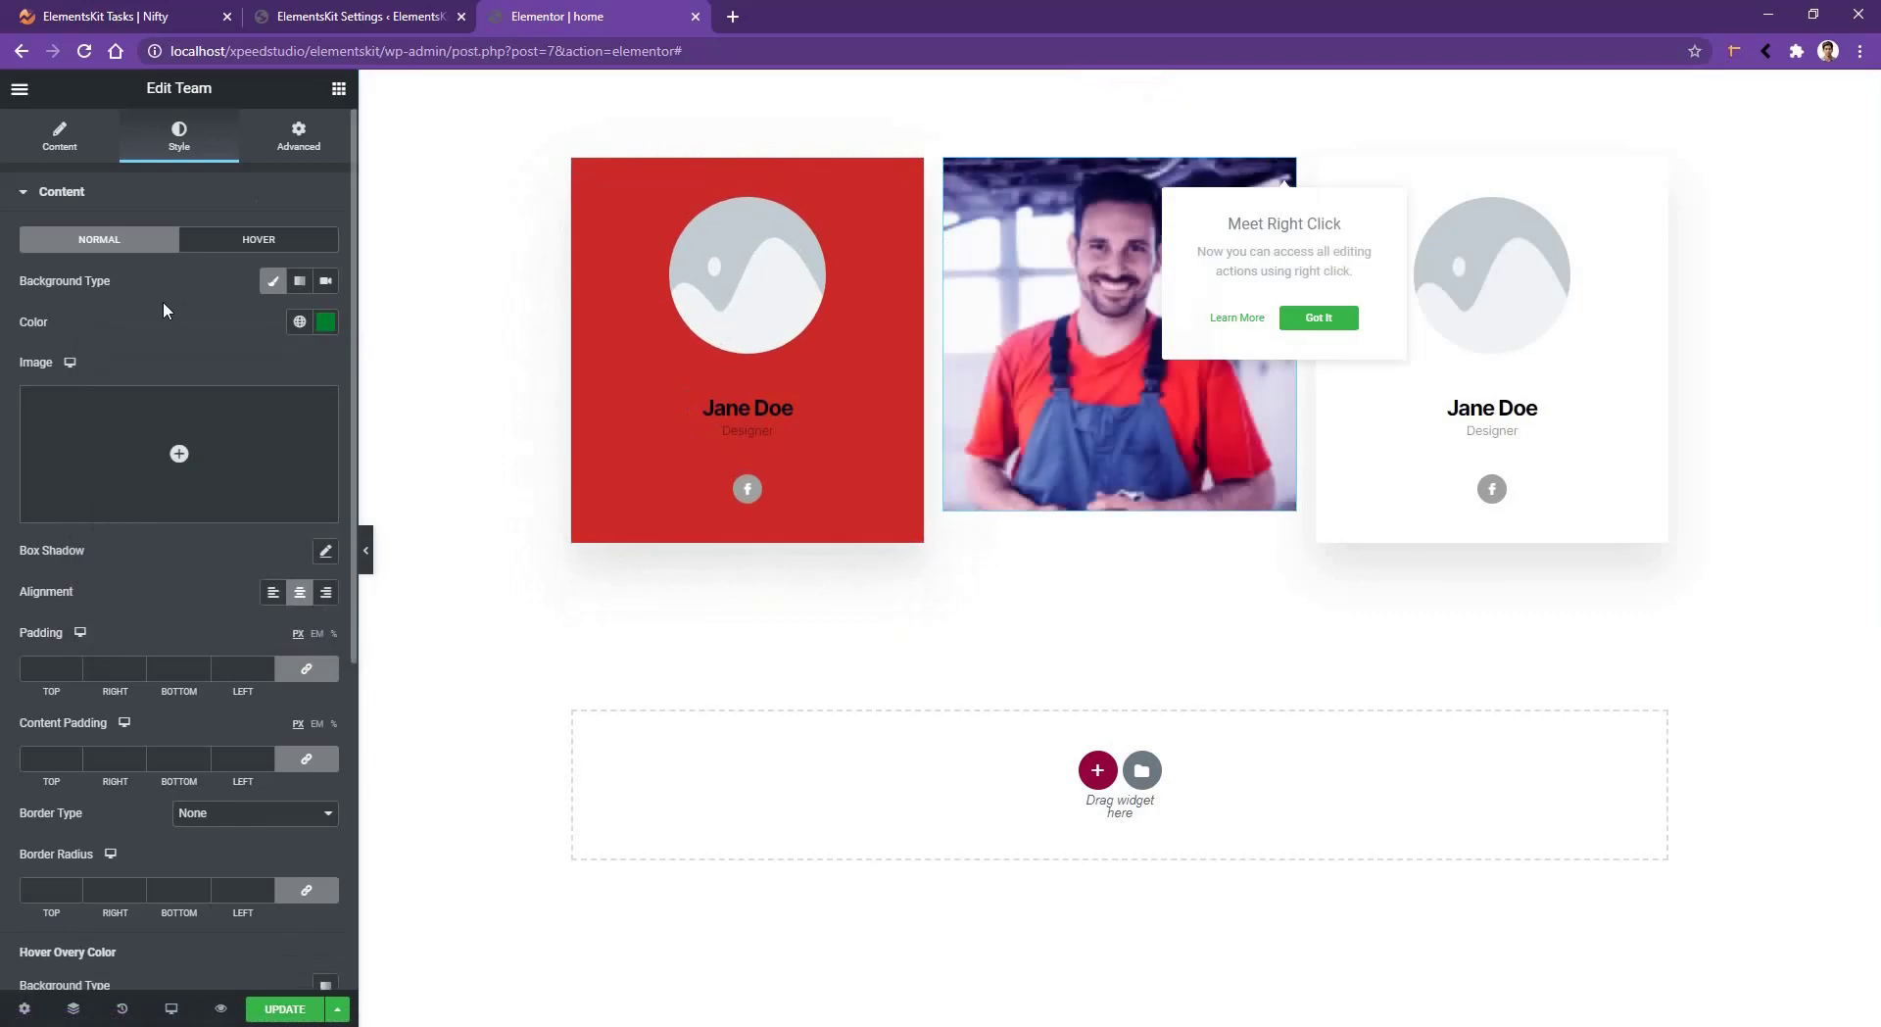
- Add a hover box shadow with vertical offset 15 and blur 10 to the middle card
click(327, 551)
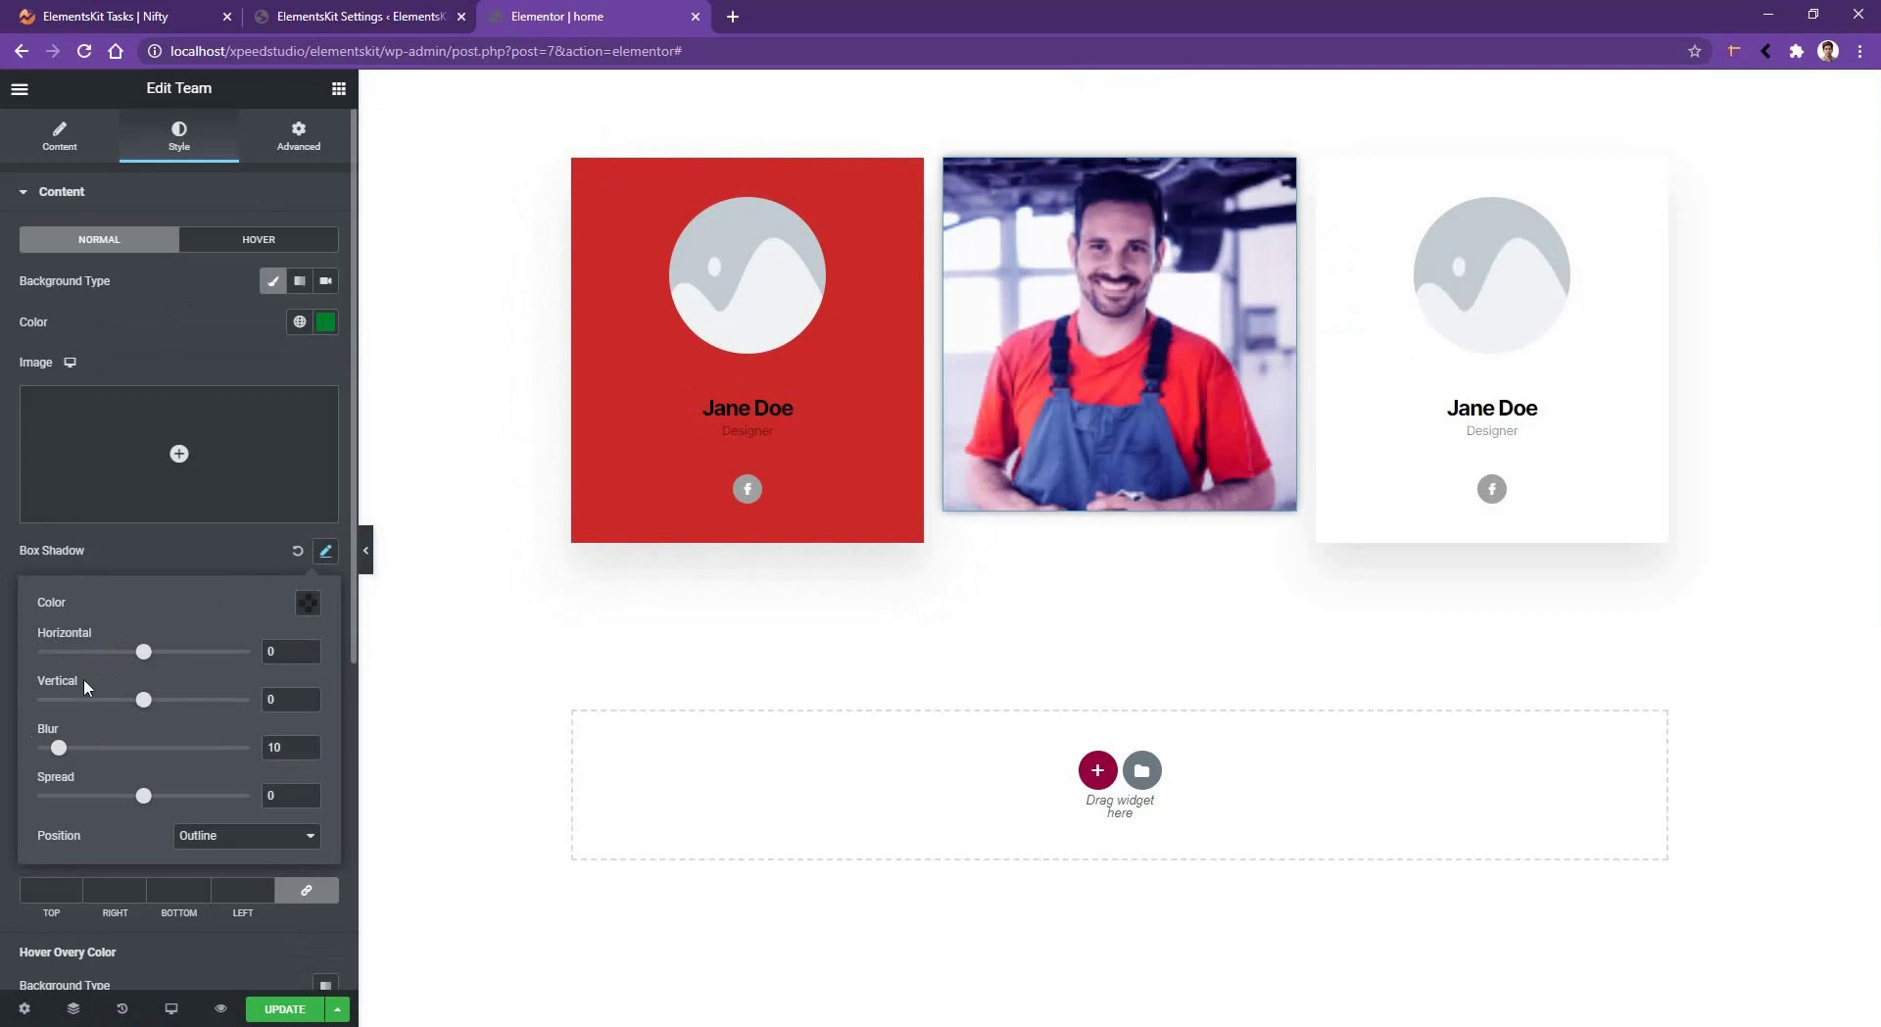
double_click(273, 698)
click(258, 239)
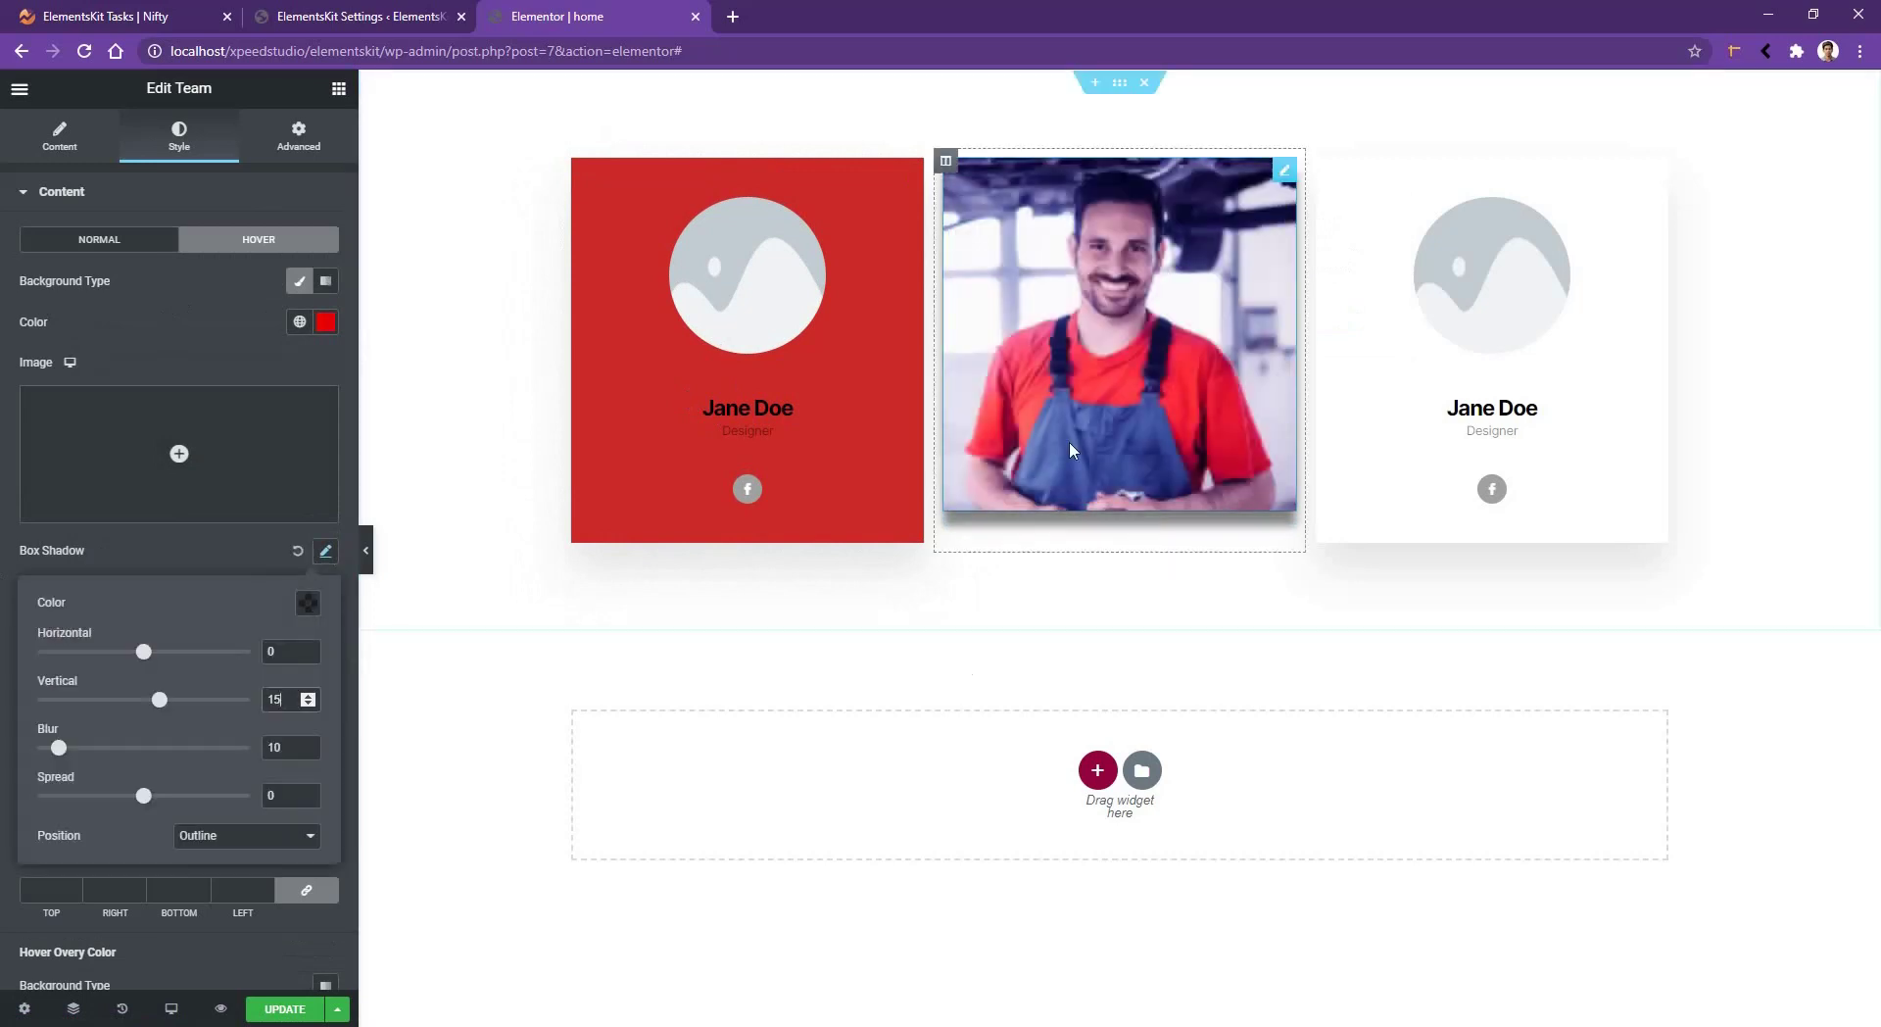
click(326, 549)
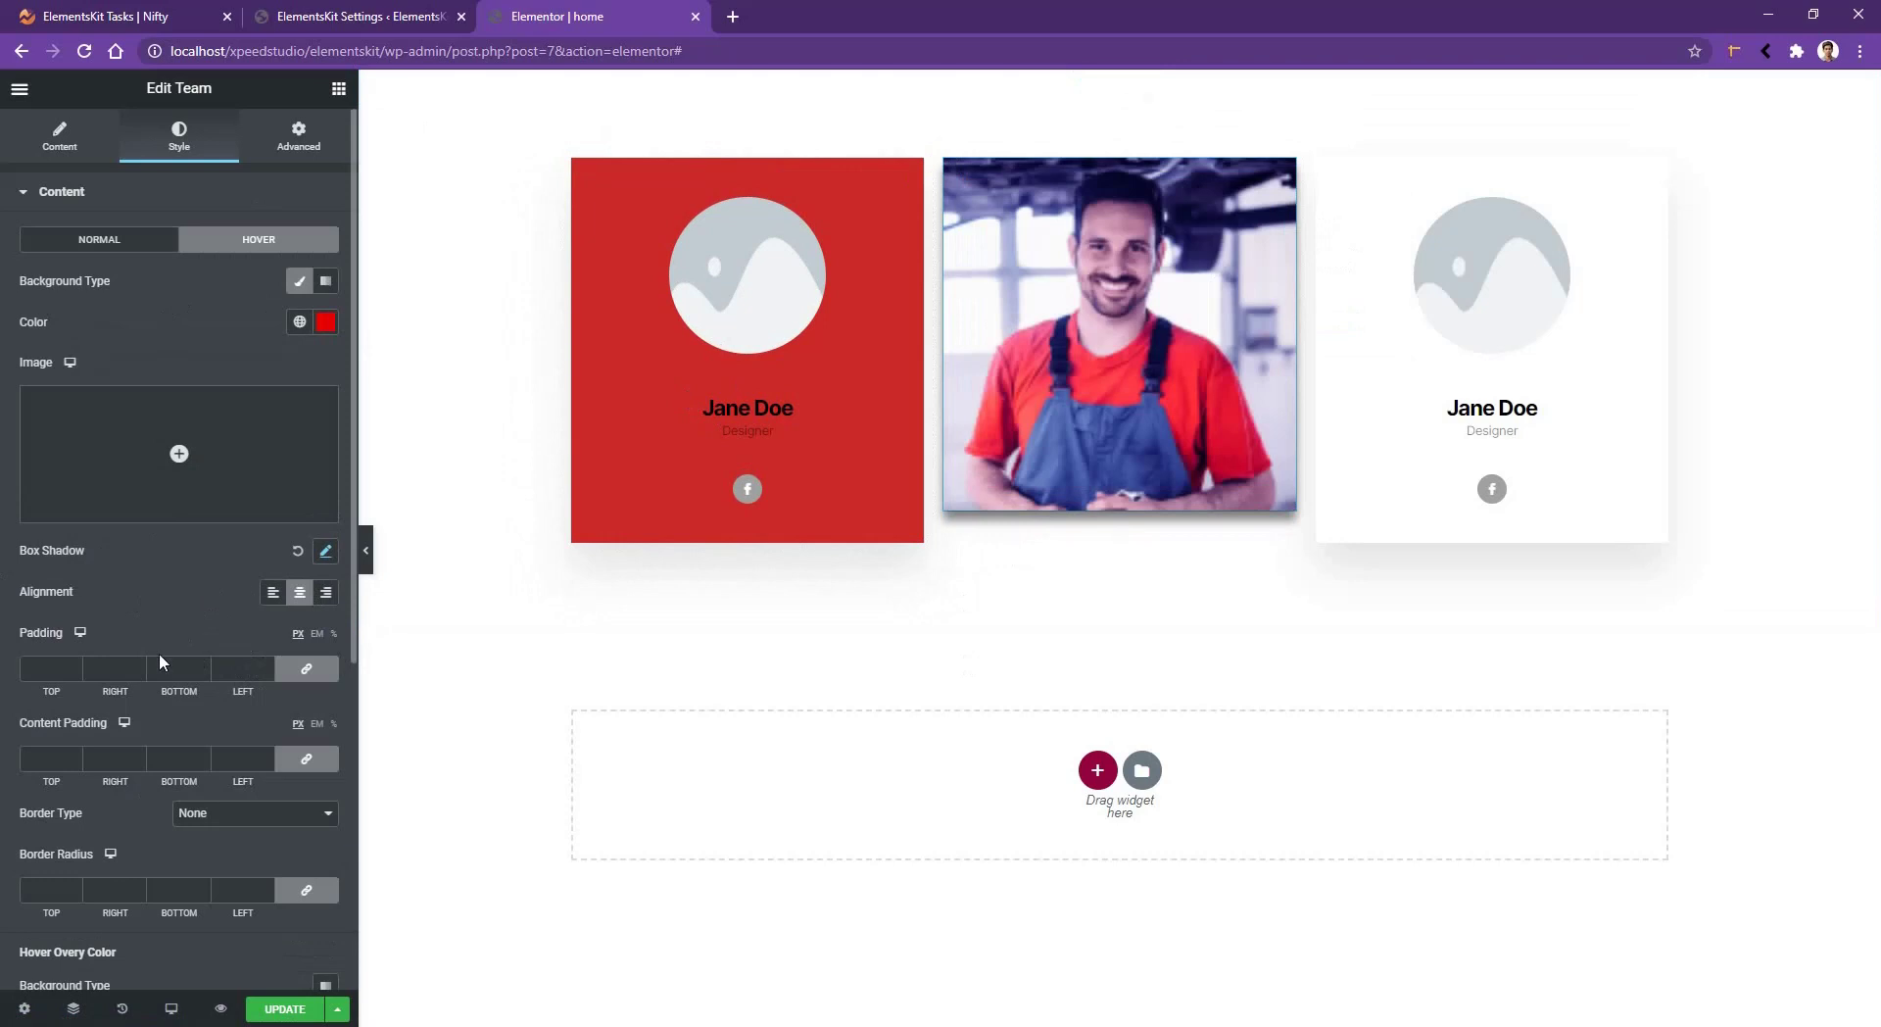
- Give the card a solid red border of width 5 with corner radius 10
scroll(104, 752, down, 1)
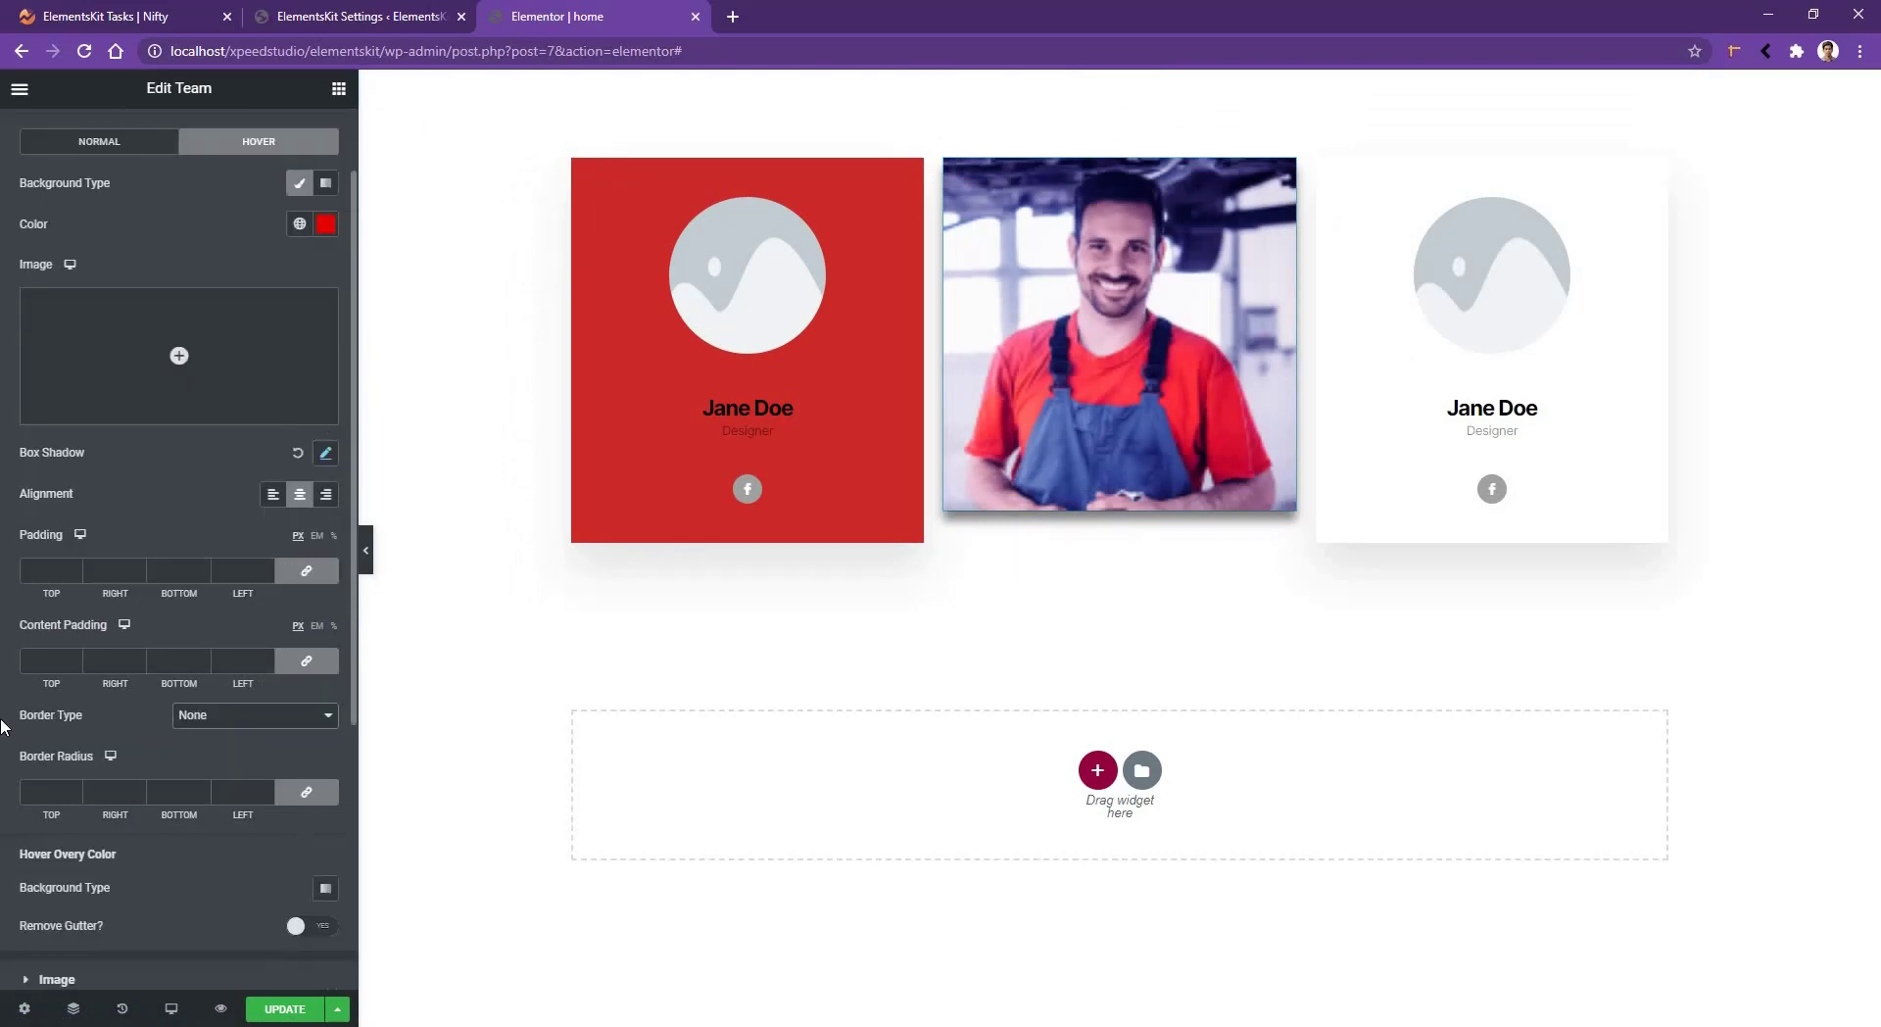
click(224, 725)
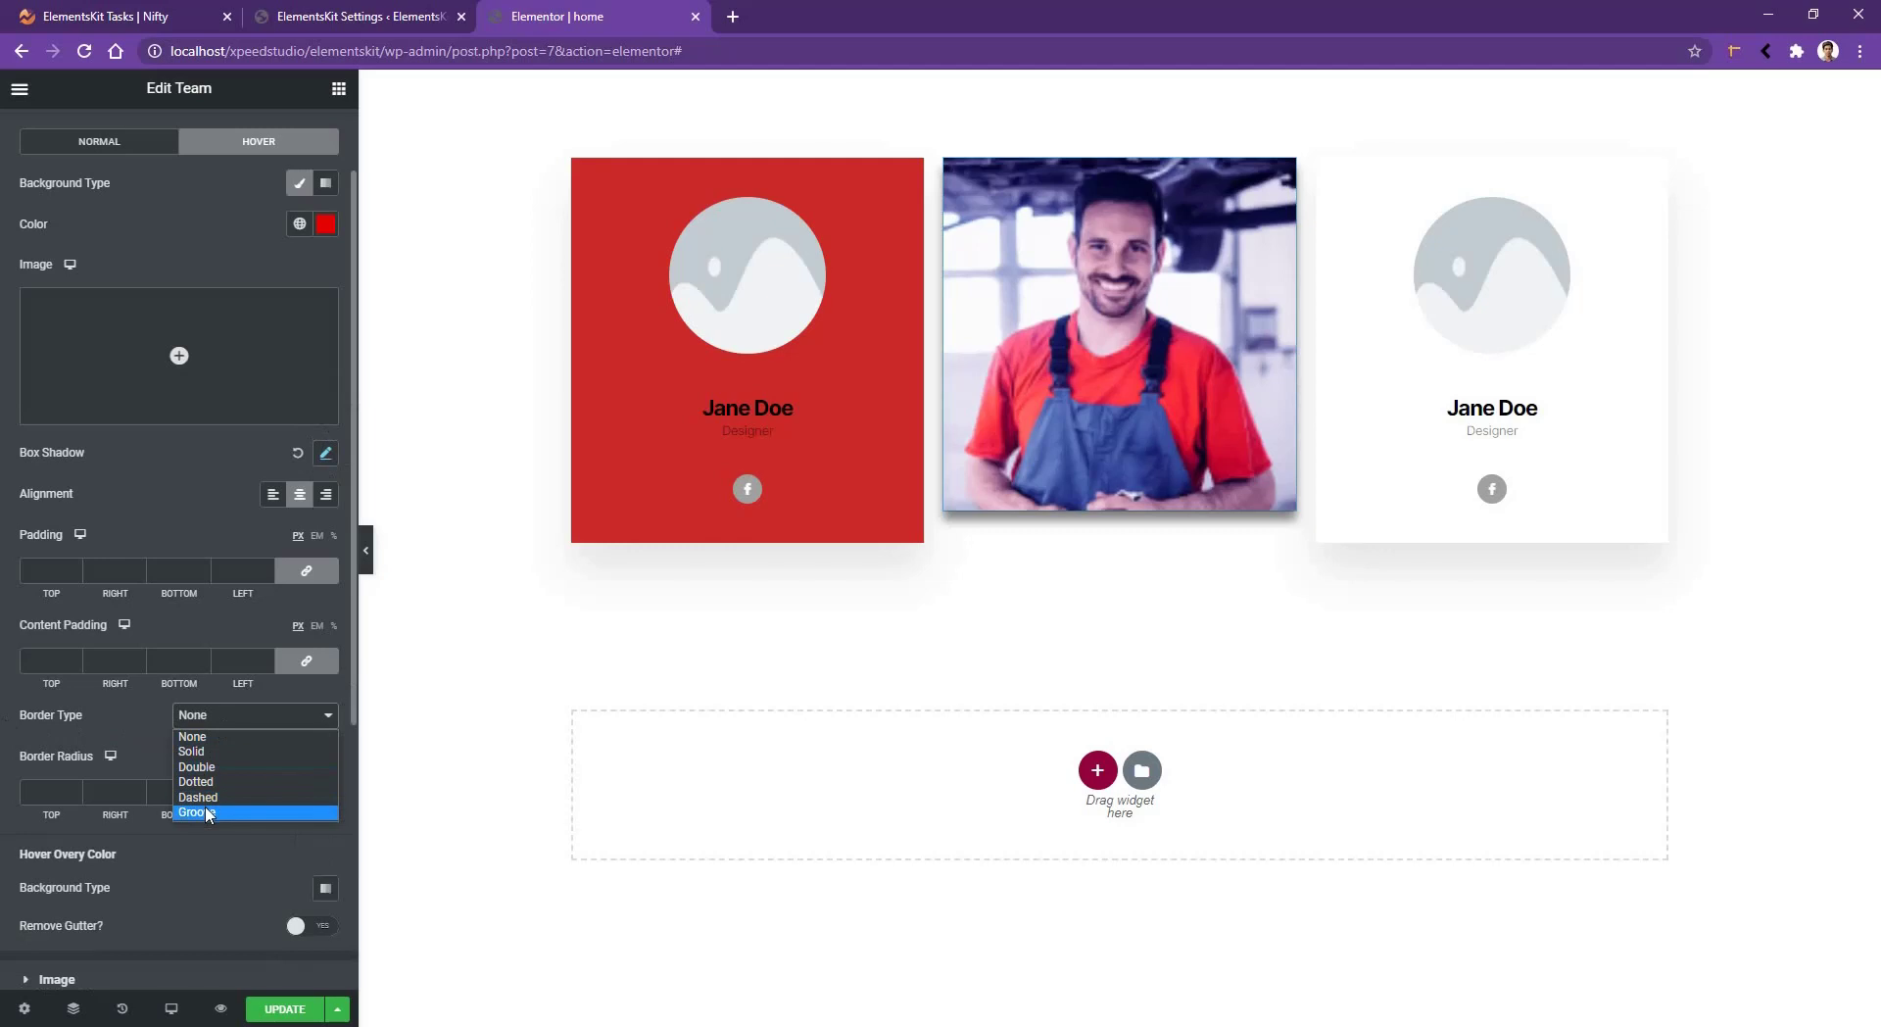
click(203, 750)
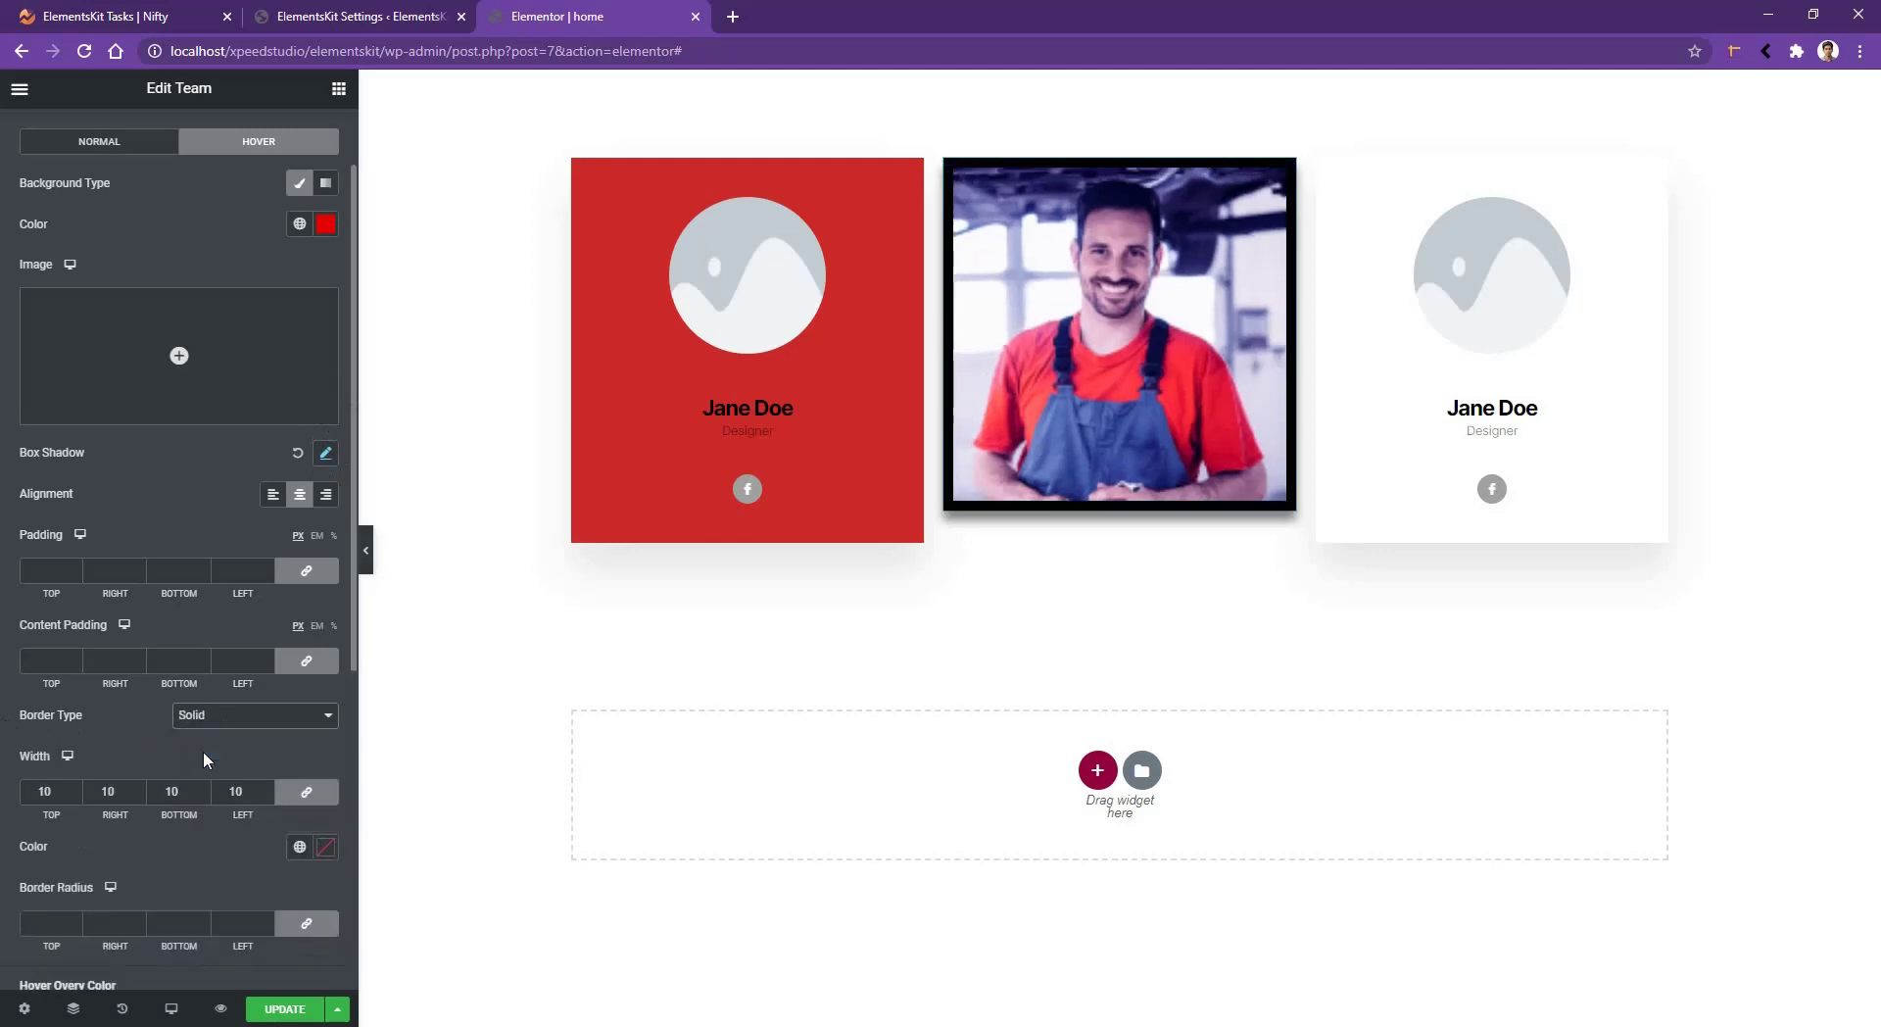
drag(57, 793, 12, 803)
text(5)
click(39, 919)
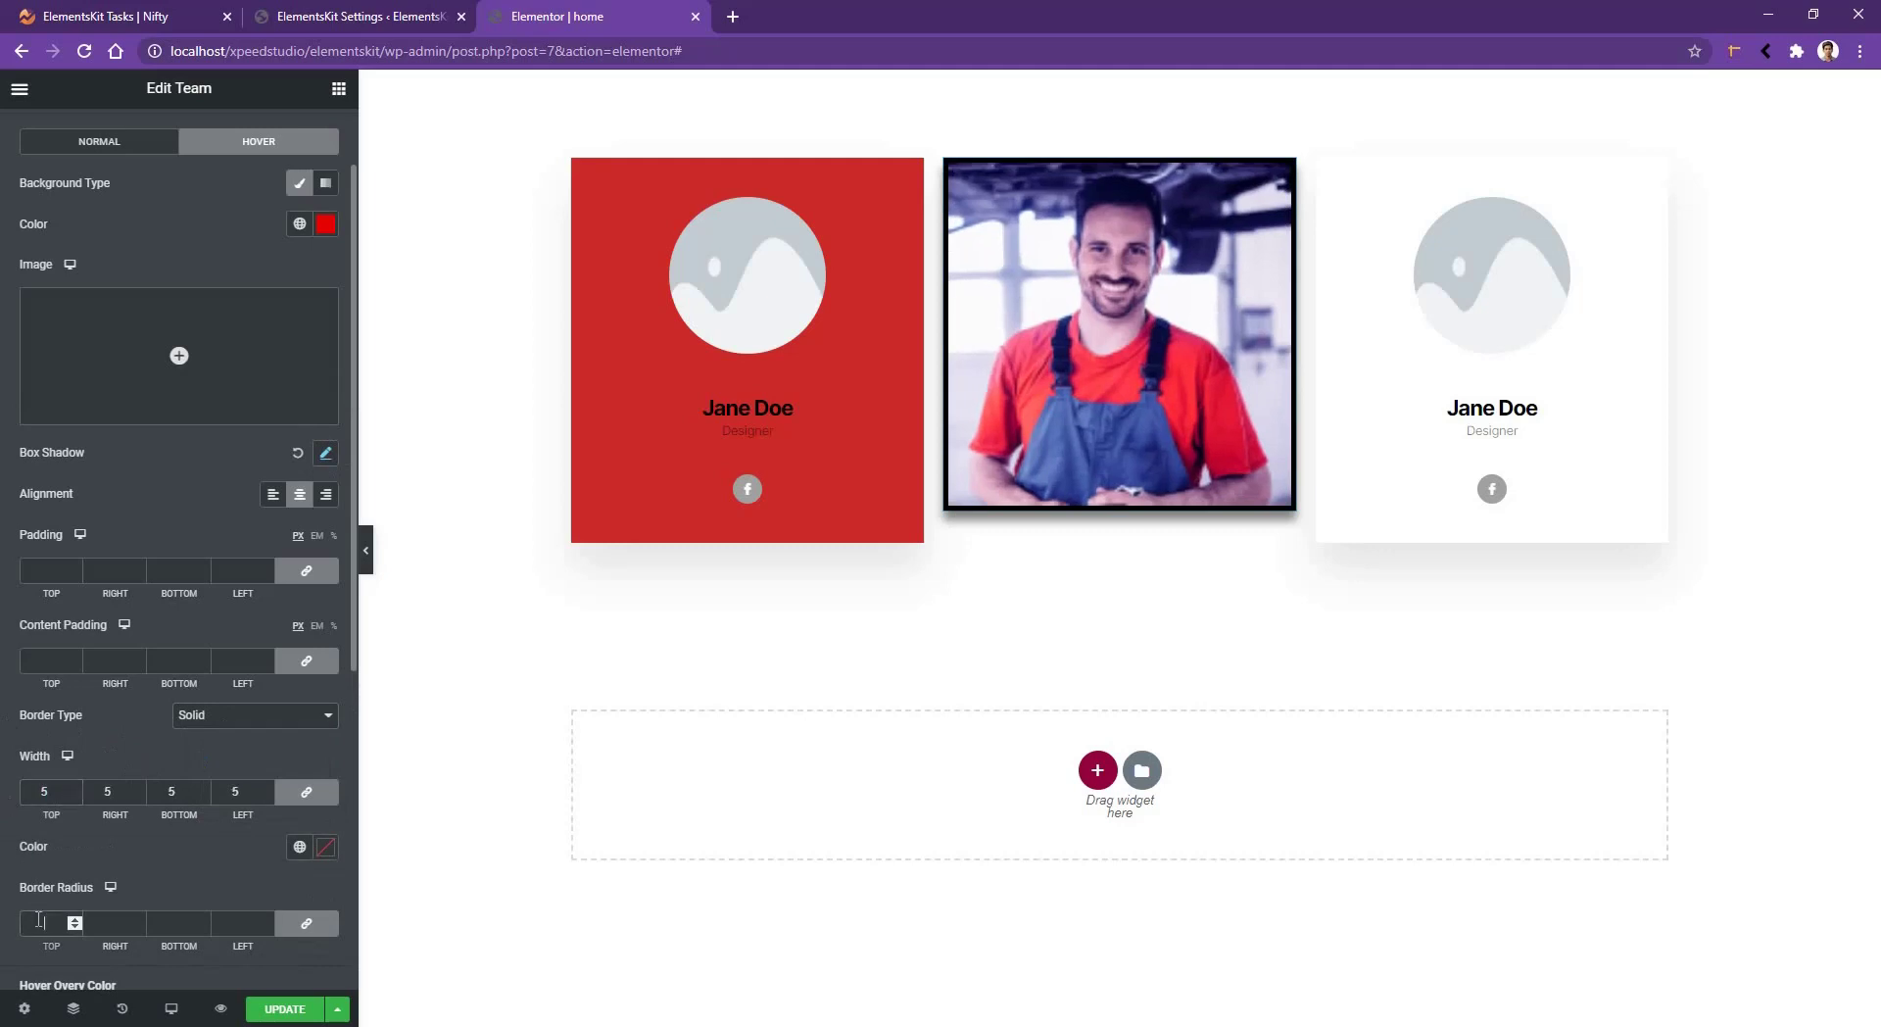
text(10)
click(325, 847)
drag(306, 651, 338, 567)
scroll(24, 708, down, 3)
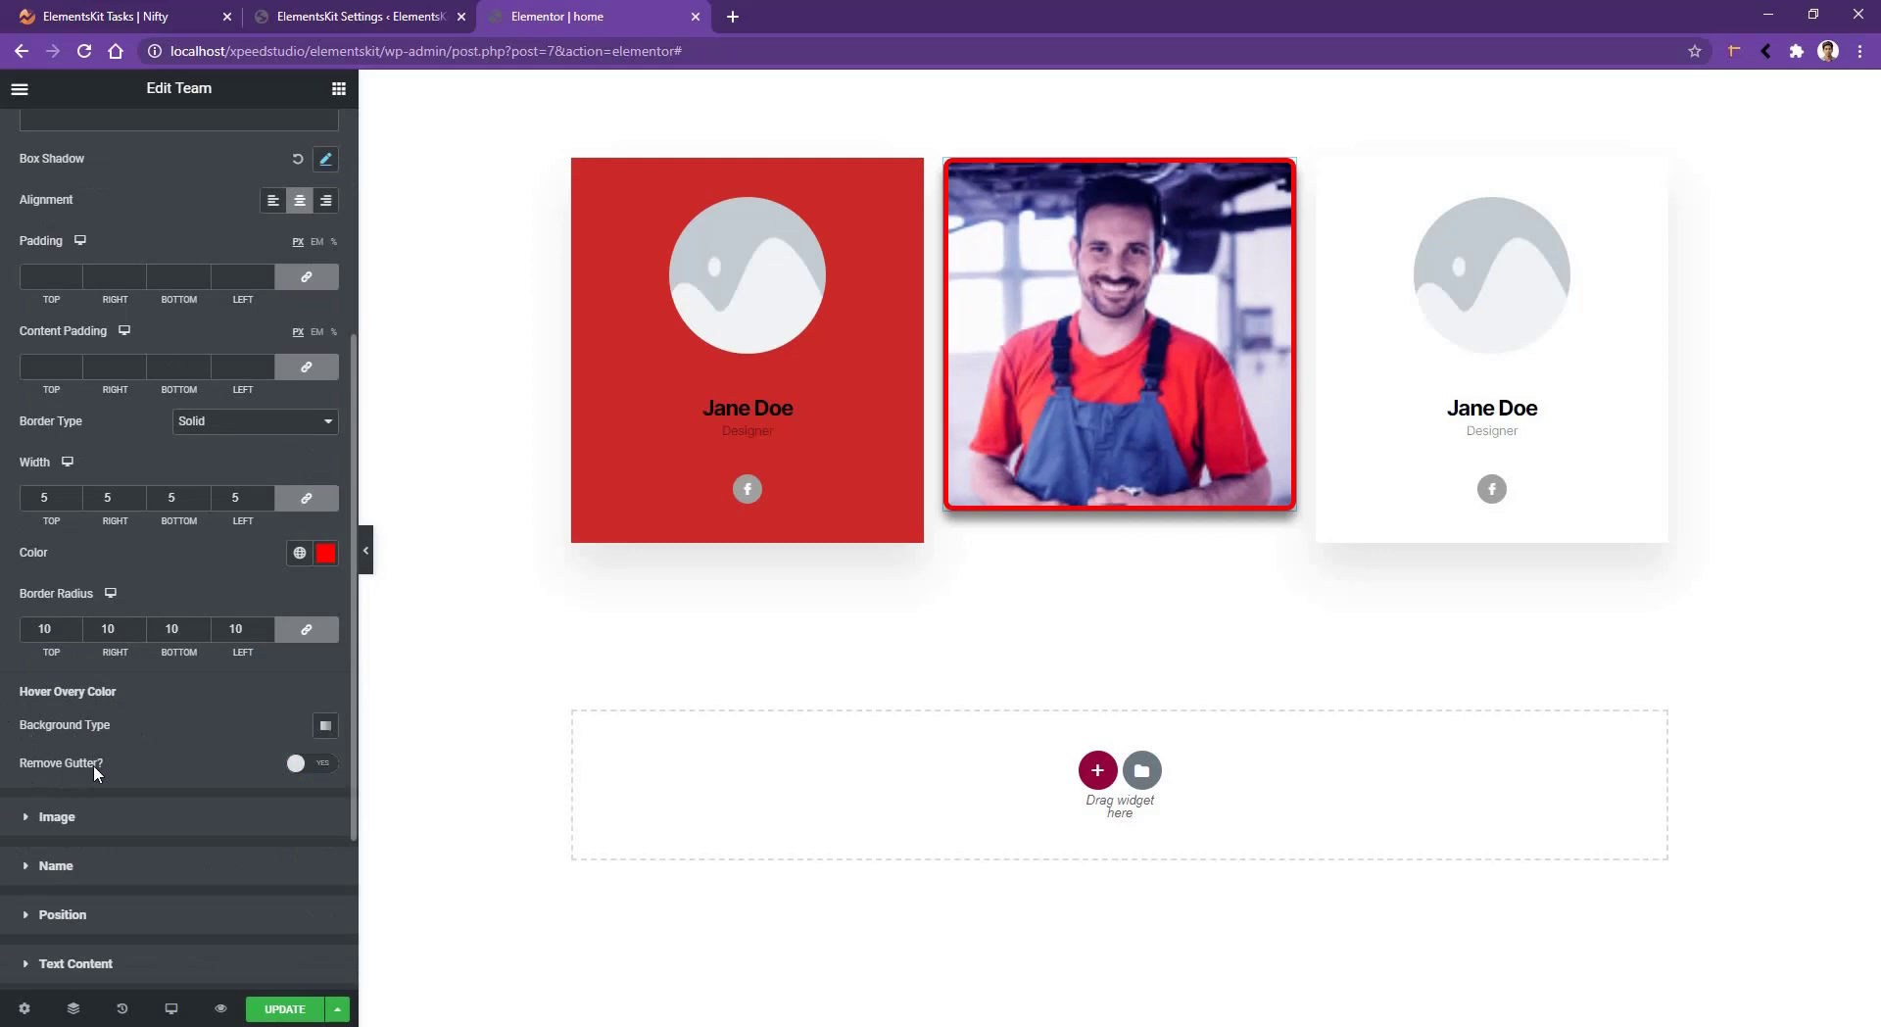
scroll(88, 764, down, 1)
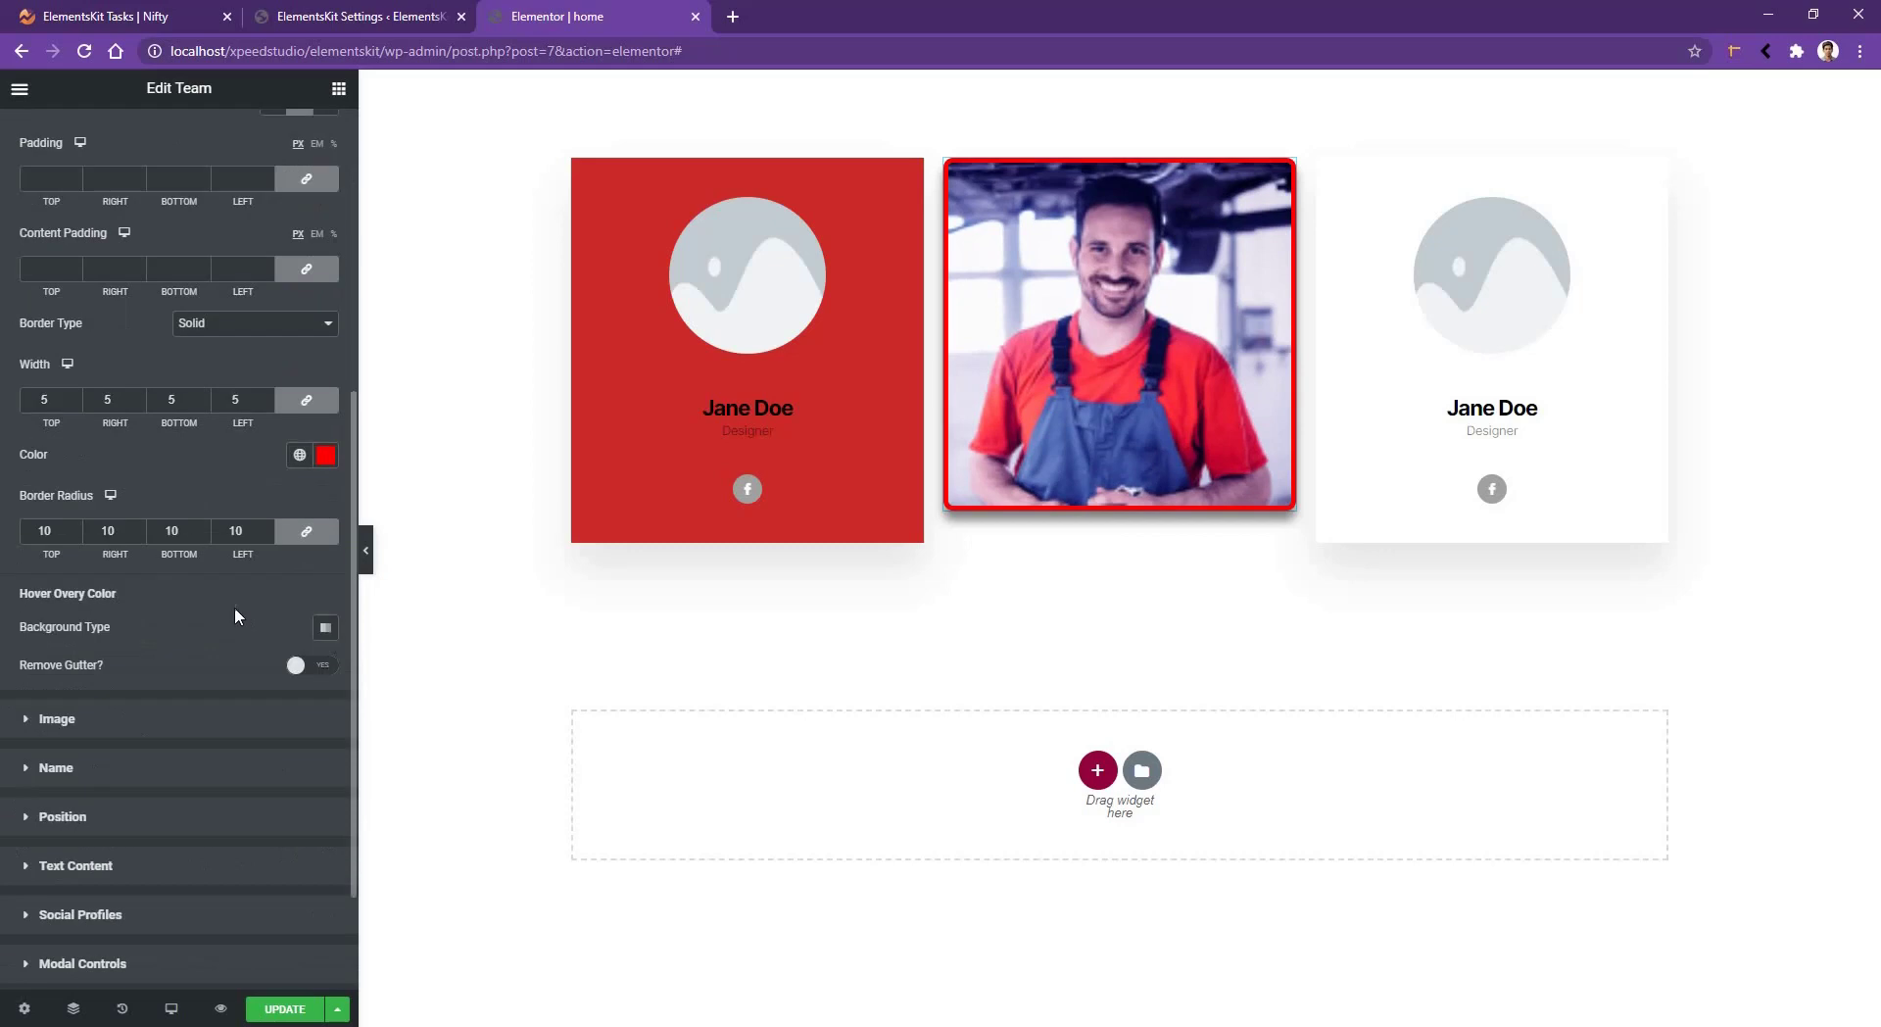
- Open the Typography options in the Name style section
click(78, 721)
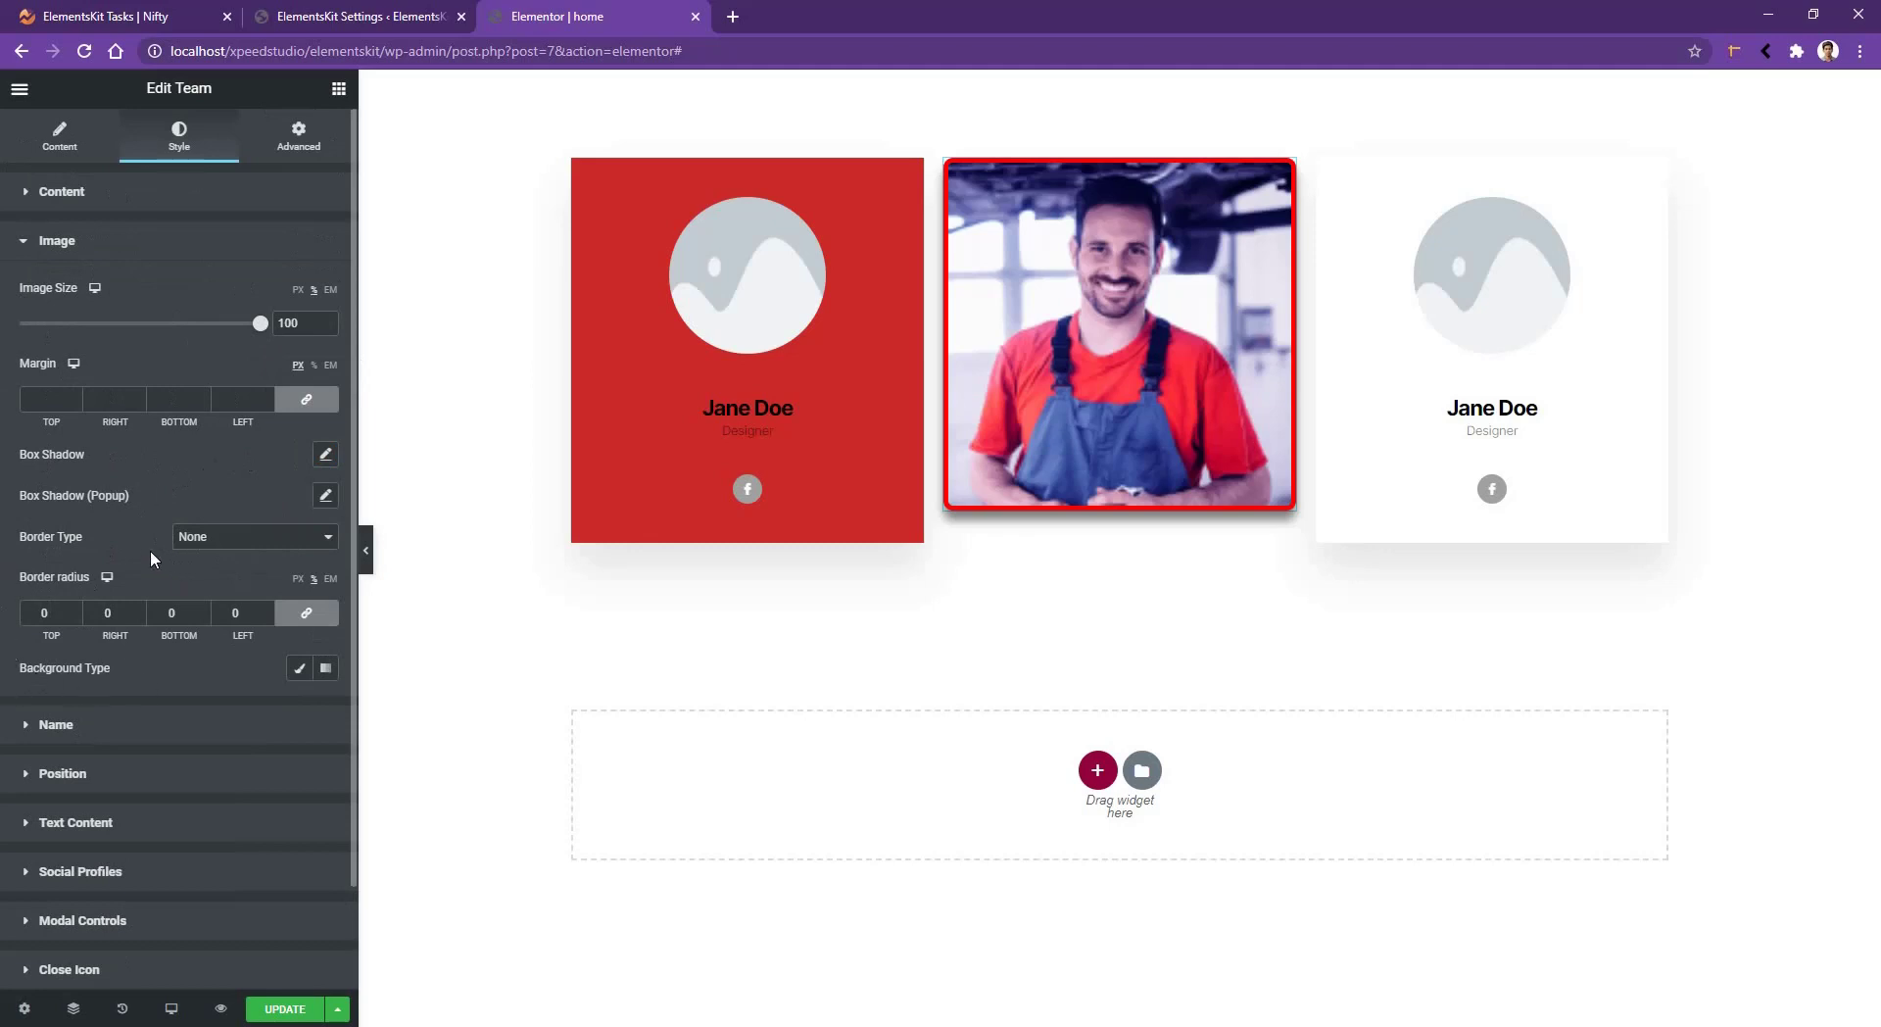
click(84, 724)
click(326, 338)
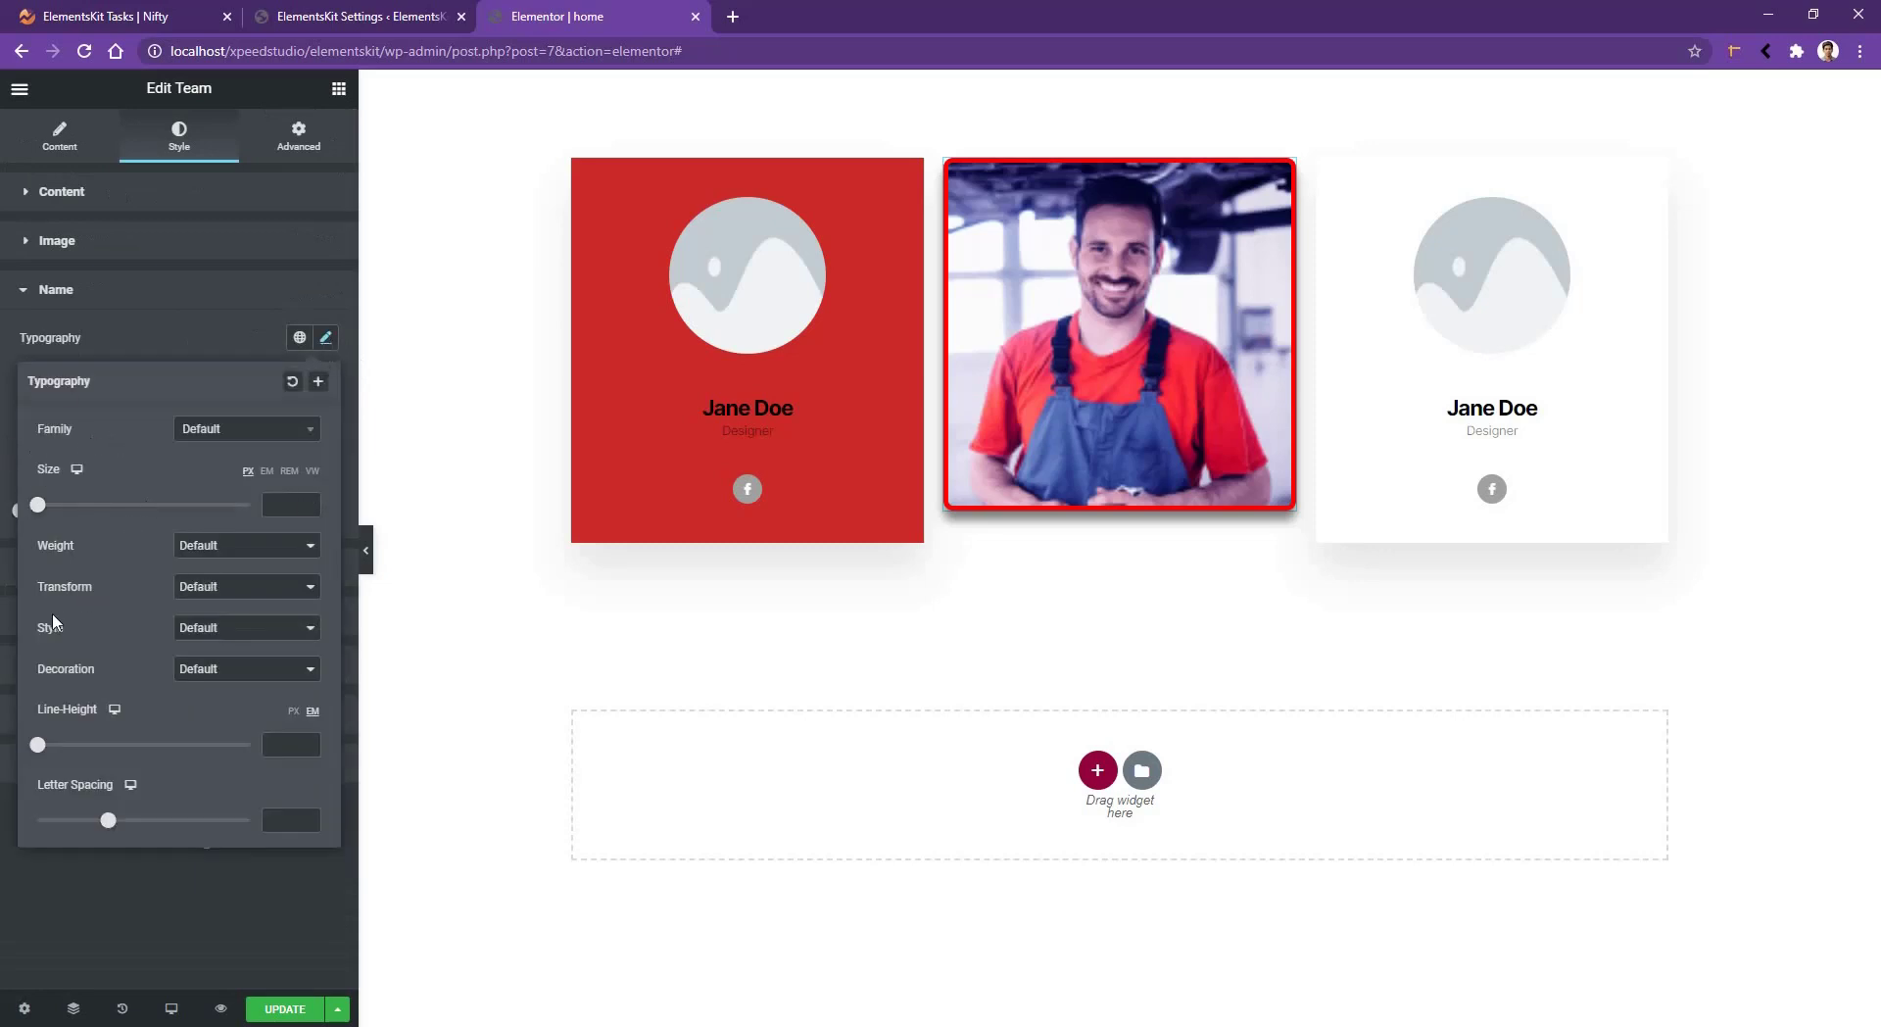
- Set the member name typography to Poppins, size 40, weight 600, Capitalize
click(208, 434)
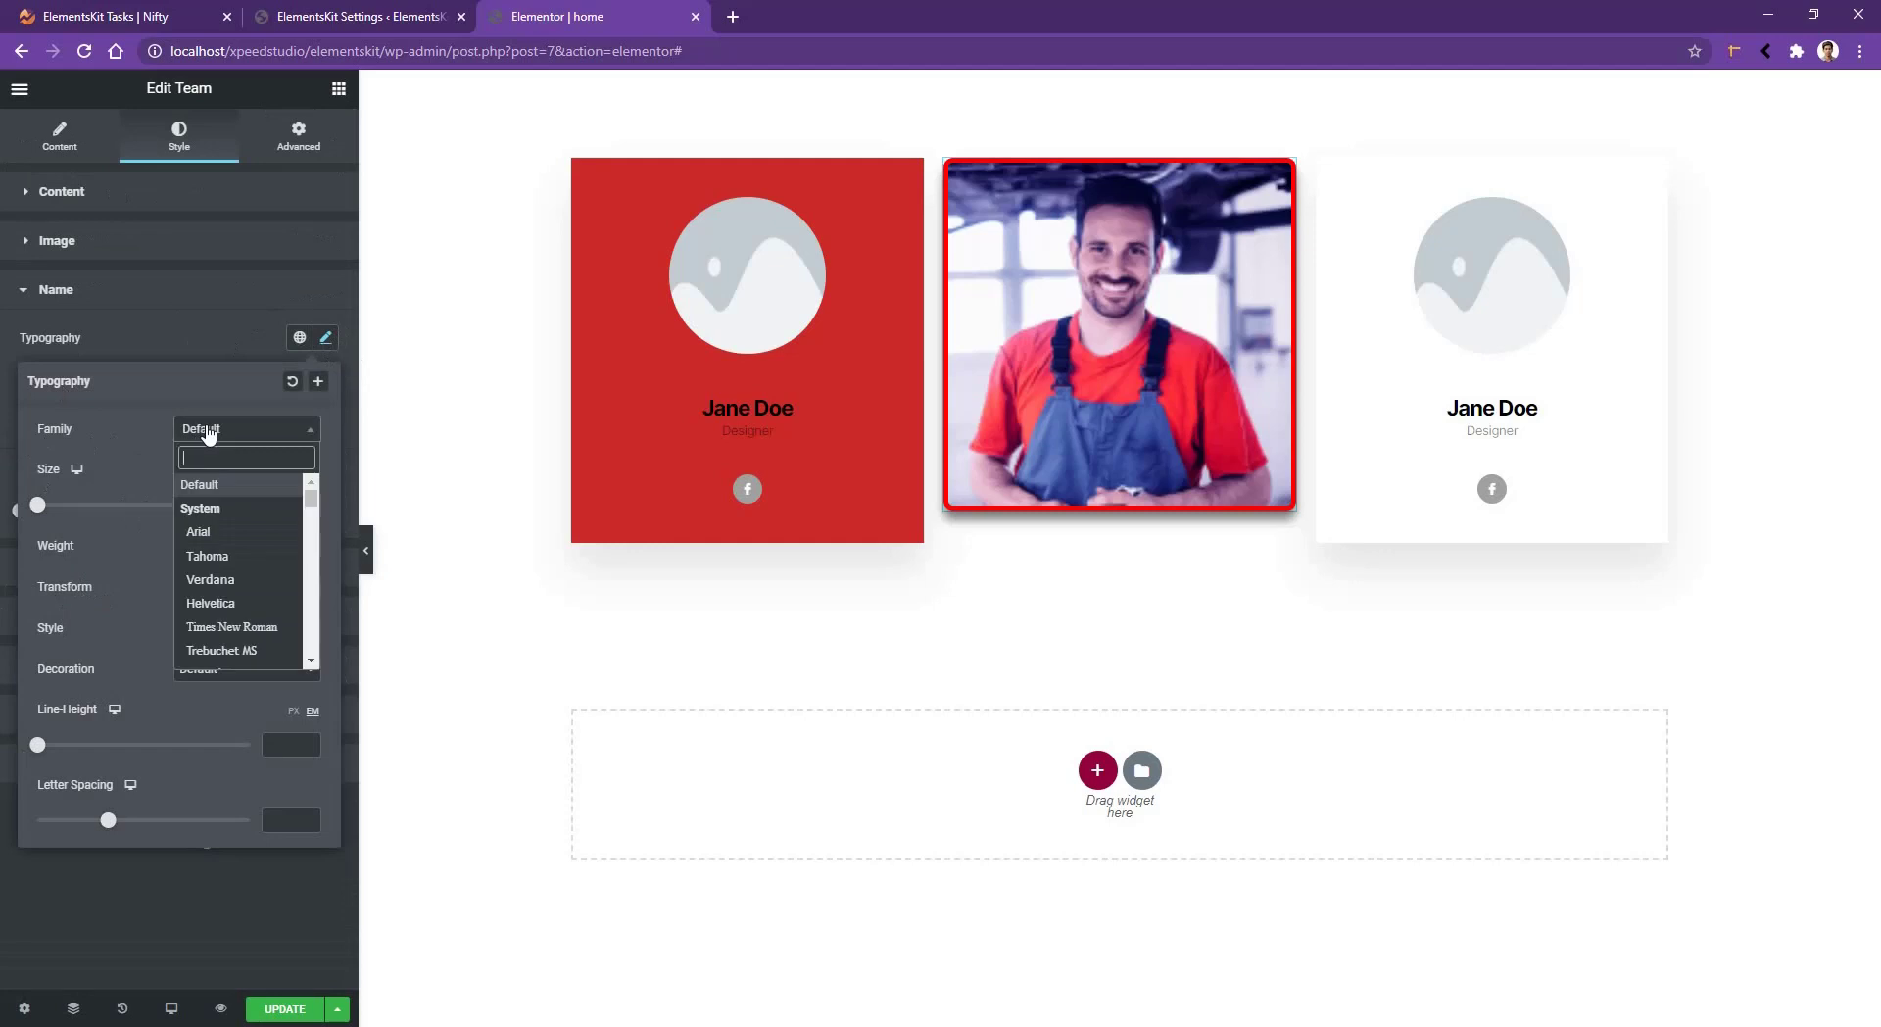
click(208, 435)
click(291, 502)
text(40)
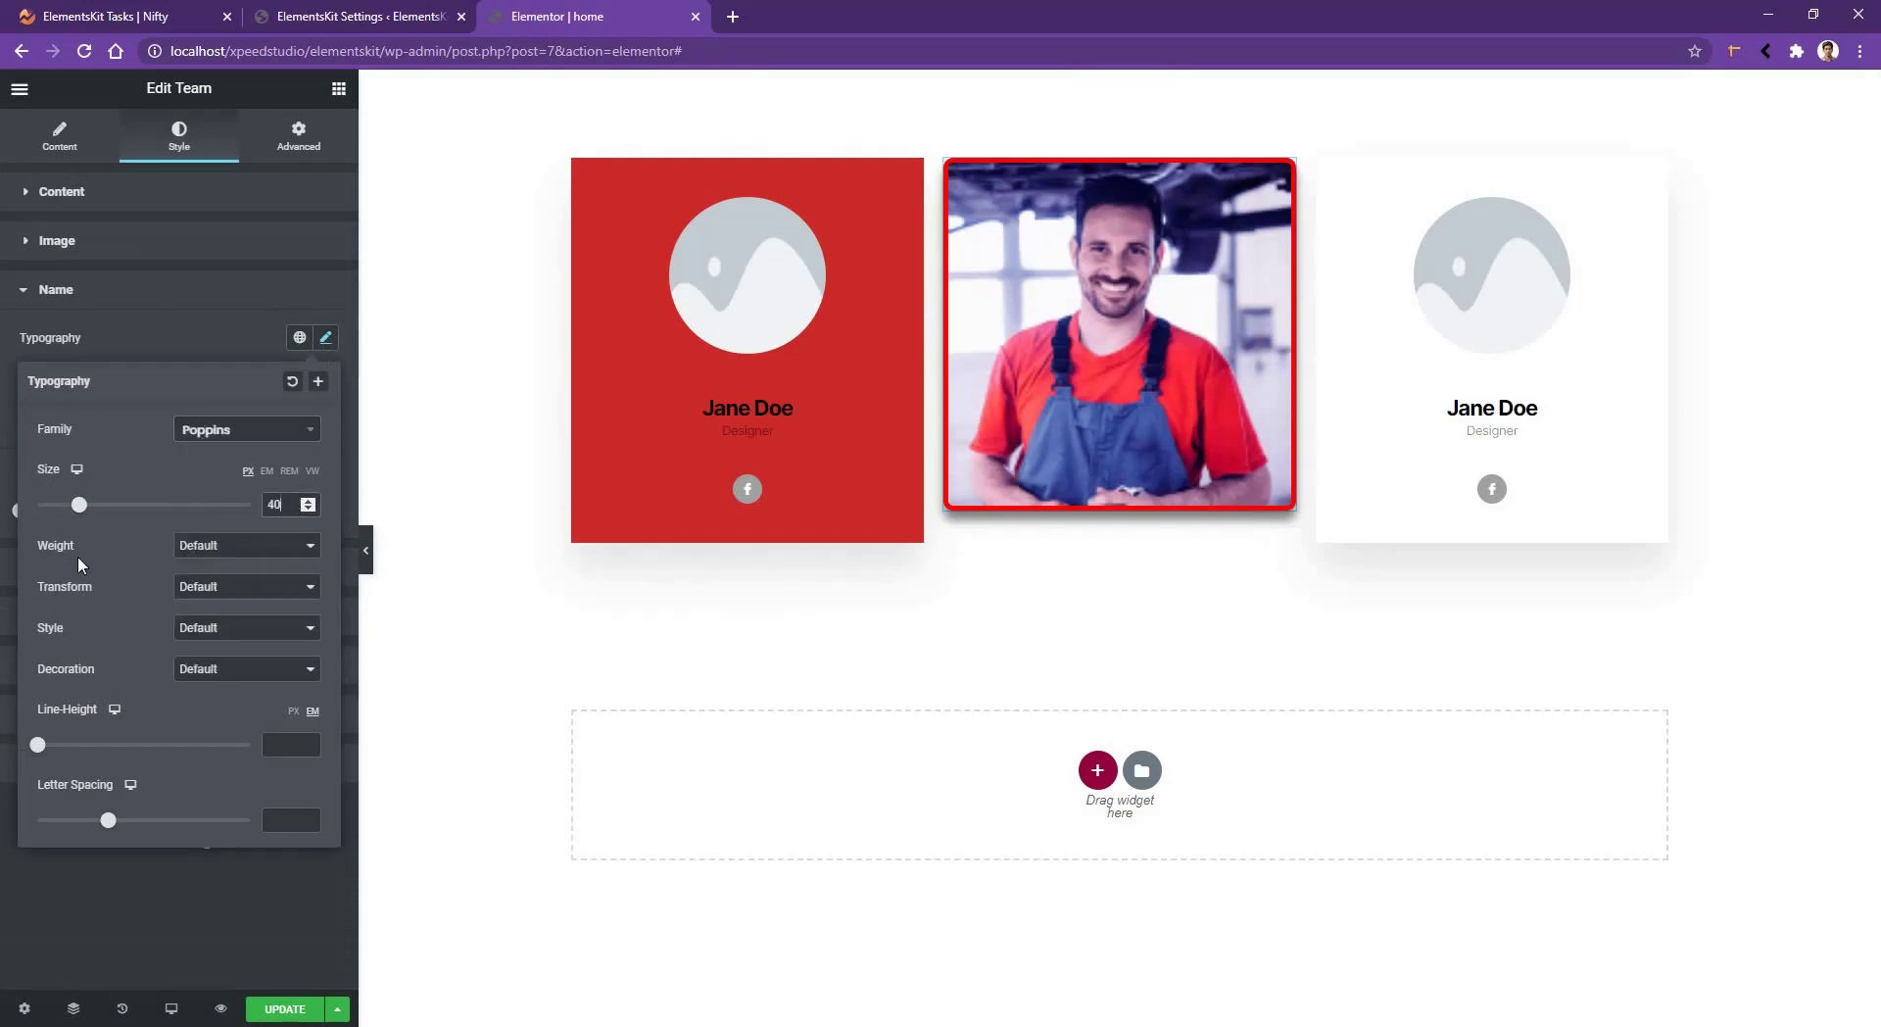
click(219, 549)
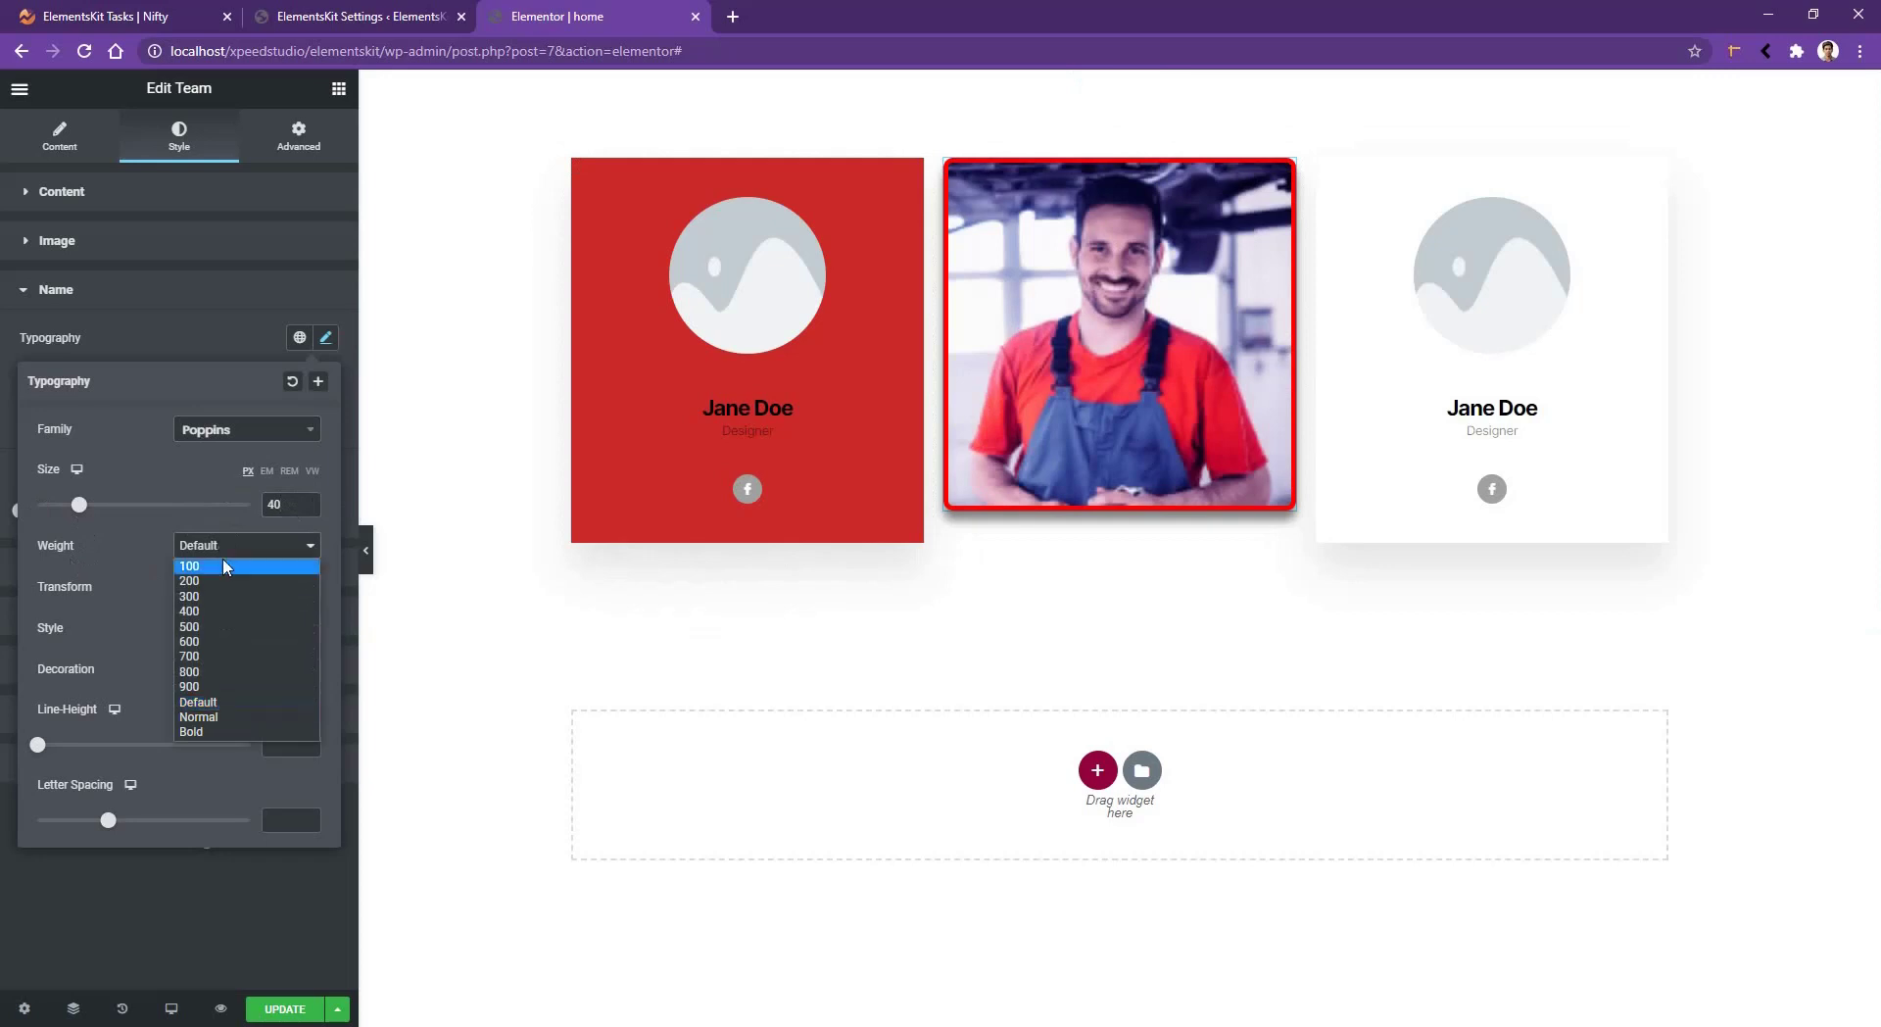
click(207, 641)
click(205, 594)
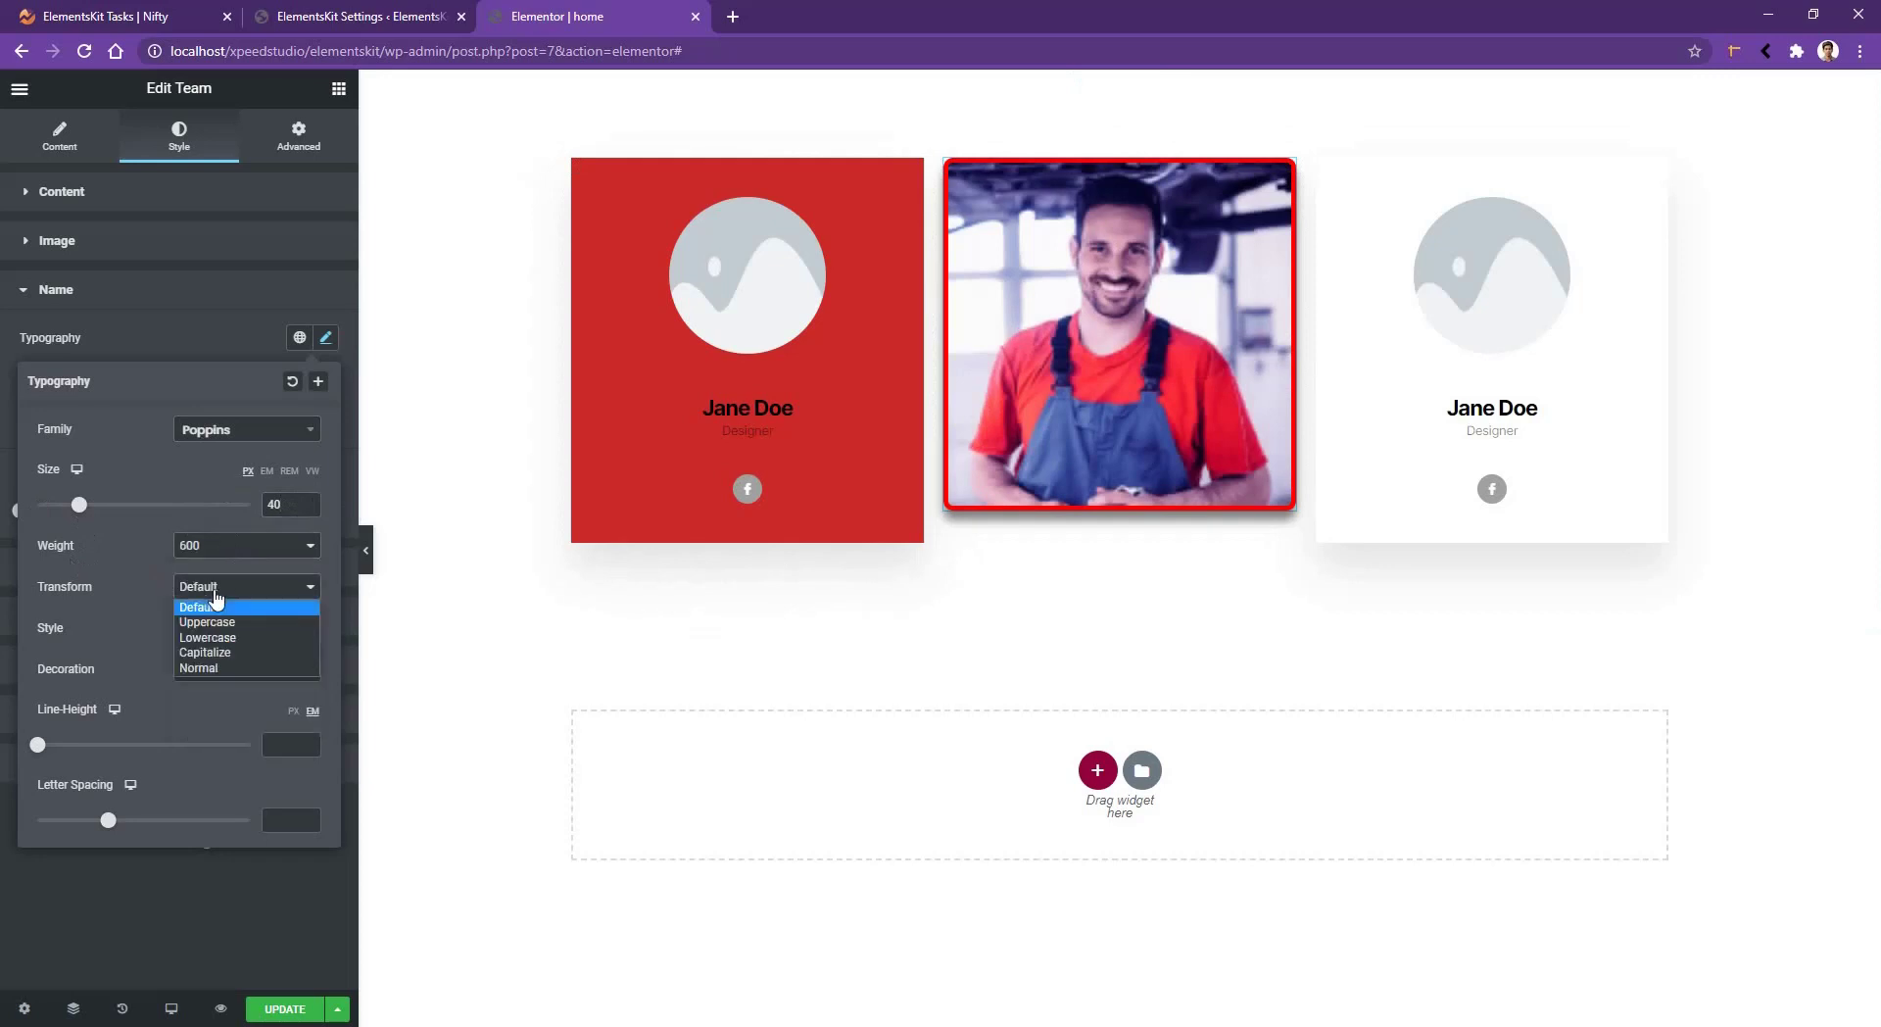
click(208, 652)
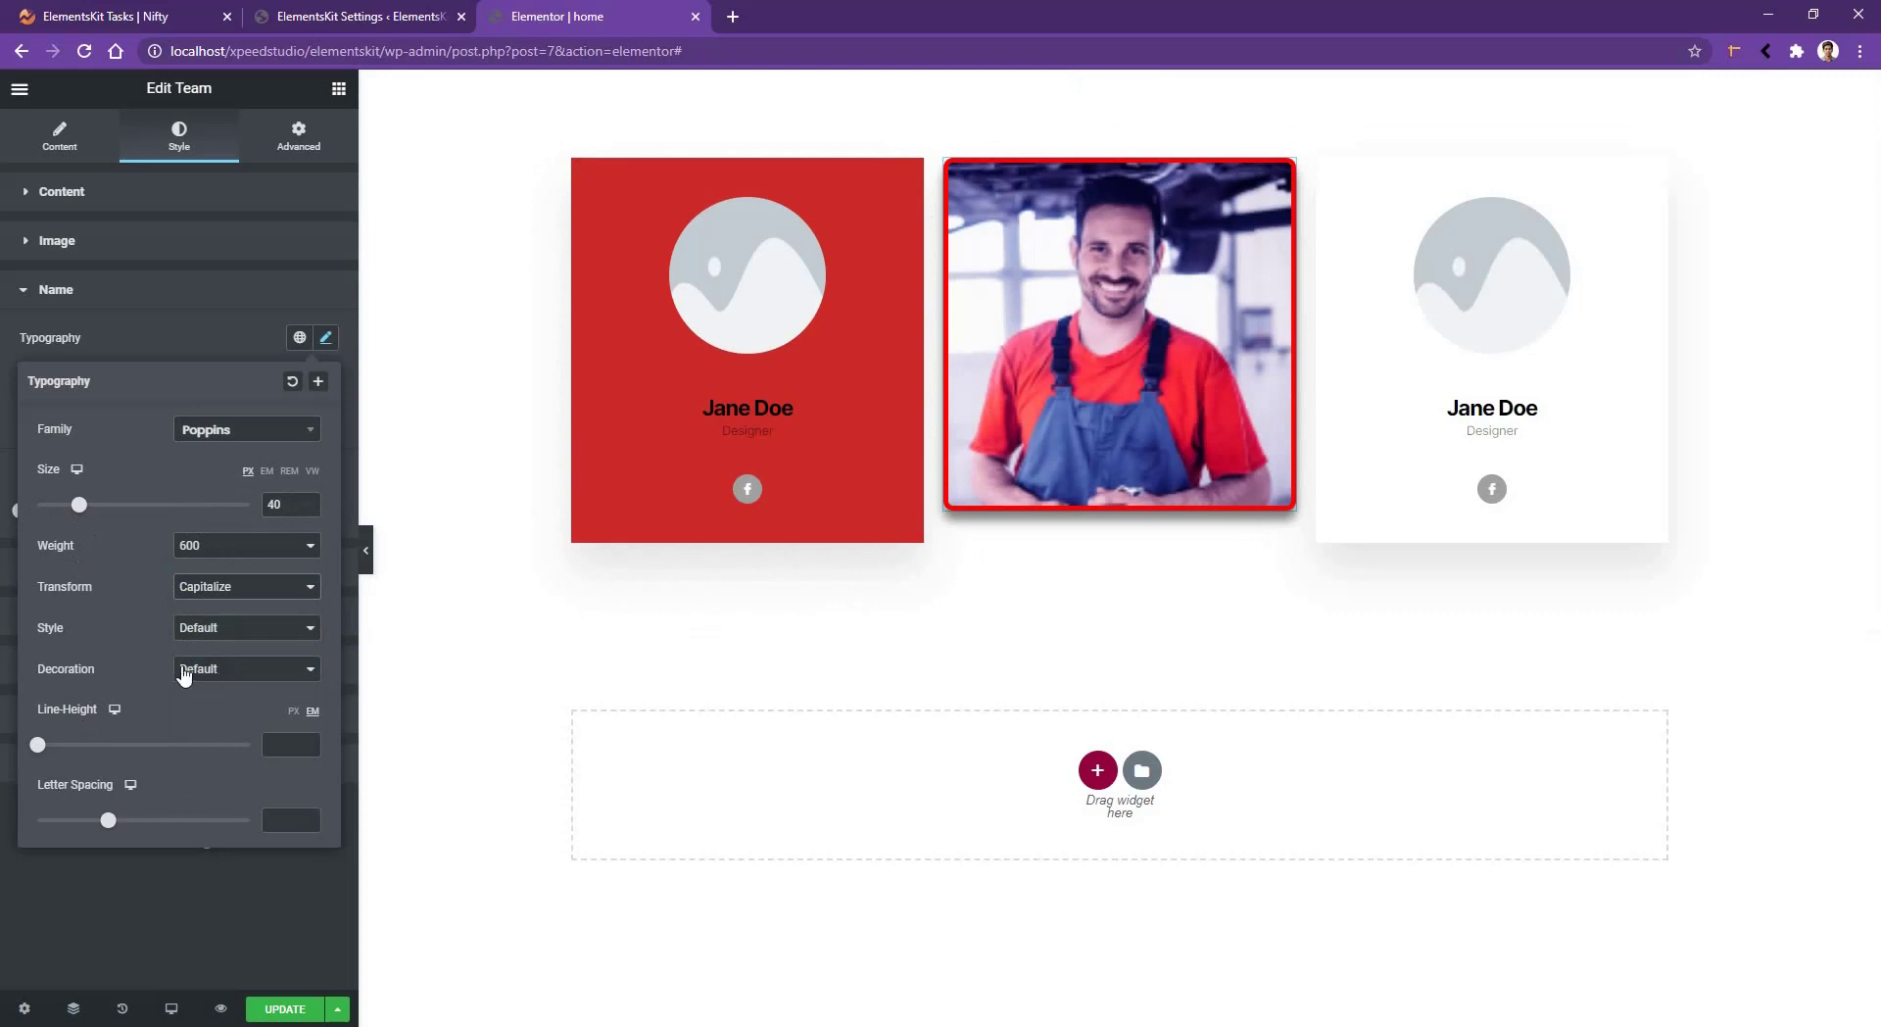
click(326, 337)
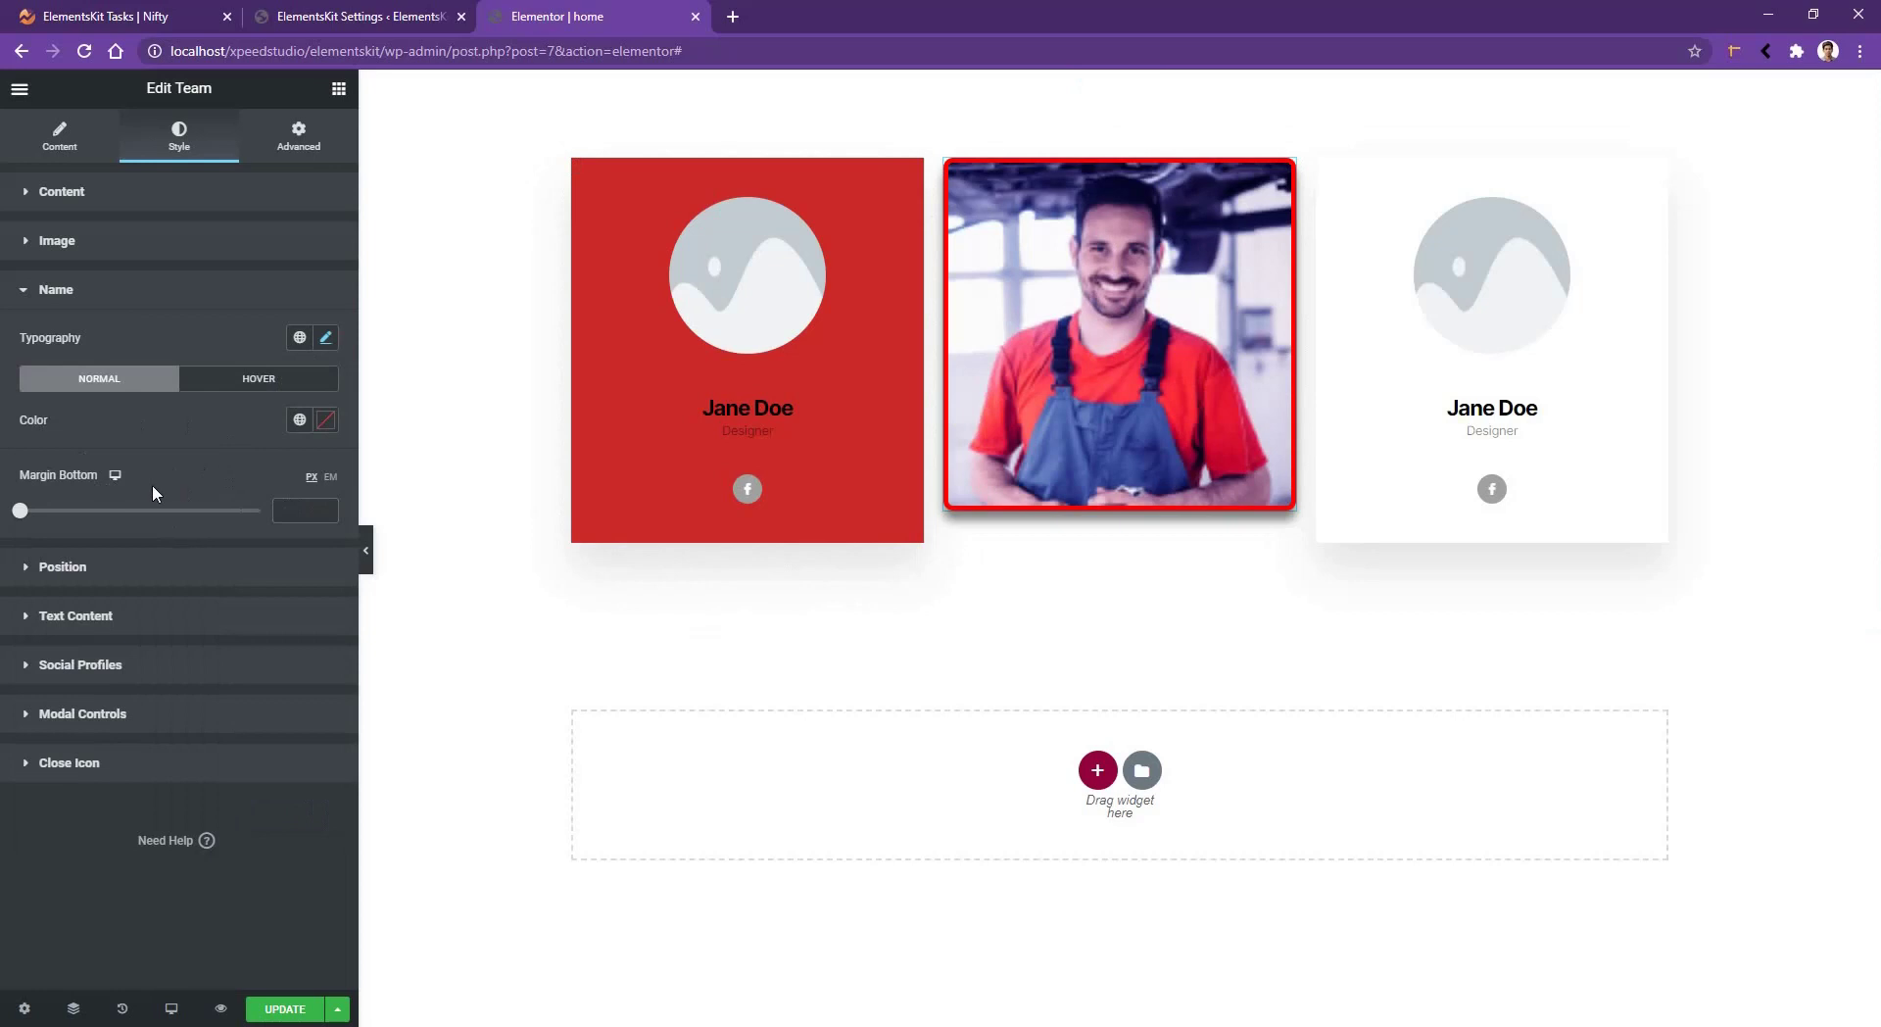
- Unlink the description text margin and set its top margin to 20
click(131, 568)
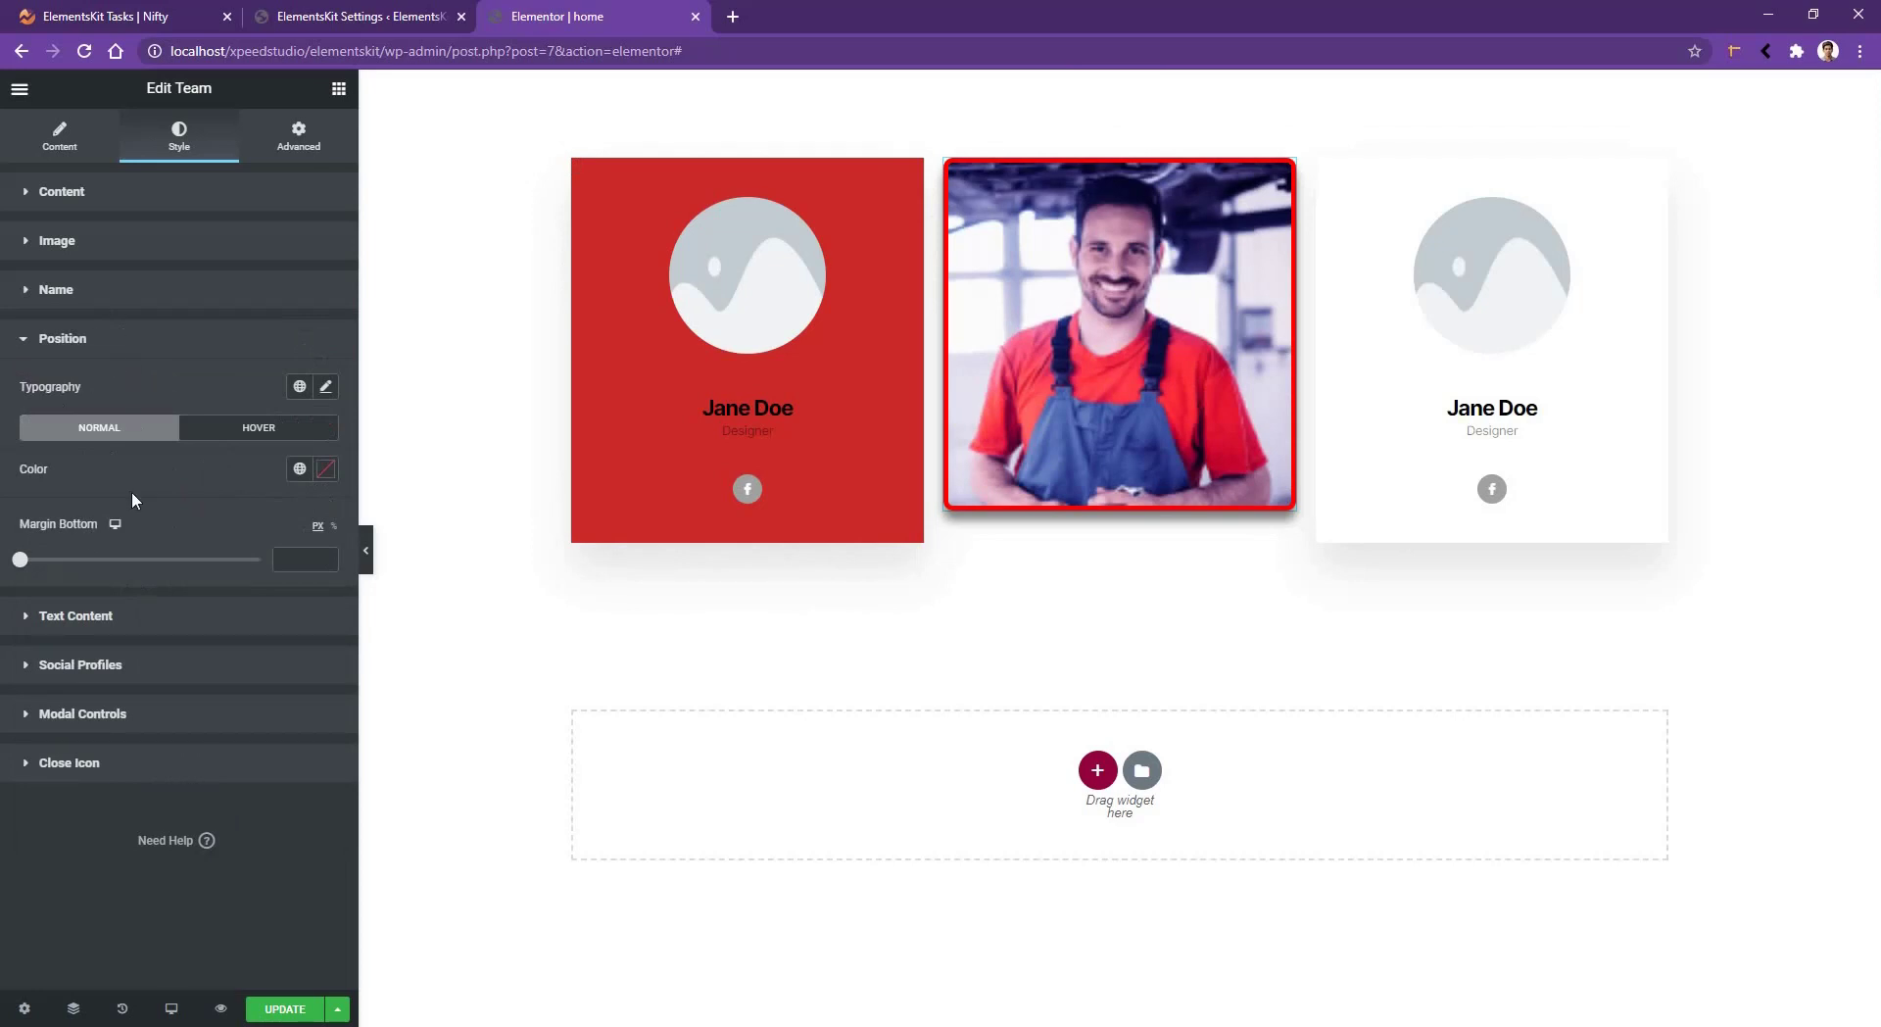
click(88, 615)
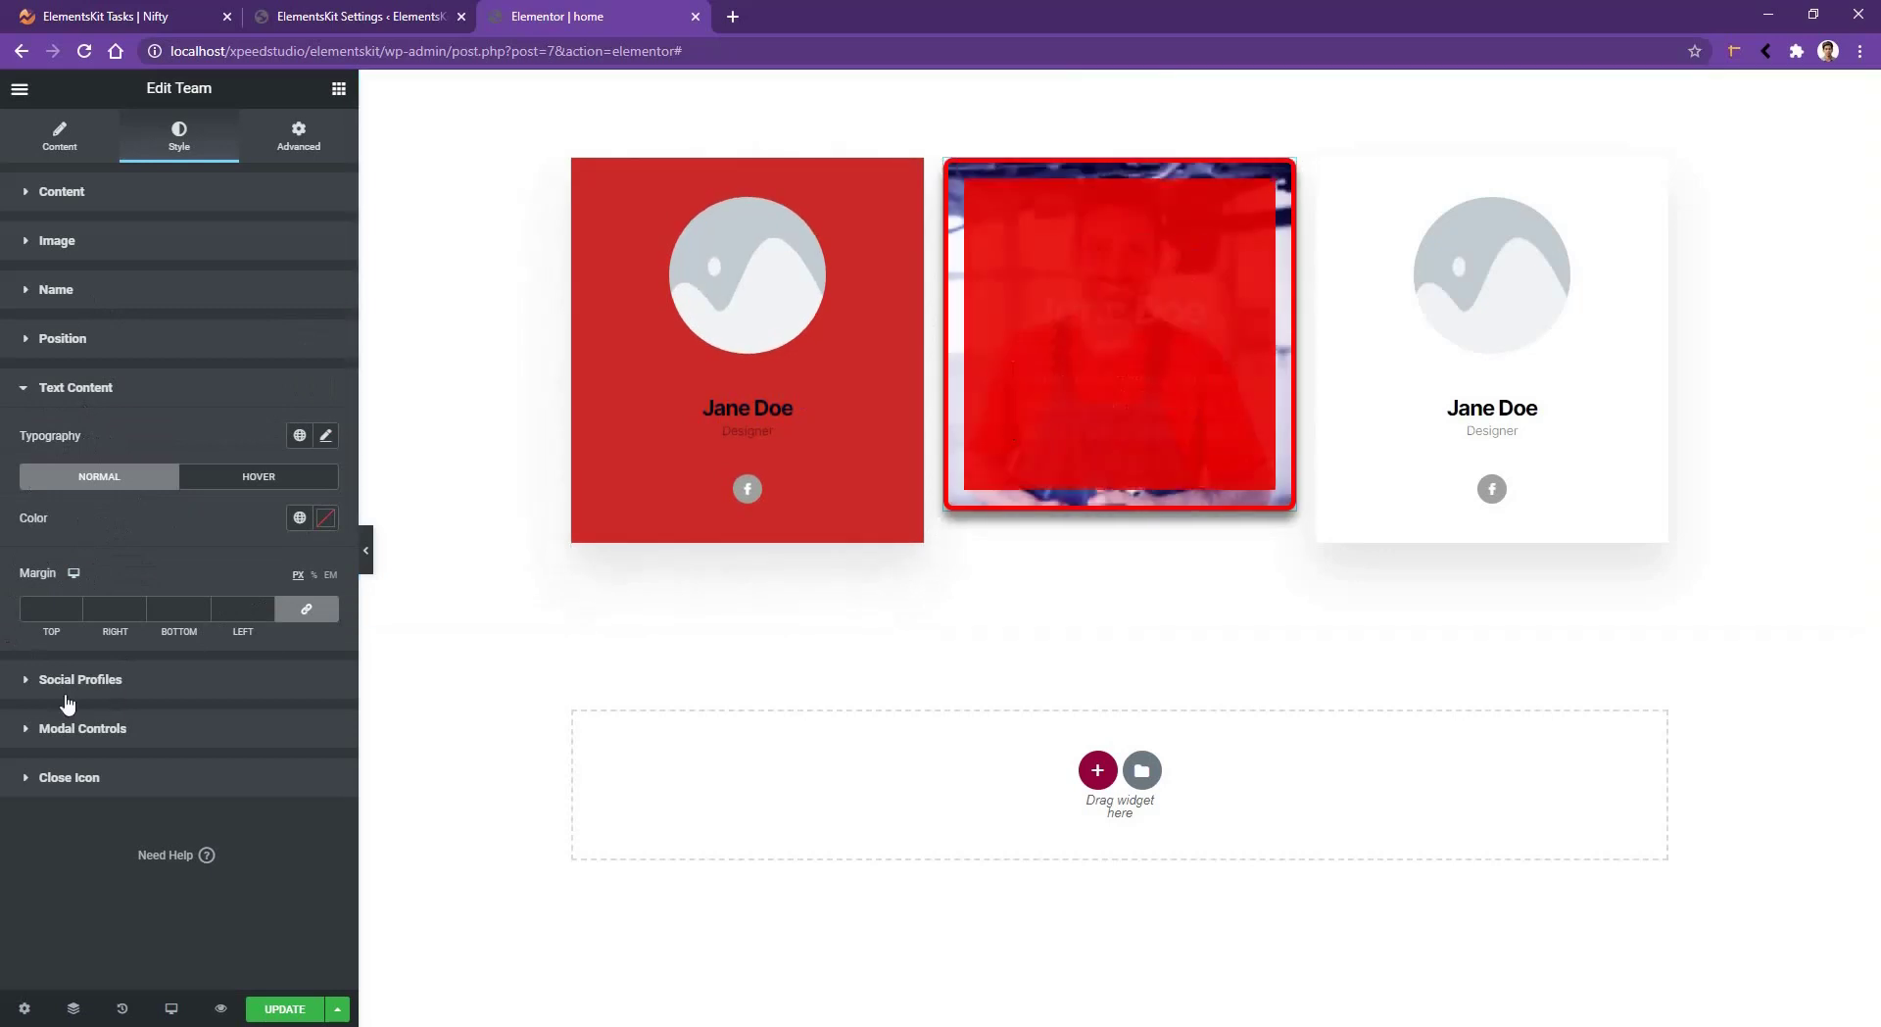
click(304, 610)
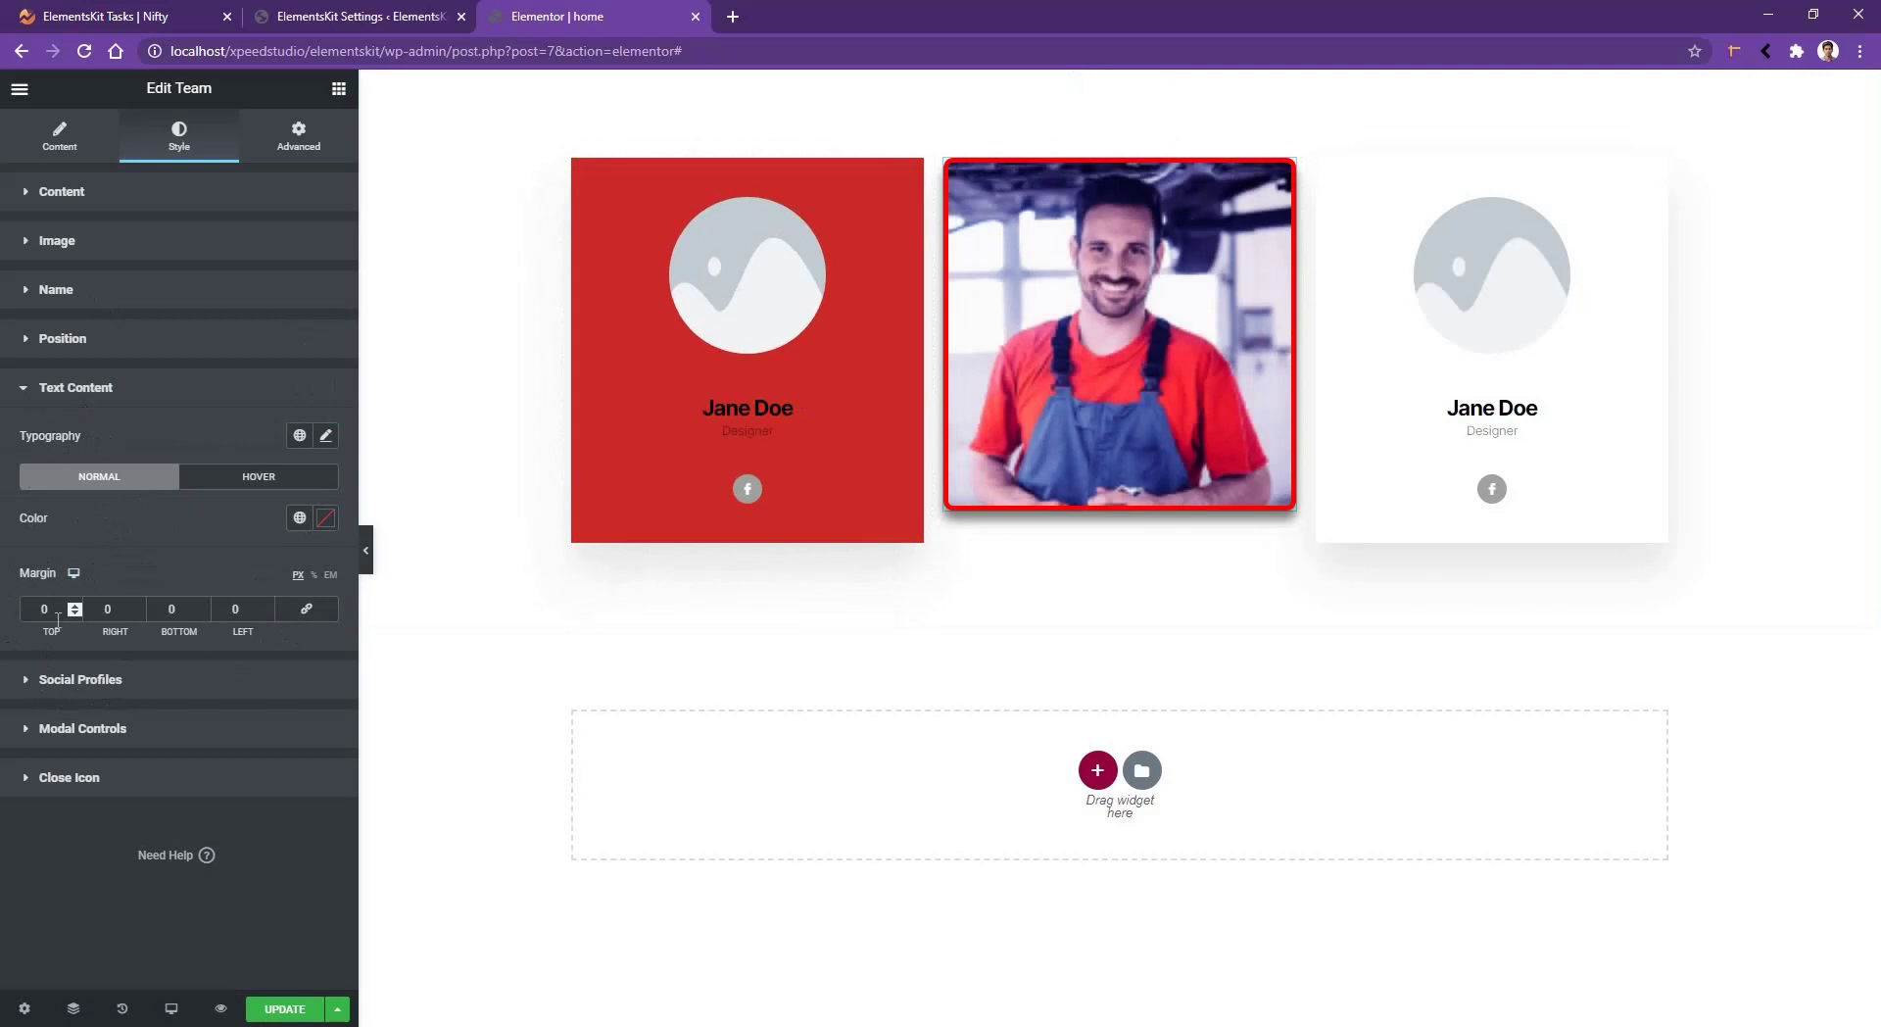
text(20)
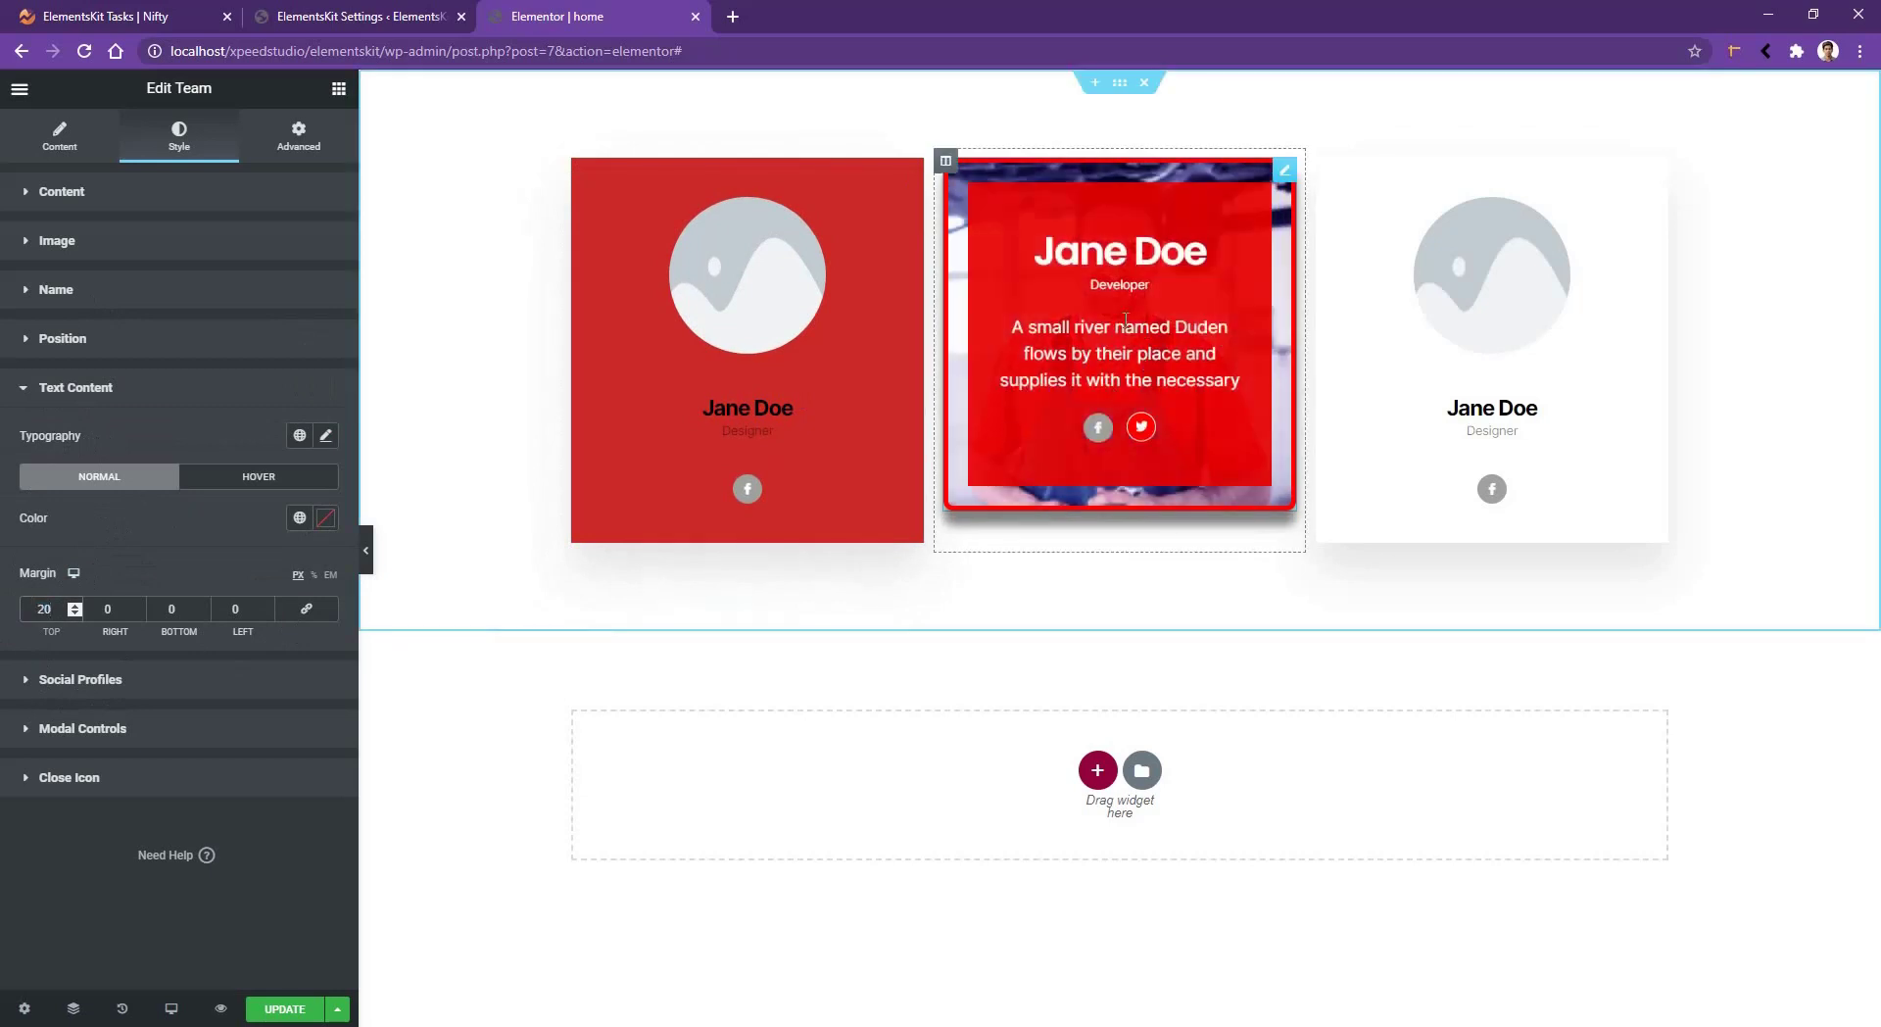
click(63, 686)
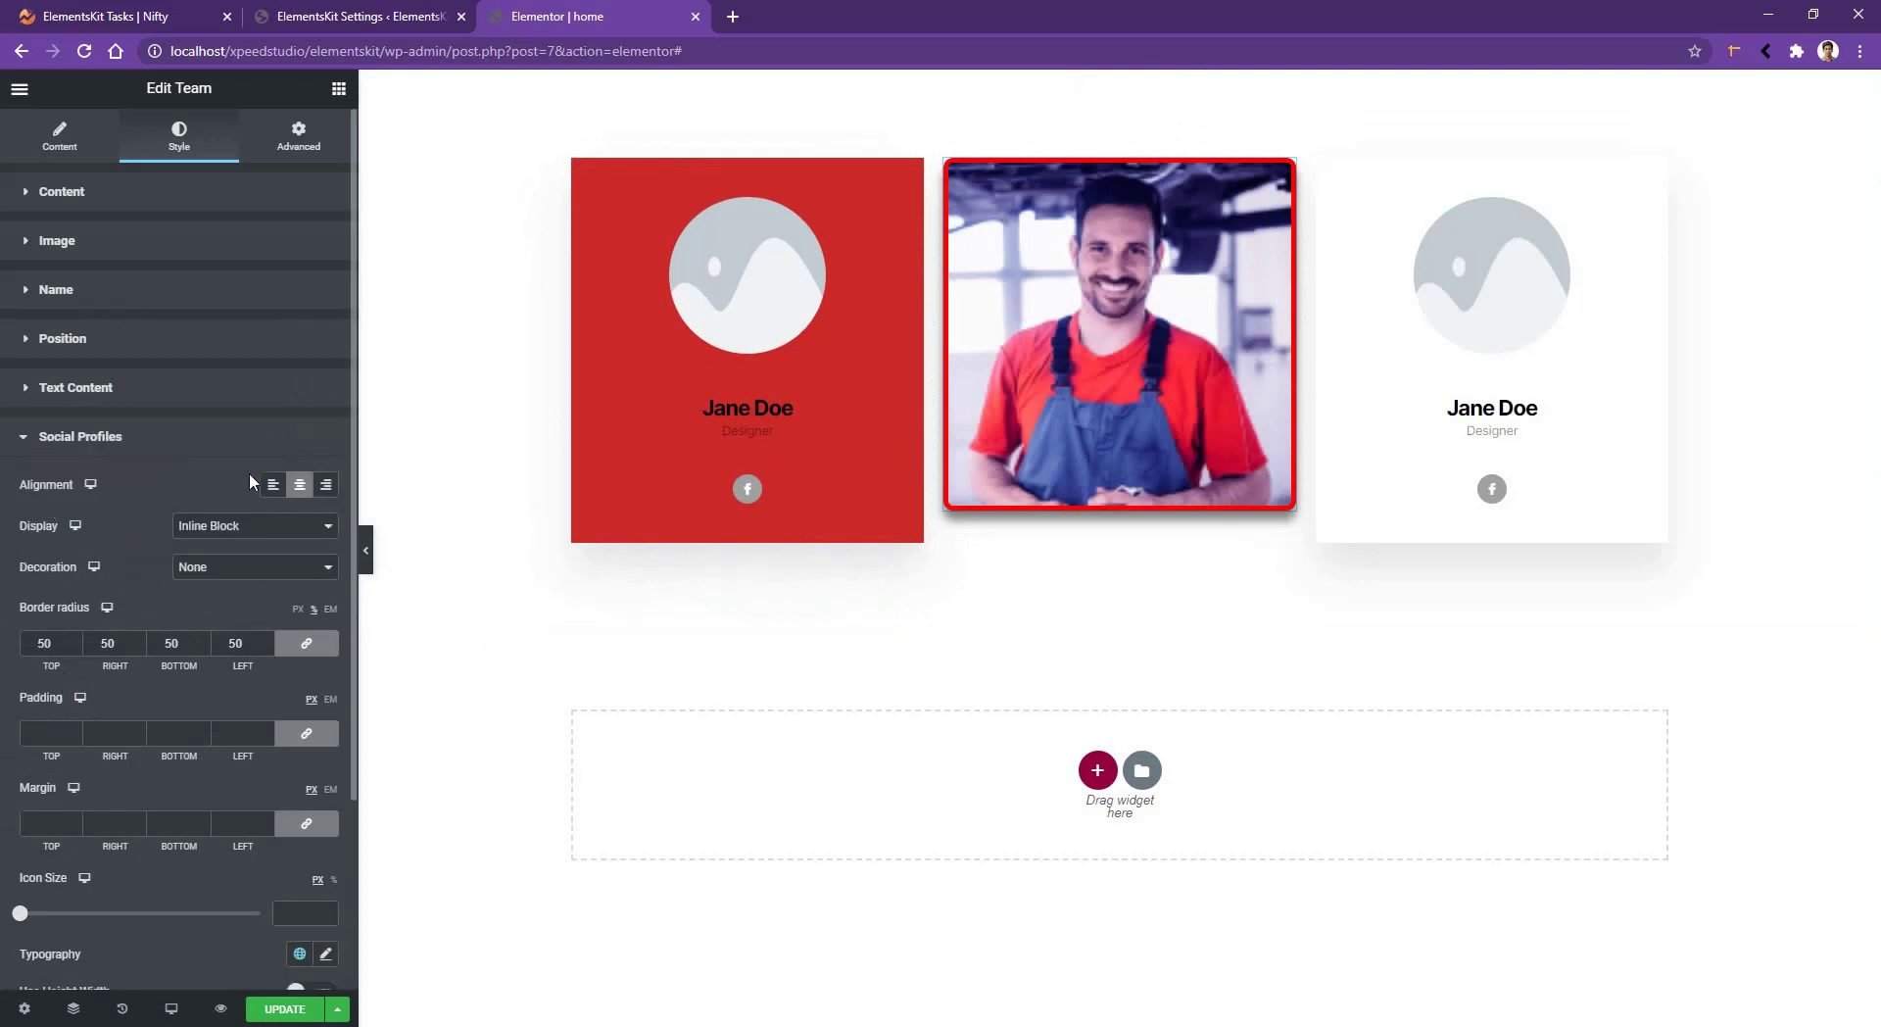
click(325, 486)
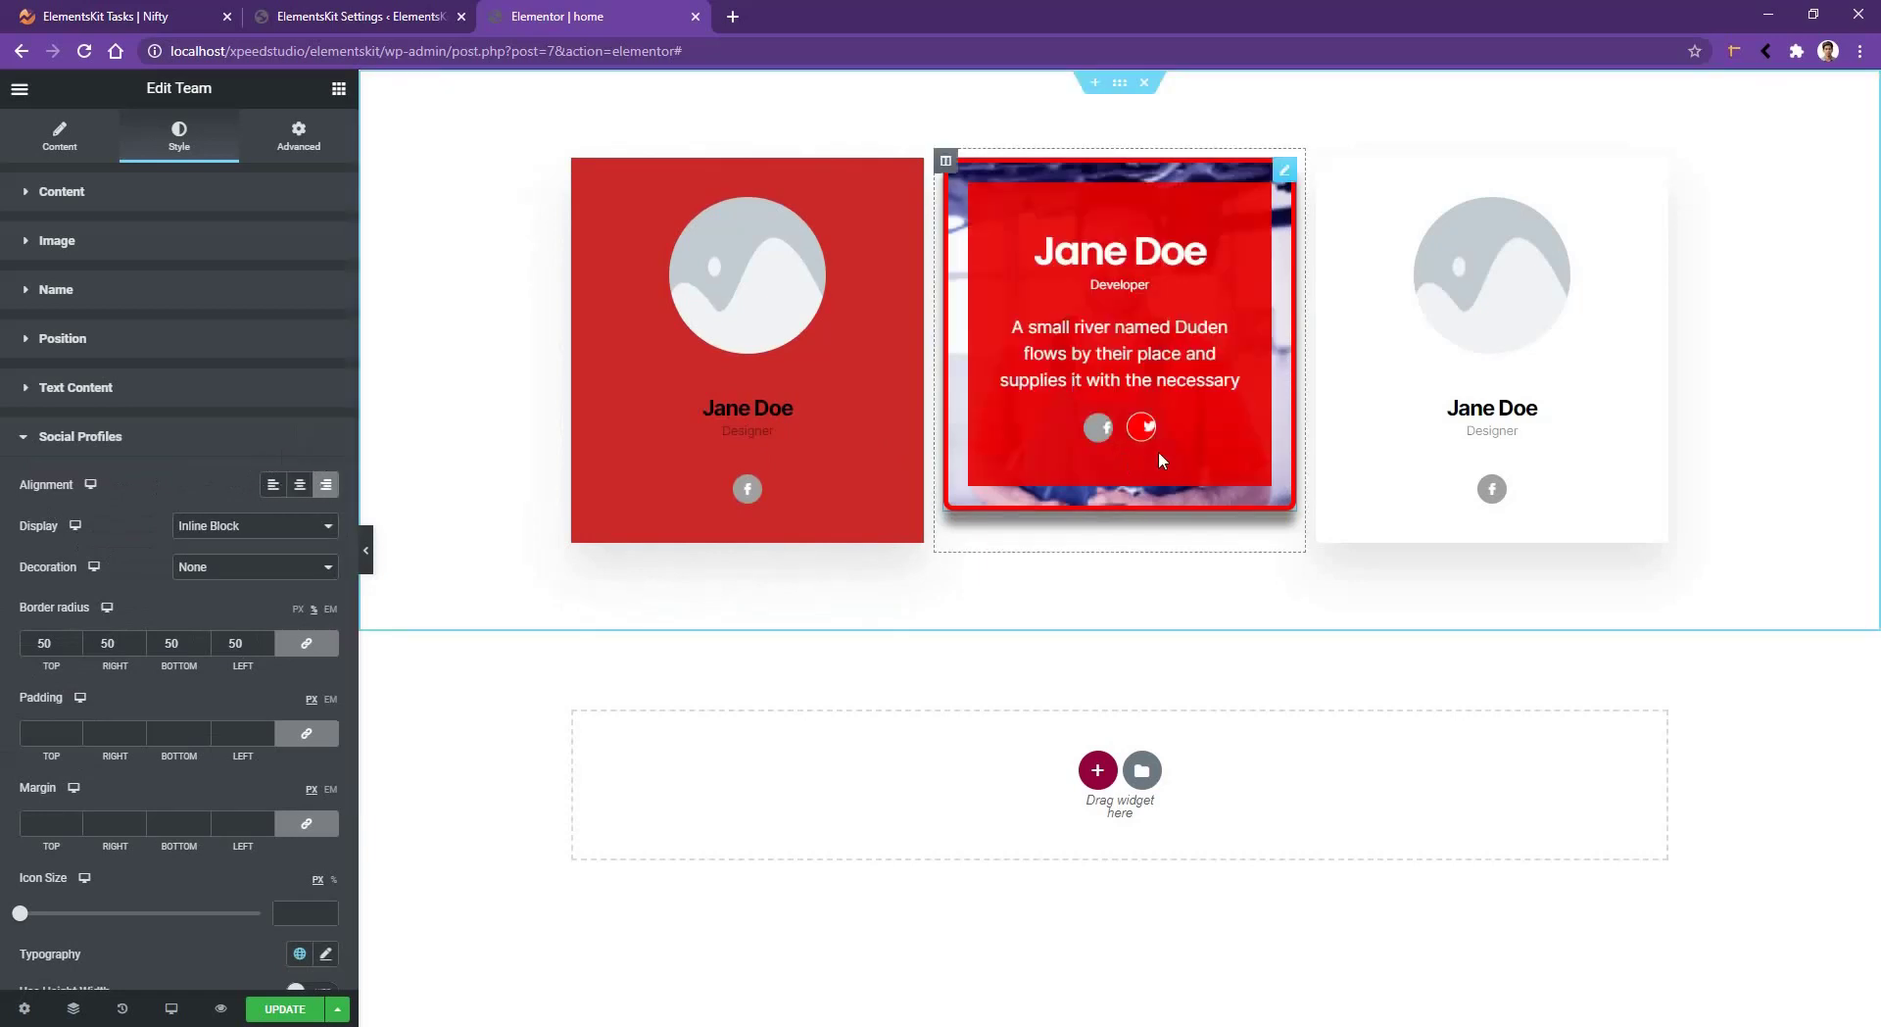
click(300, 484)
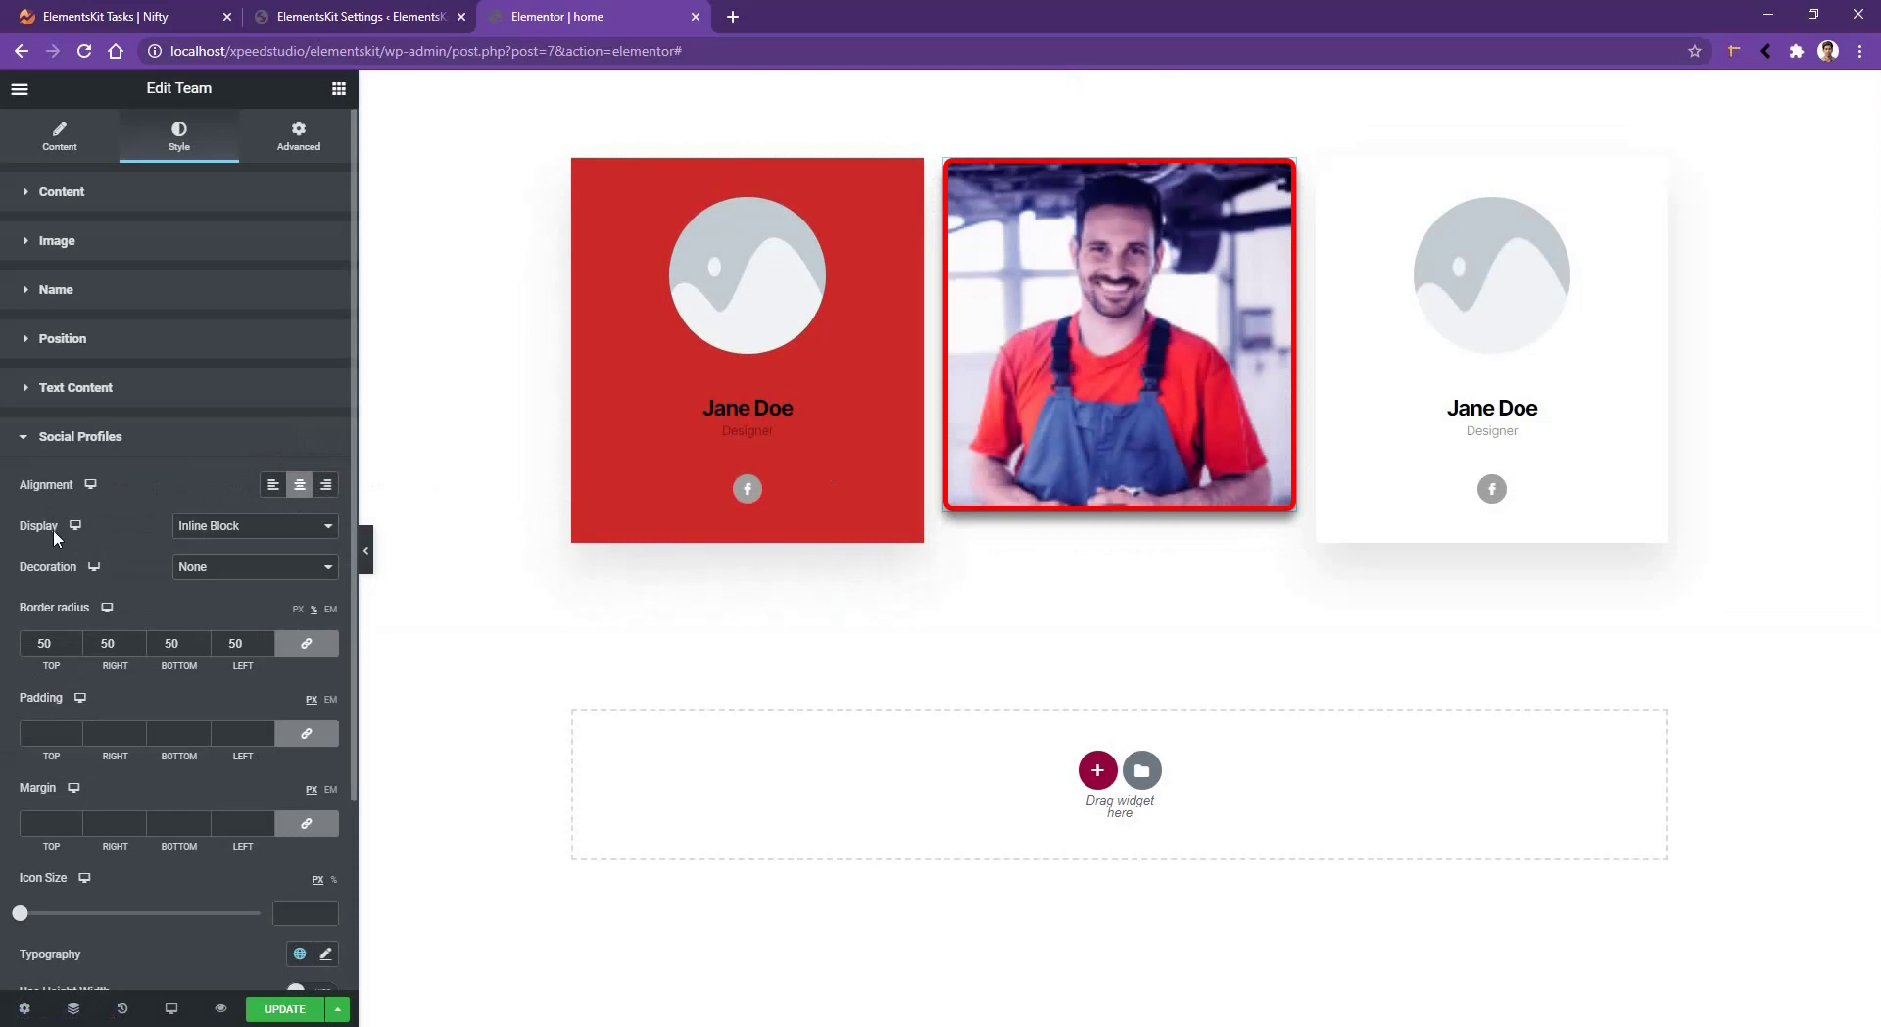
click(234, 529)
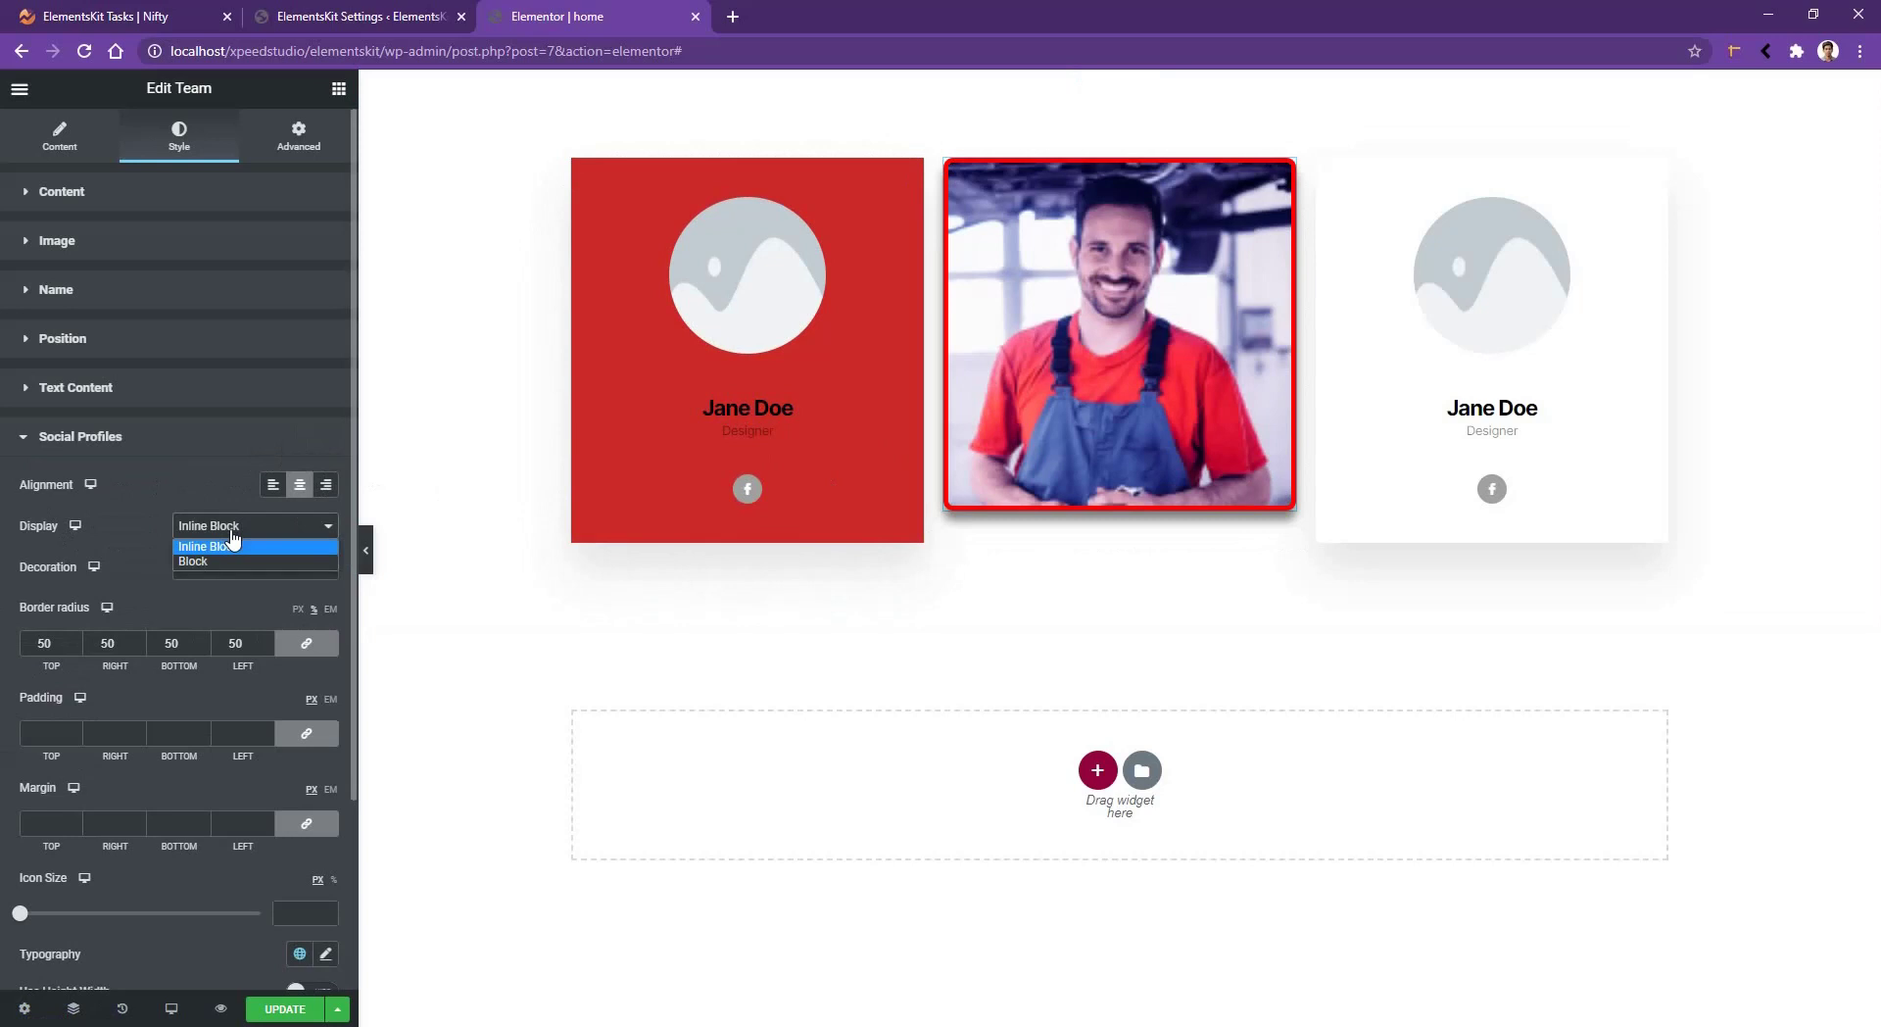
click(192, 562)
mouse_move(1019, 445)
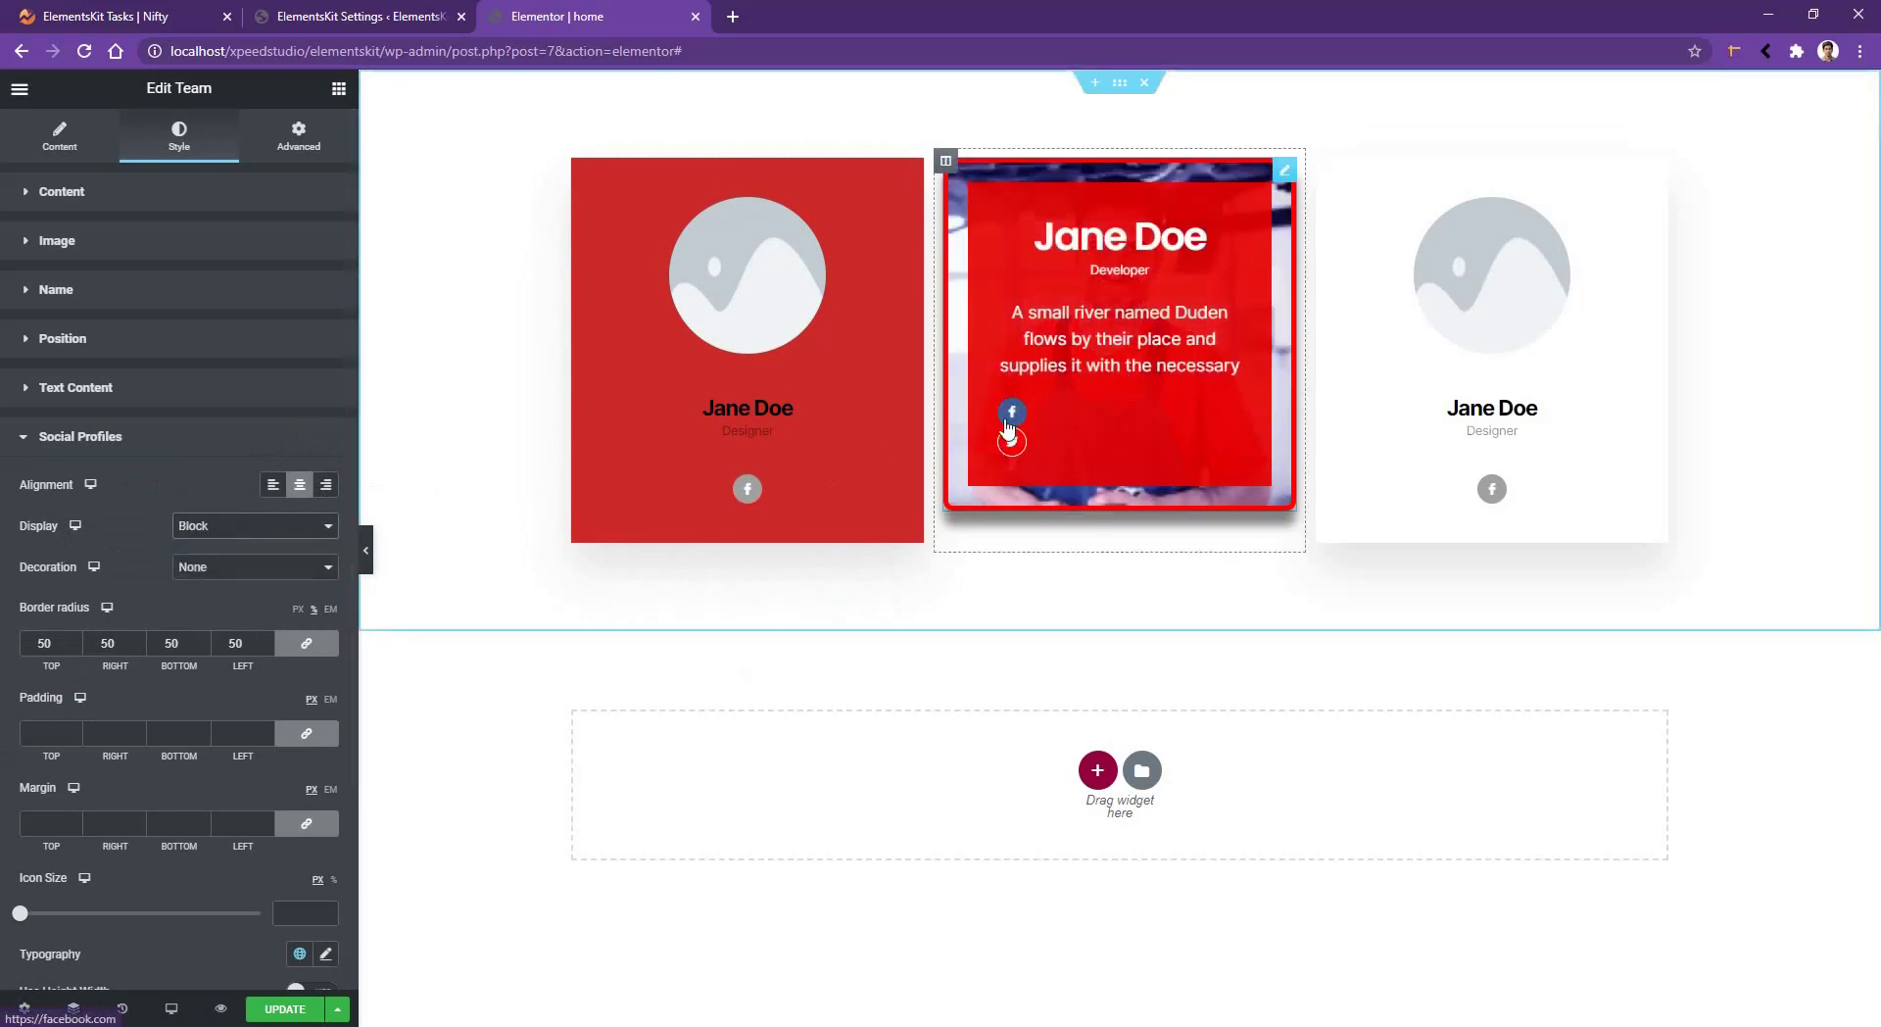
click(233, 531)
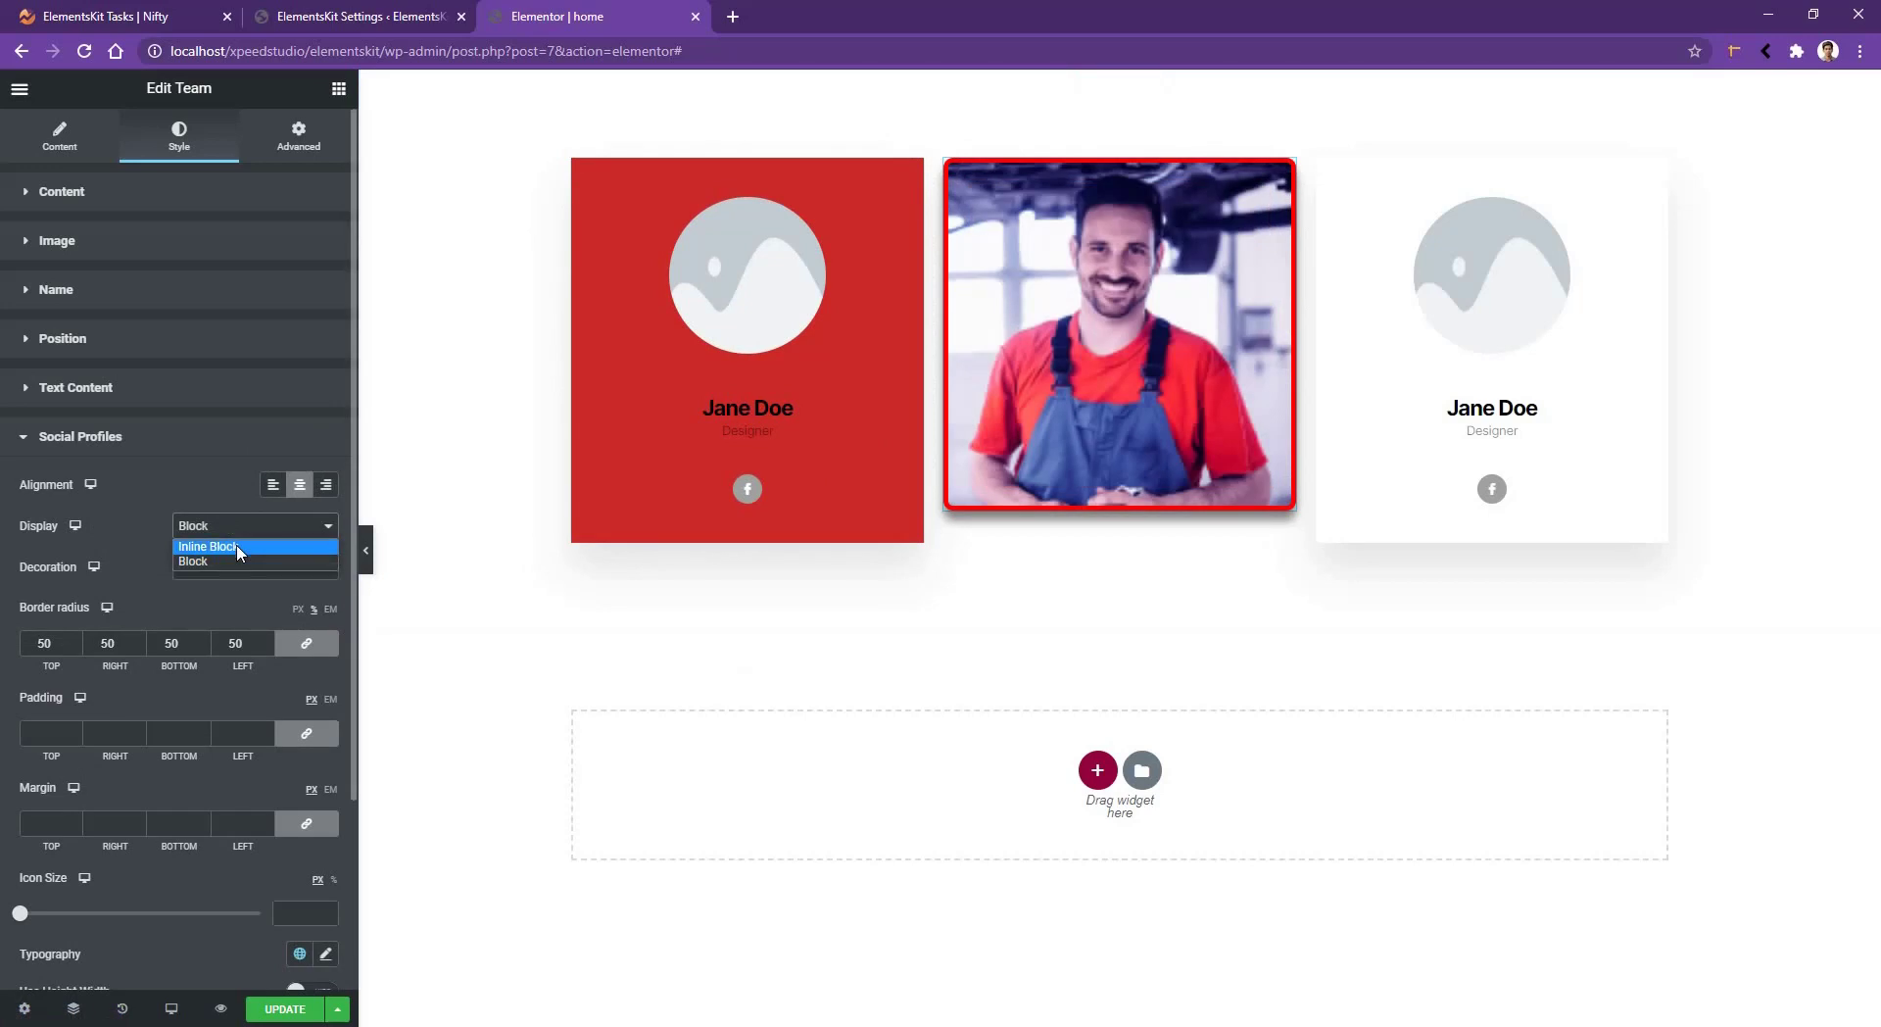
click(238, 546)
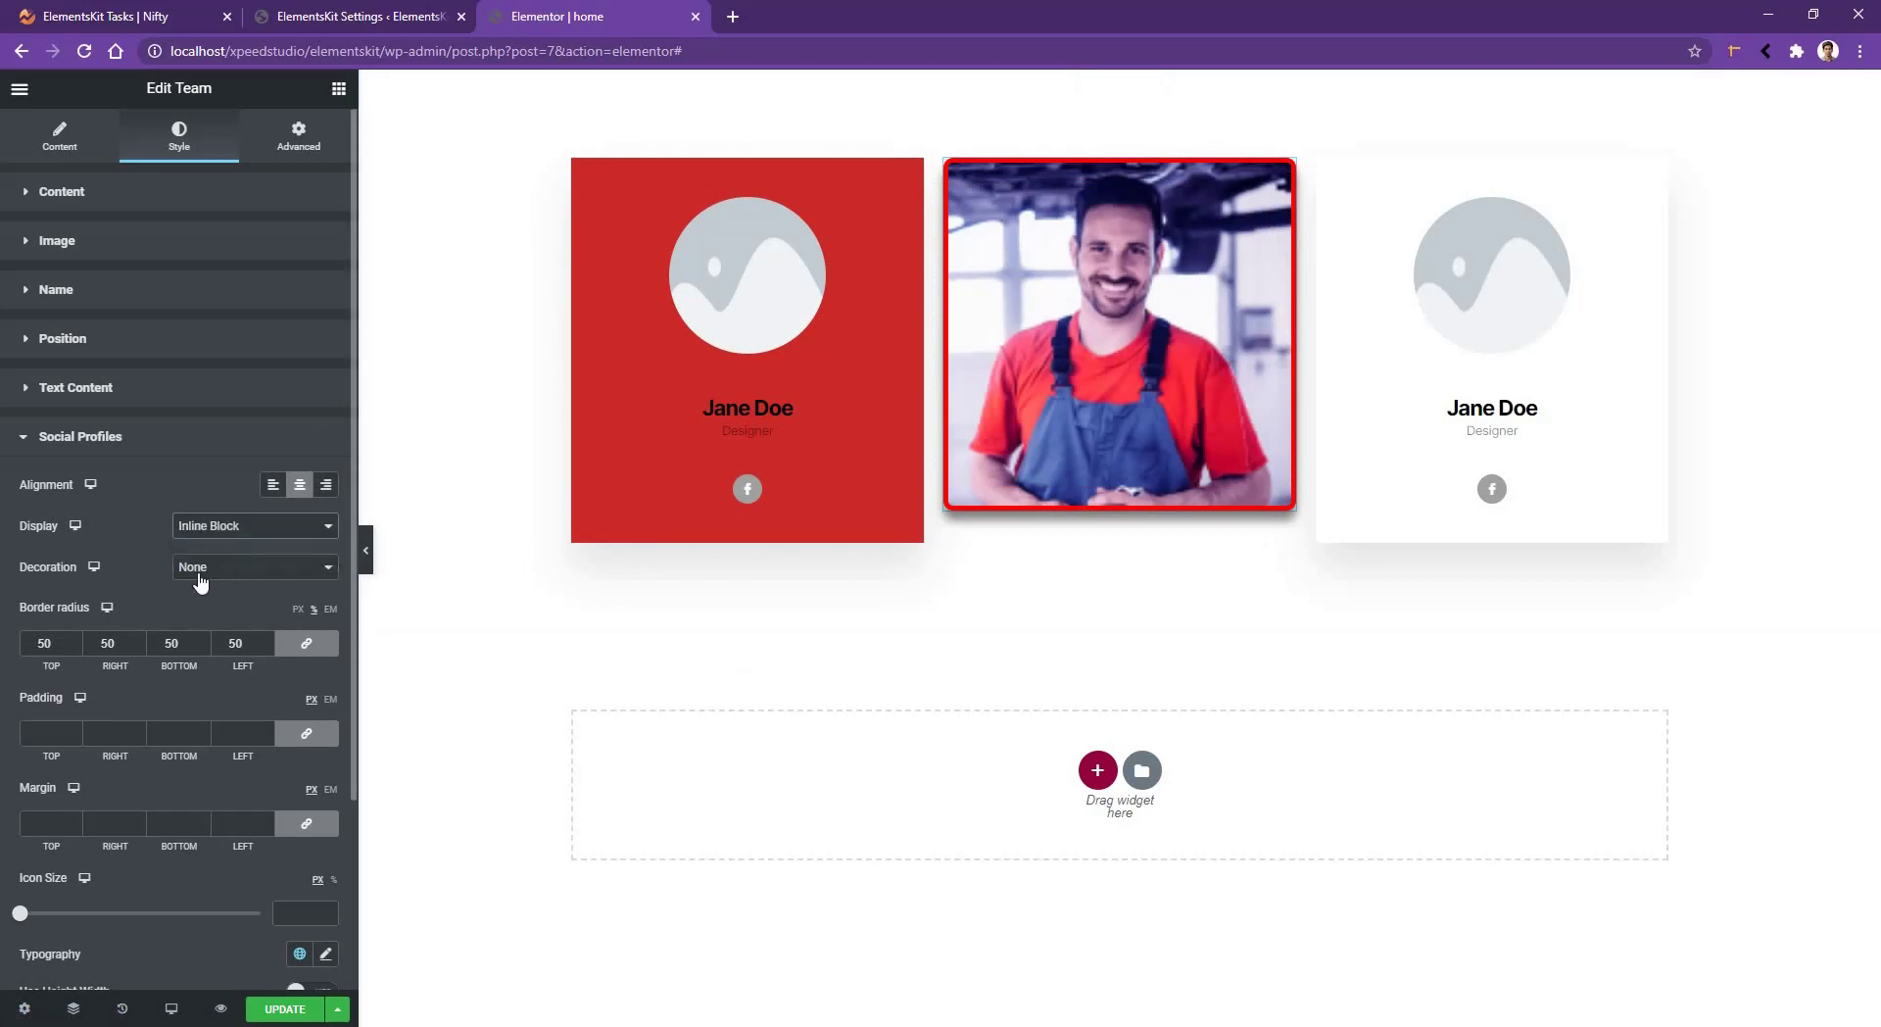
click(201, 578)
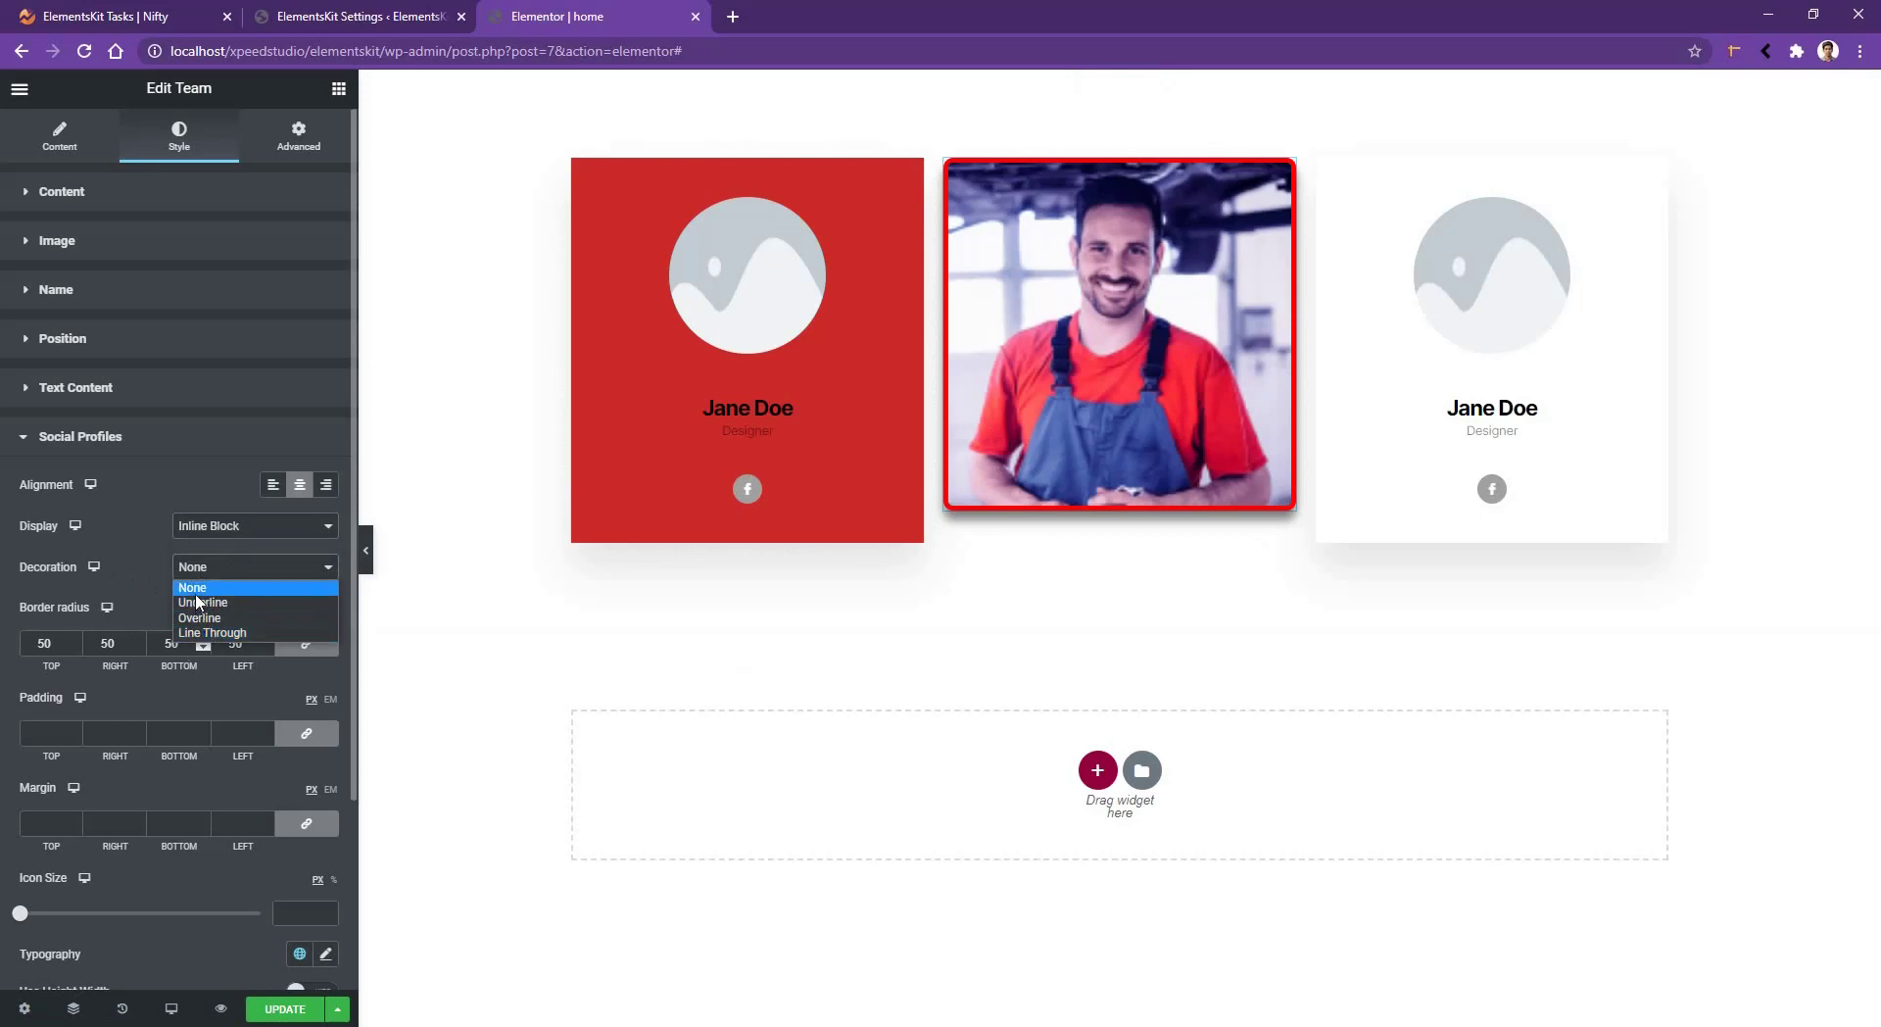
click(196, 588)
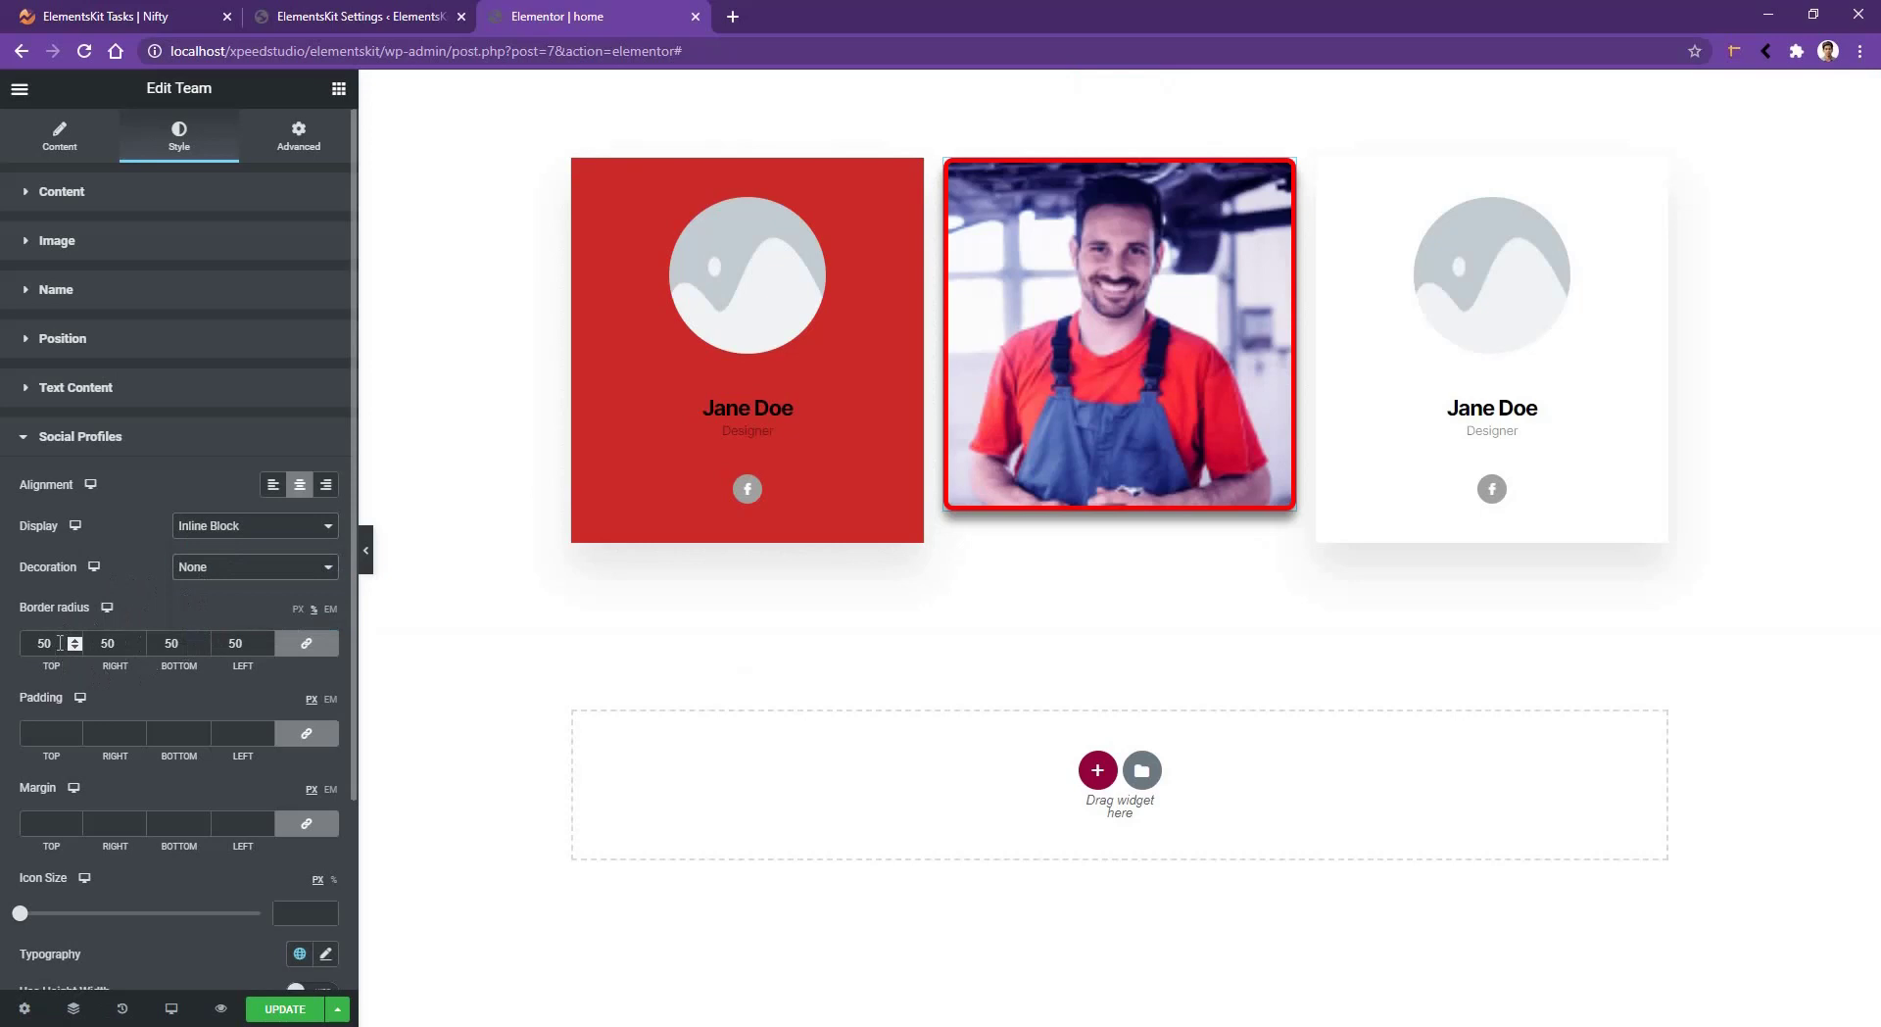
- Set the social icons' border radius to 5 and icon size to 14
drag(56, 644, 4, 648)
text(5)
scroll(48, 829, down, 3)
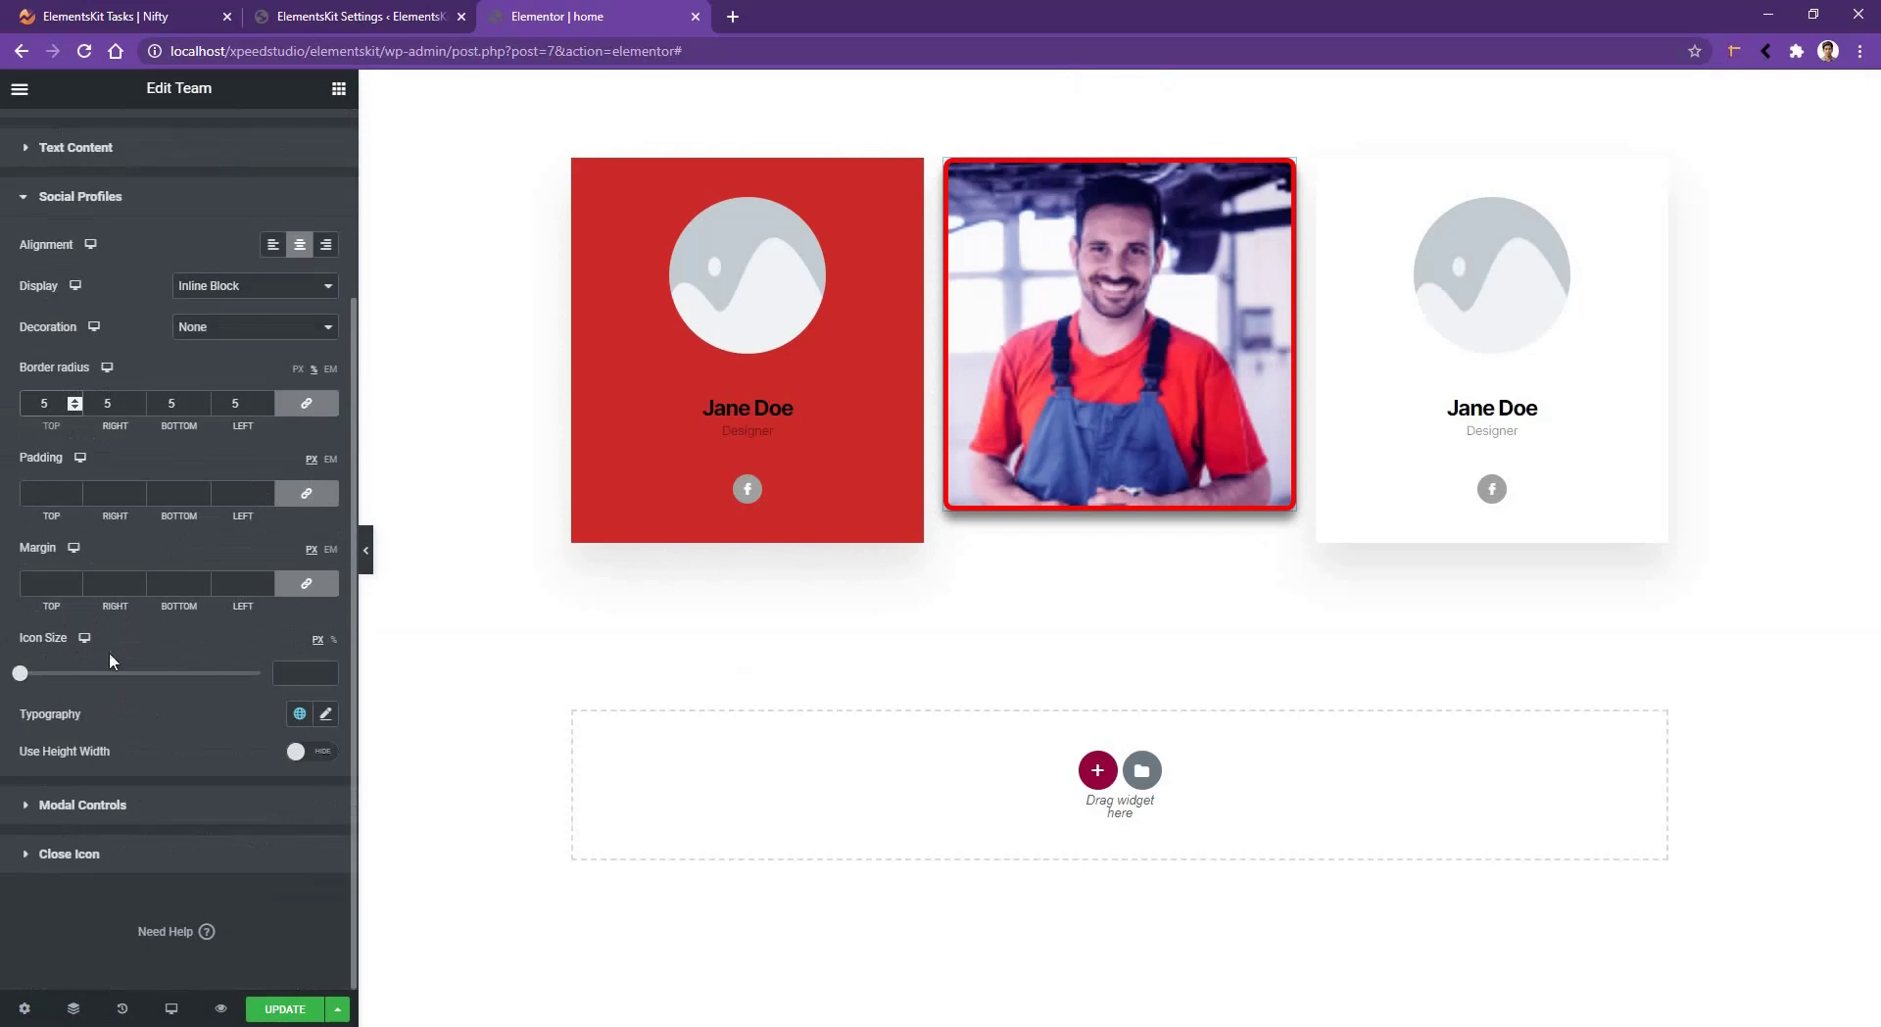
click(294, 674)
text(14)
- Enable fixed sizing and set icon width, height and line height to 50
click(294, 751)
scroll(179, 782, down, 2)
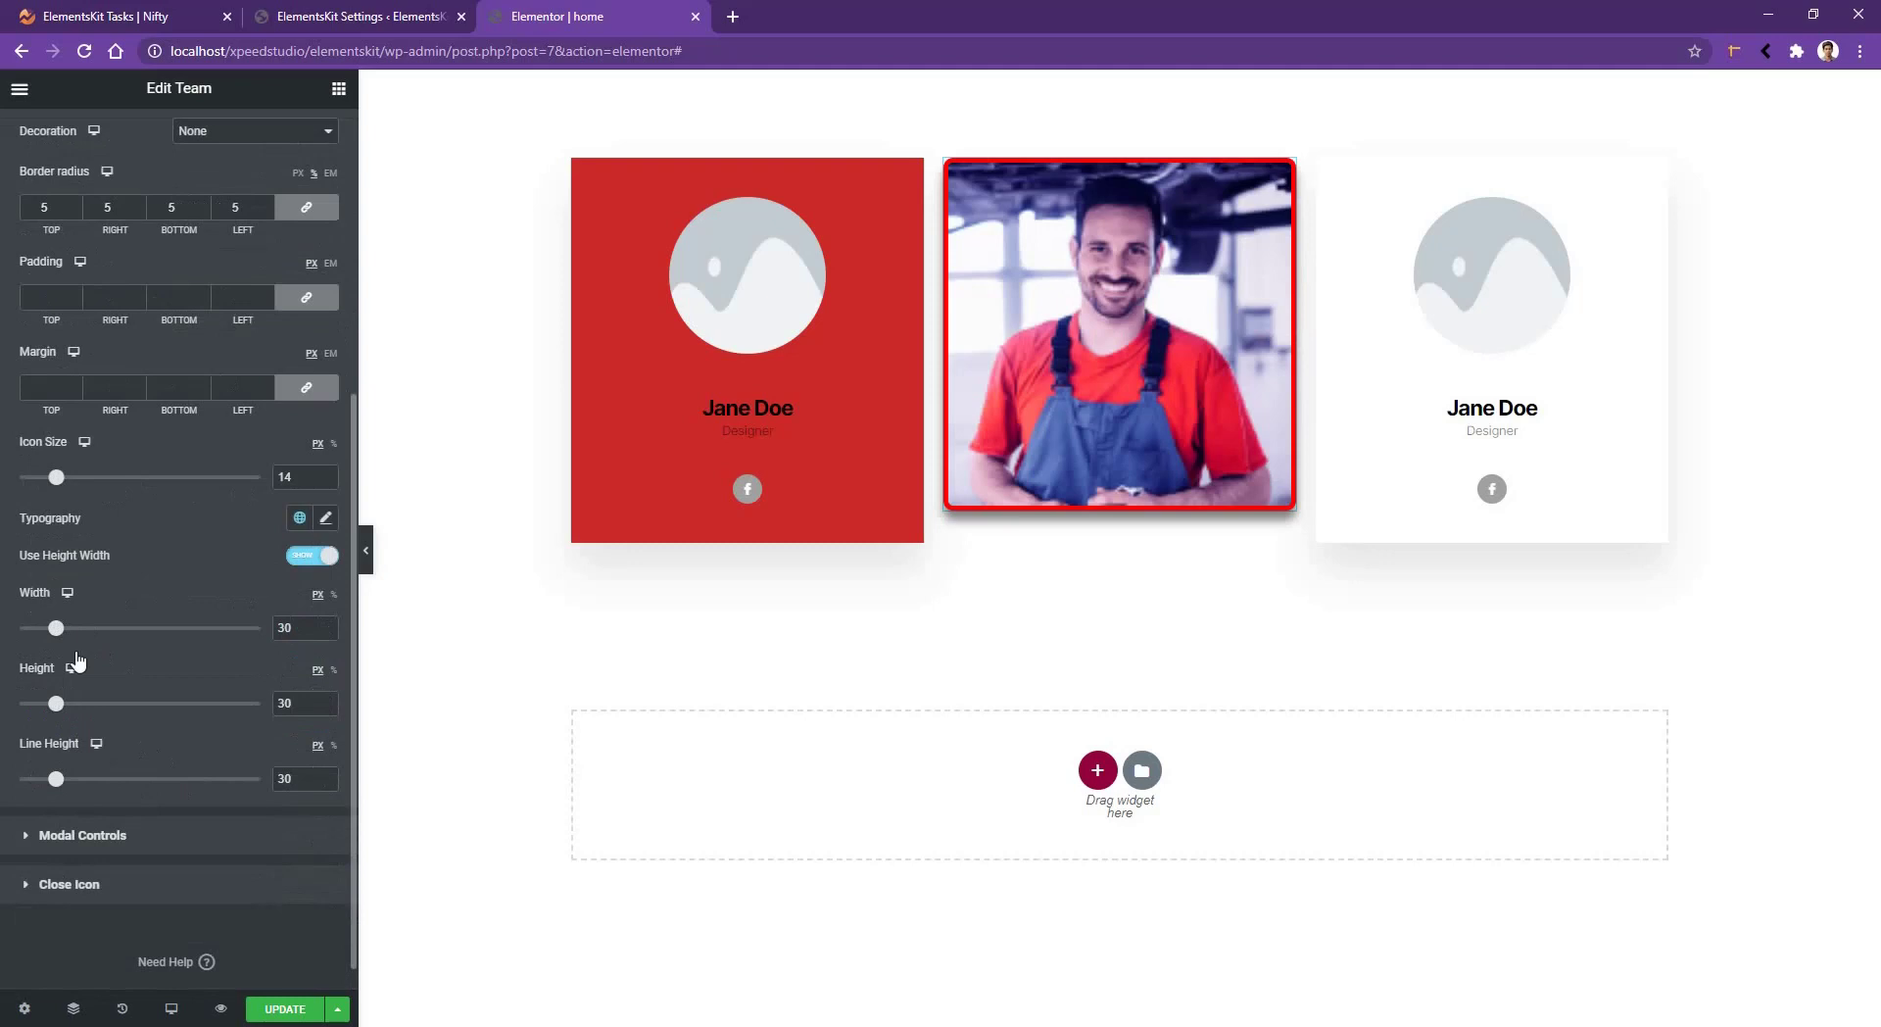
double_click(293, 627)
text(50)
click(304, 703)
double_click(304, 704)
text(50)
double_click(307, 769)
text(50)
click(132, 841)
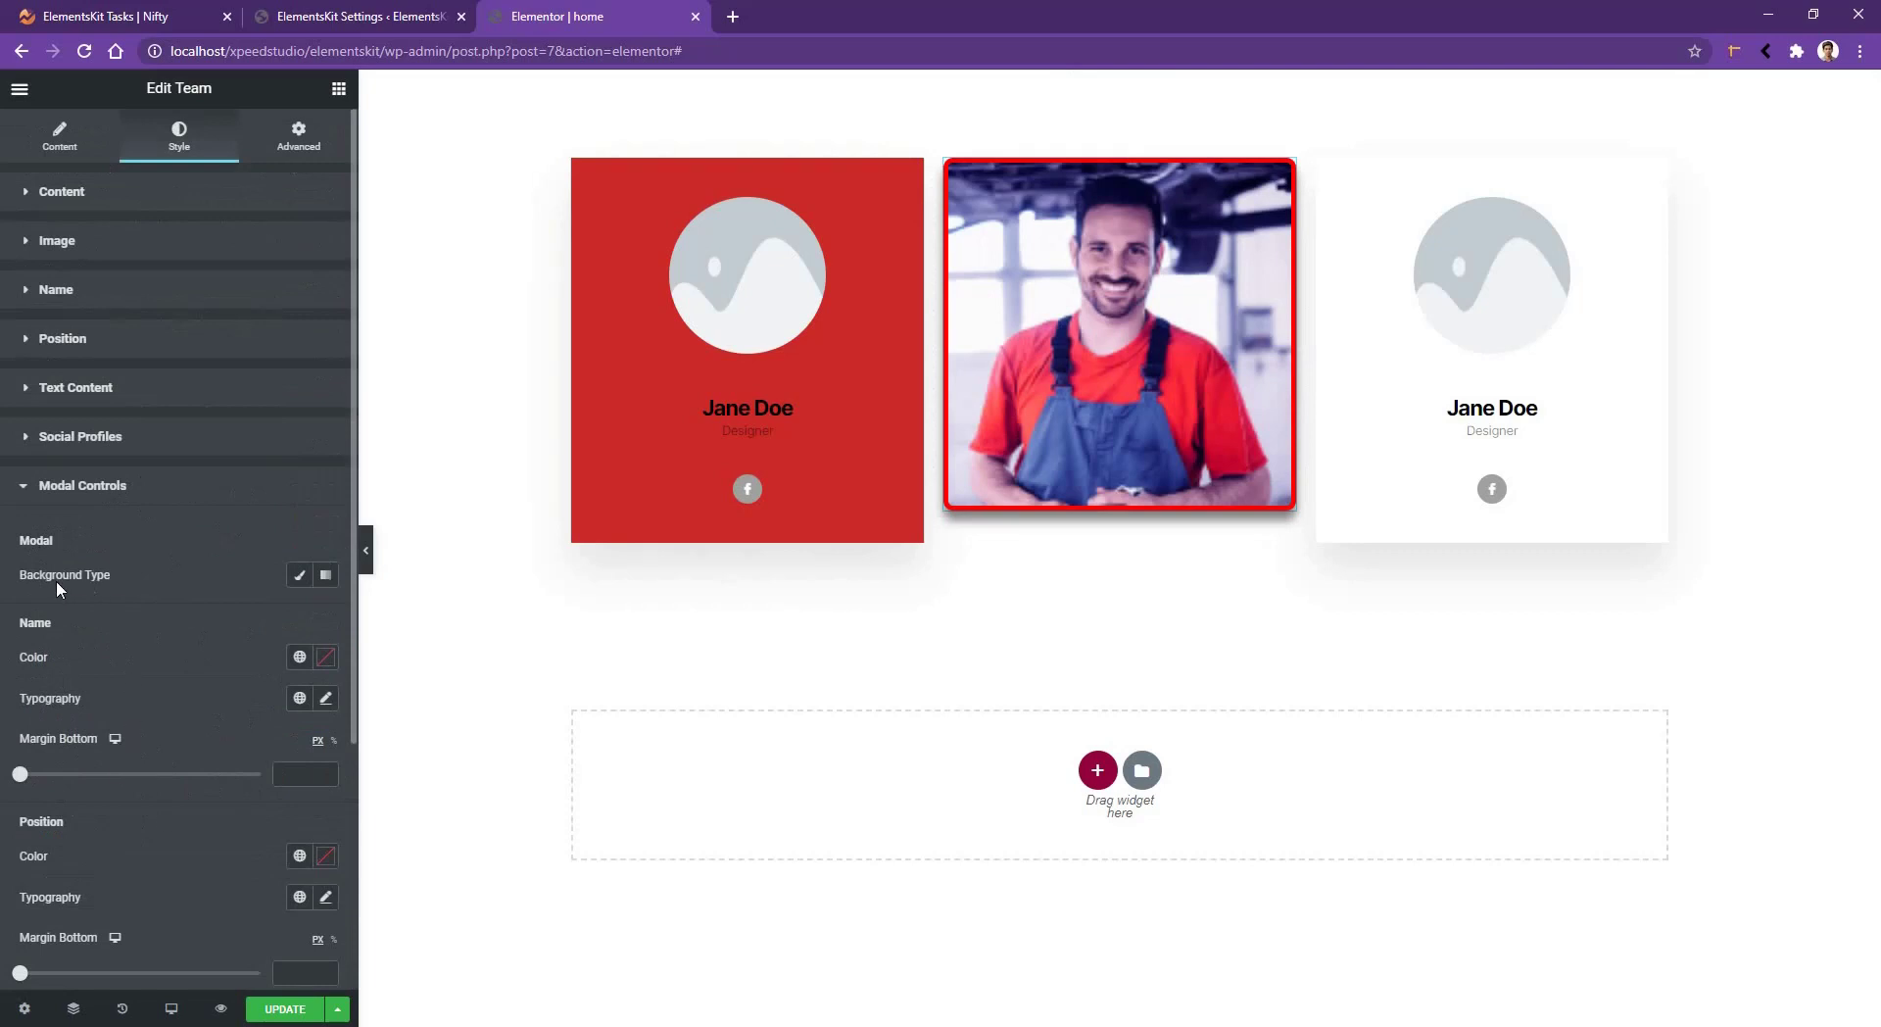
- Give the popup a classic red #F00000 background and preview it on the middle card
click(299, 574)
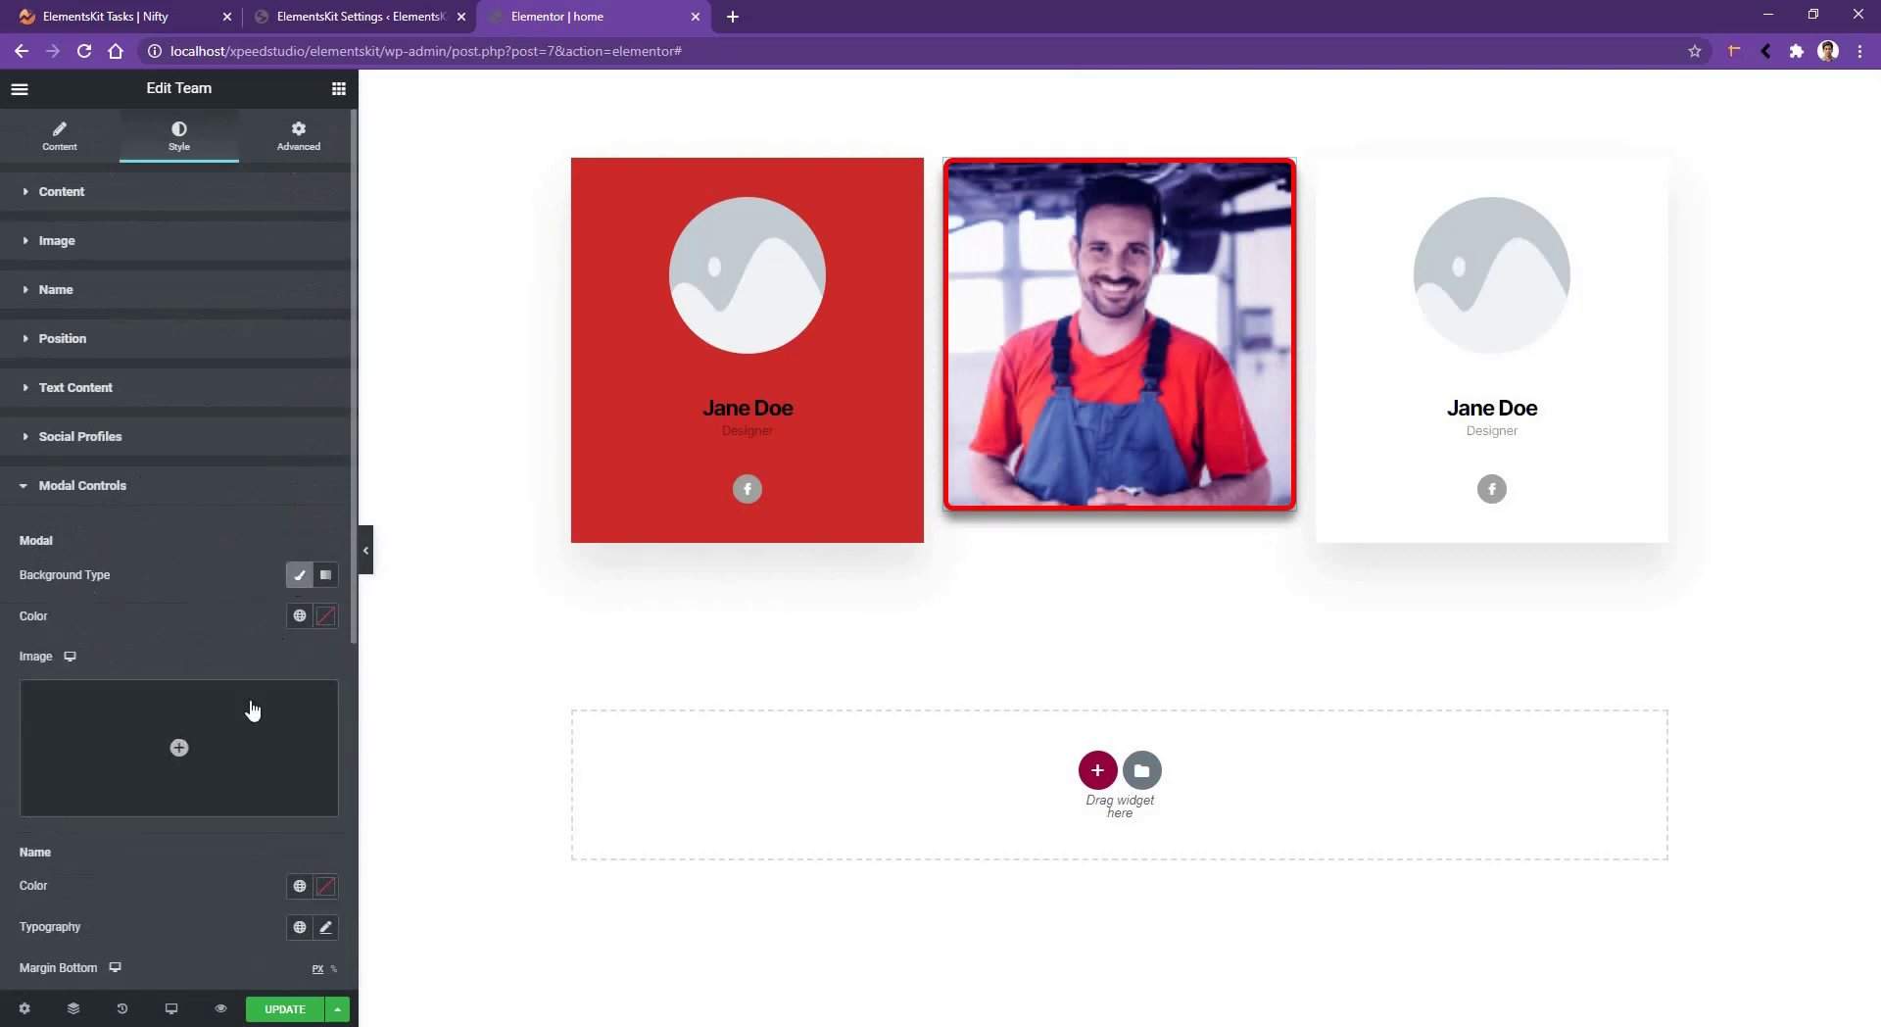
click(323, 615)
click(321, 693)
click(1123, 235)
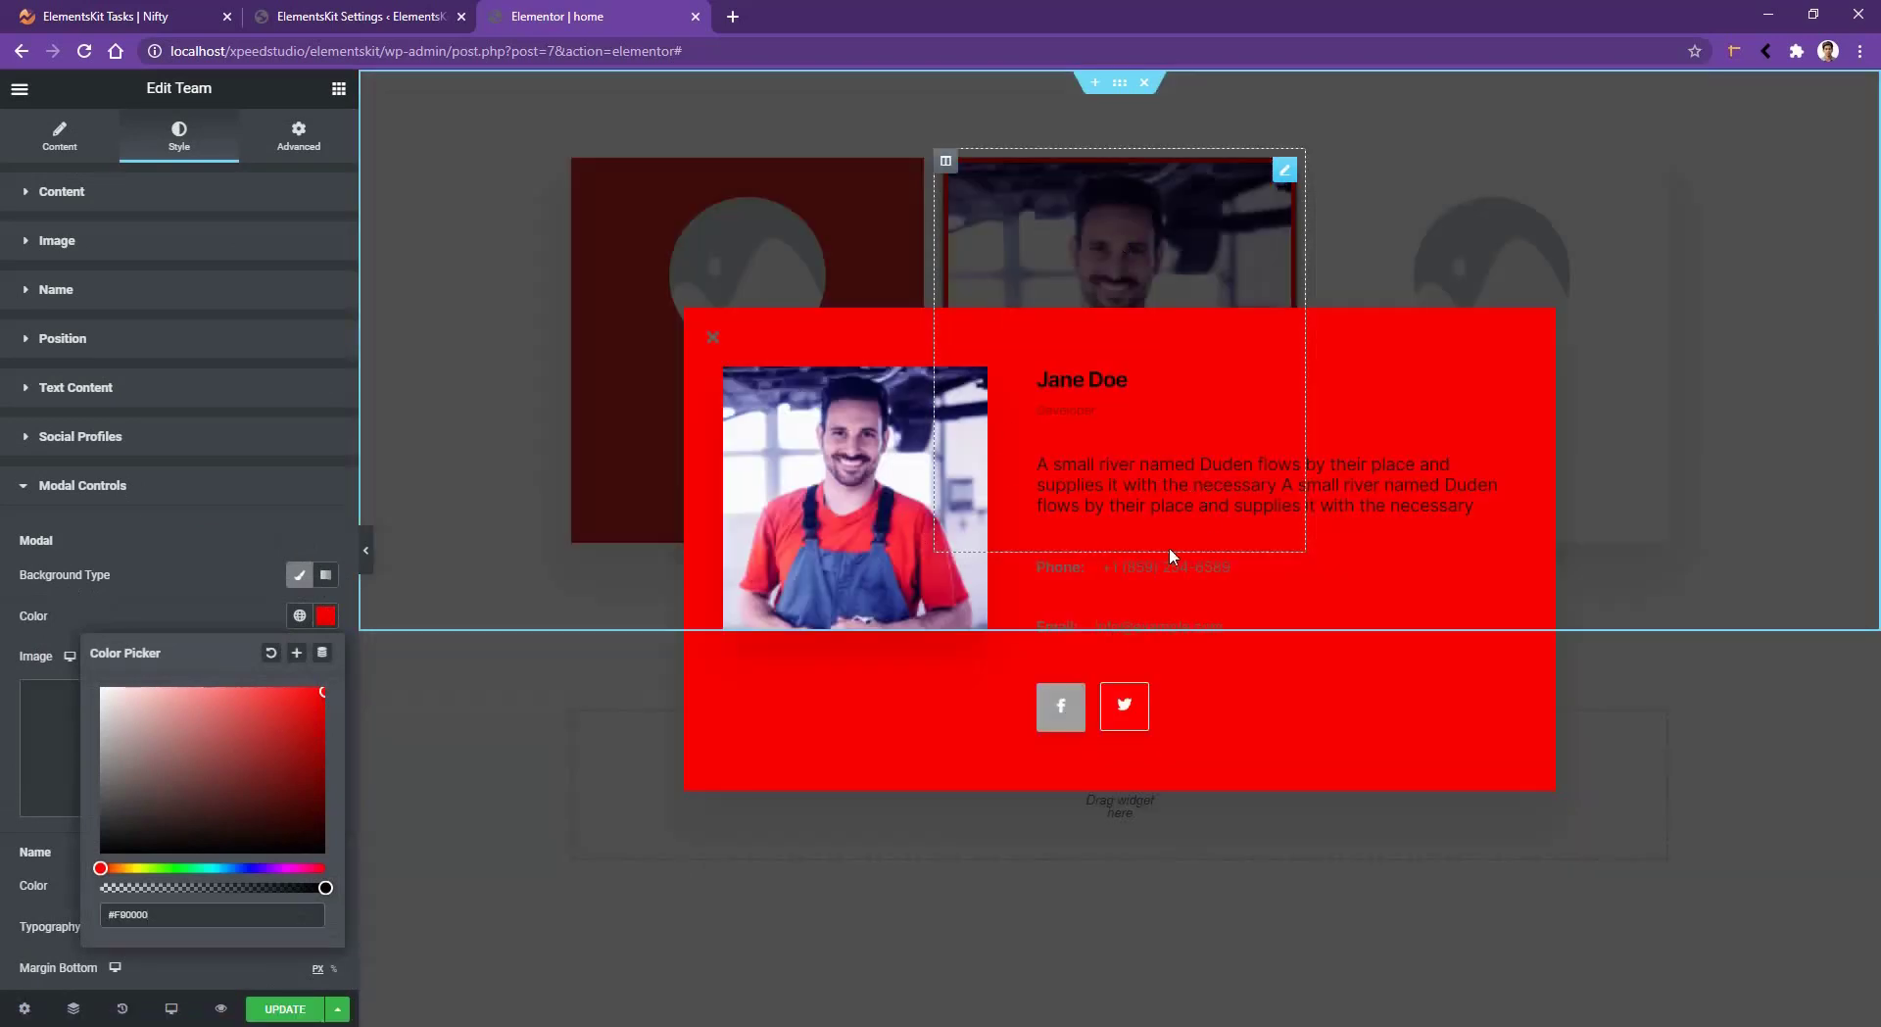
scroll(196, 693, down, 2)
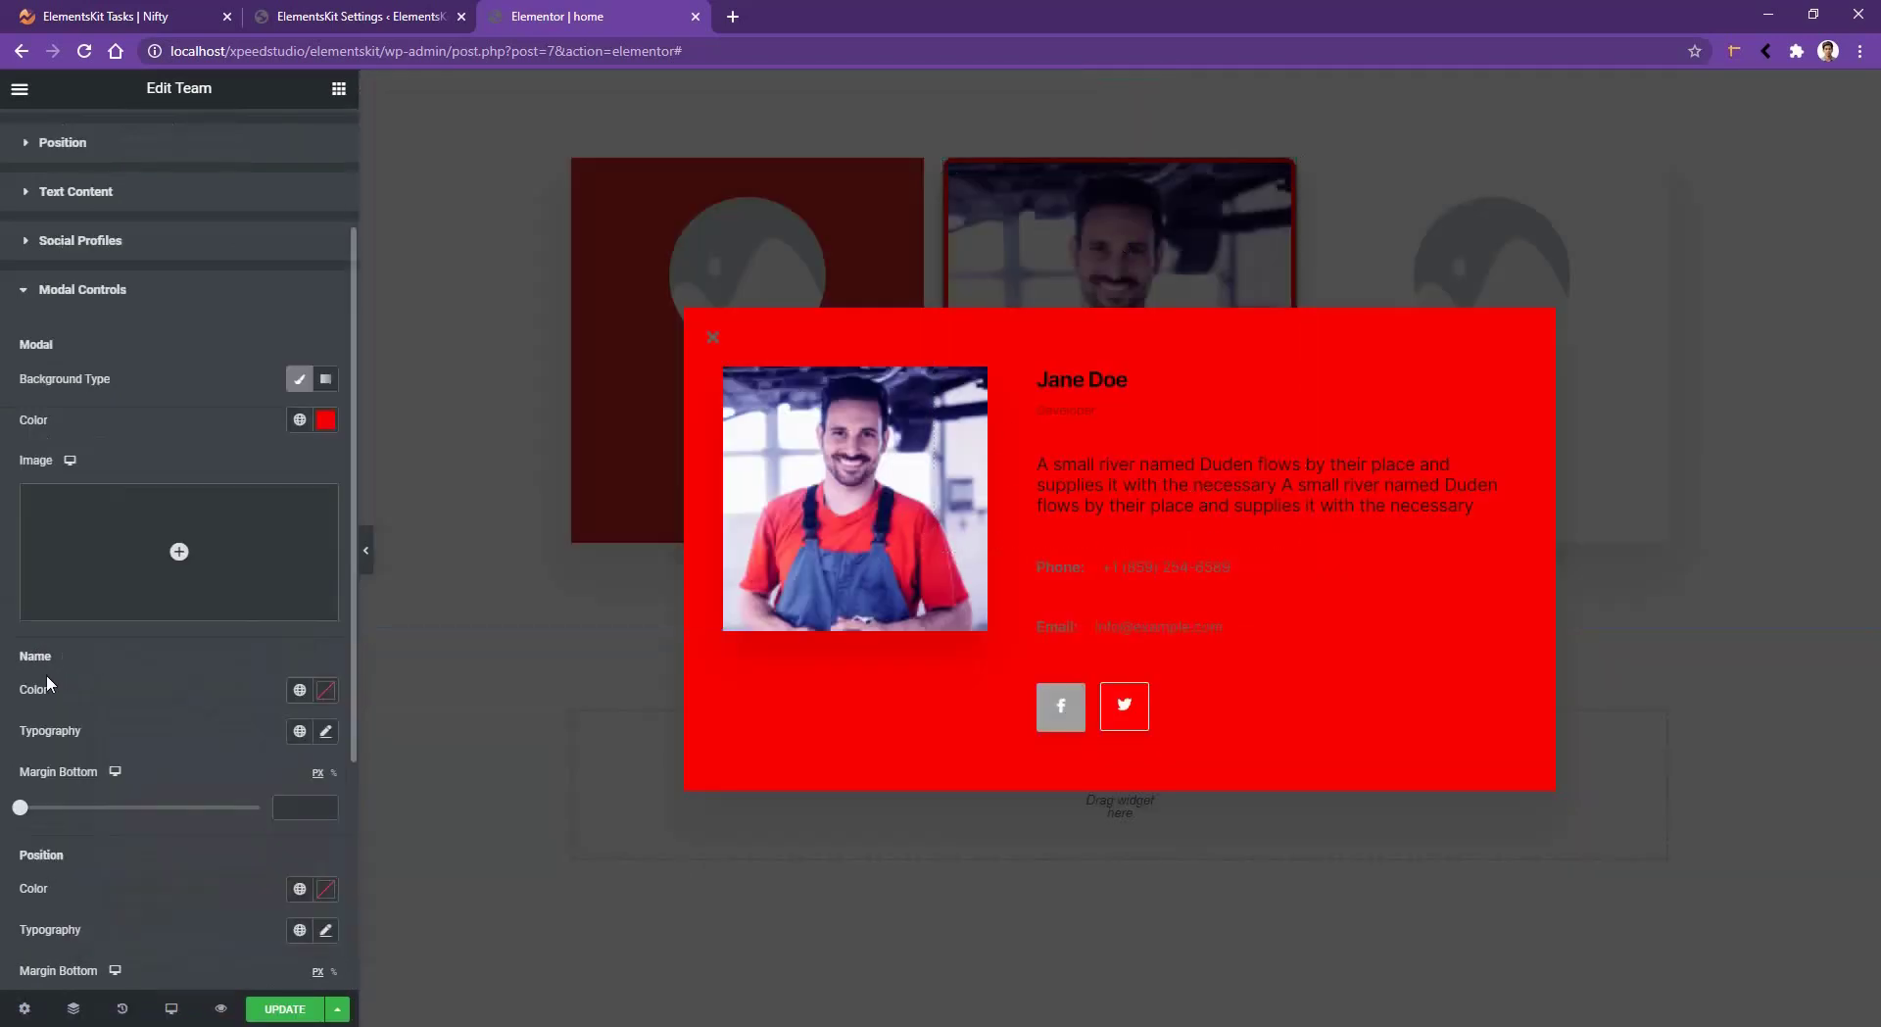
- Make the popup name white, size 60, with a 13 px bottom margin
click(326, 690)
click(167, 768)
click(326, 731)
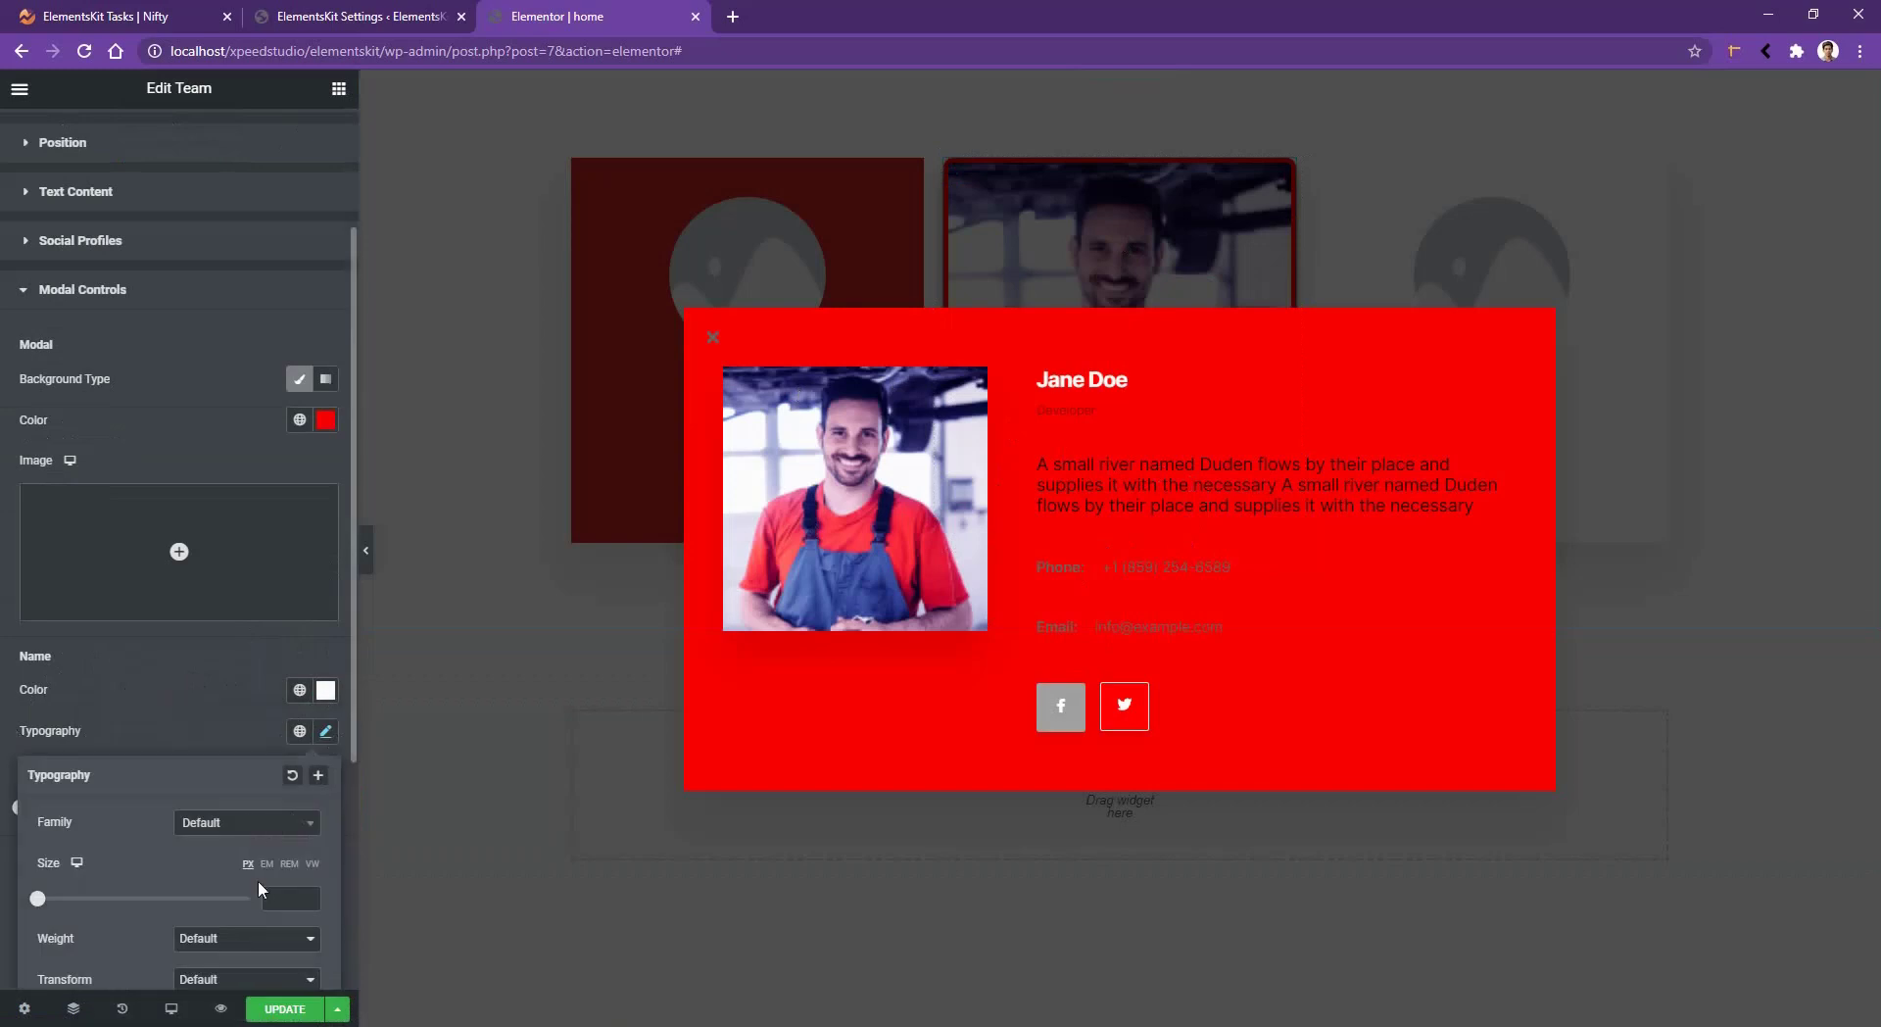
click(283, 898)
text(60)
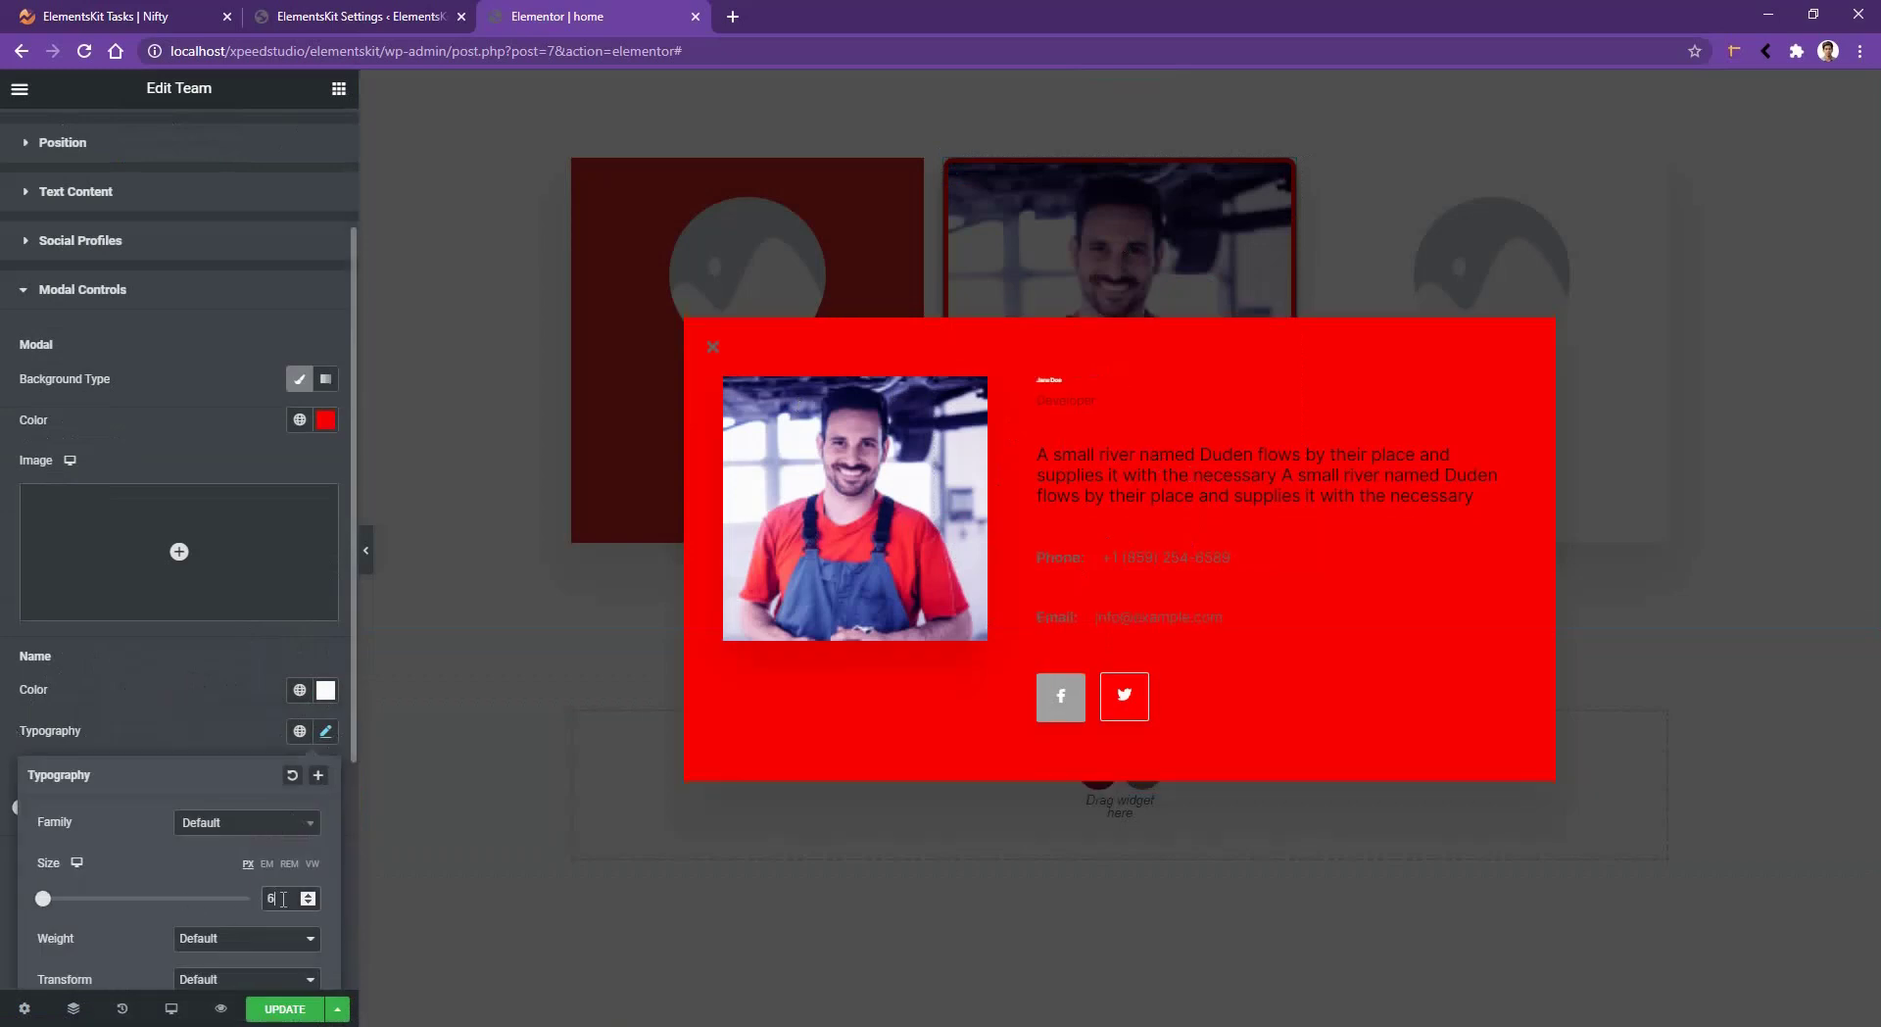
click(133, 688)
scroll(134, 688, down, 1)
mouse_move(21, 709)
mouse_down()
mouse_move(71, 710)
mouse_move(40, 709)
mouse_up()
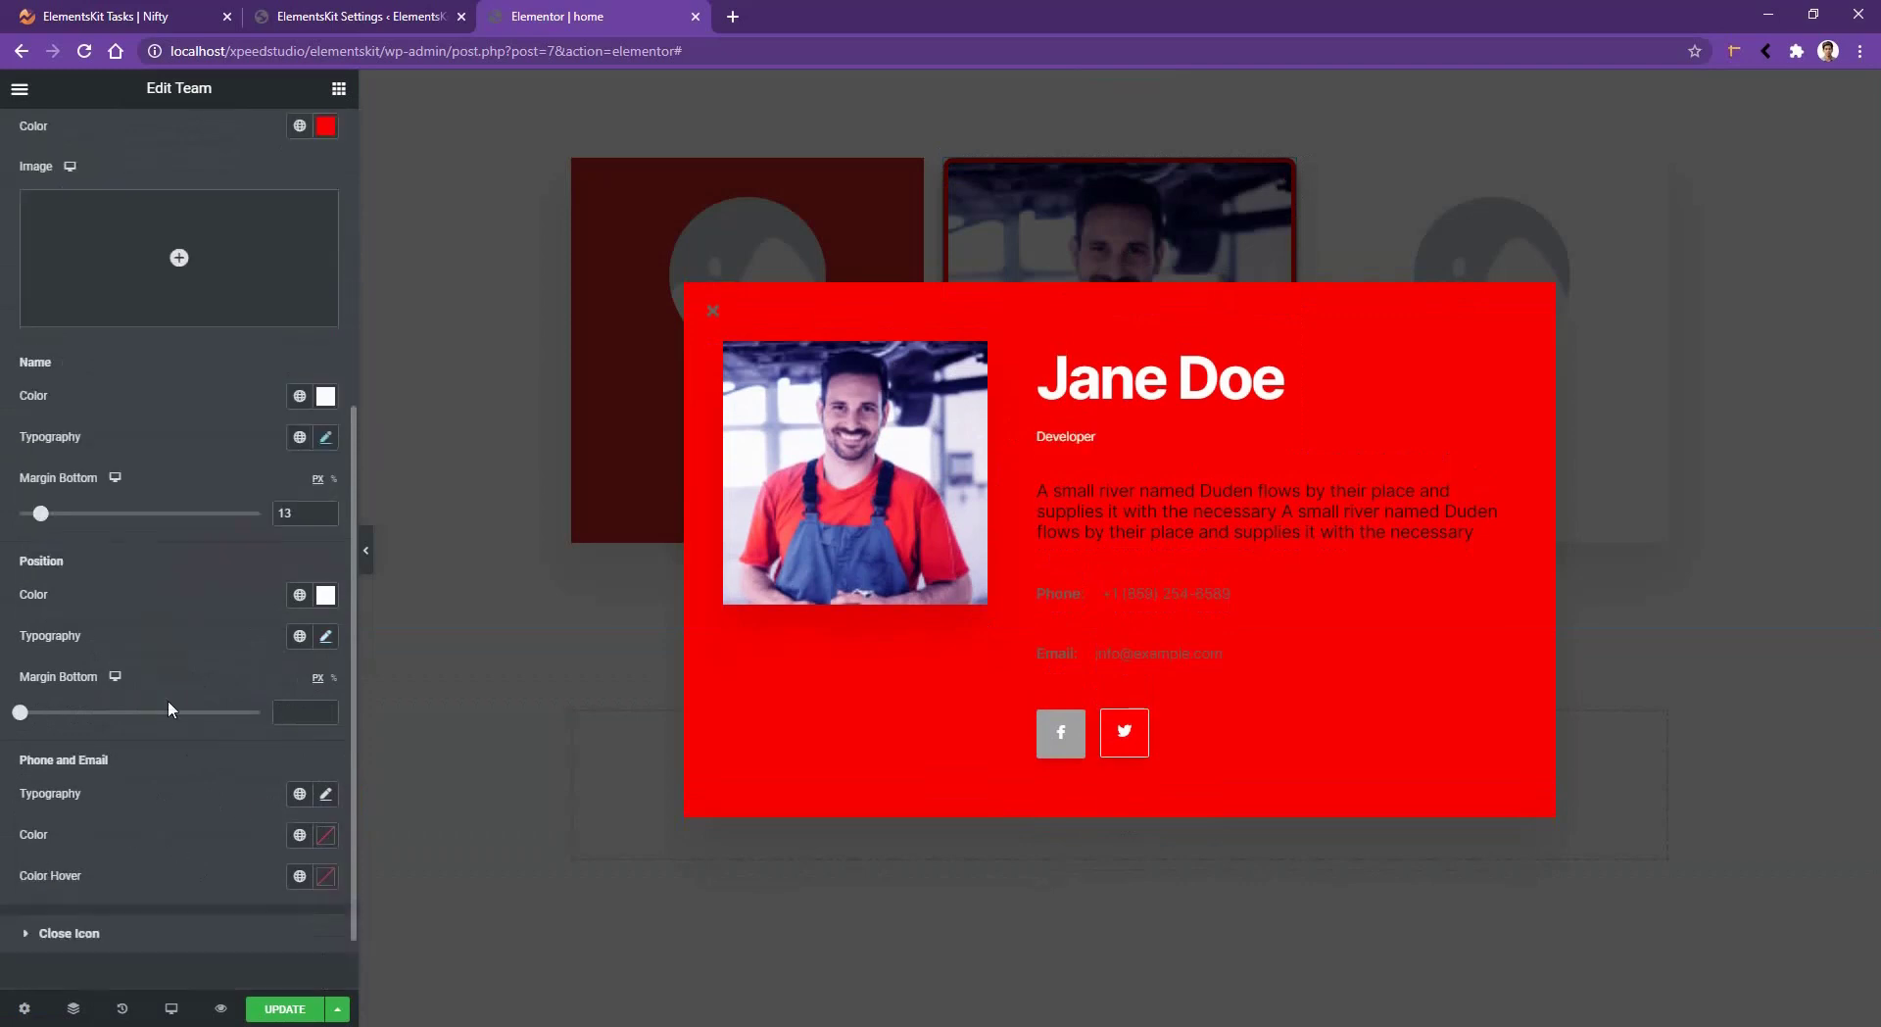
scroll(138, 811, down, 1)
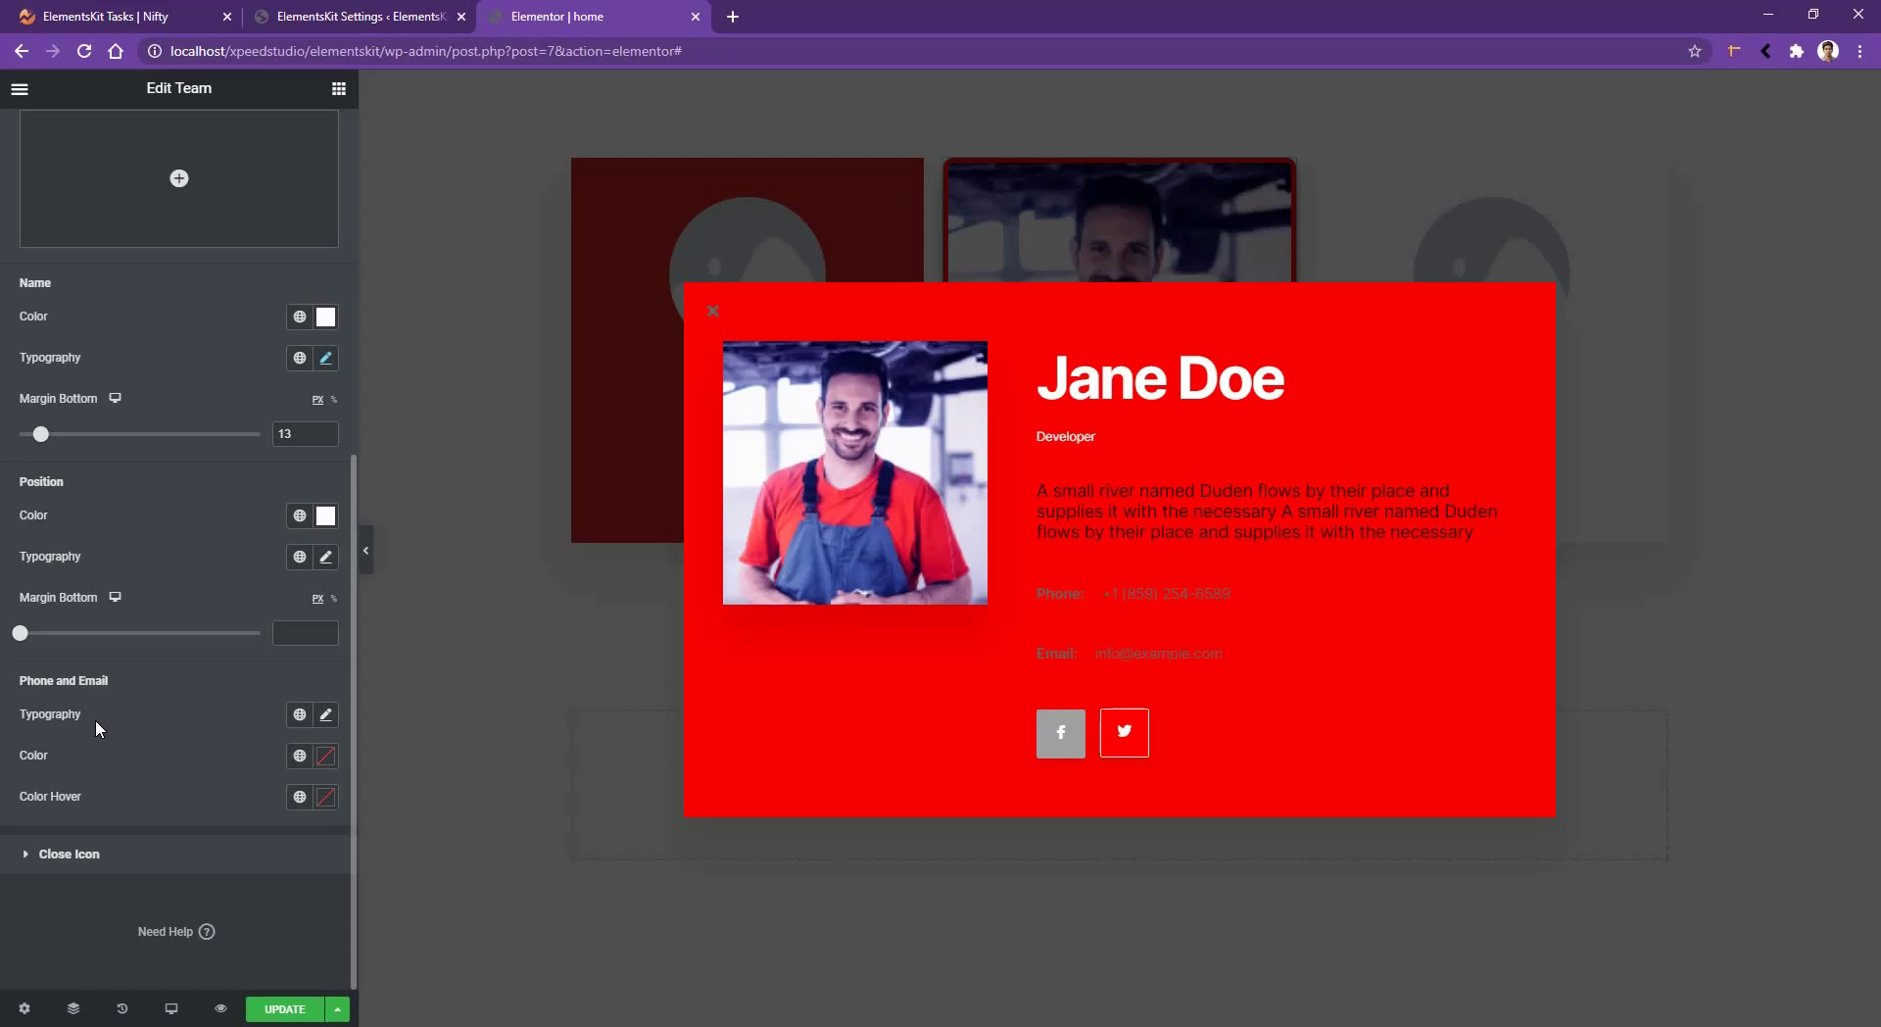
- Make the close X white, black on hover, size 41, and close the popup preview
click(93, 852)
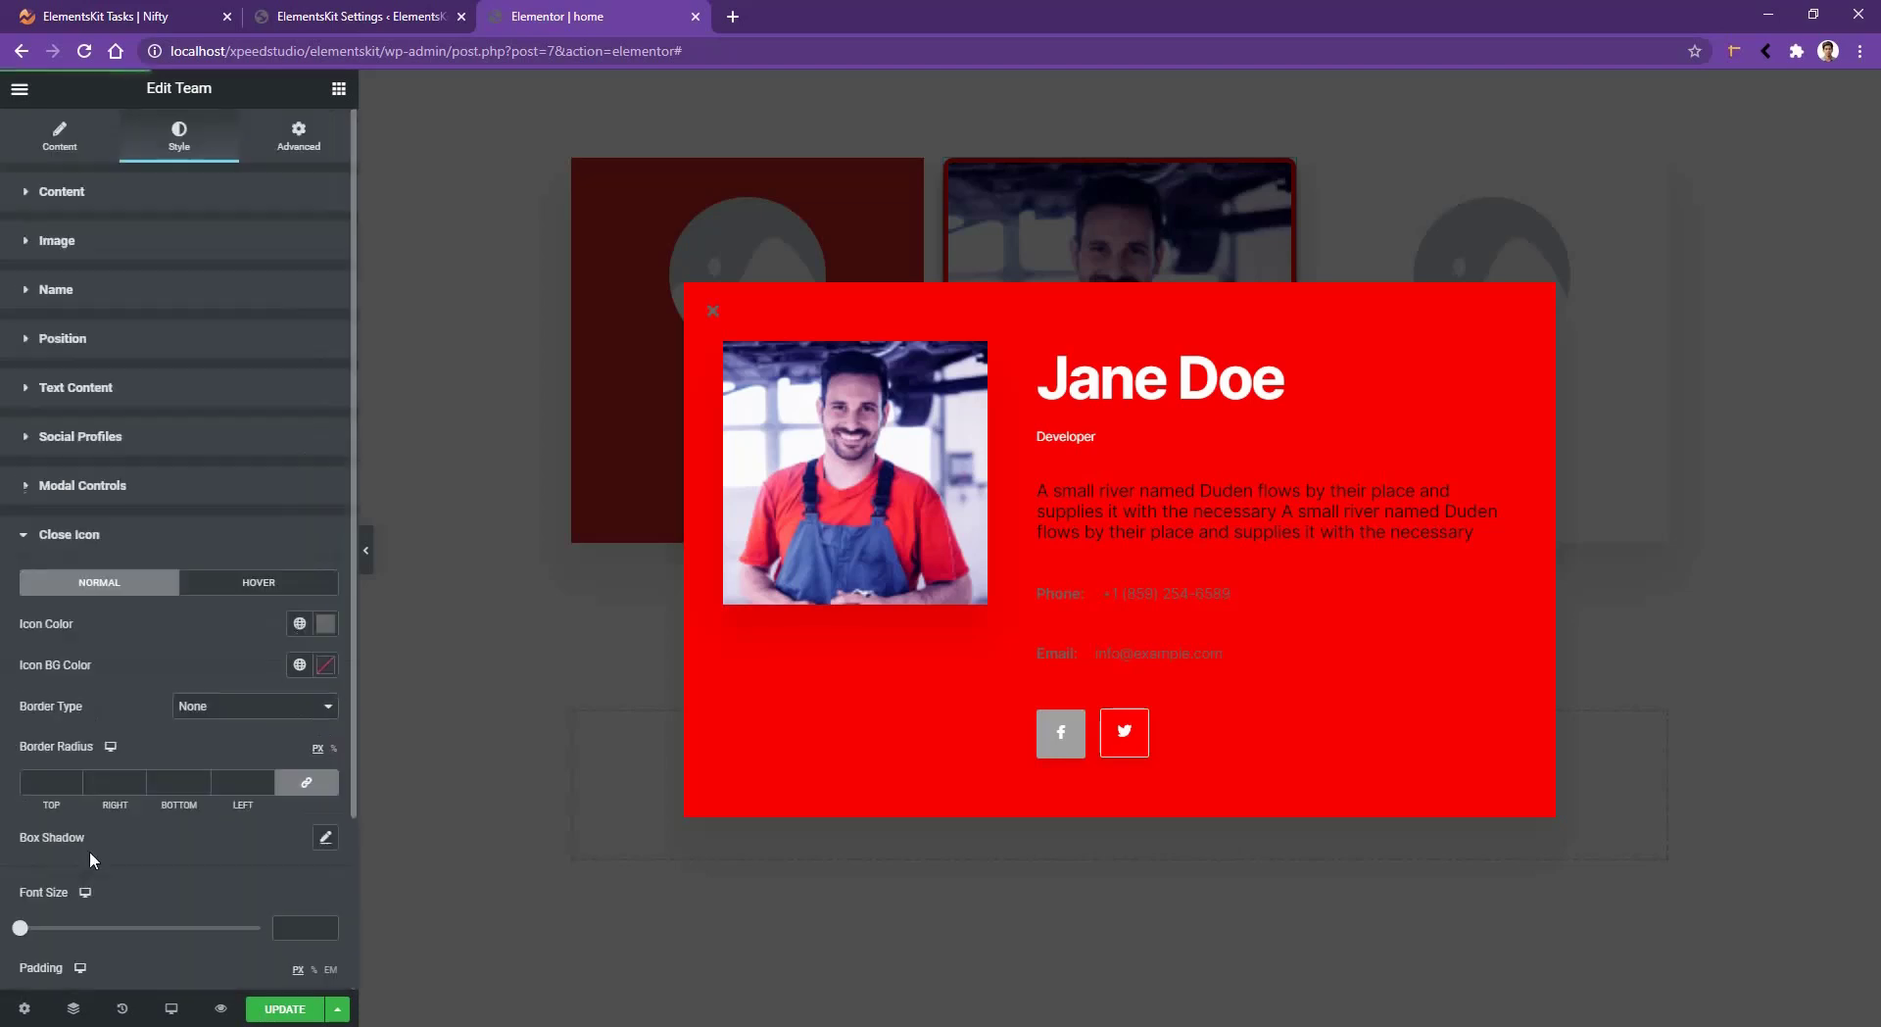
click(326, 623)
drag(172, 736, 3, 617)
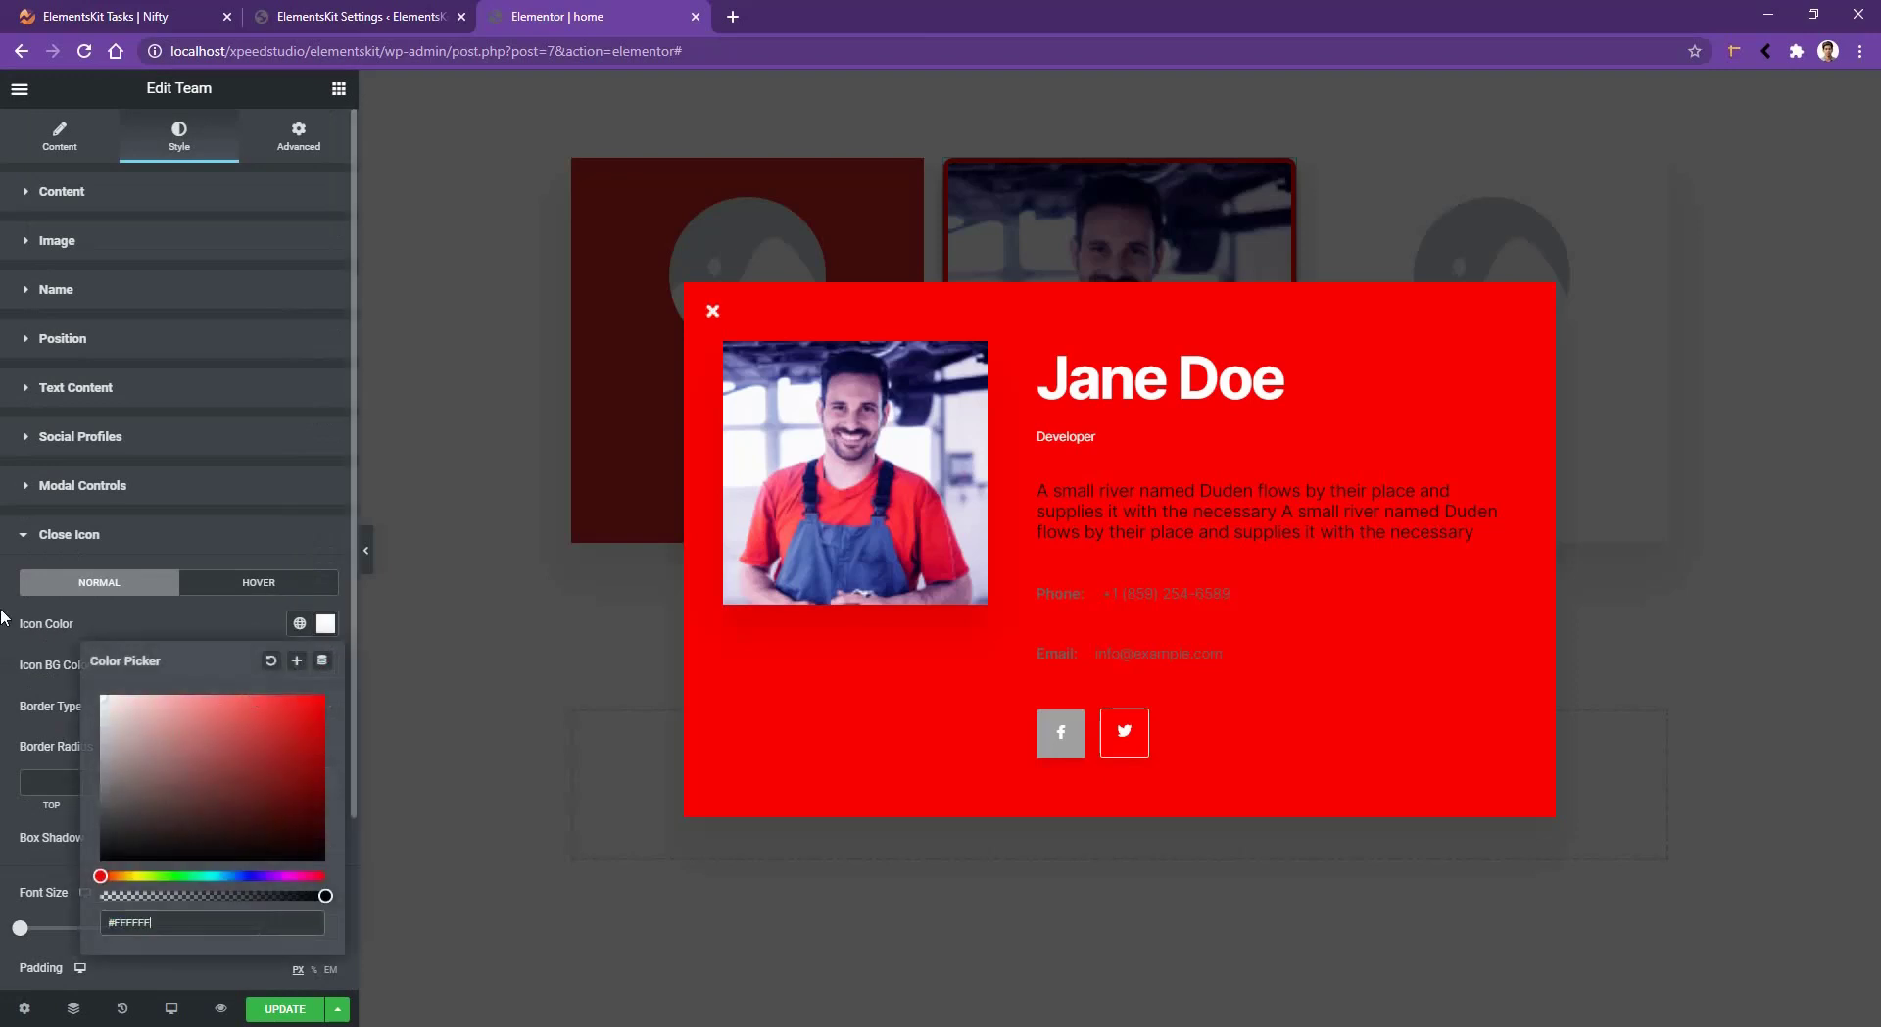
click(274, 584)
click(325, 623)
click(145, 650)
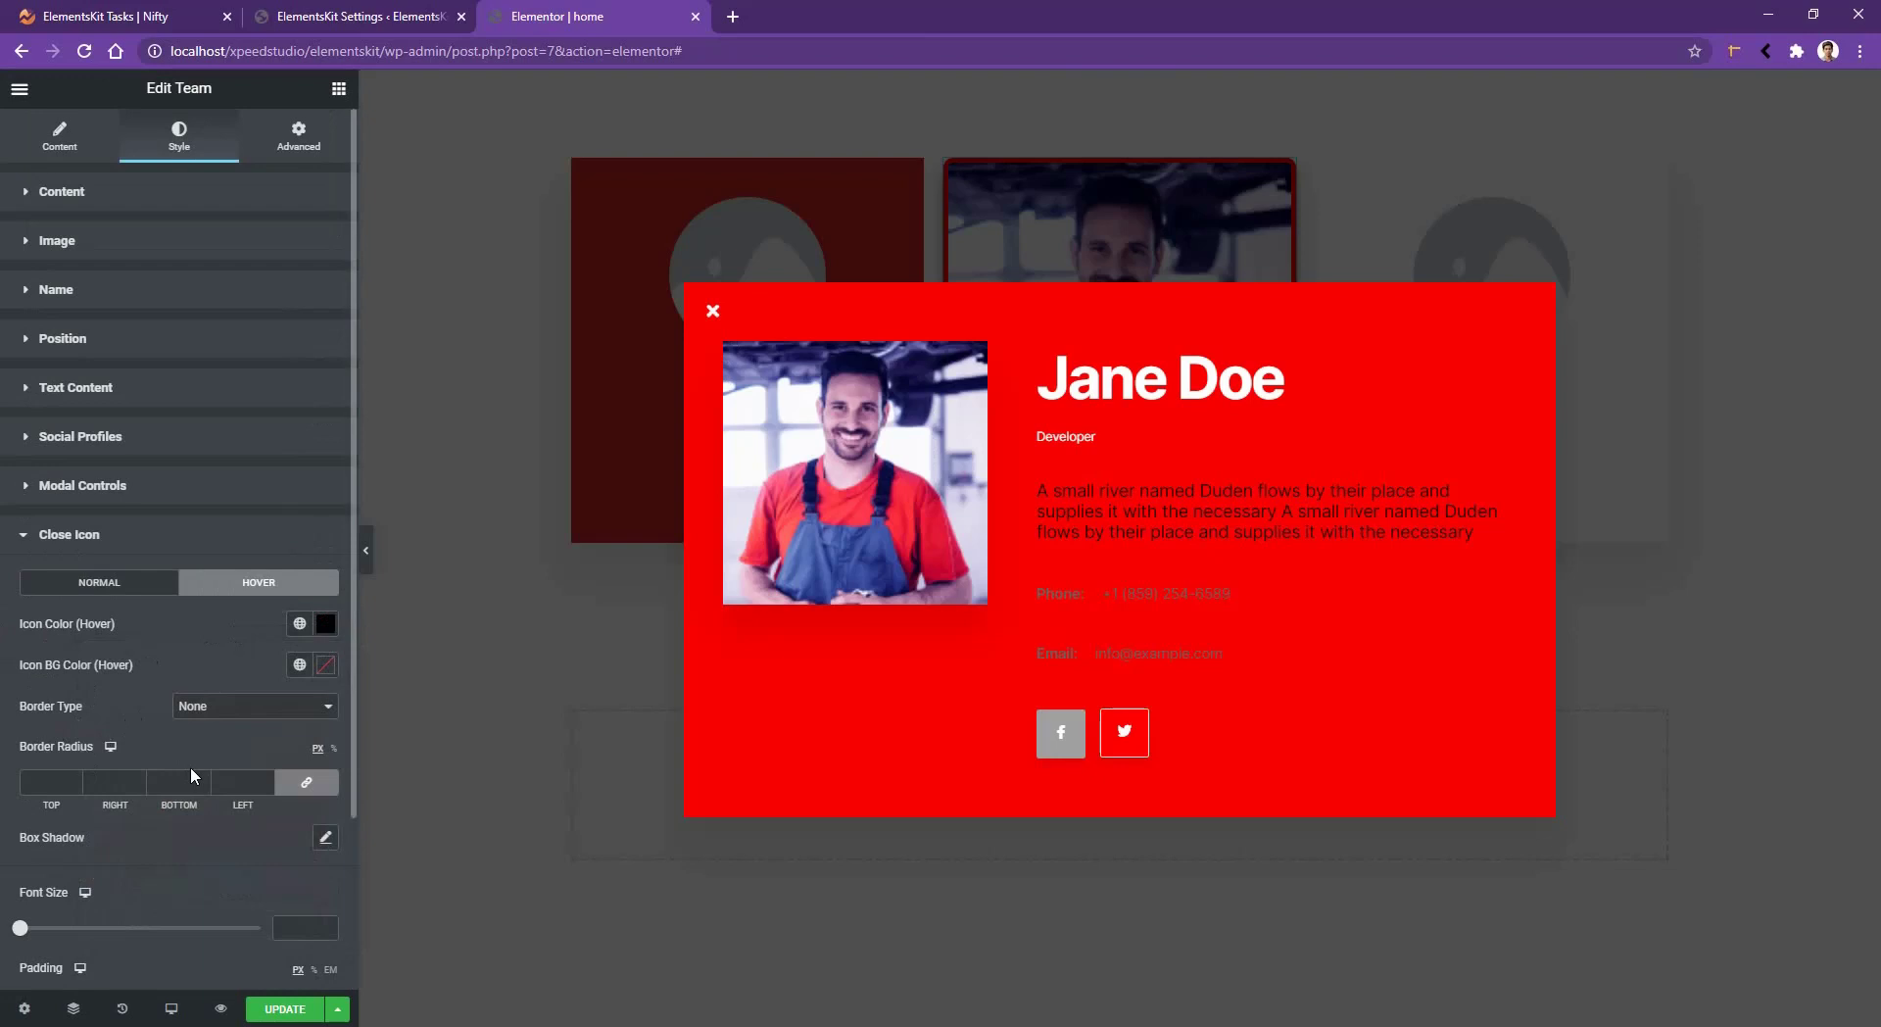
scroll(94, 857, down, 2)
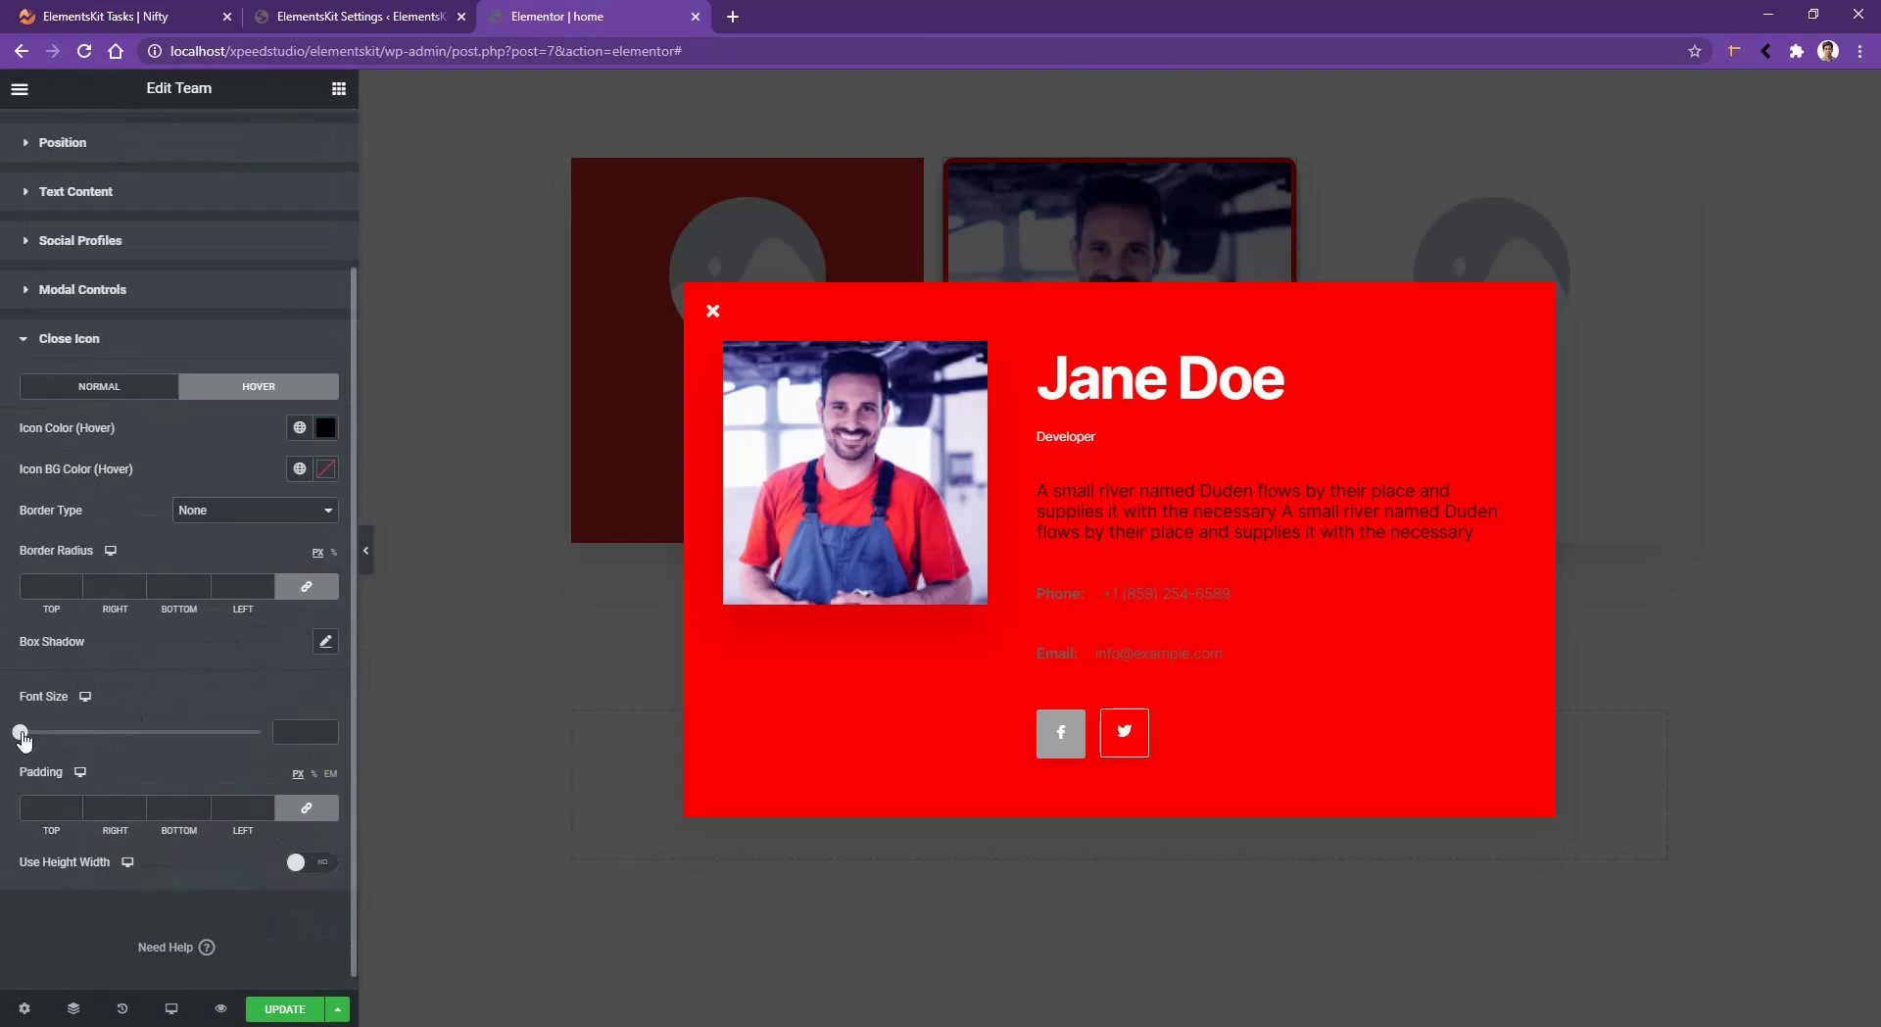
drag(24, 742, 48, 742)
click(502, 644)
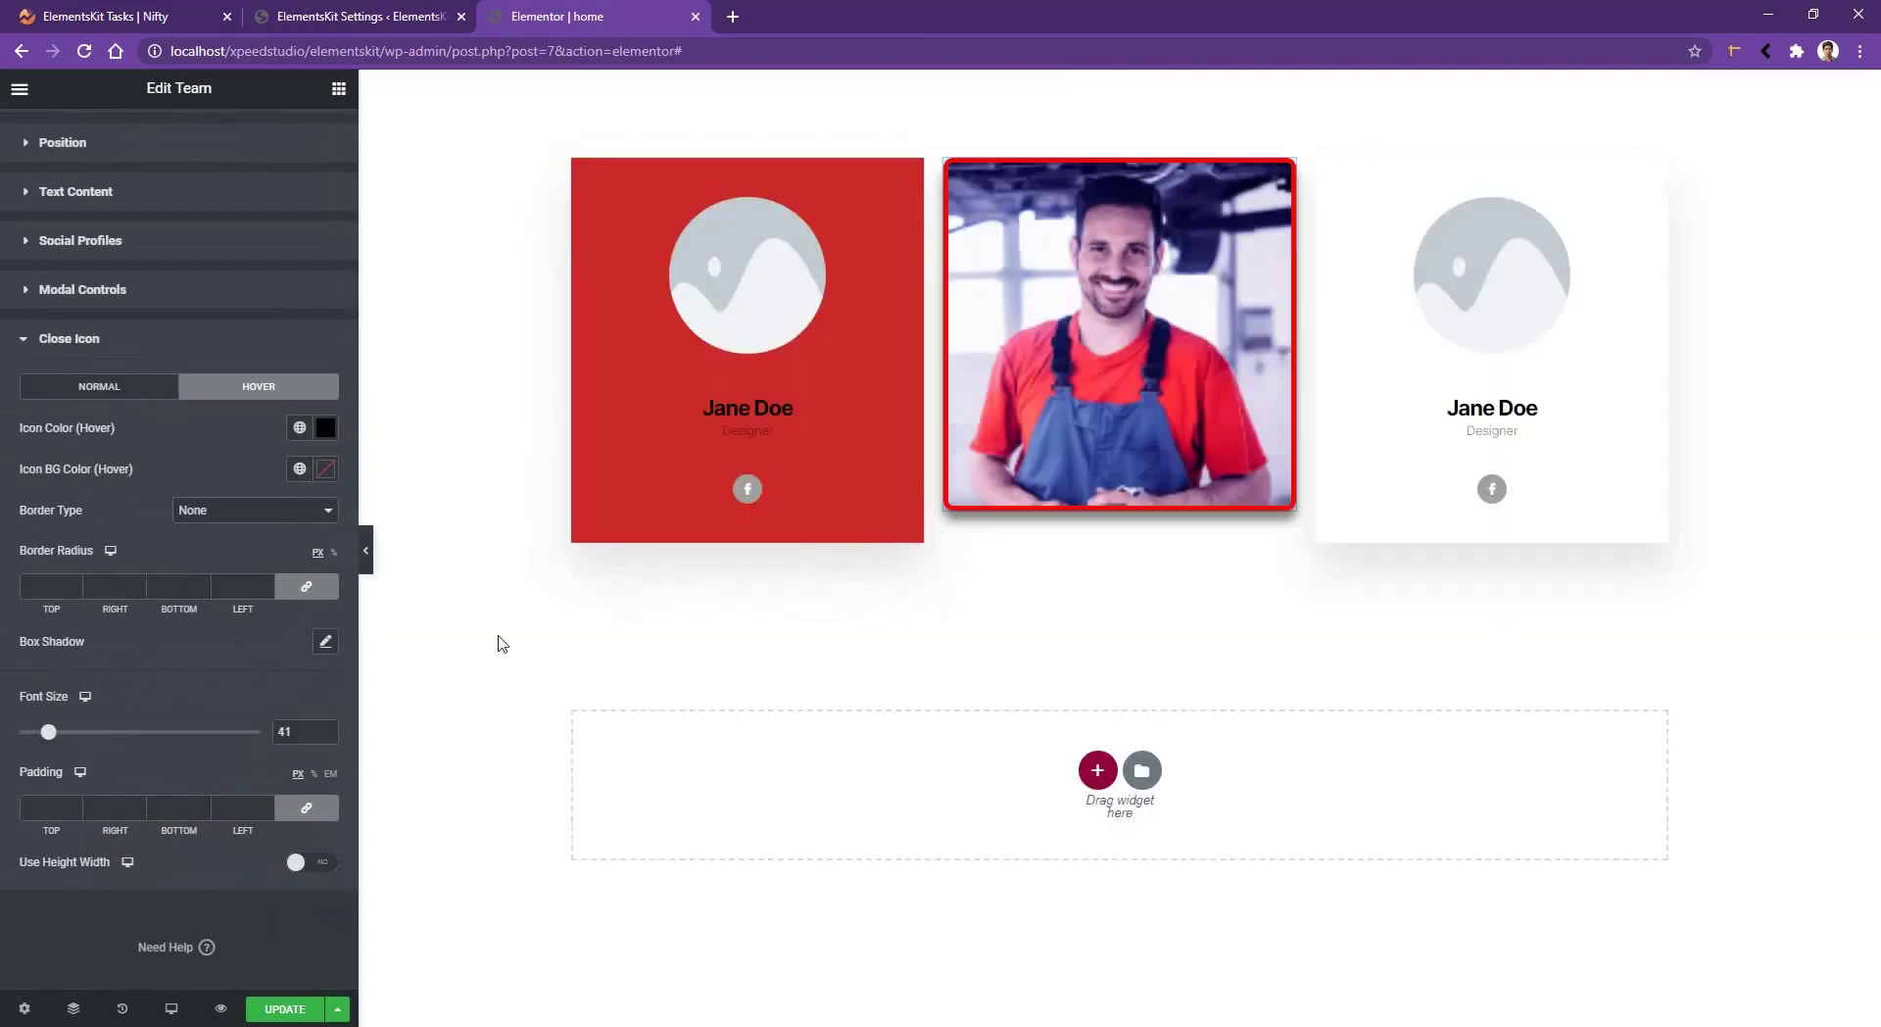
click(170, 1009)
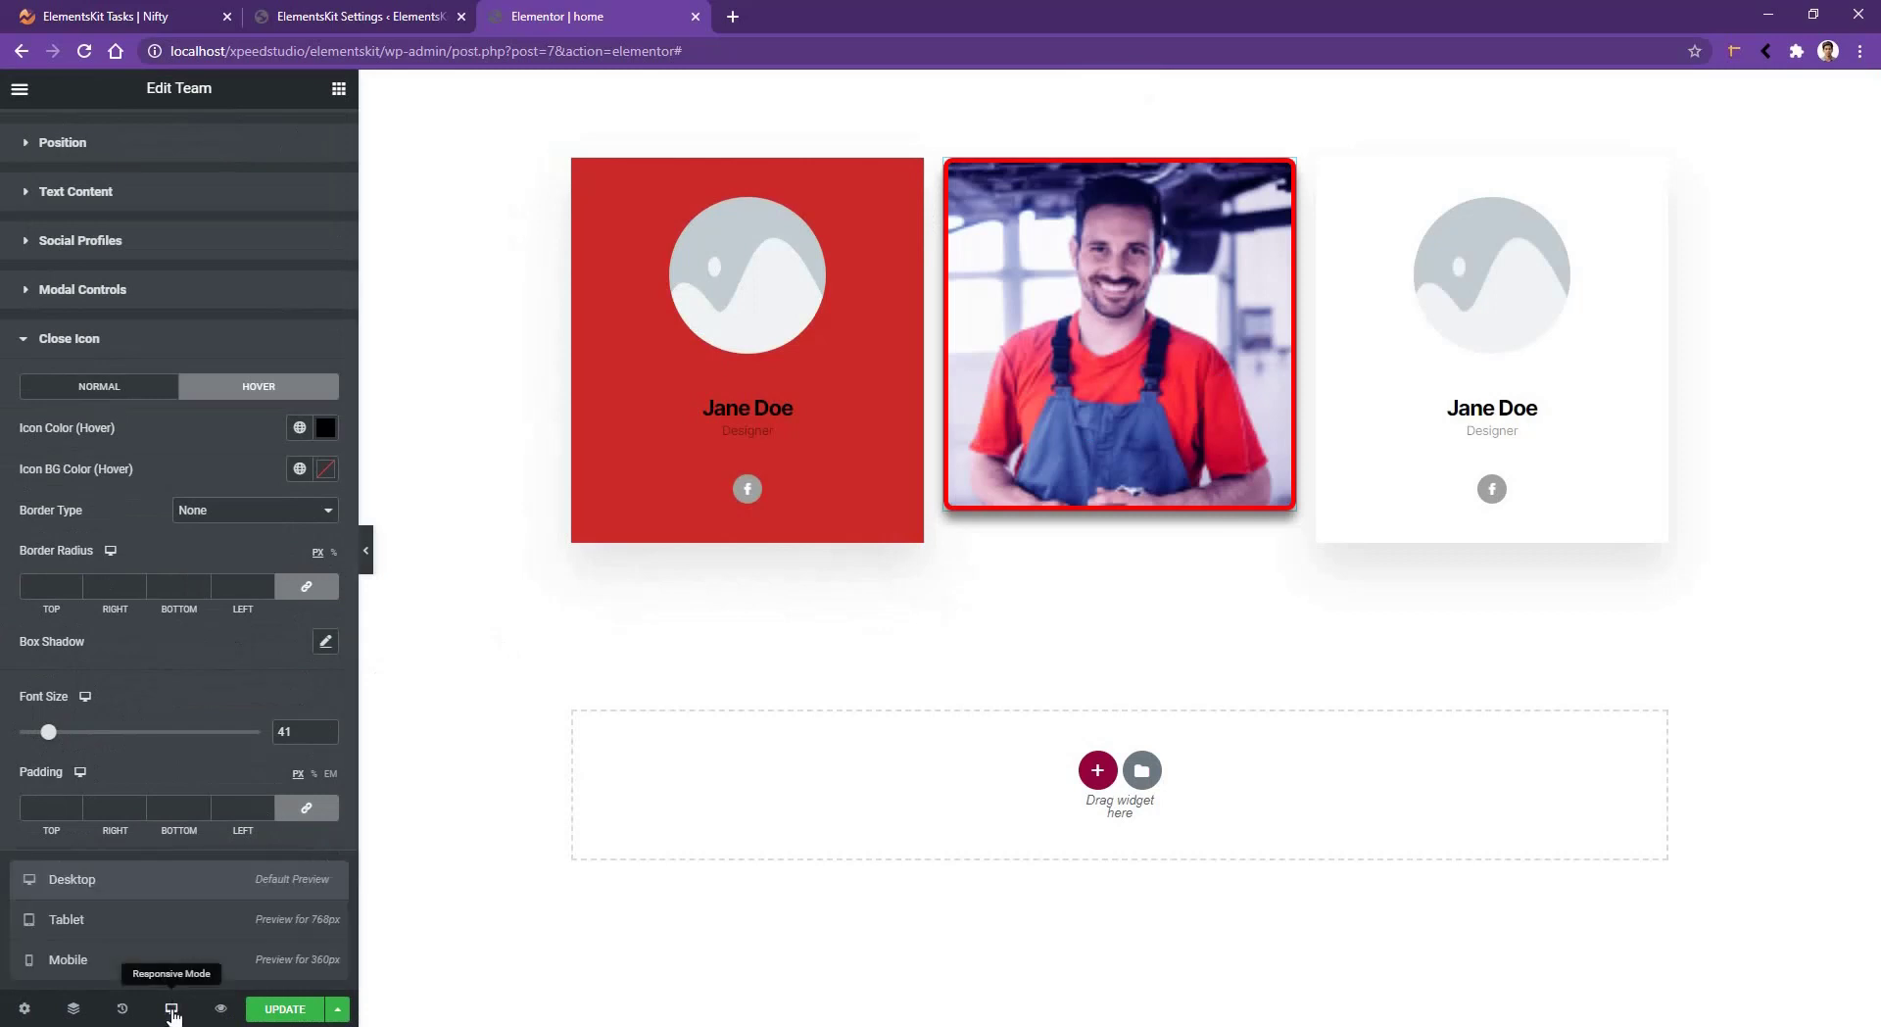
- In mobile view, set the team member name's typography size to 24, then return to desktop preview
click(180, 959)
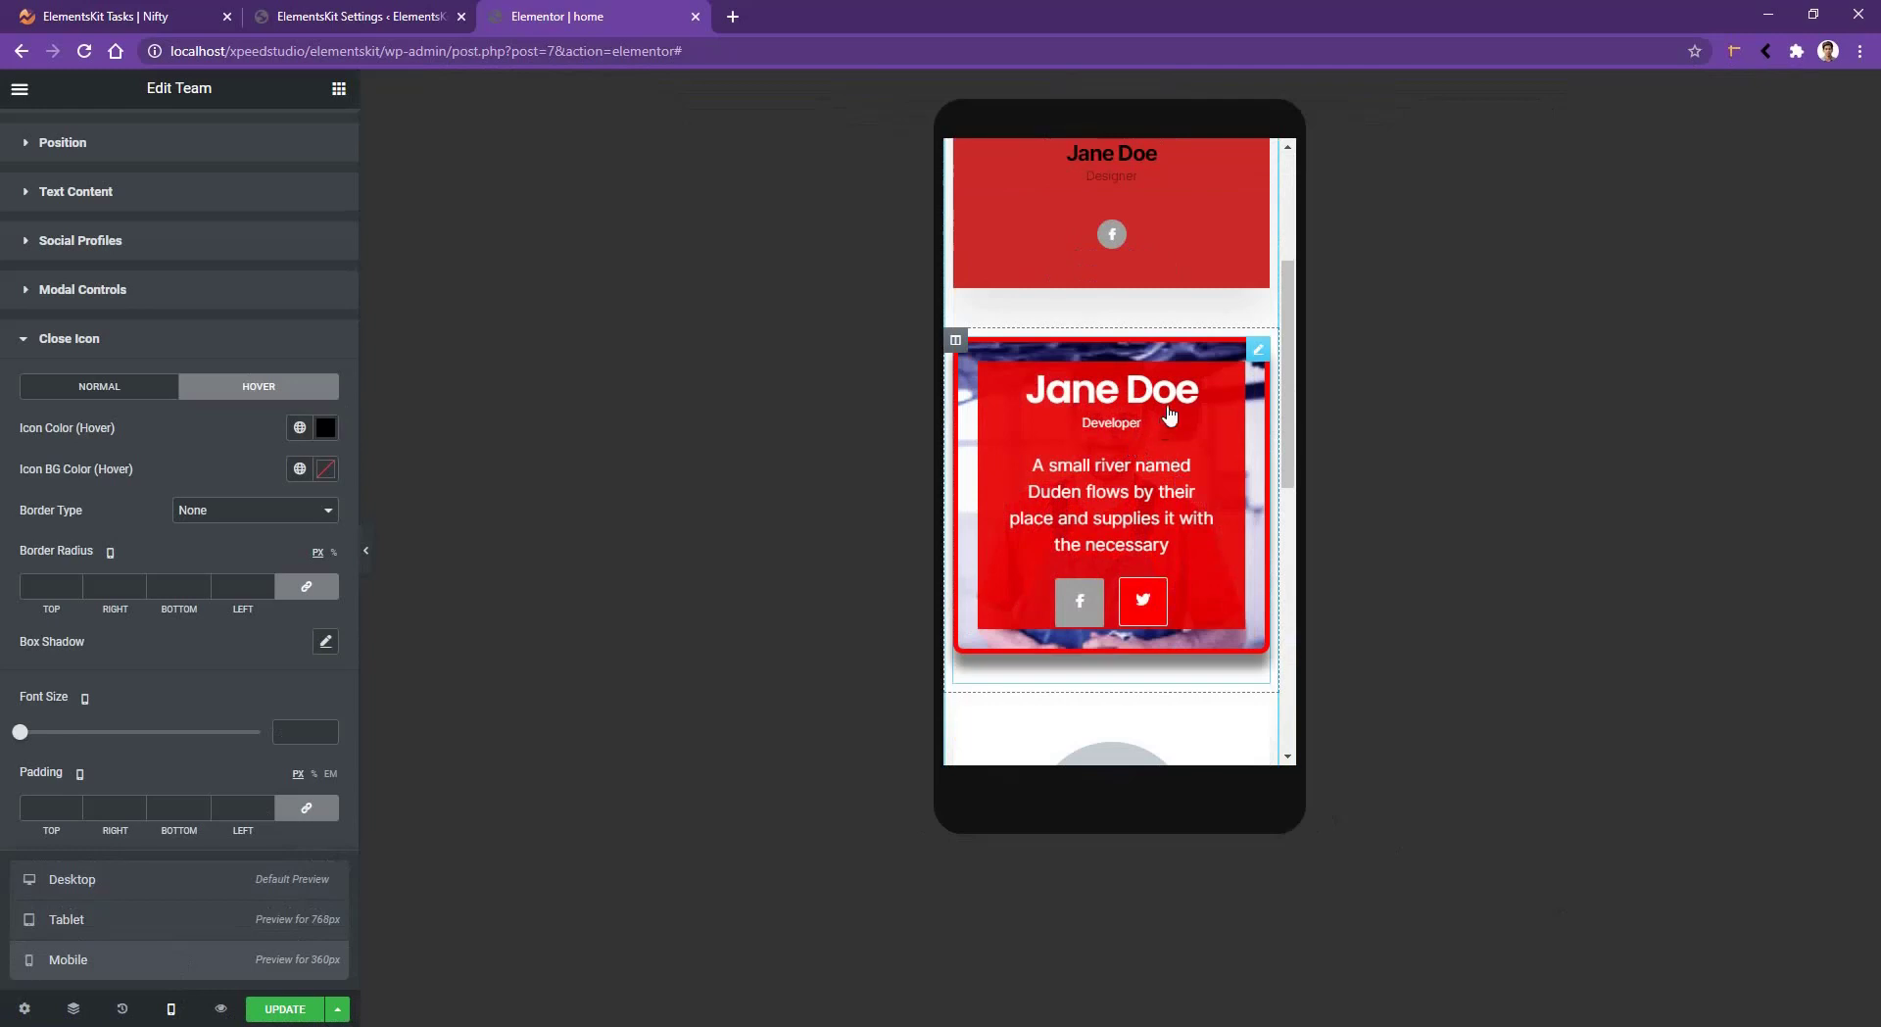
click(1259, 355)
click(114, 292)
click(327, 339)
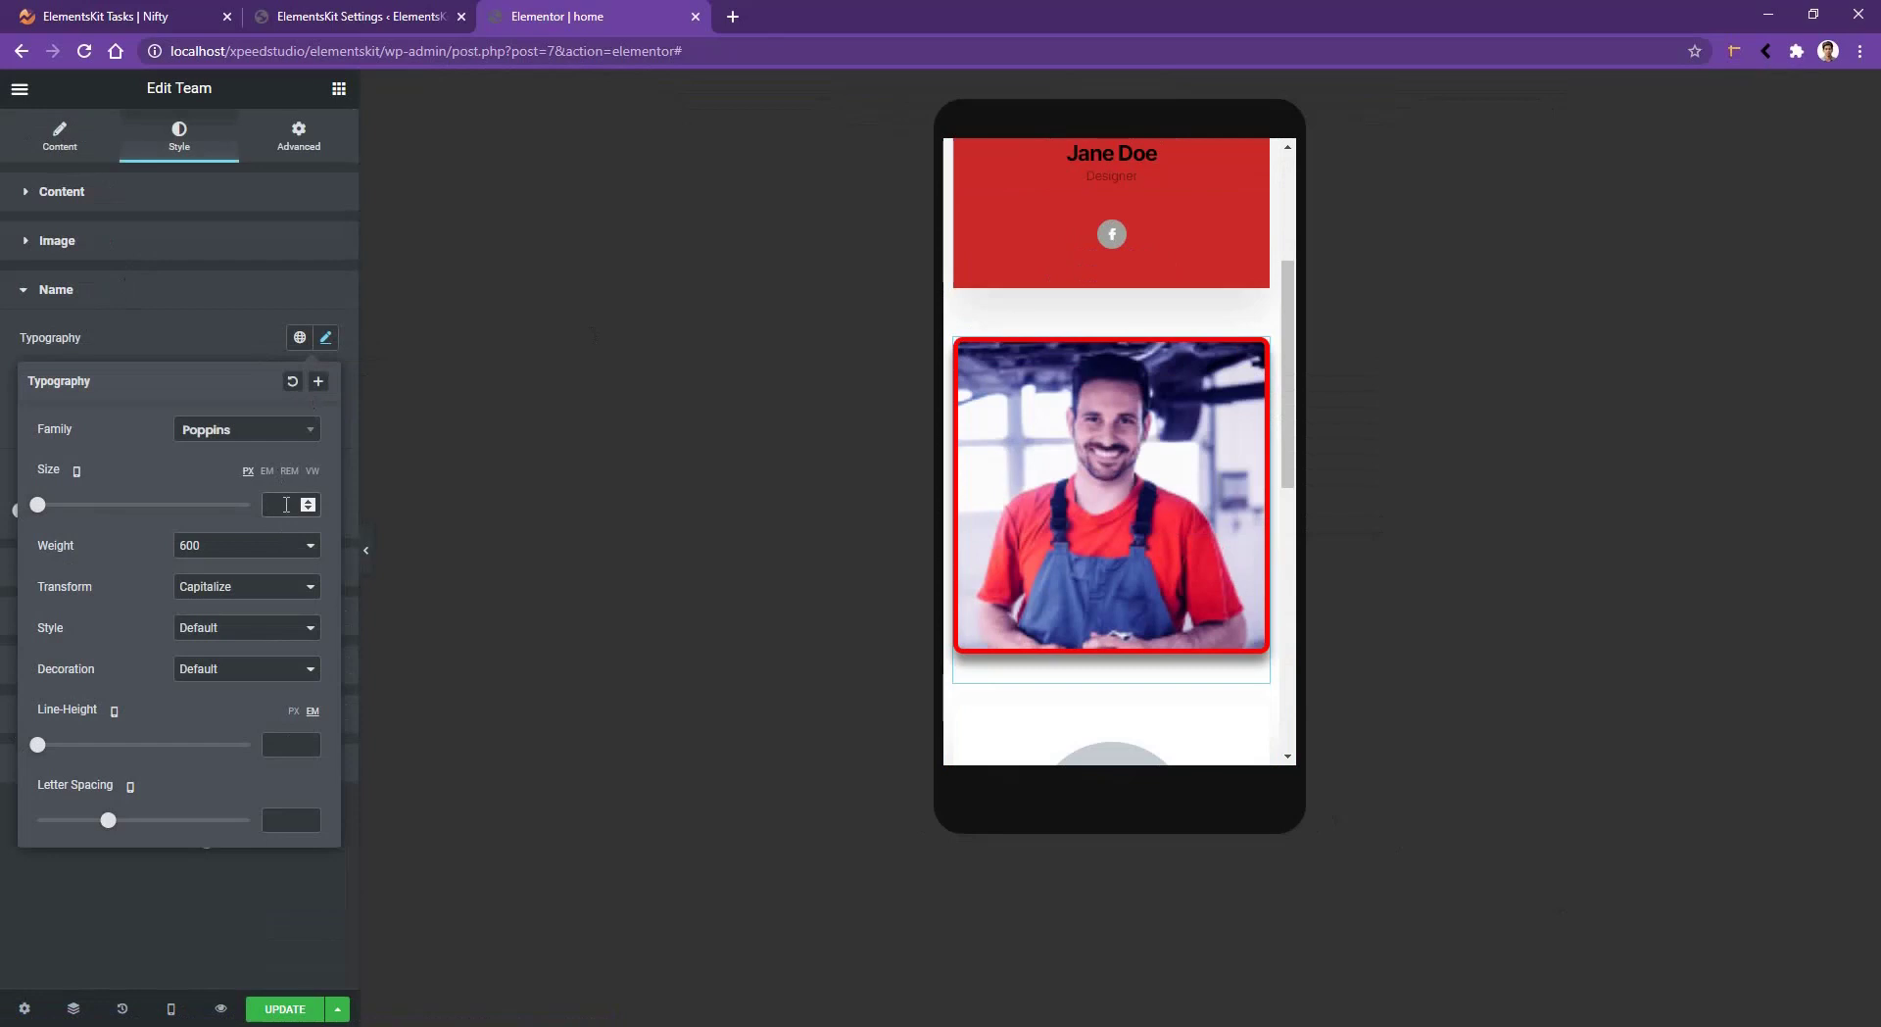
text(24)
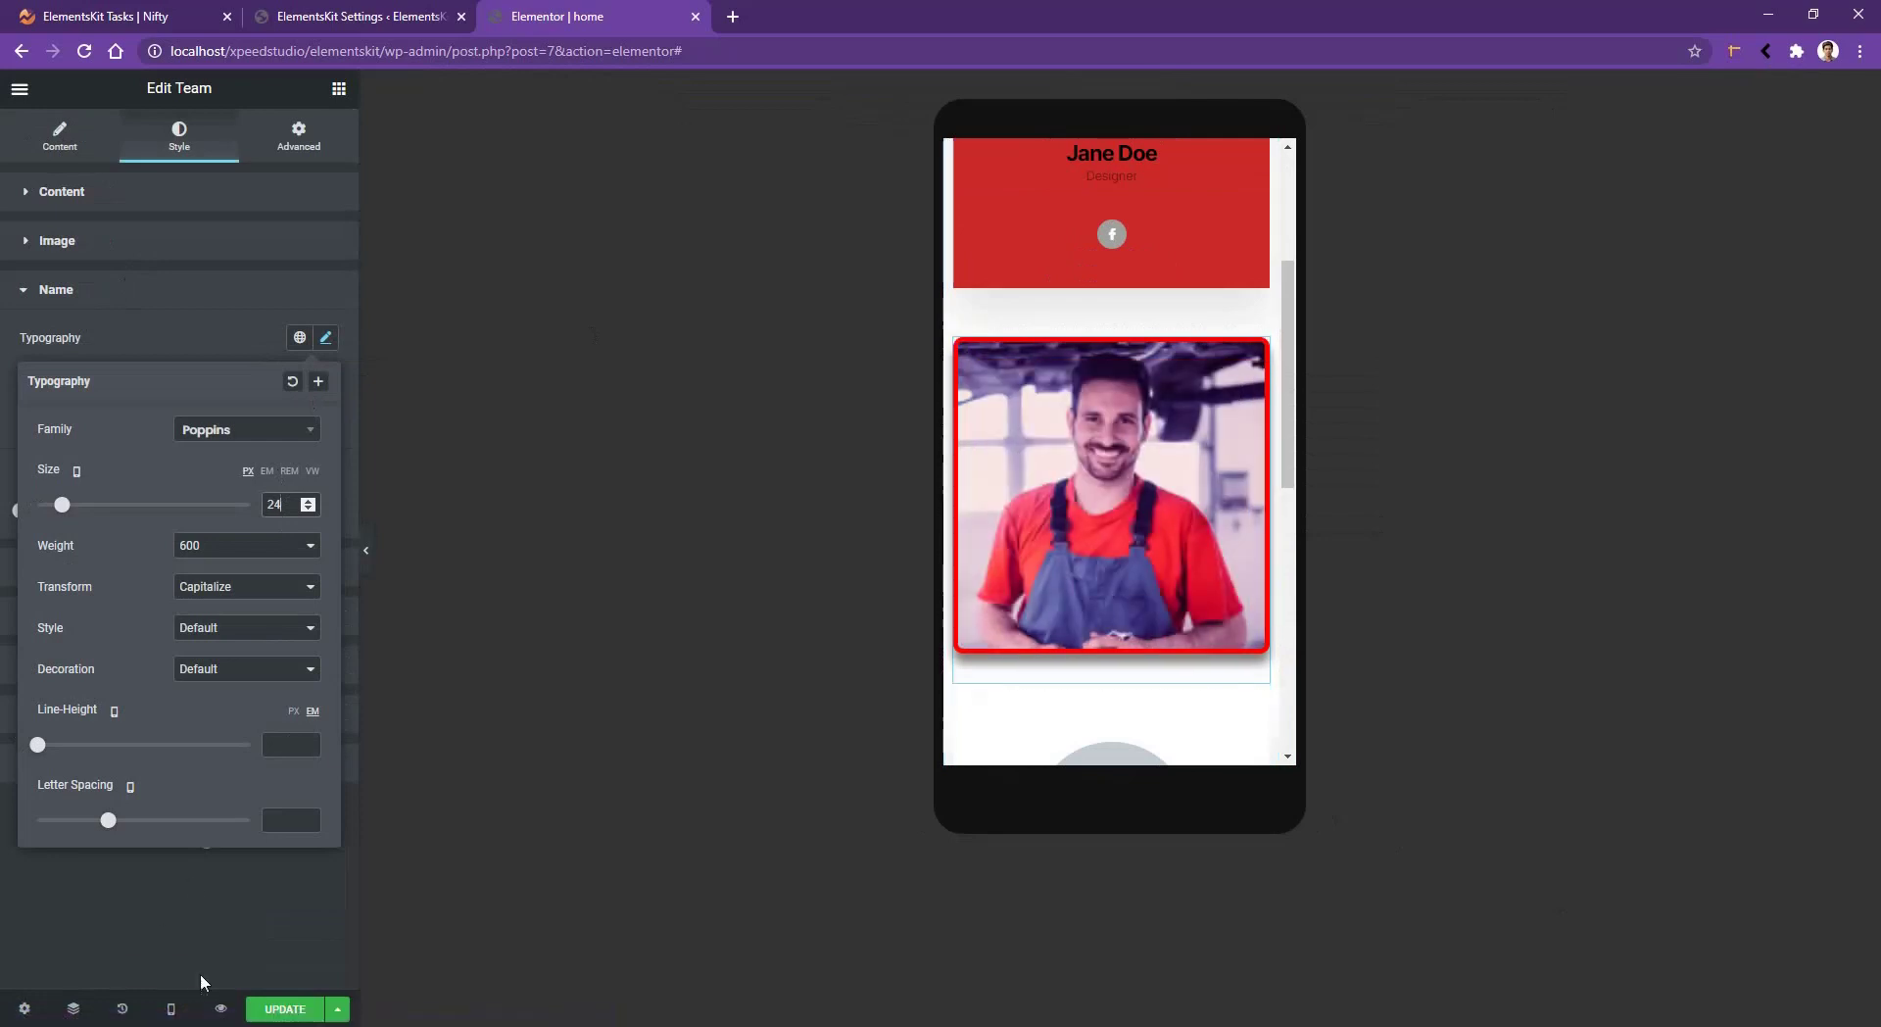
click(172, 1009)
click(191, 887)
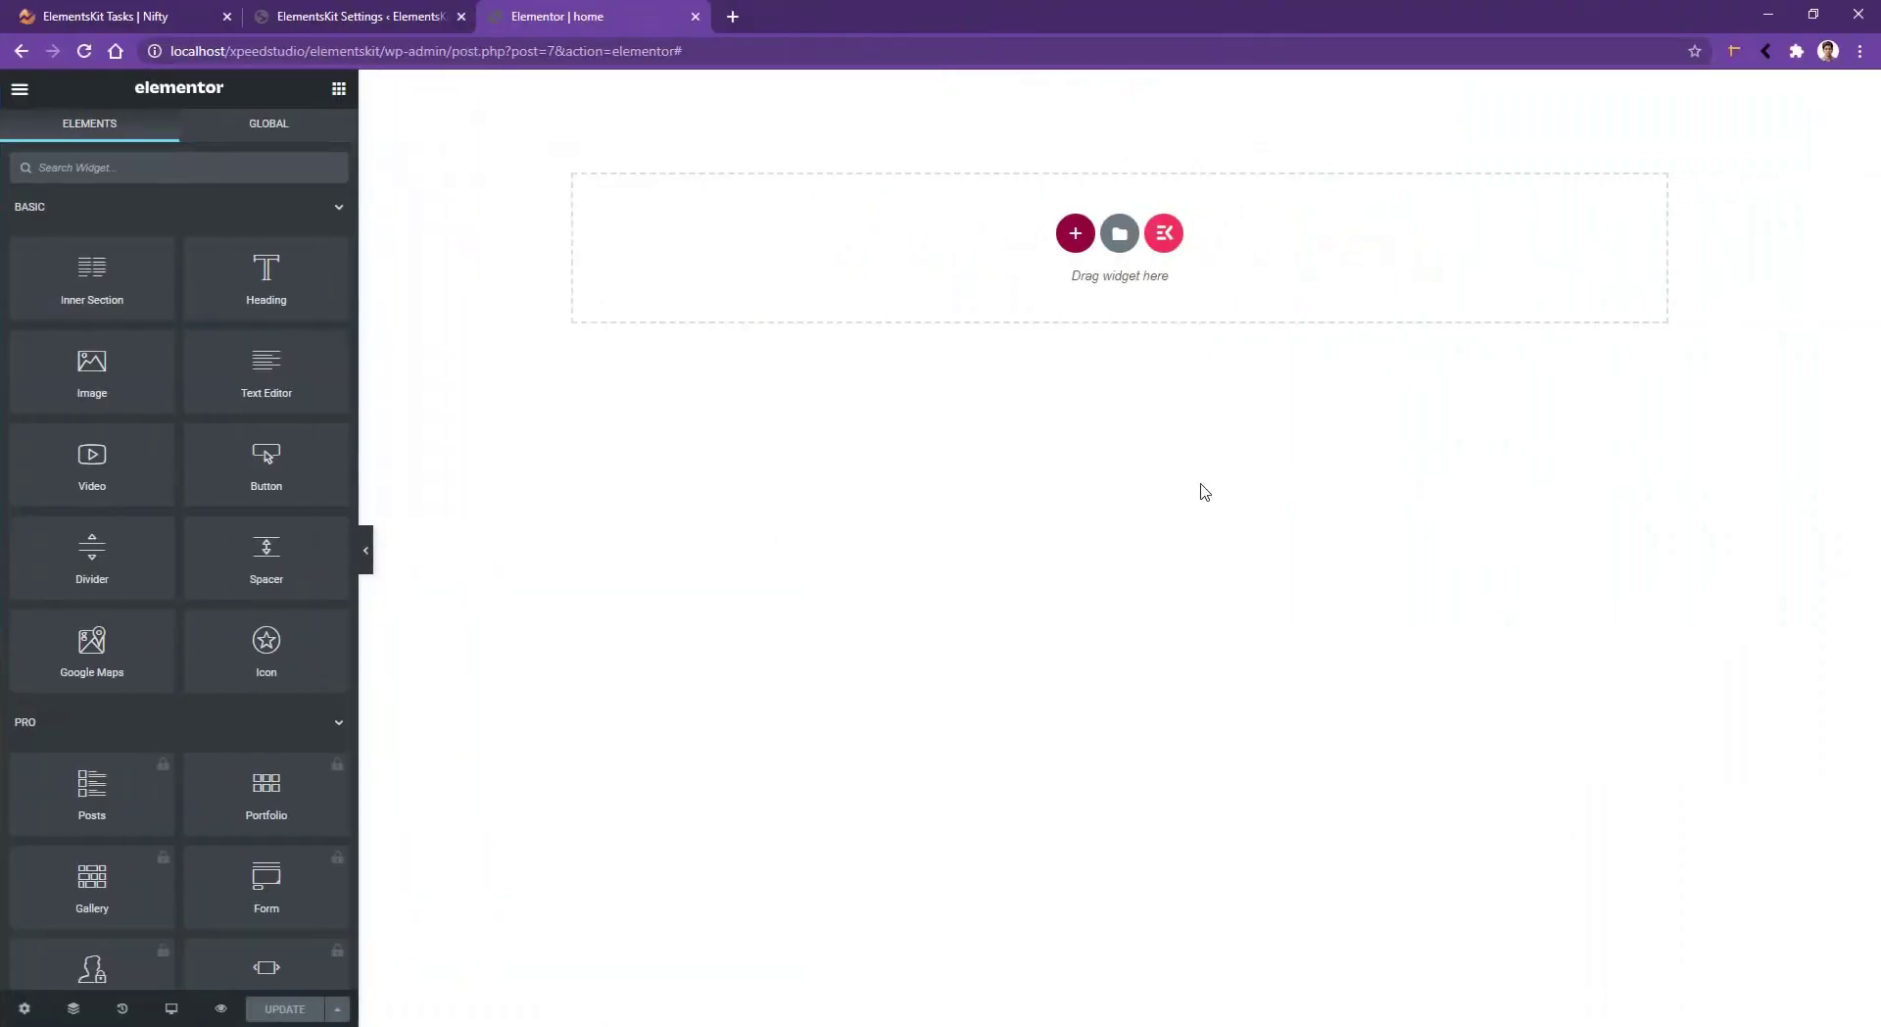
- In the ElementsKit library's TEAM widget presets, live-preview 'Long height image with hover effects v2'
click(1163, 234)
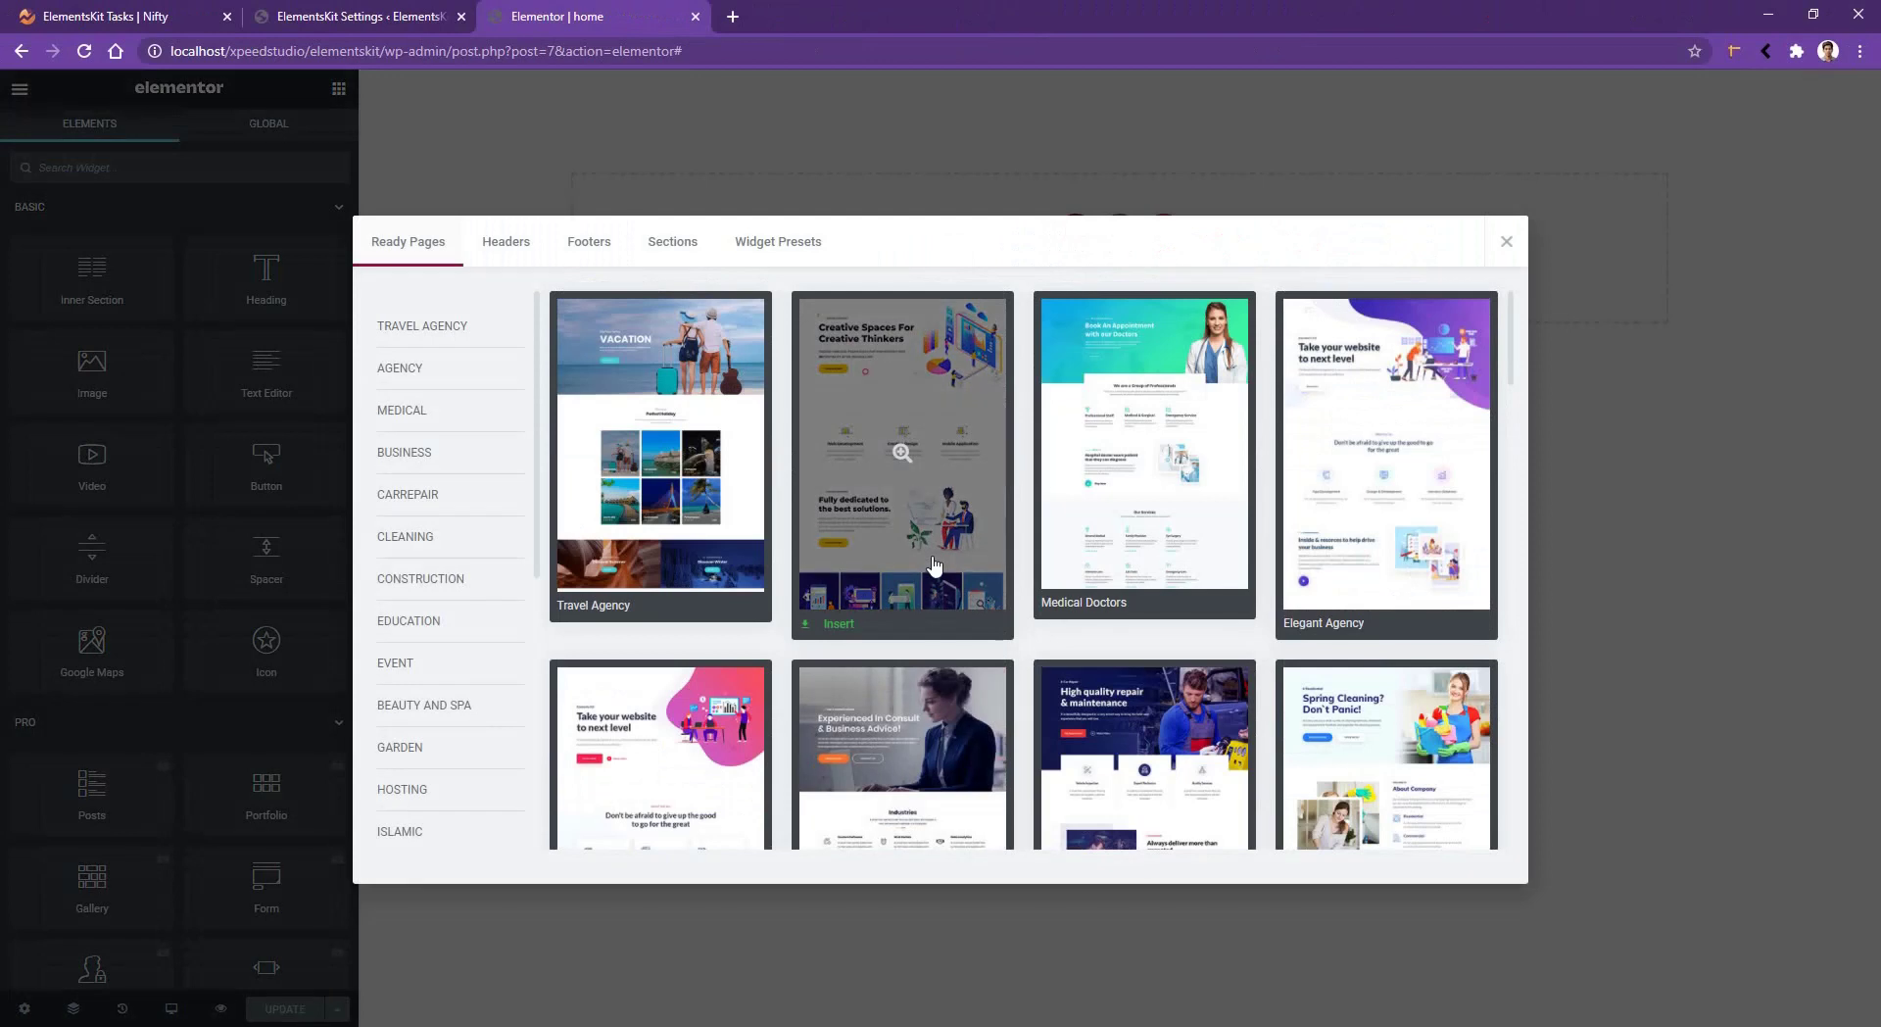
click(673, 241)
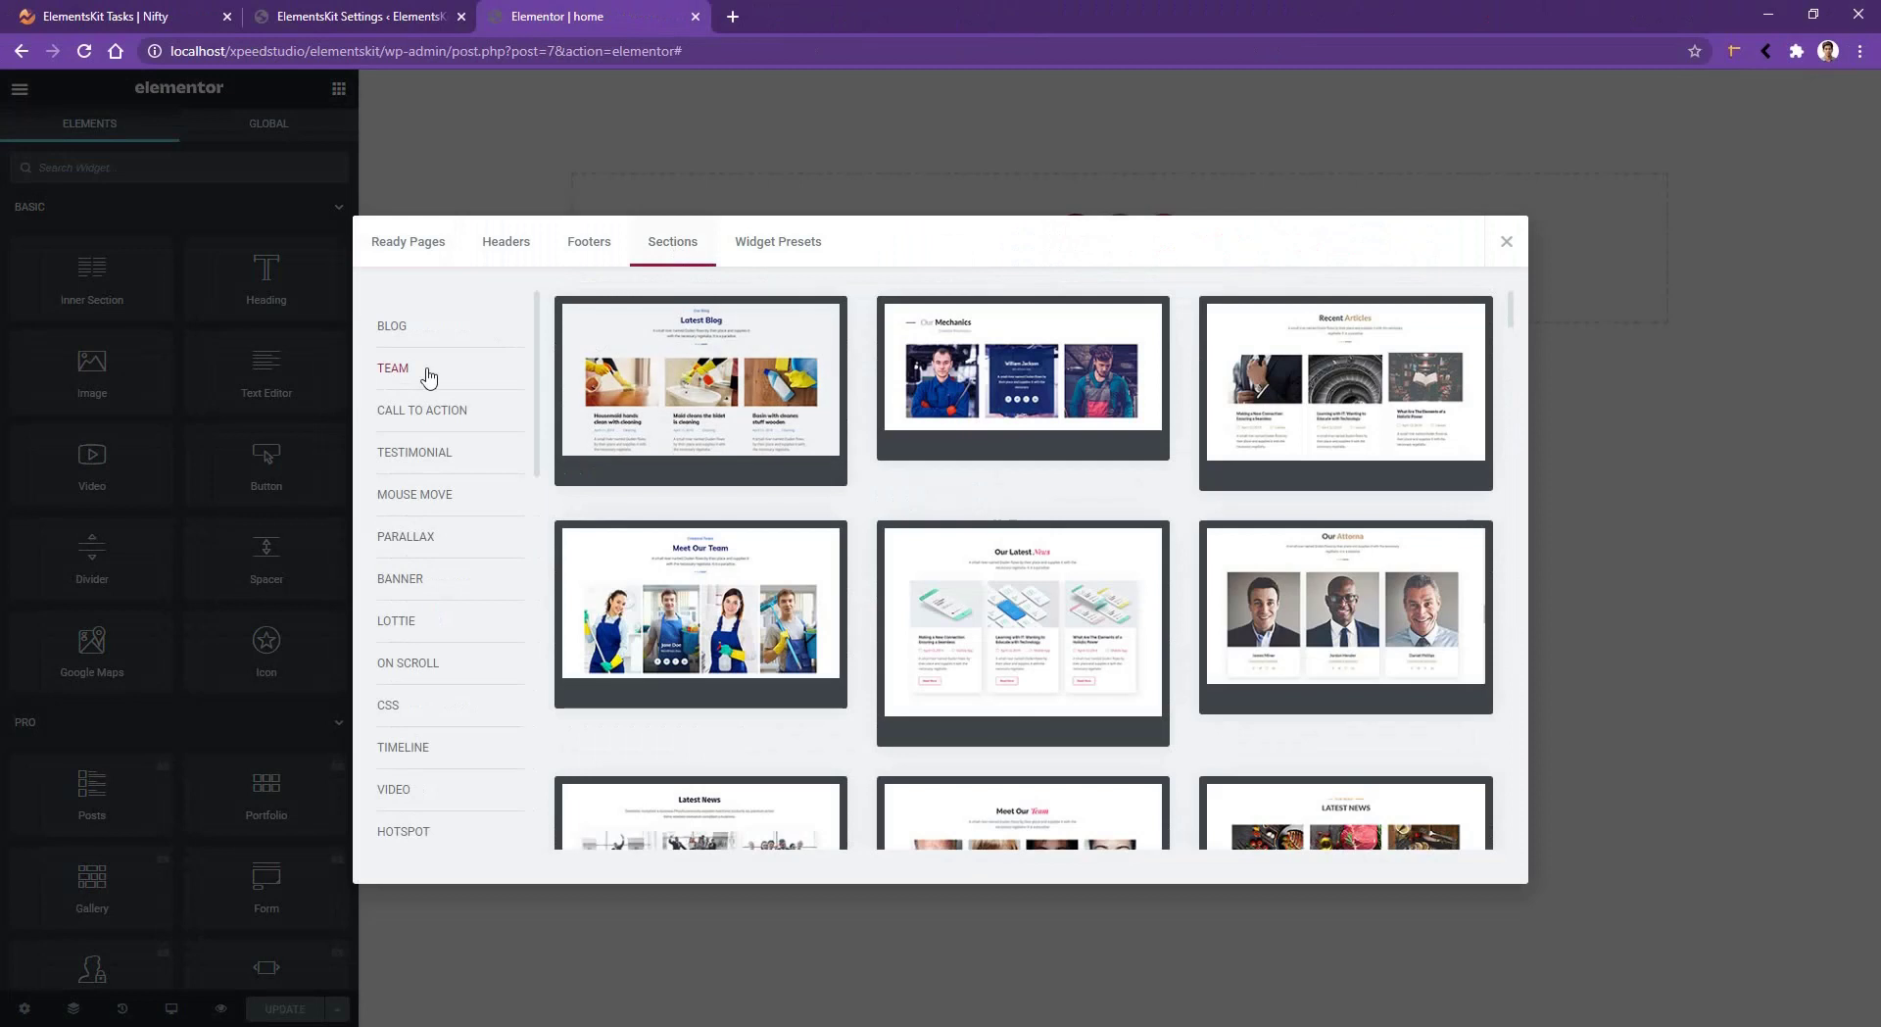
click(393, 373)
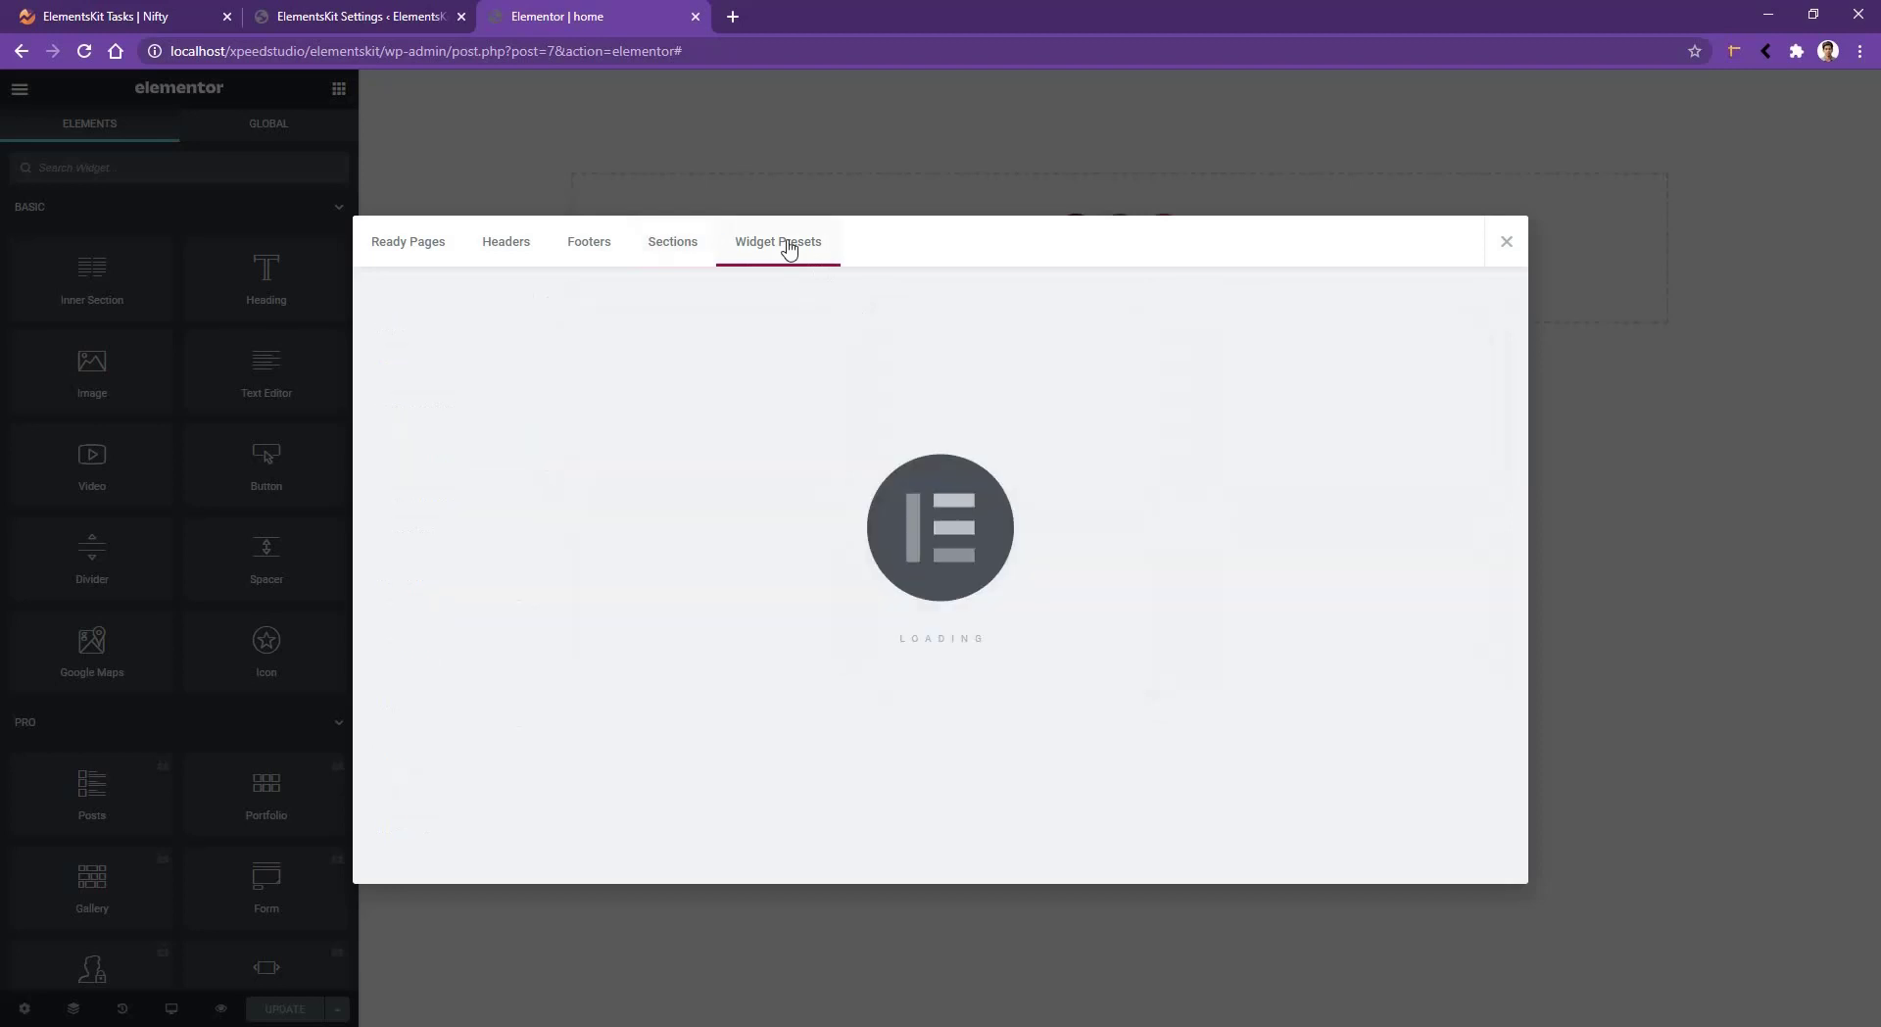
click(393, 494)
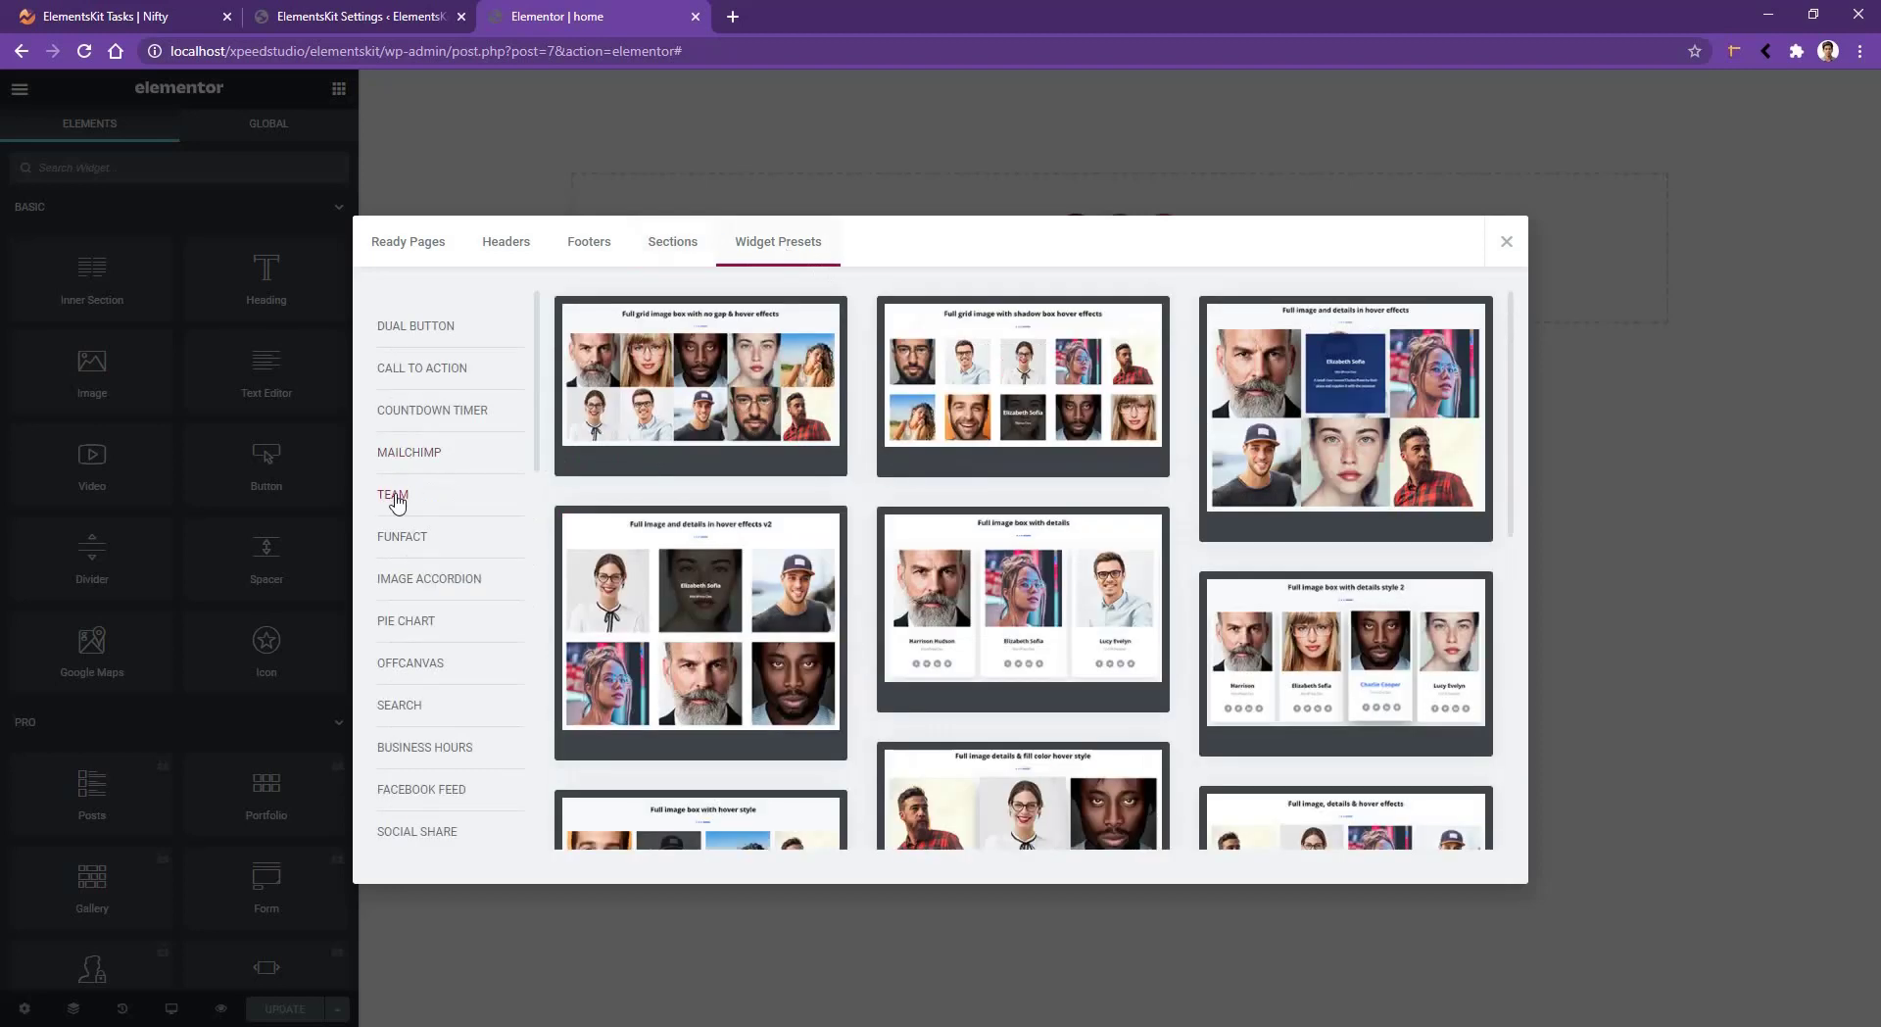
scroll(1013, 532, down, 4)
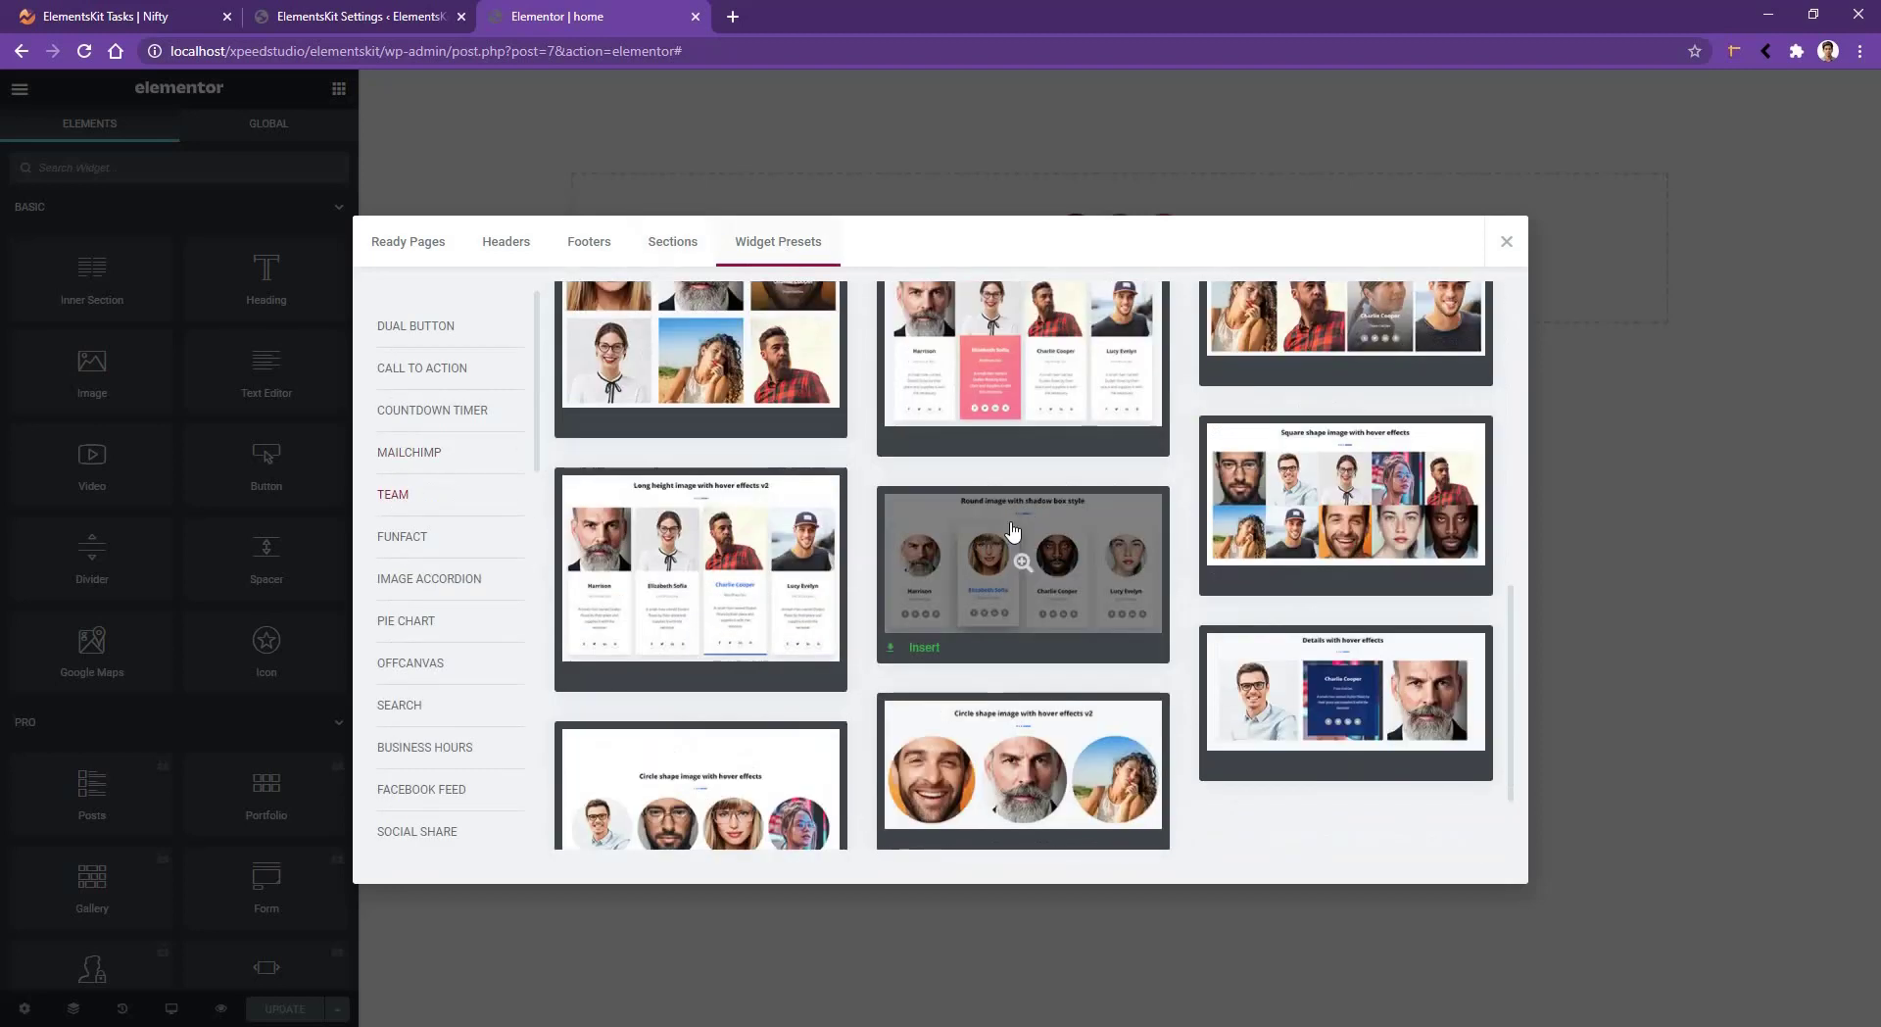
click(692, 572)
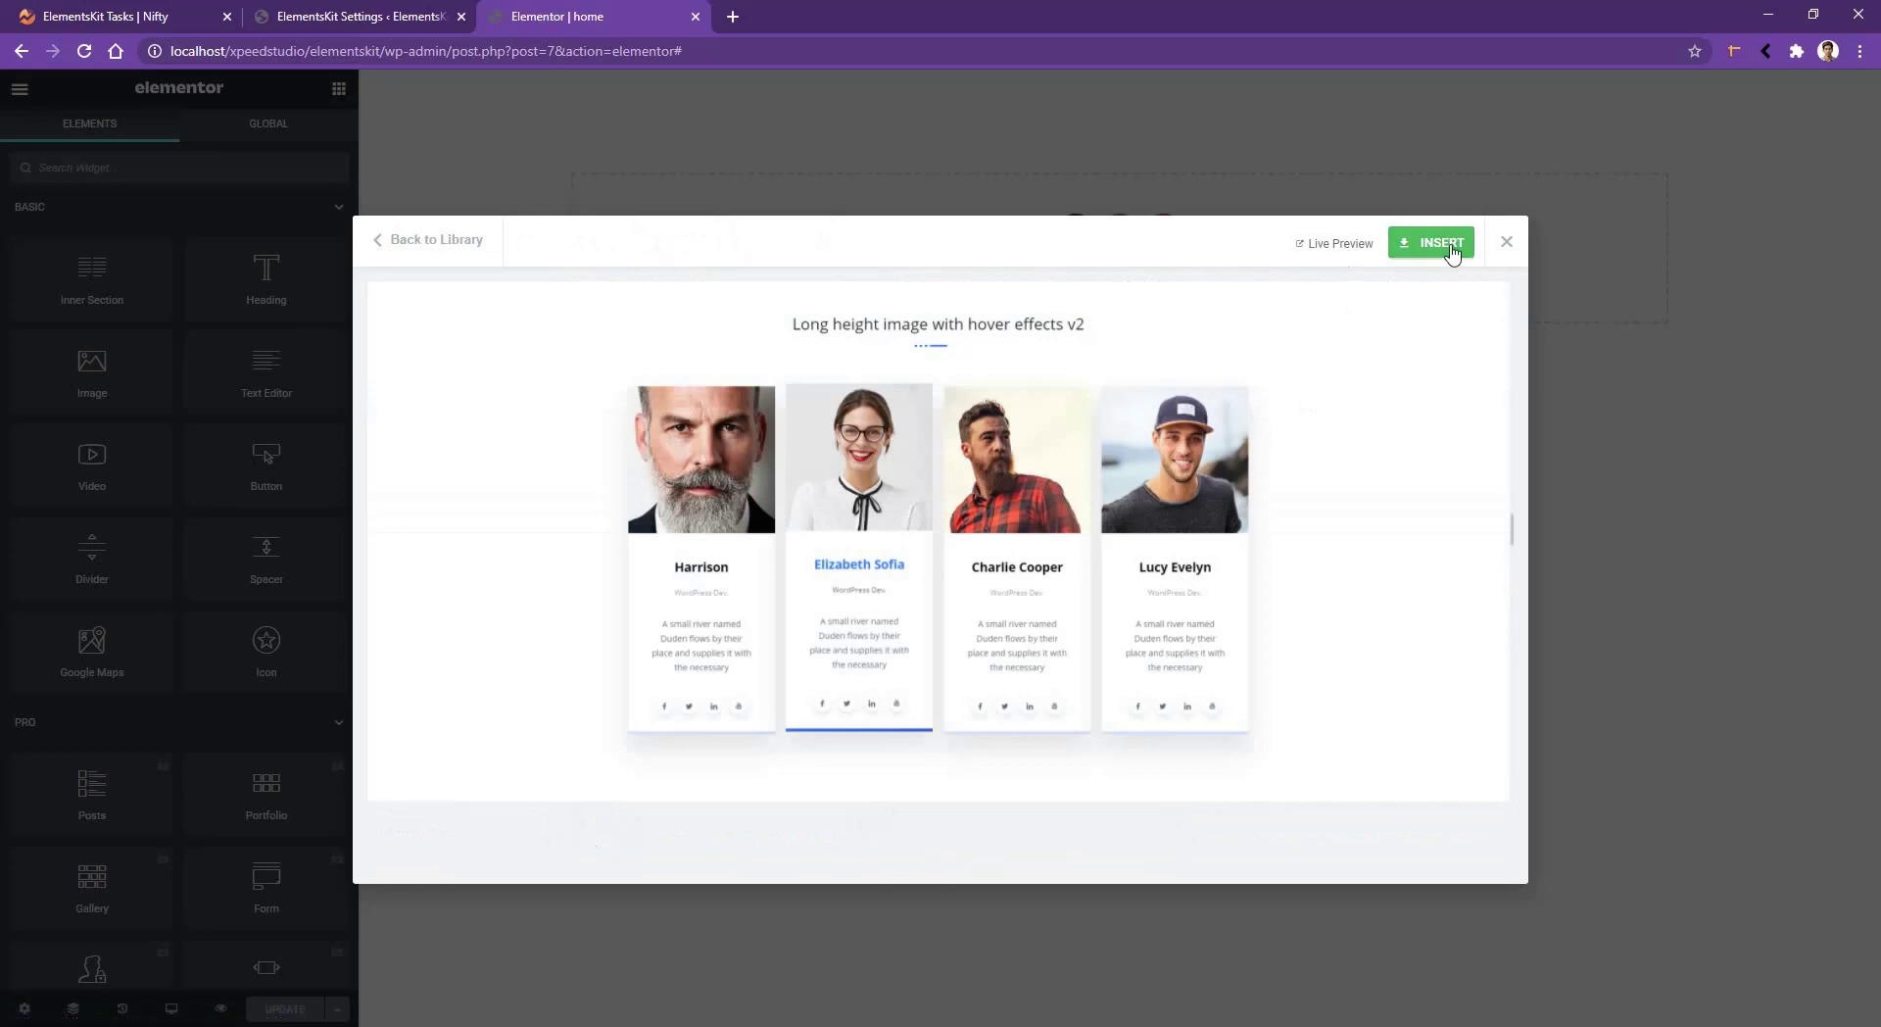
click(1338, 245)
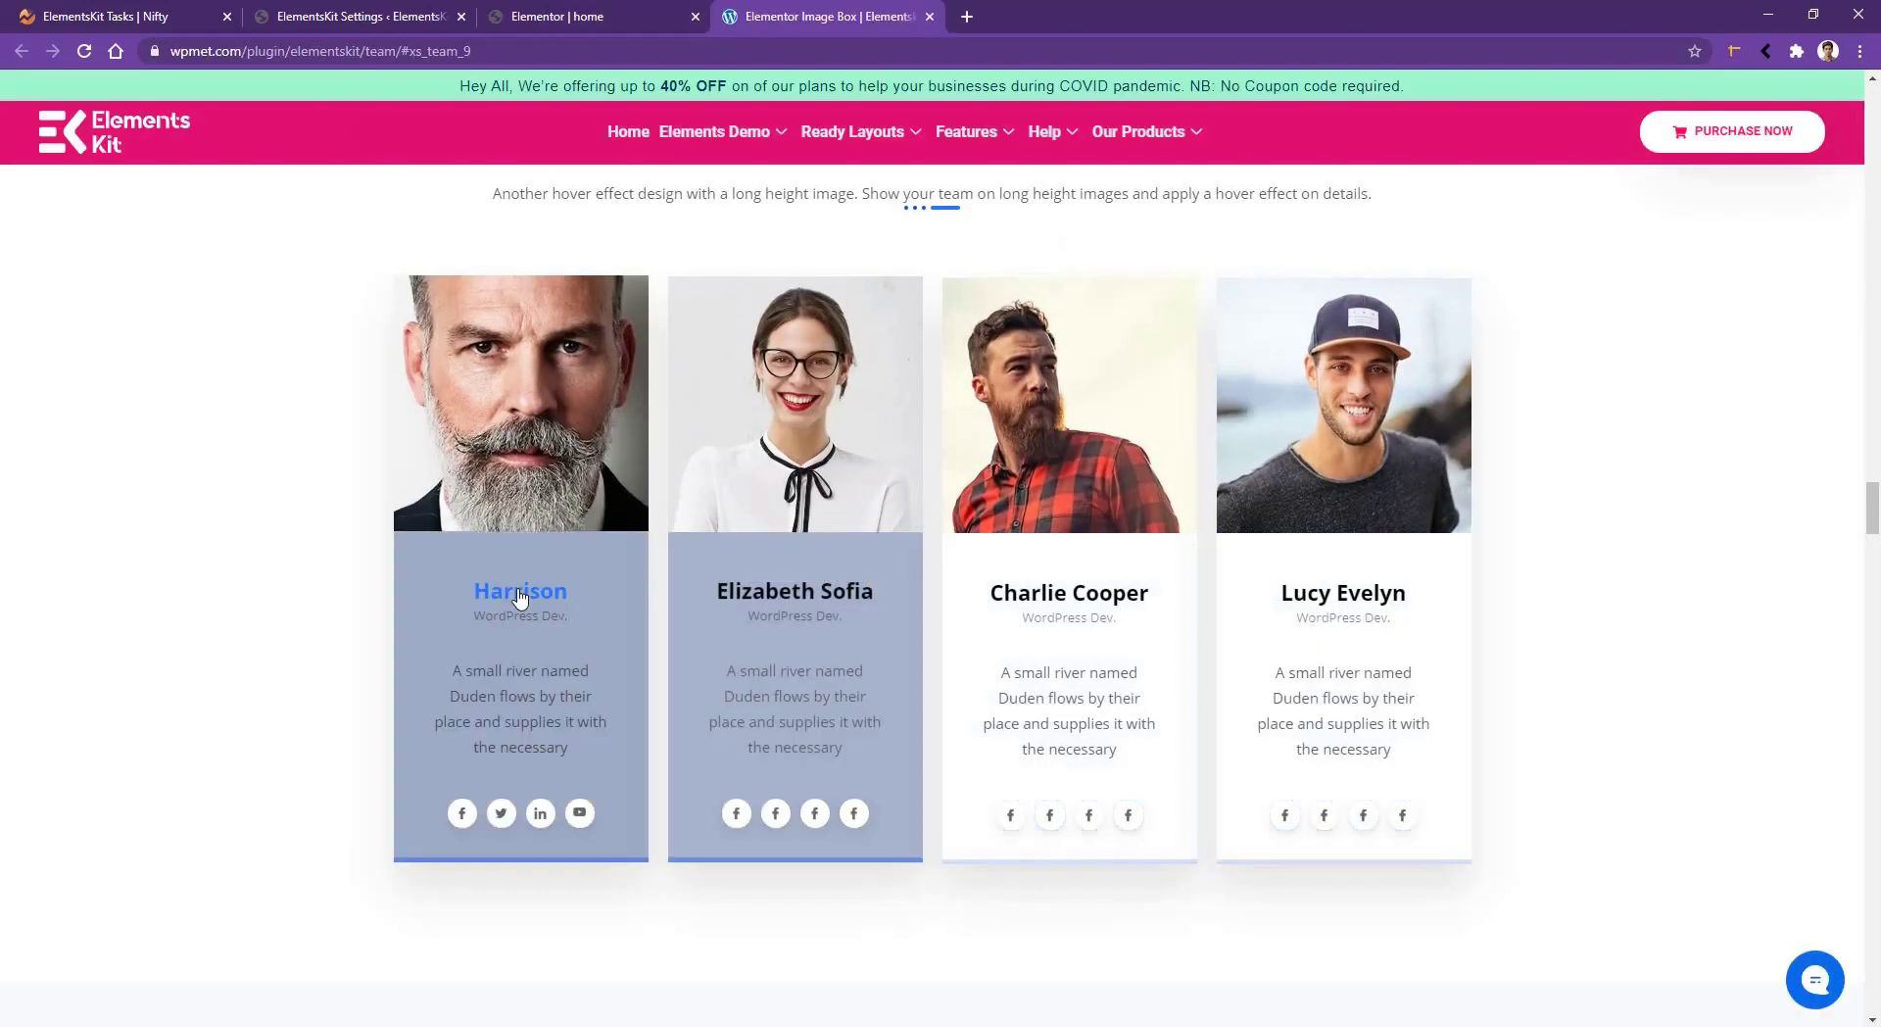
- Browse the wpmet team hover demo, then insert the 'Long height image with hover effects v2' preset
scroll(286, 459, up, 1)
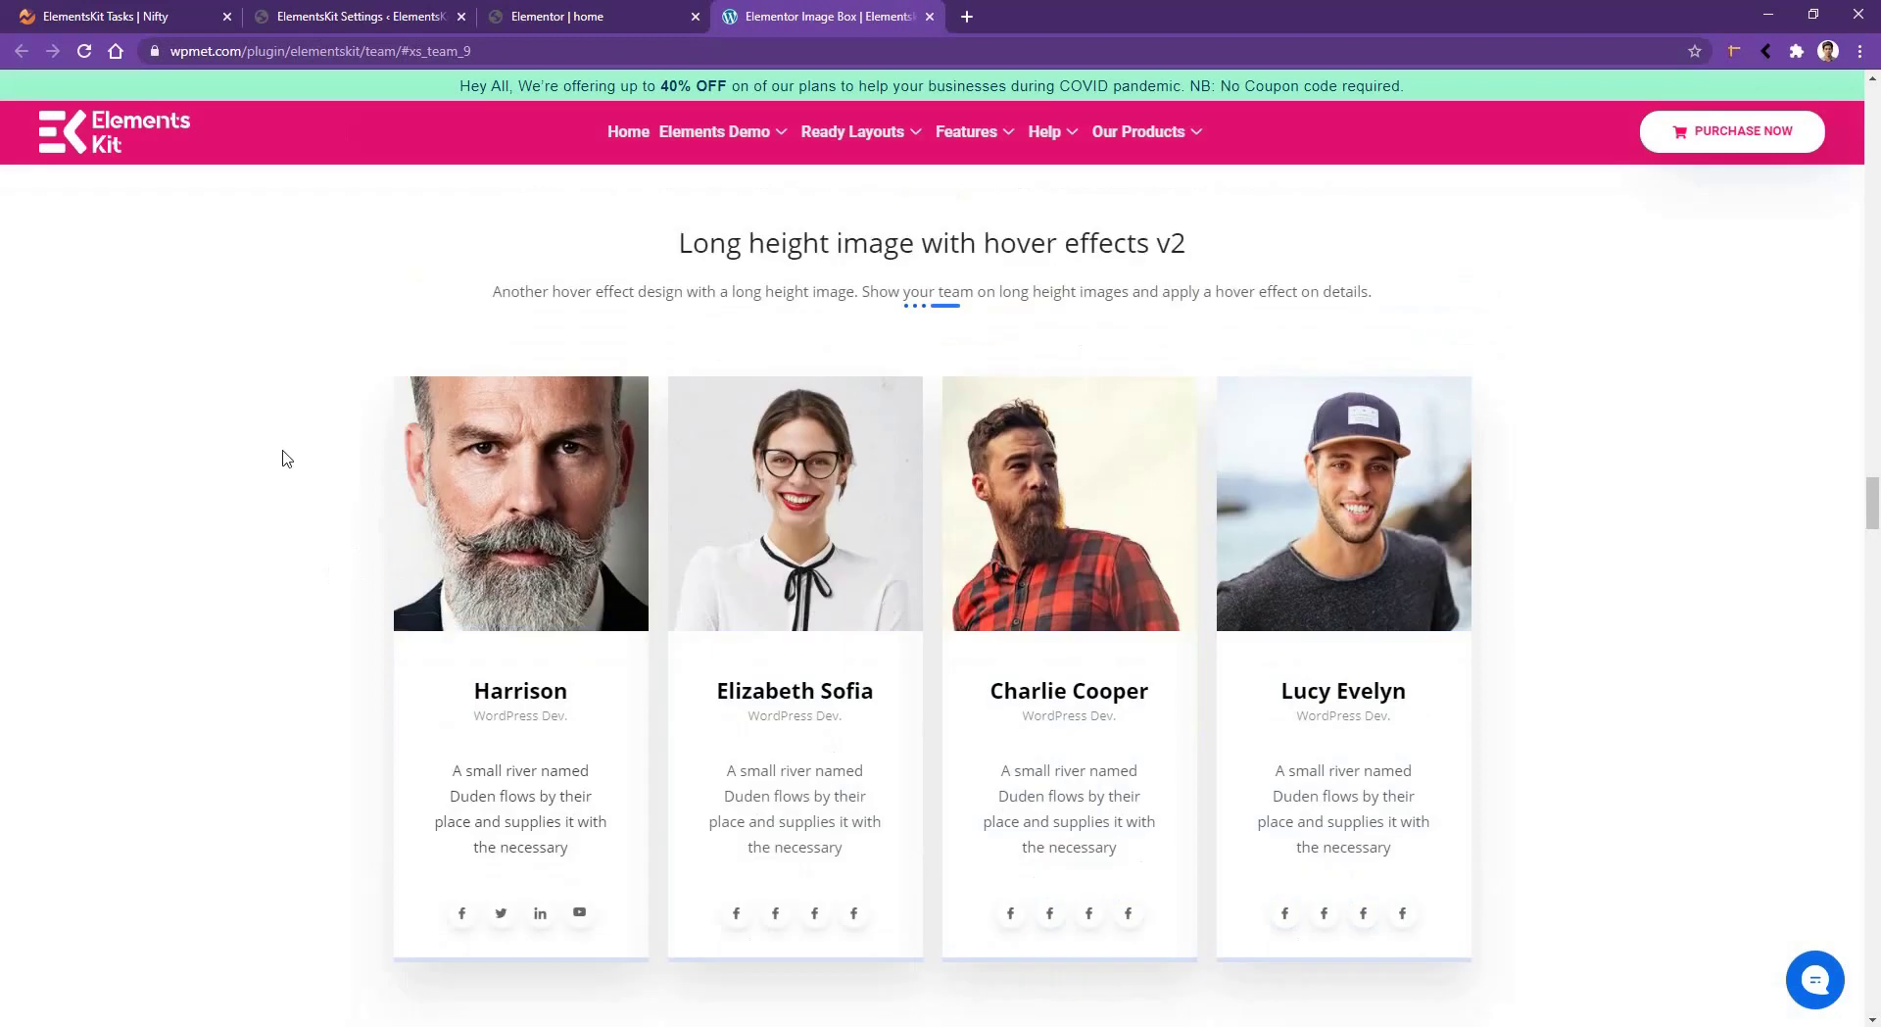
scroll(286, 470, up, 12)
scroll(566, 877, down, 2)
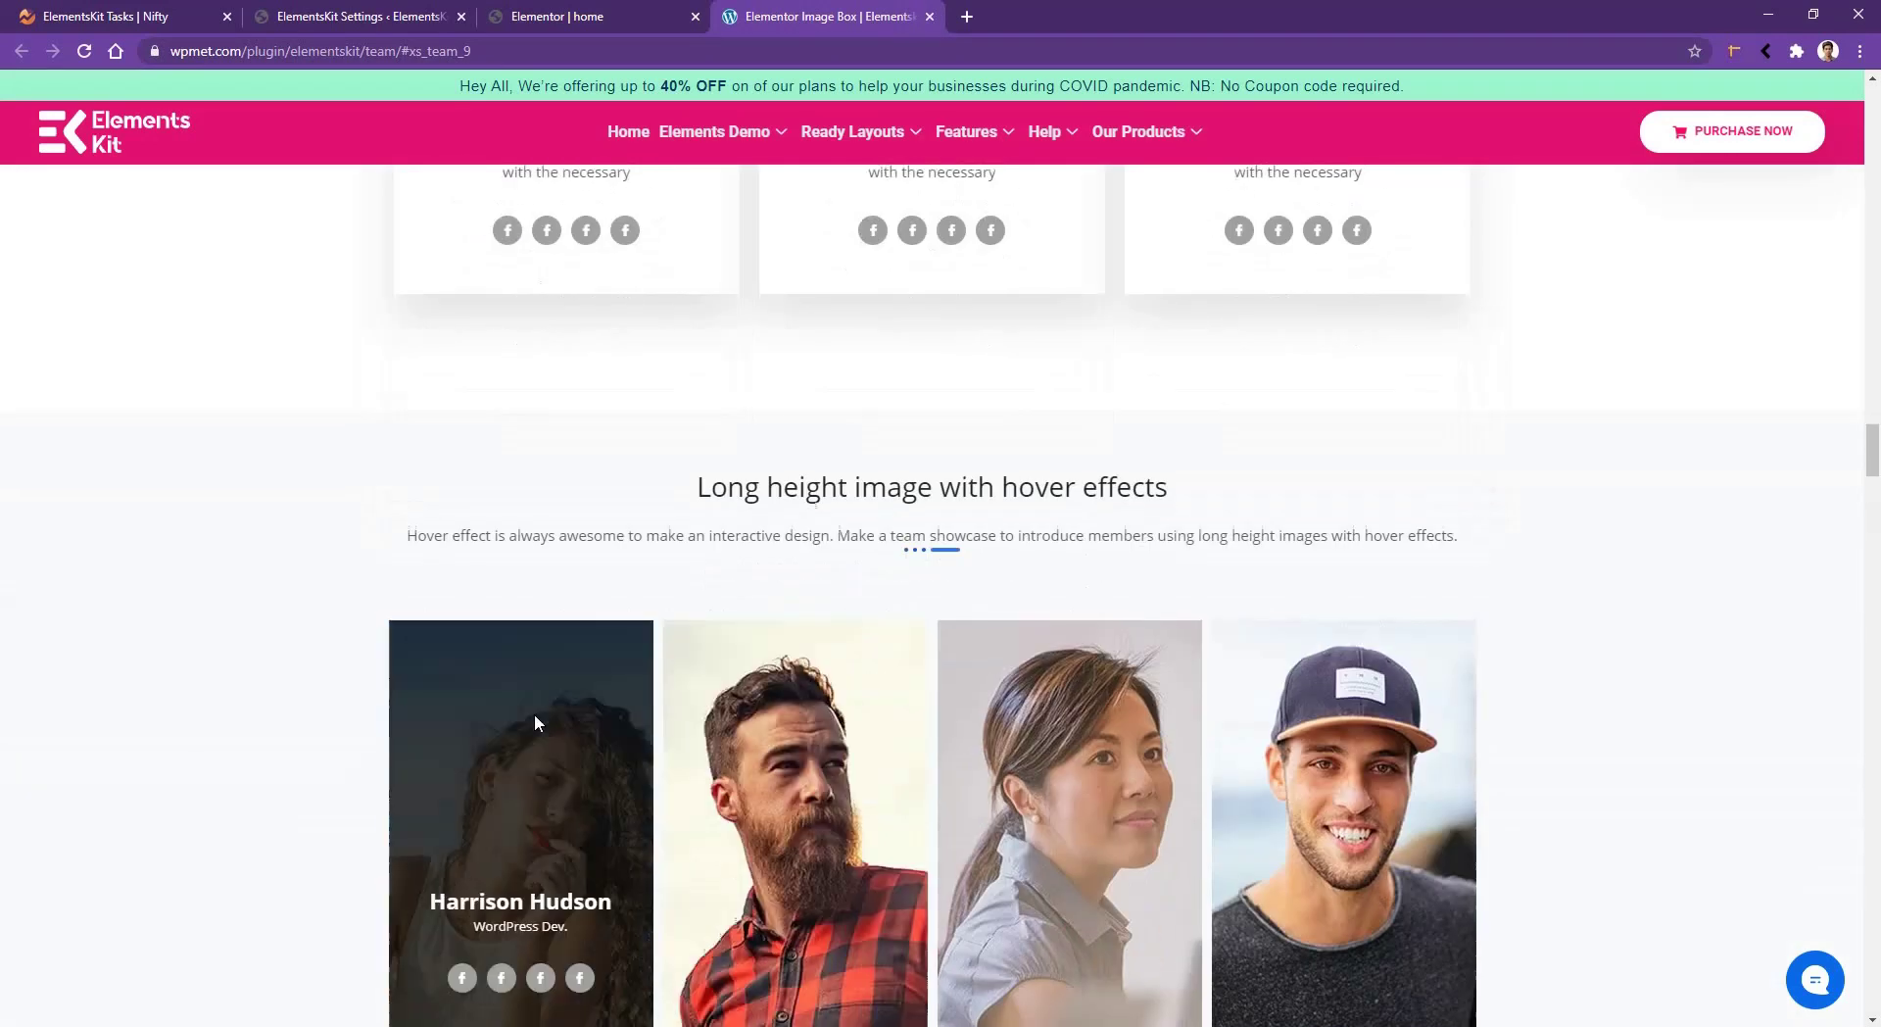
scroll(1333, 774, up, 7)
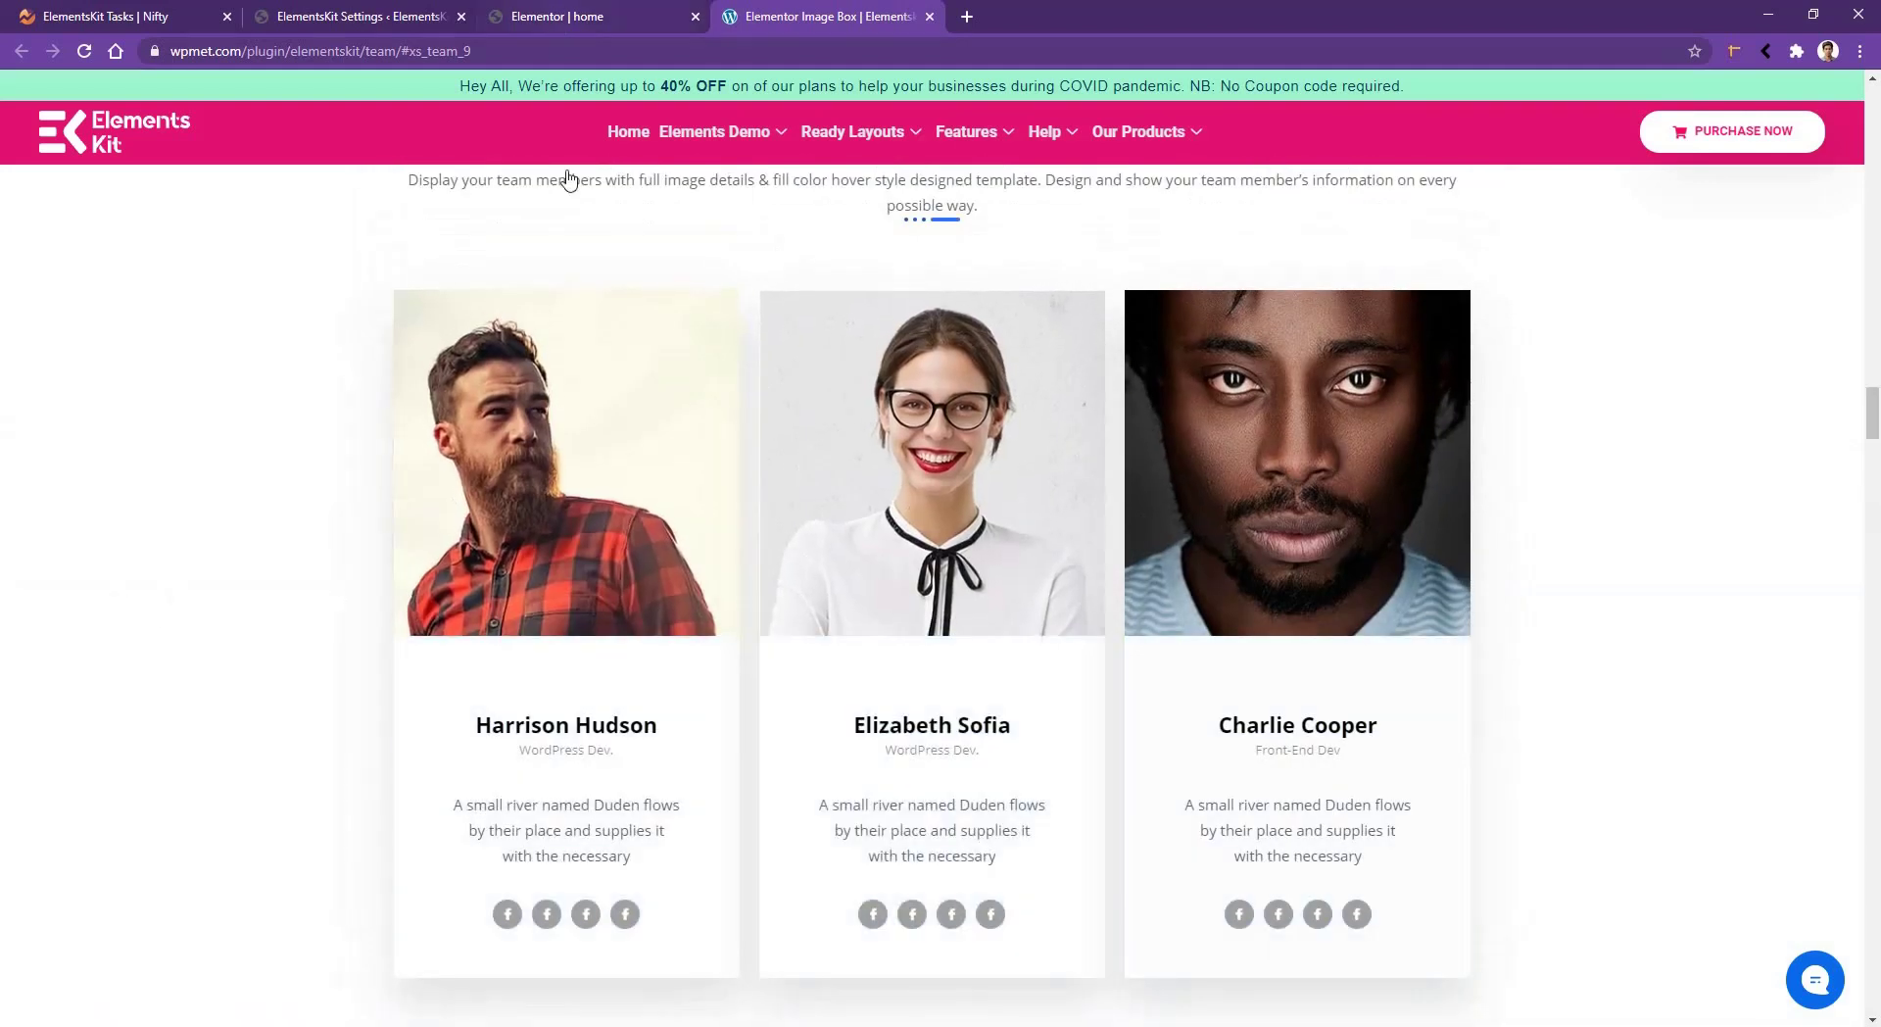
click(588, 16)
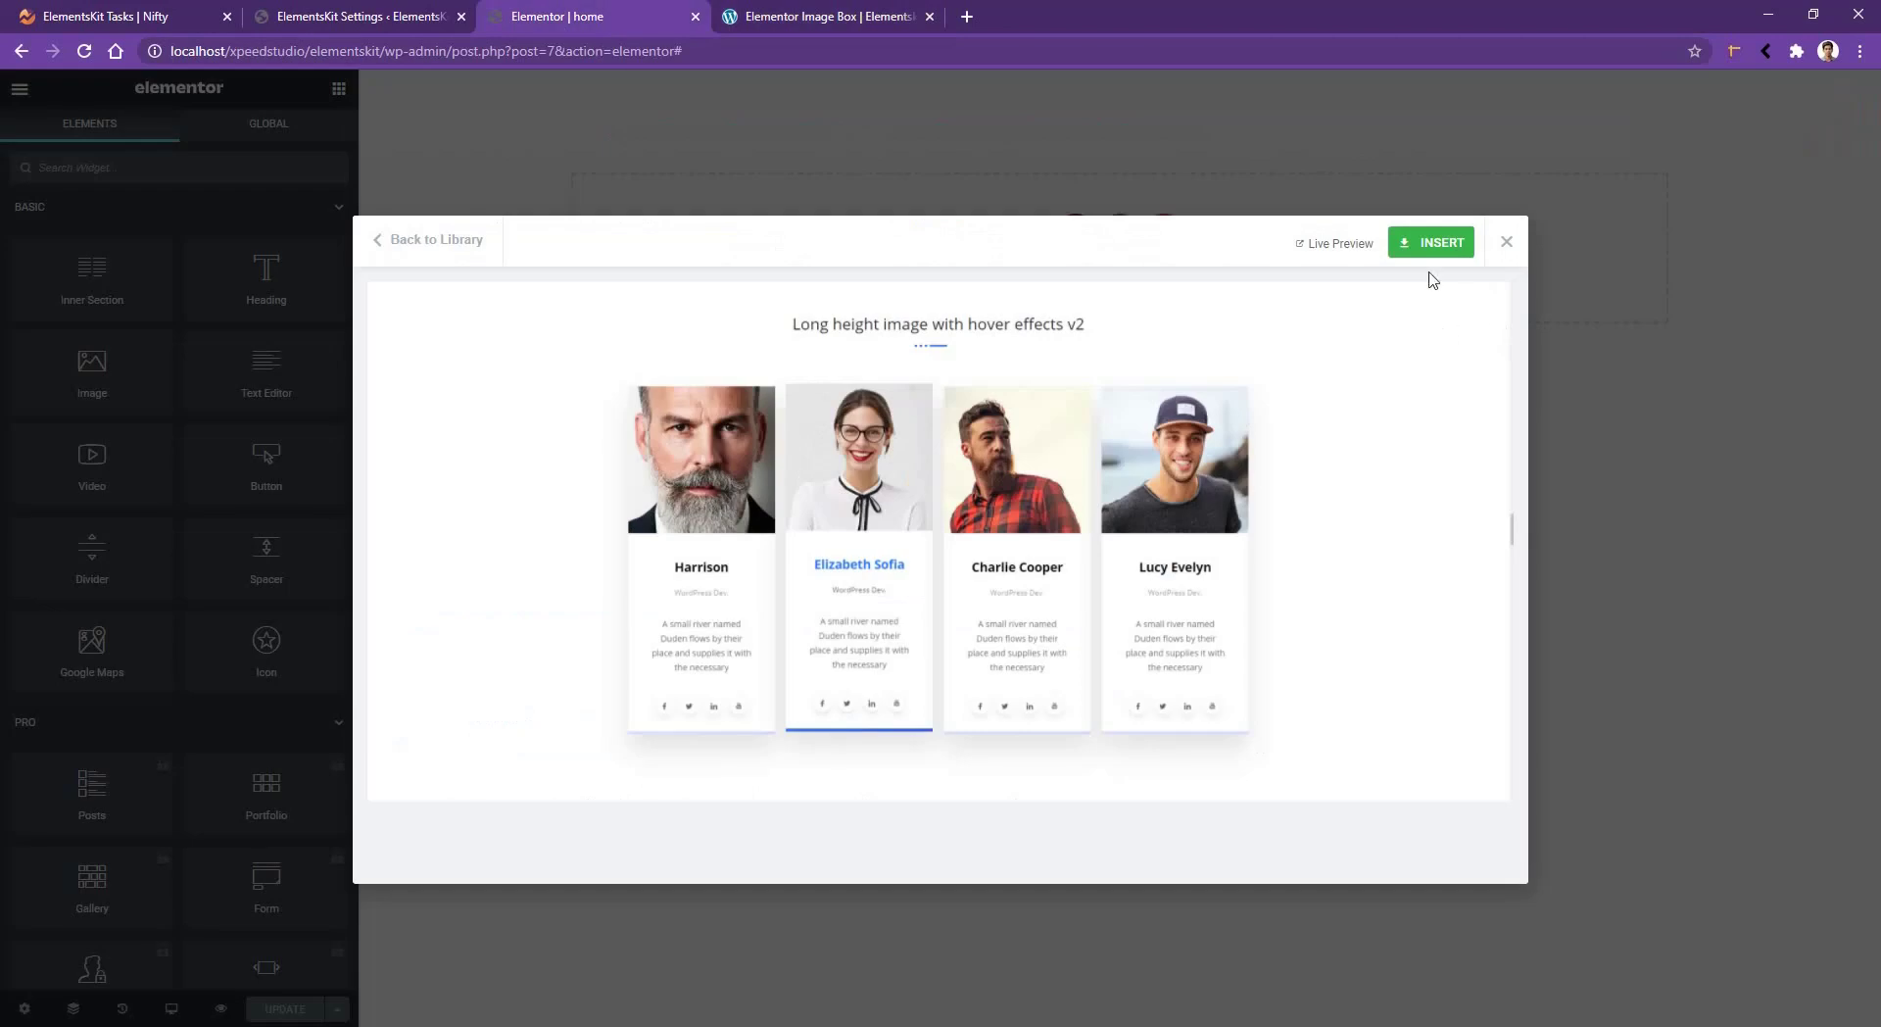
click(1434, 258)
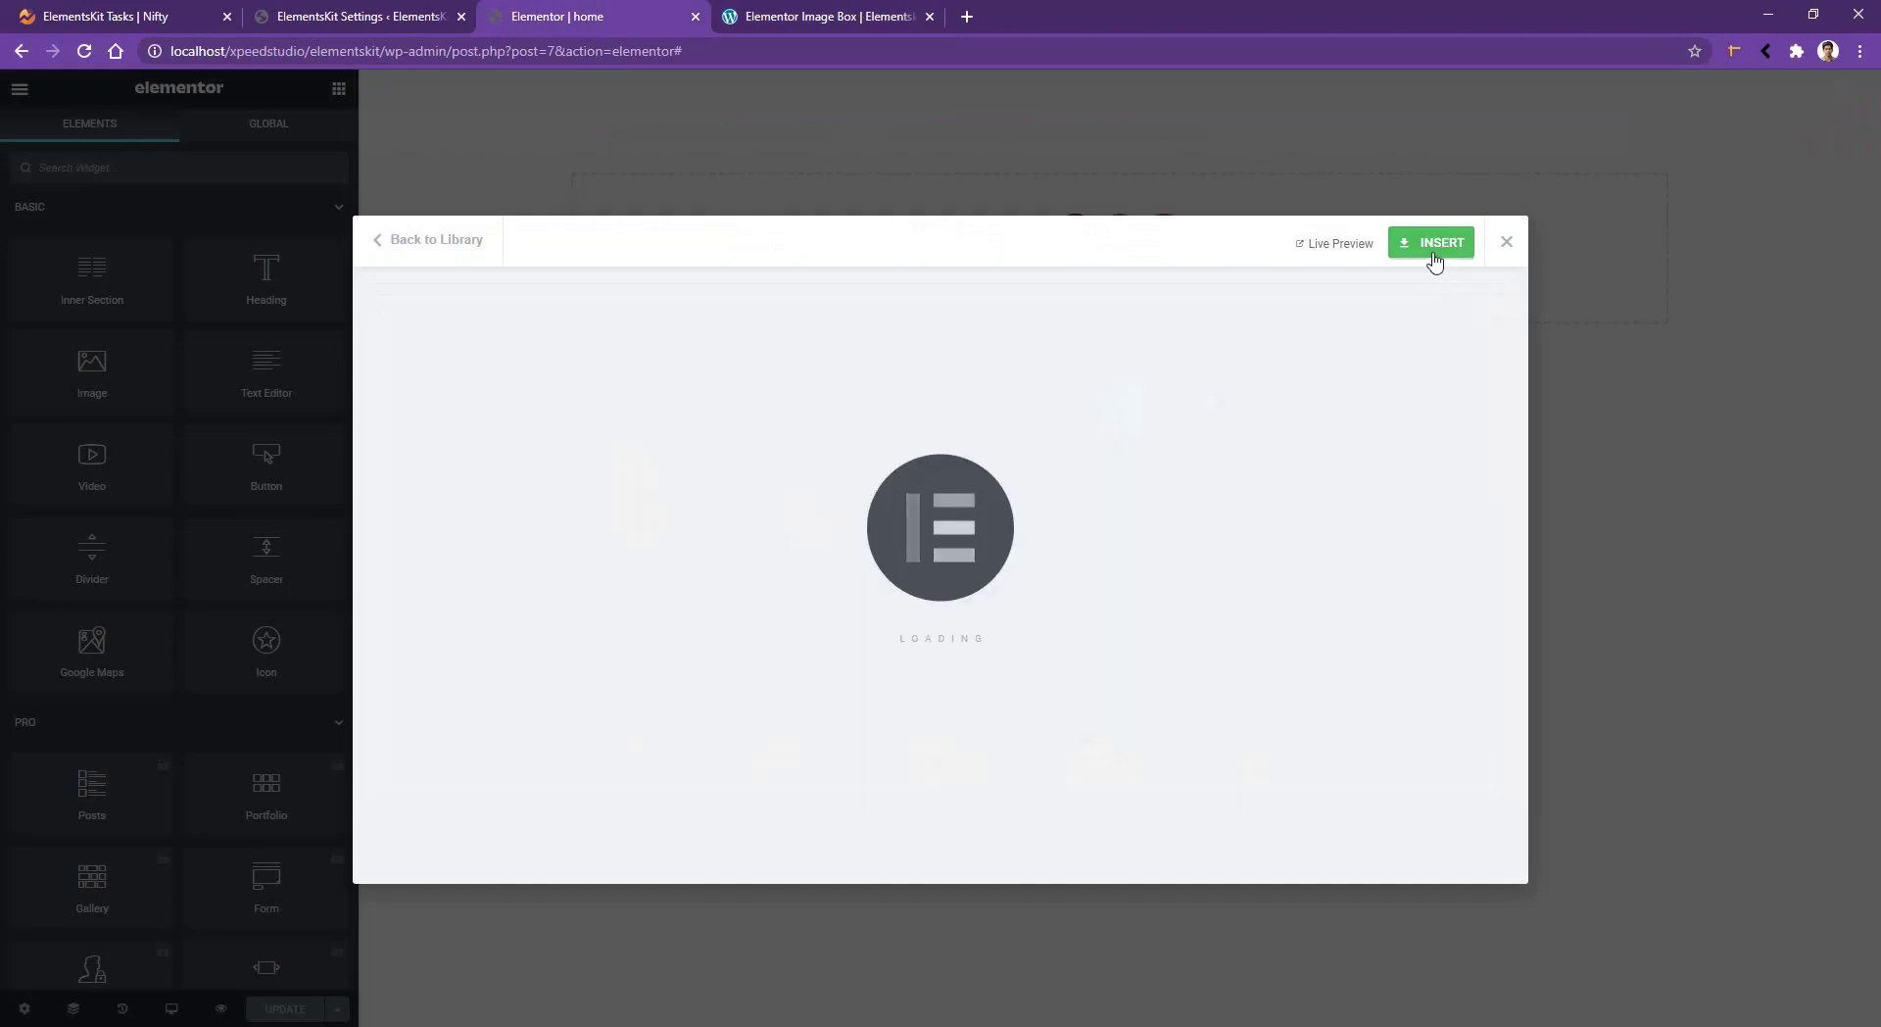